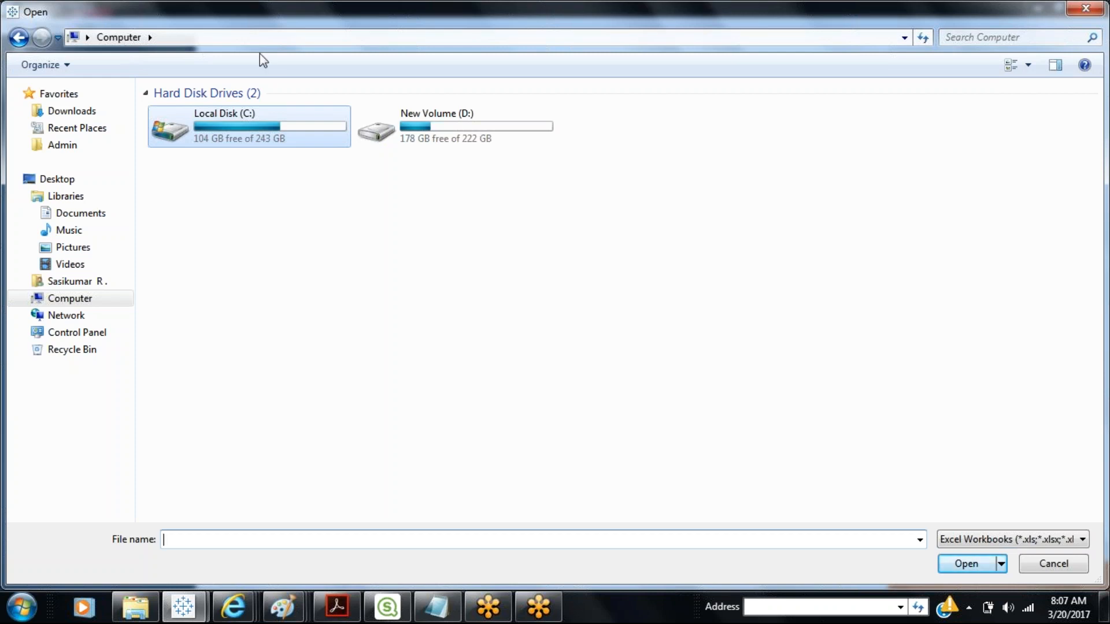
Open the Sample - Superstore Excel workbook from the Tableau\InputData folder on drive D.
{"action": "double_click", "coordinate": [453, 124]}
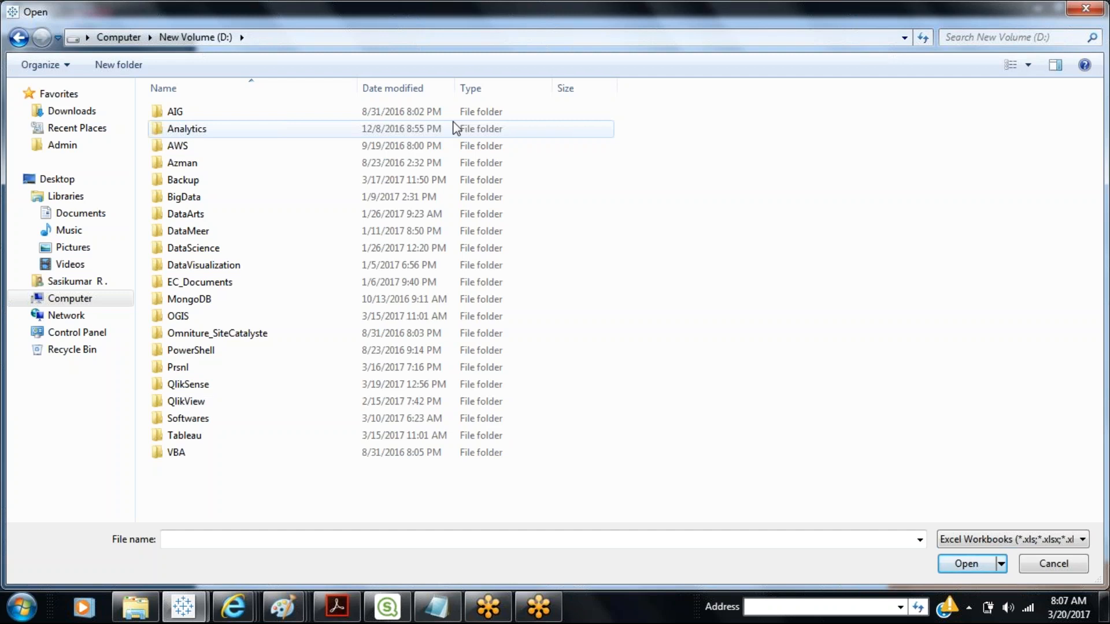
{"action": "double_click", "coordinate": [183, 438]}
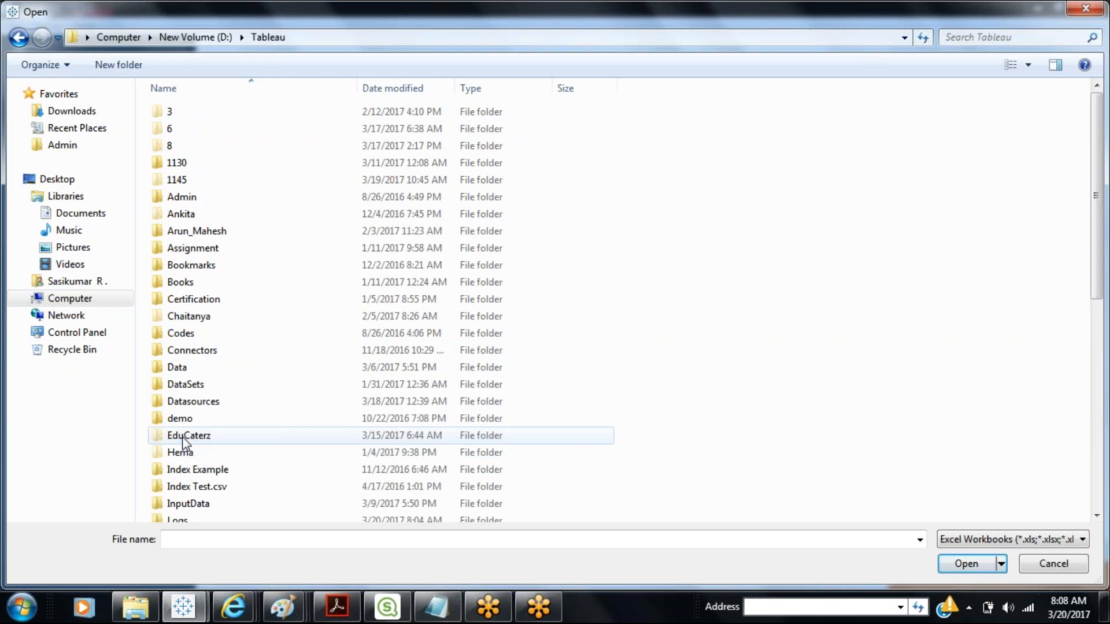
{"action": "double_click", "coordinate": [200, 384]}
{"action": "left_click", "coordinate": [268, 37]}
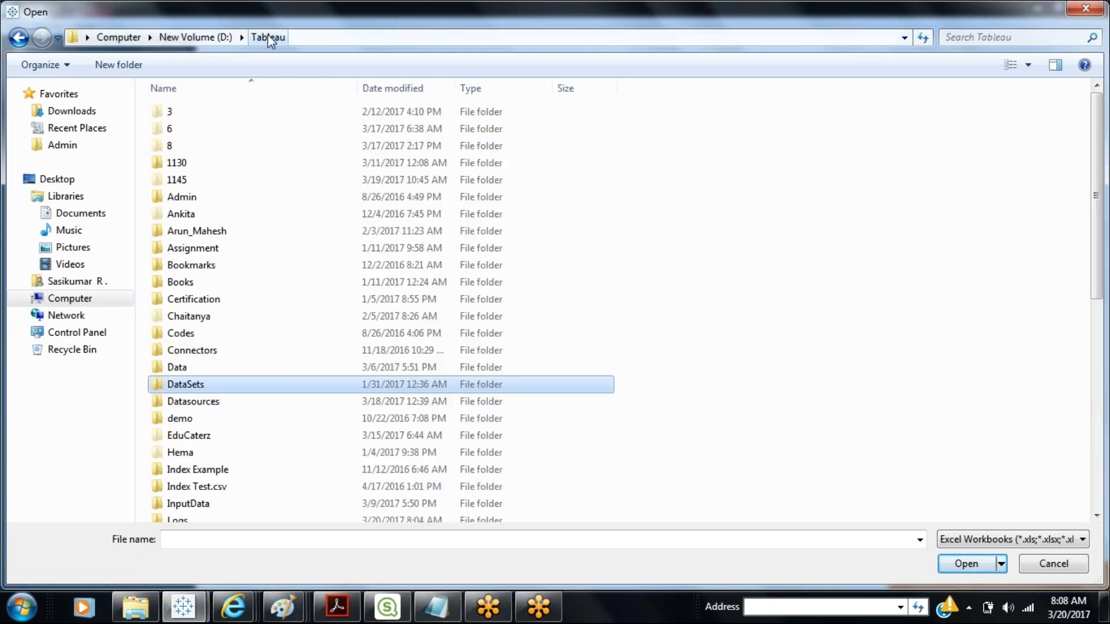
{"action": "double_click", "coordinate": [184, 504]}
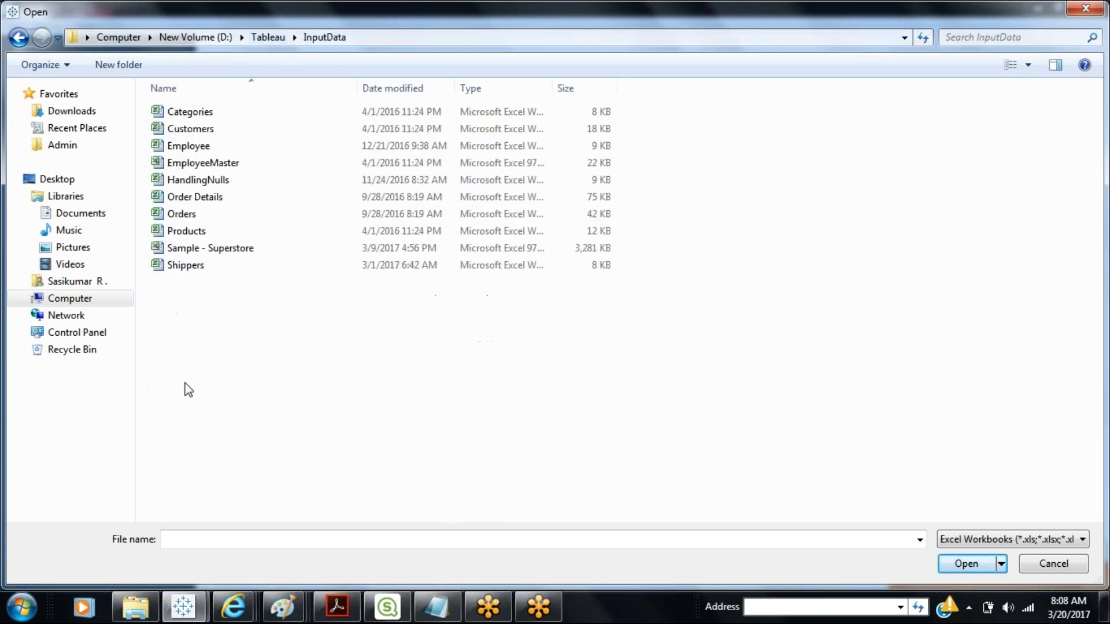
{"action": "double_click", "coordinate": [204, 248]}
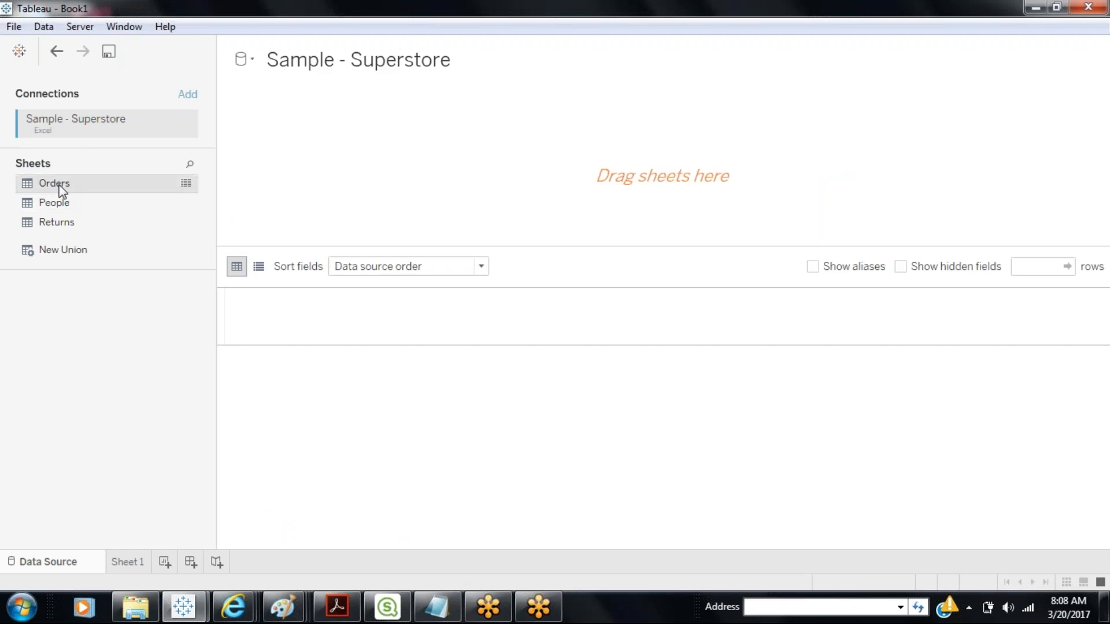
Add the Orders sheet to the data source and go to the Sheet 1 worksheet.
{"action": "left_click_drag", "start_coordinate": [68, 184], "coordinate": [662, 176]}
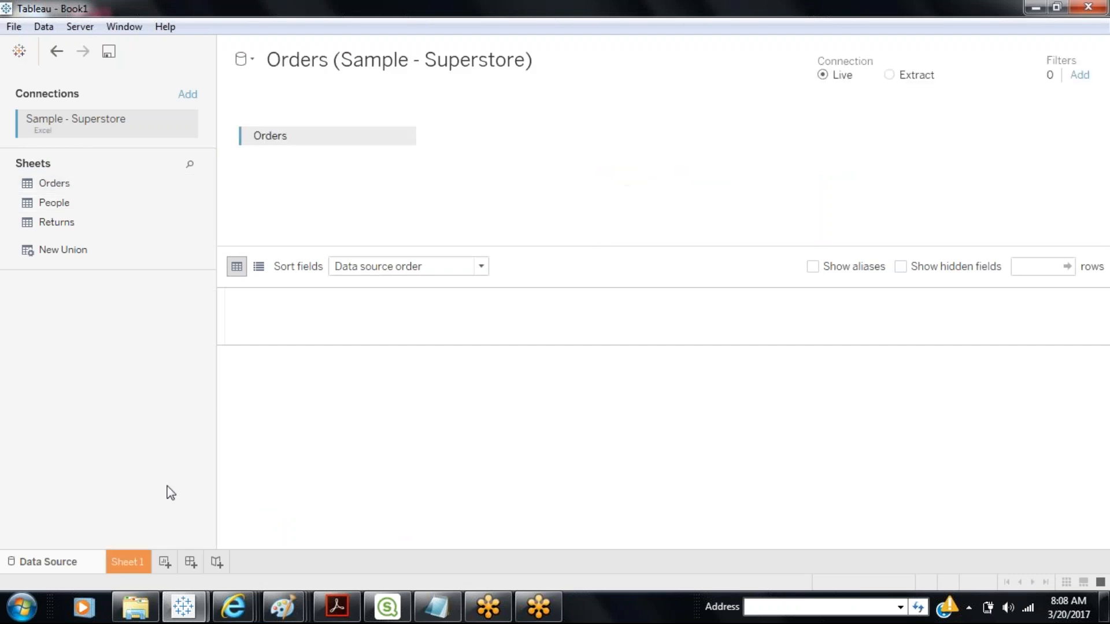
{"action": "left_click", "coordinate": [134, 564]}
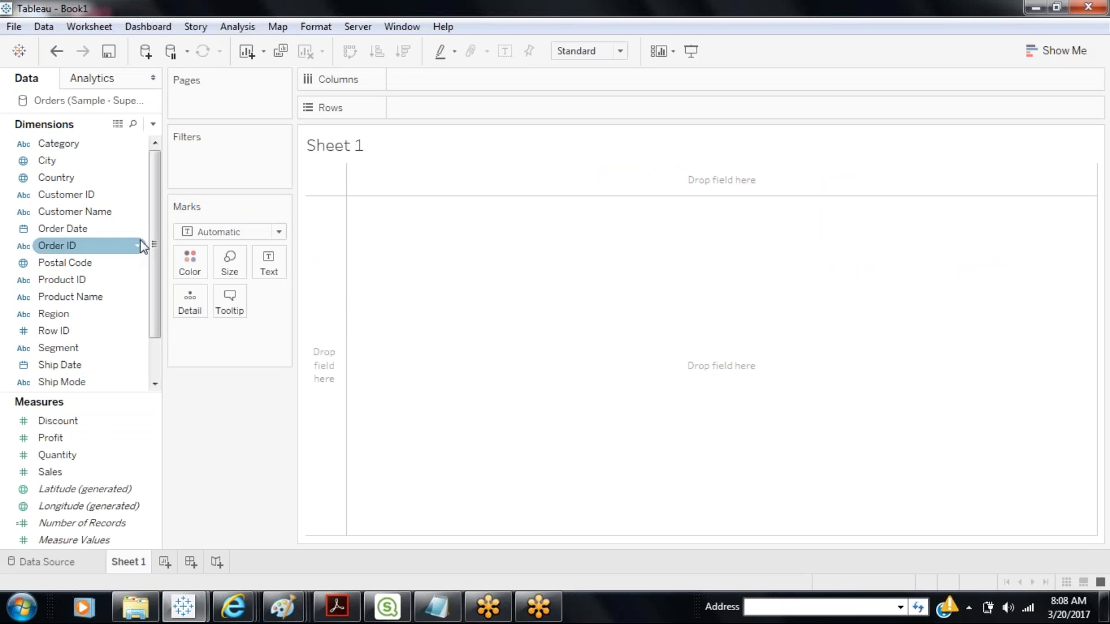
Plot Sales by continuous month of Order Date as a line chart and show the mark labels.
{"action": "scroll", "coordinate": [144, 249], "scroll_direction": "down", "scroll_amount": 1}
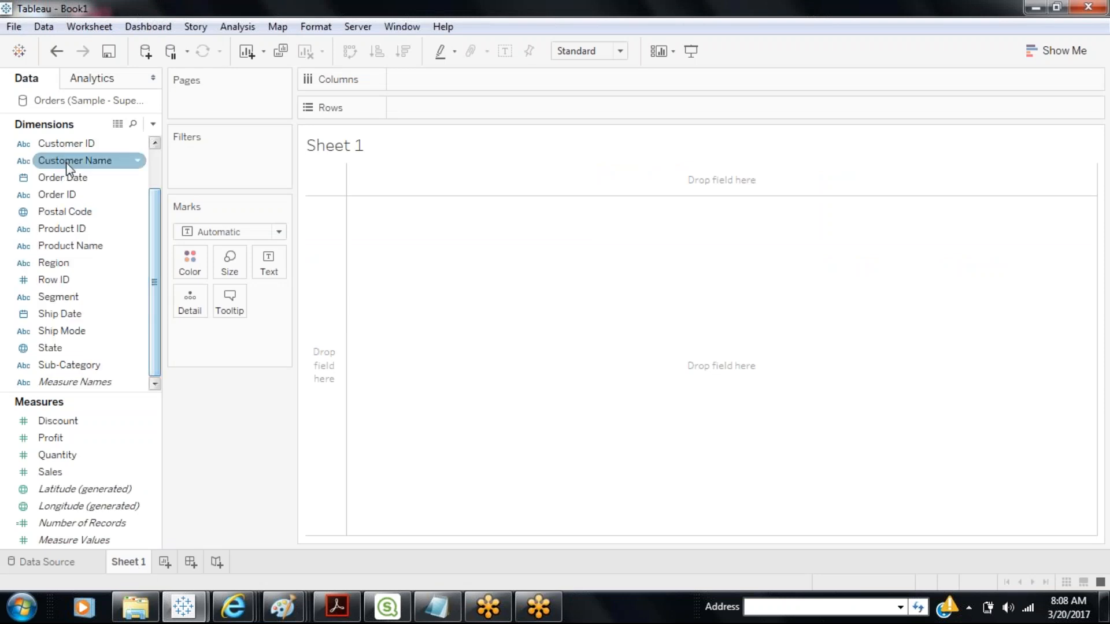
{"action": "left_click_drag", "start_coordinate": [63, 183], "coordinate": [477, 80]}
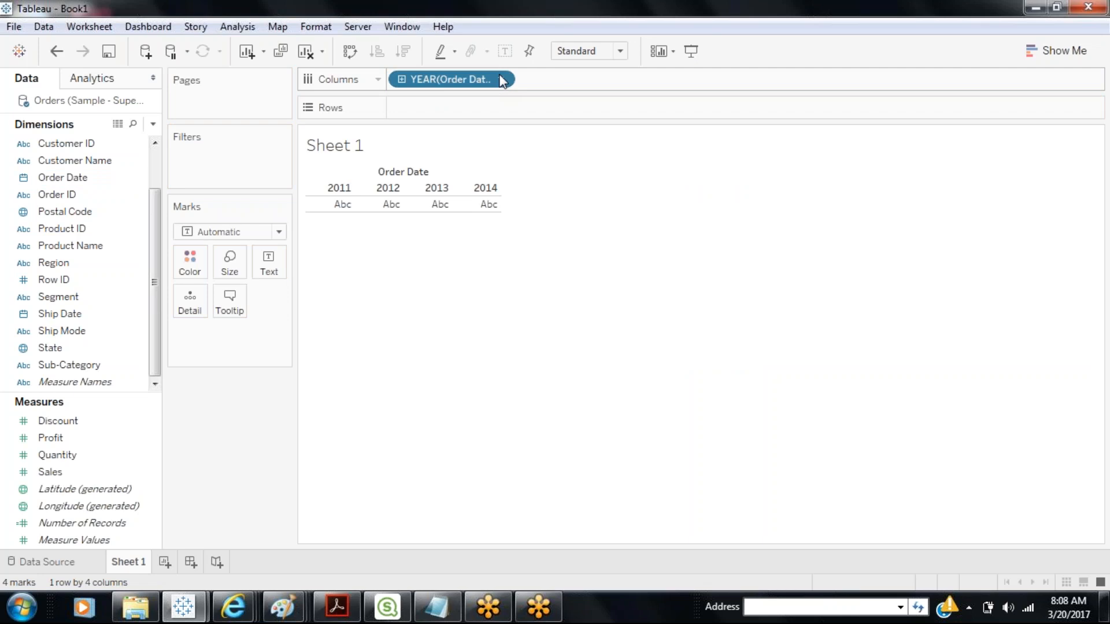
{"action": "left_click", "coordinate": [500, 78]}
{"action": "left_click", "coordinate": [431, 397]}
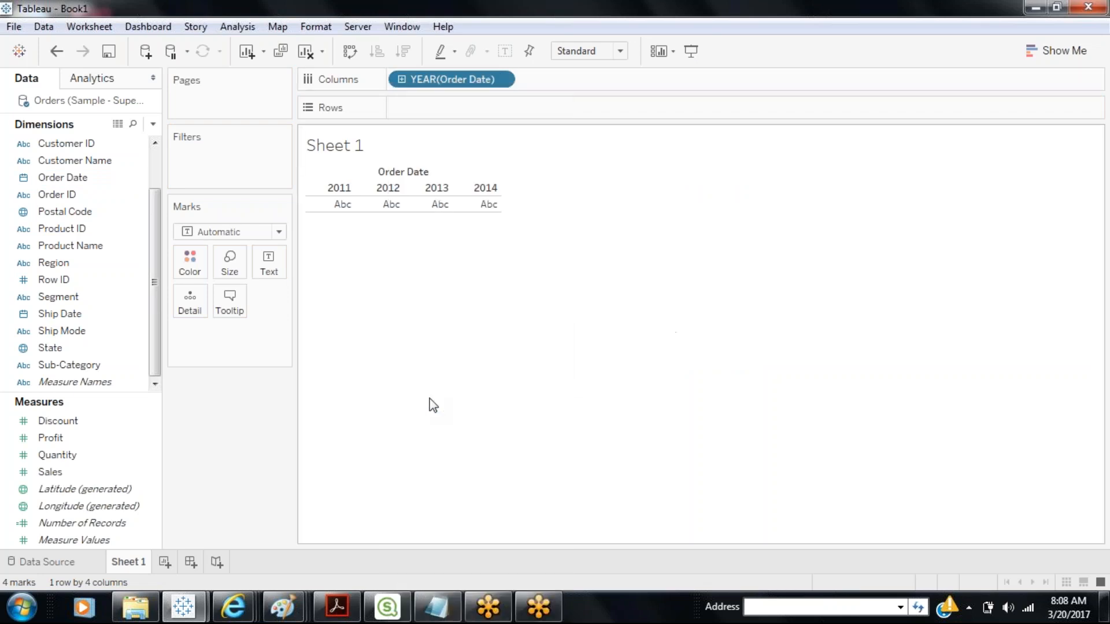
{"action": "left_click_drag", "start_coordinate": [58, 473], "coordinate": [454, 115]}
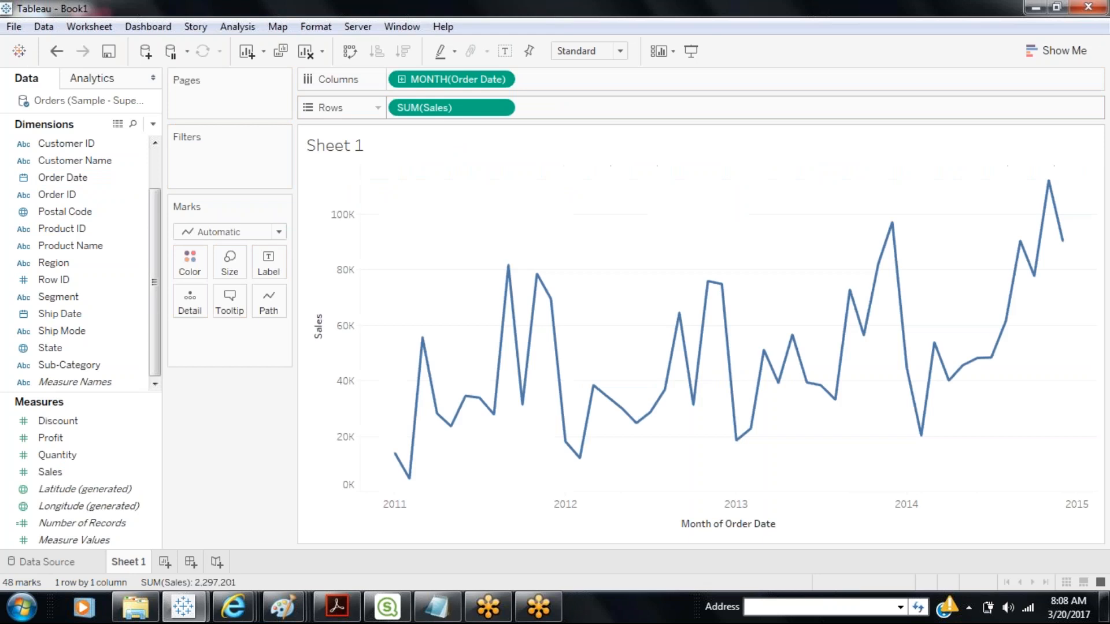
{"action": "left_click", "coordinate": [504, 51]}
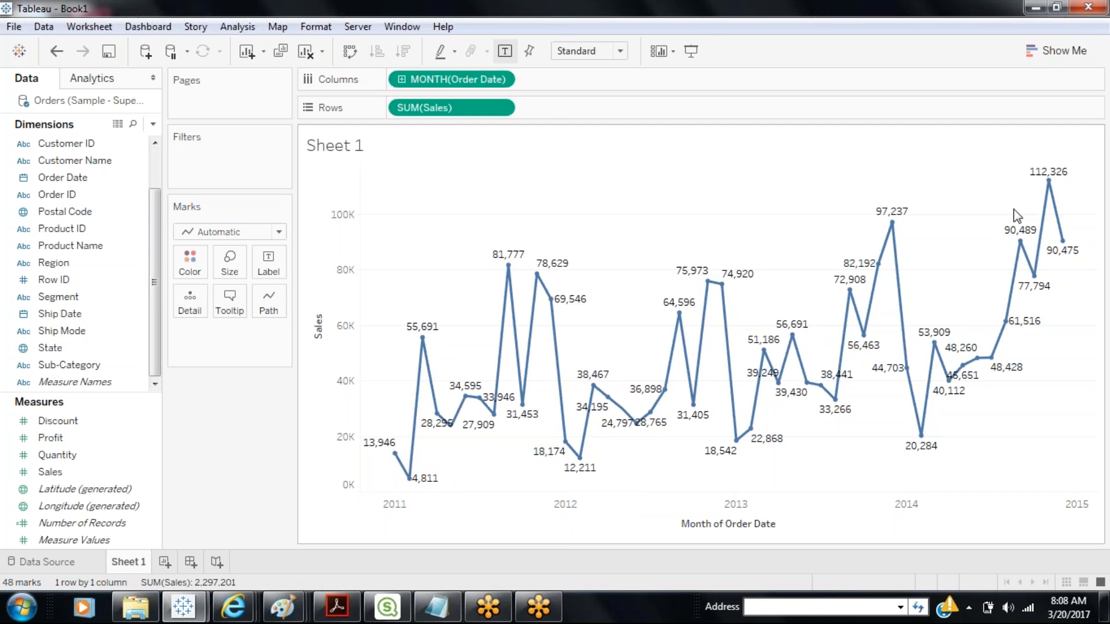
{"action": "mouse_move", "coordinate": [900, 293]}
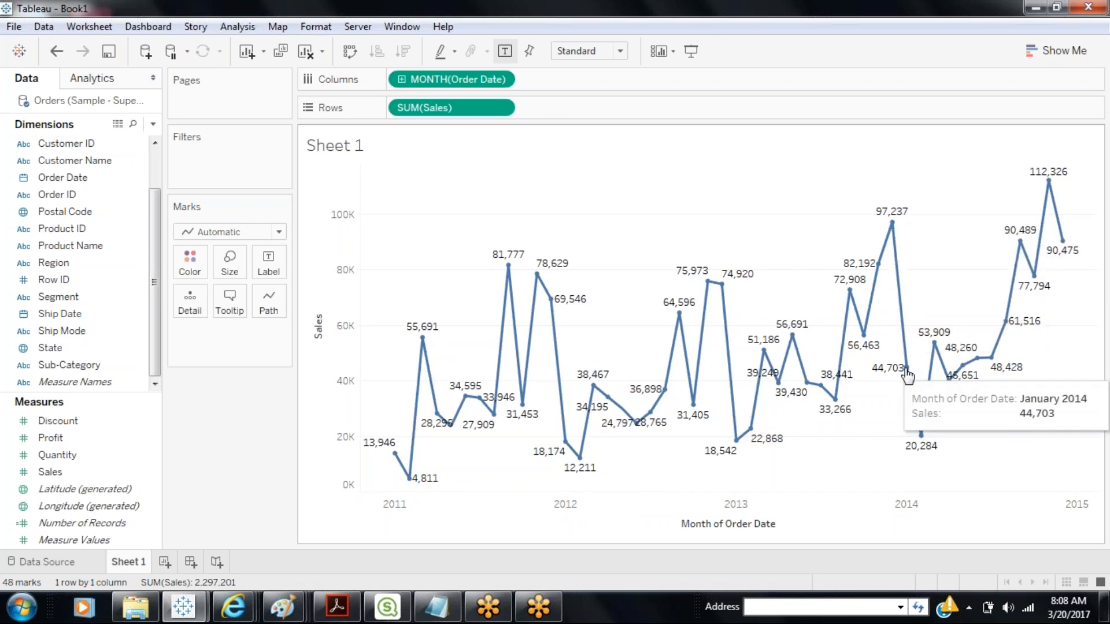
{"action": "mouse_move", "coordinate": [1034, 276]}
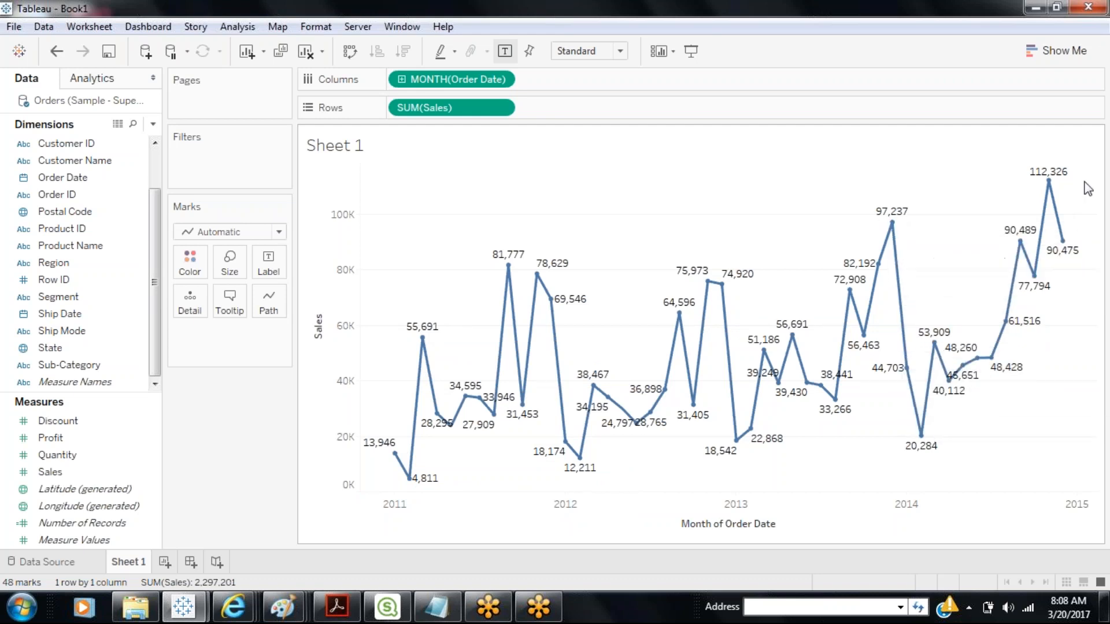
{"action": "mouse_move", "coordinate": [1051, 218]}
{"action": "mouse_move", "coordinate": [669, 364]}
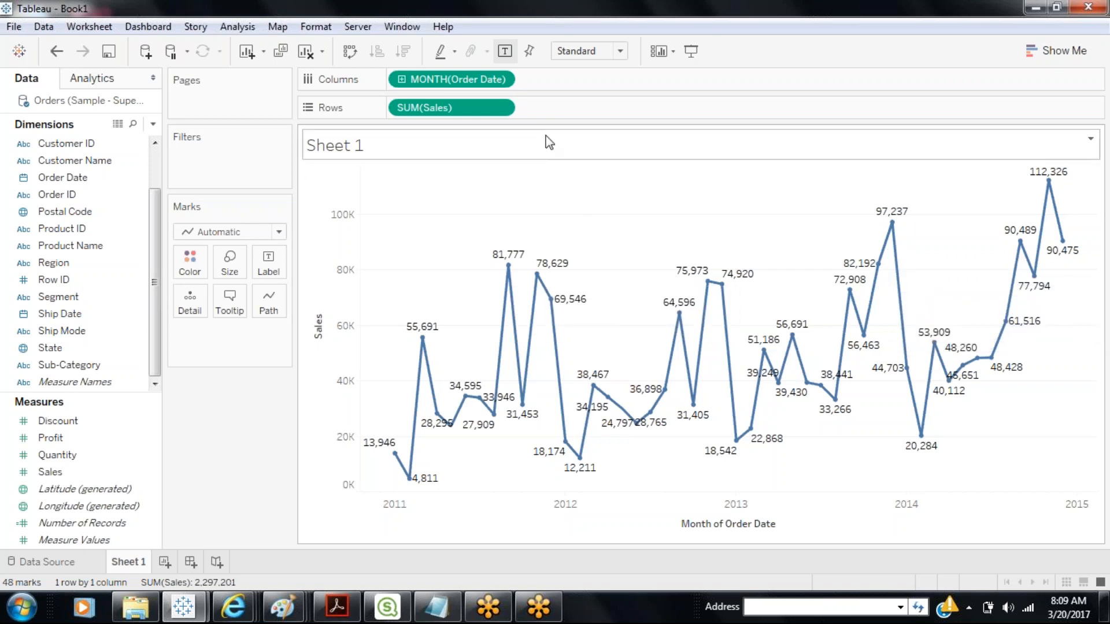
{"action": "mouse_move", "coordinate": [520, 357]}
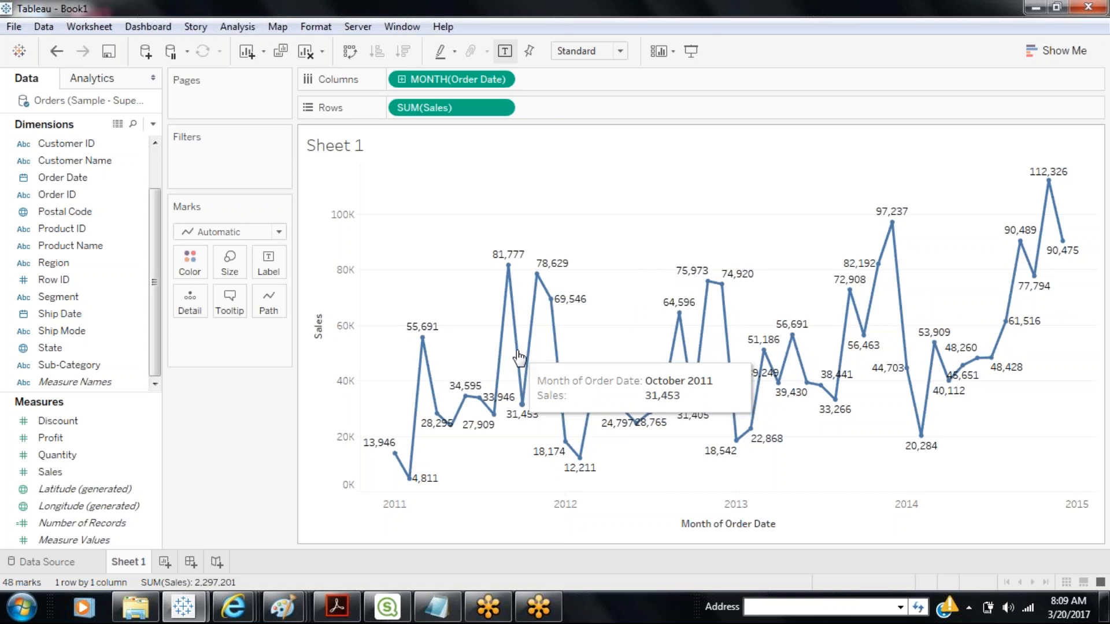
{"action": "right_click", "coordinate": [520, 357]}
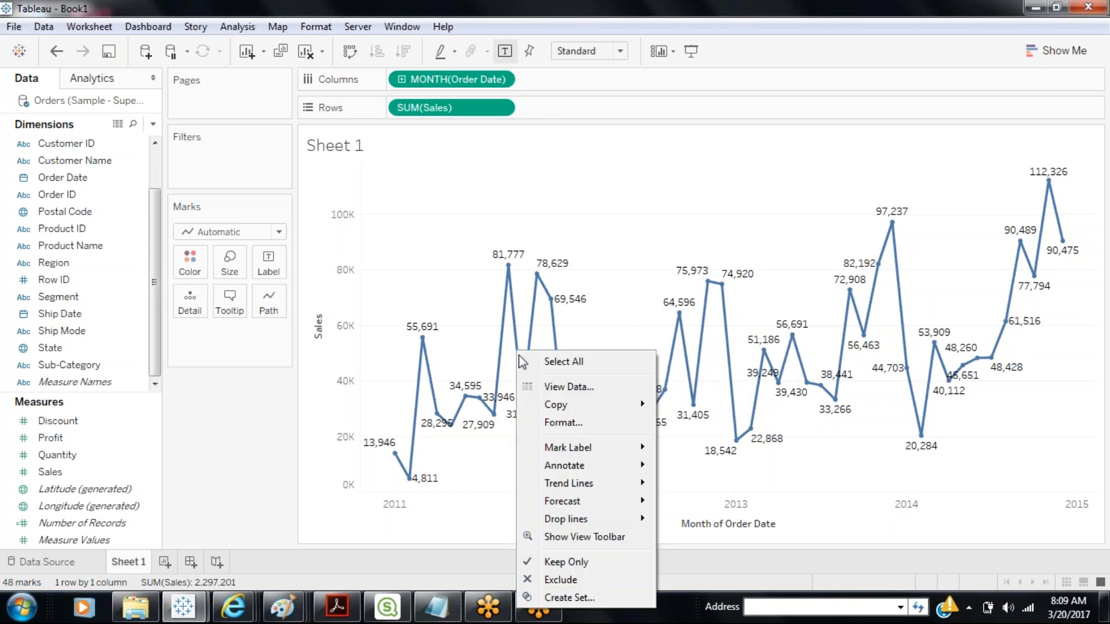
{"action": "mouse_move", "coordinate": [560, 502]}
{"action": "mouse_move", "coordinate": [572, 467]}
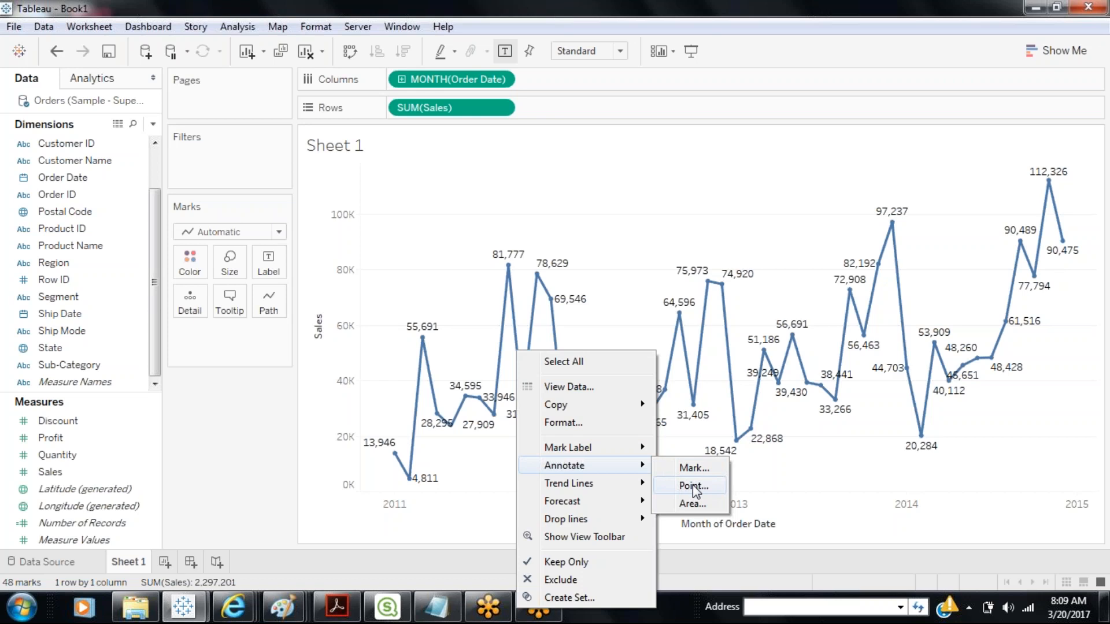
{"action": "left_click", "coordinate": [695, 469]}
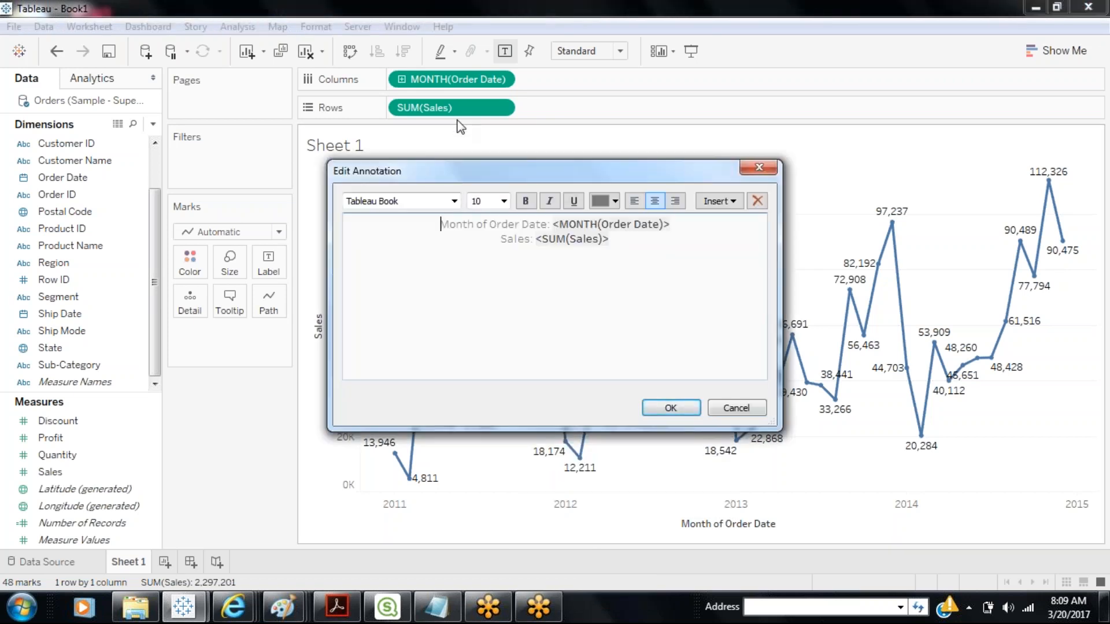
{"action": "left_click", "coordinate": [721, 407]}
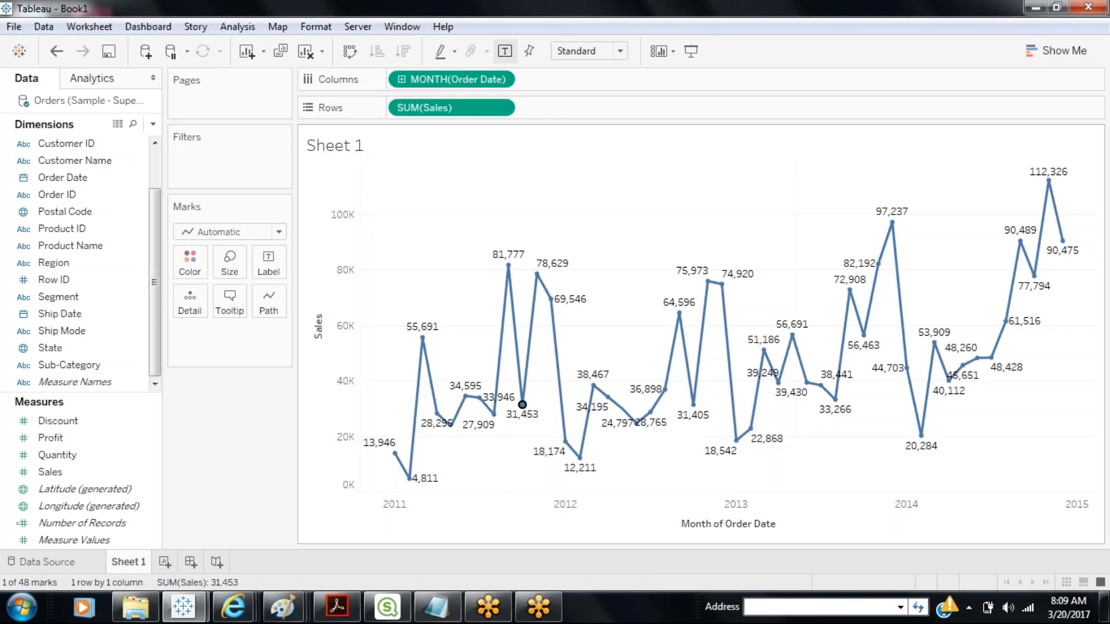
Add a point annotation with the default month and sales text on the line between December 2012 and January 2013.
{"action": "right_click", "coordinate": [734, 408]}
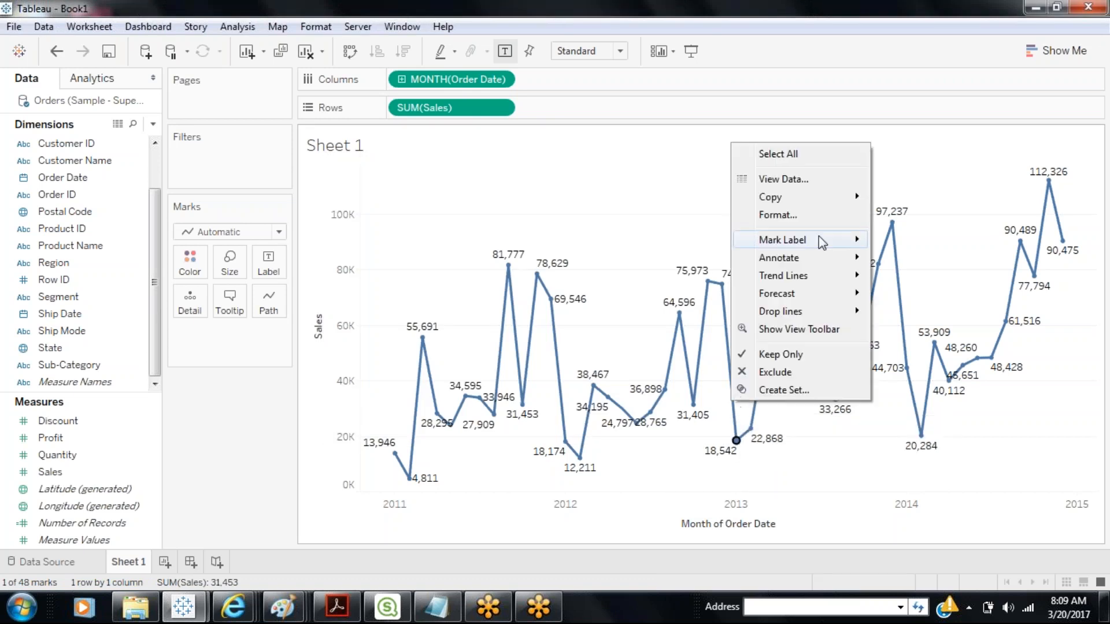
{"action": "mouse_move", "coordinate": [798, 257]}
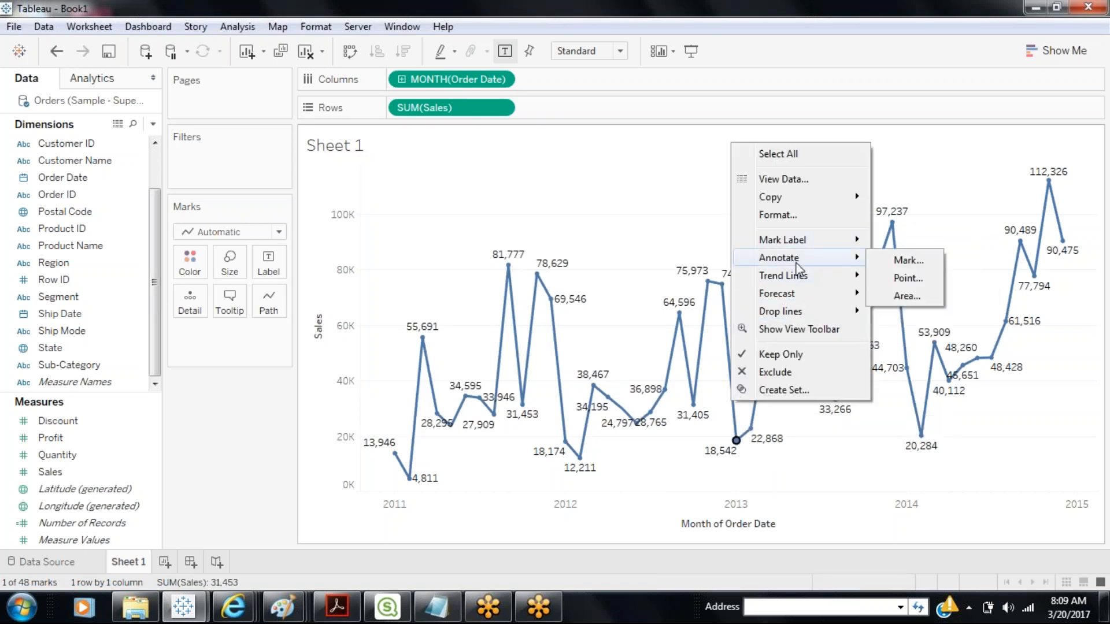
{"action": "left_click", "coordinate": [884, 277]}
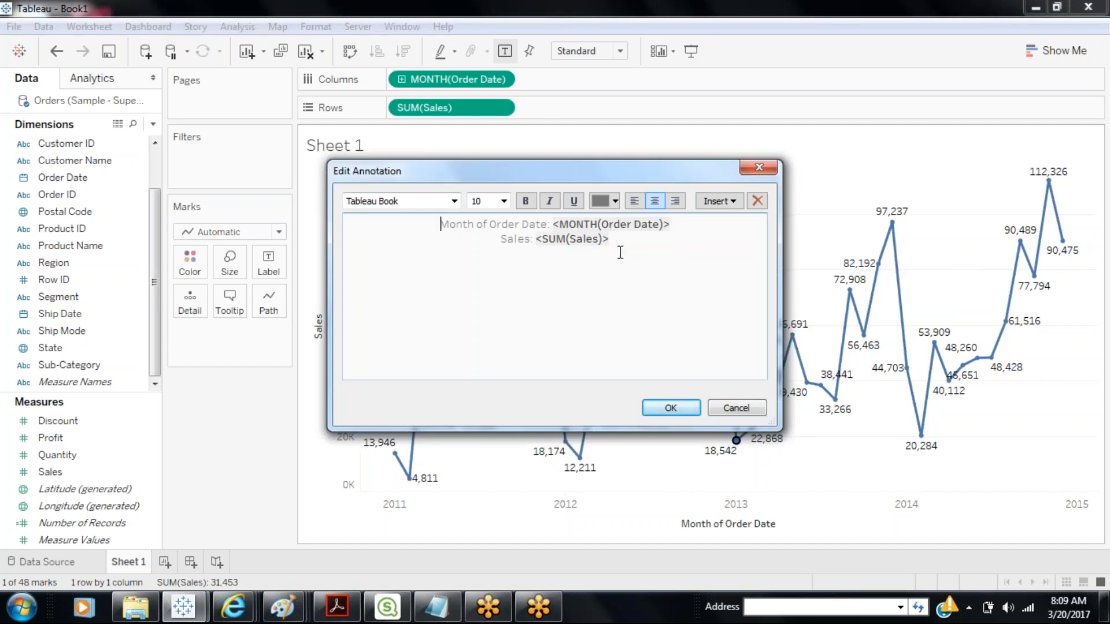
{"action": "left_click", "coordinate": [673, 408]}
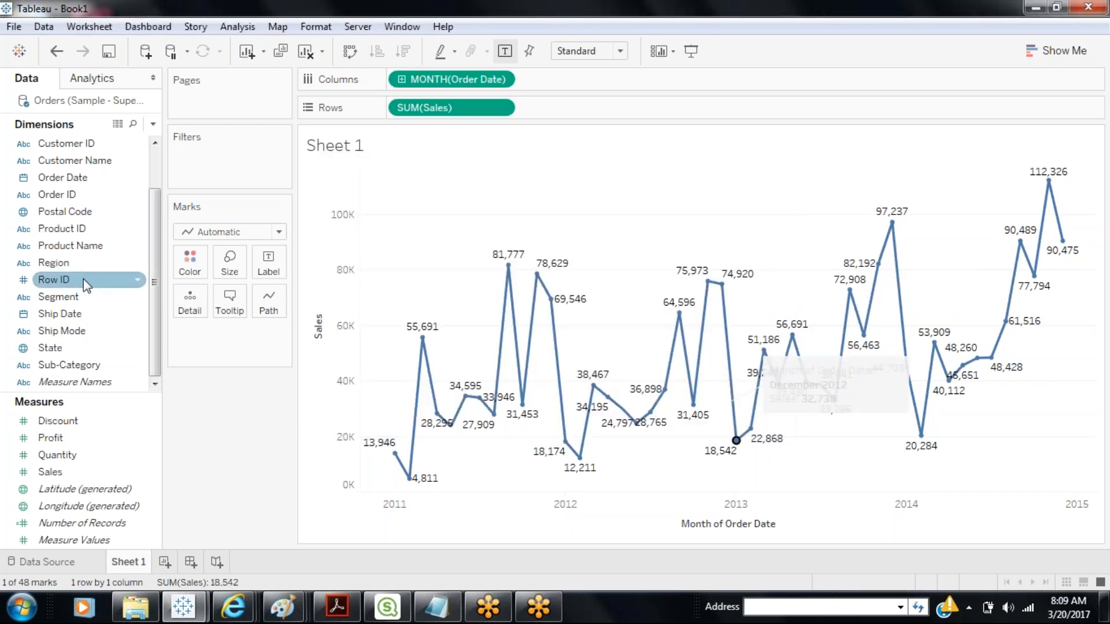
Color the lines by Region and try a mark annotation with the default text on the East line's late-2011 peak.
{"action": "left_click_drag", "start_coordinate": [86, 266], "coordinate": [196, 268]}
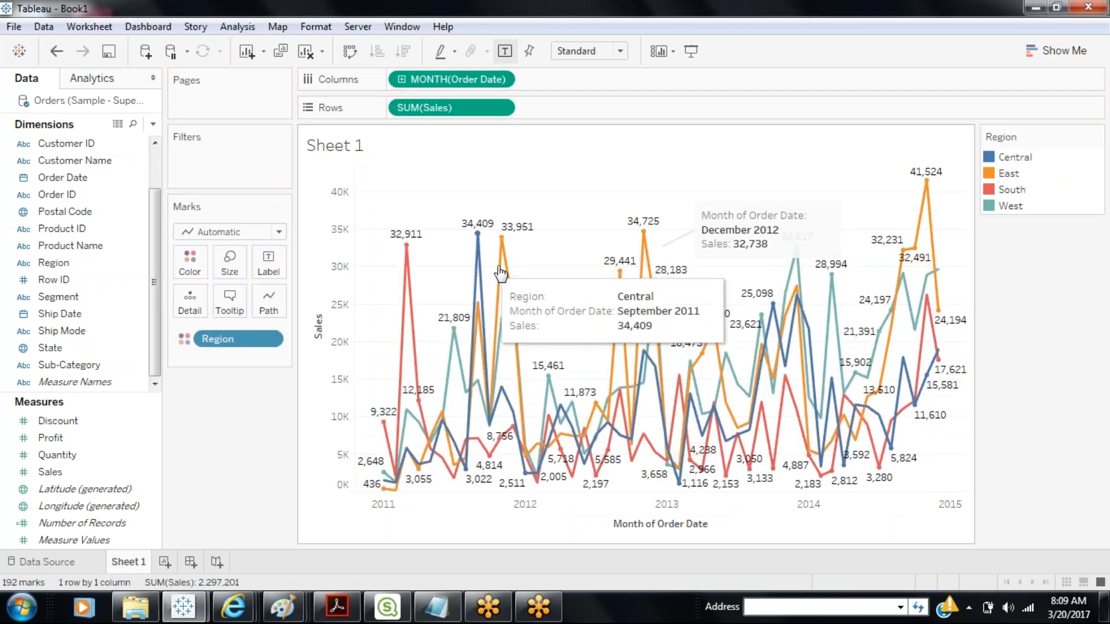
{"action": "right_click", "coordinate": [506, 267]}
{"action": "mouse_move", "coordinate": [572, 388]}
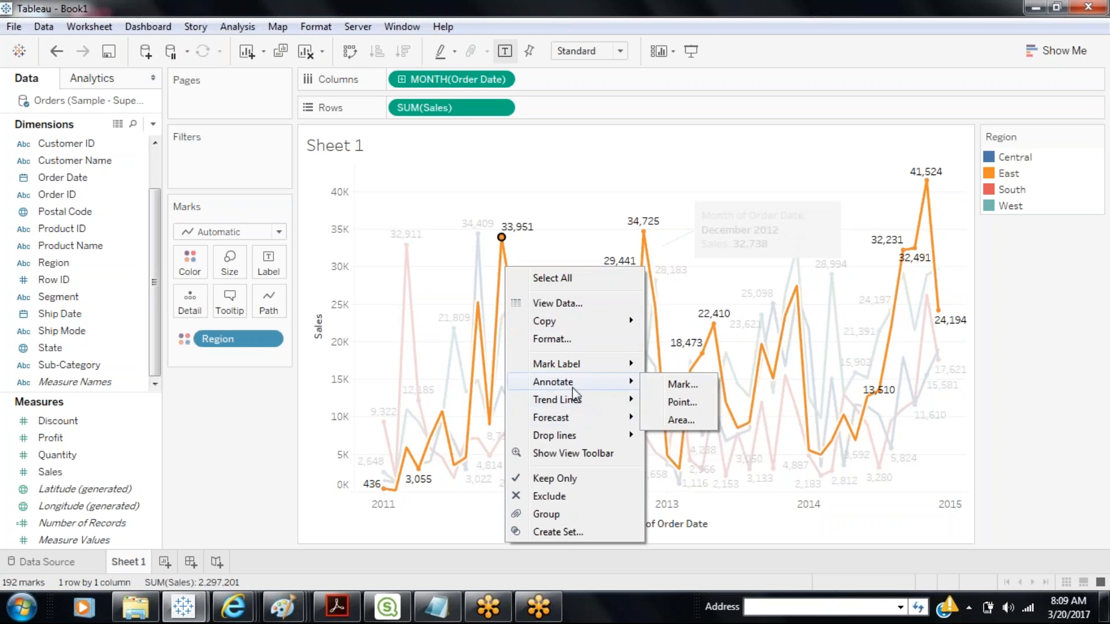
{"action": "left_click", "coordinate": [673, 386]}
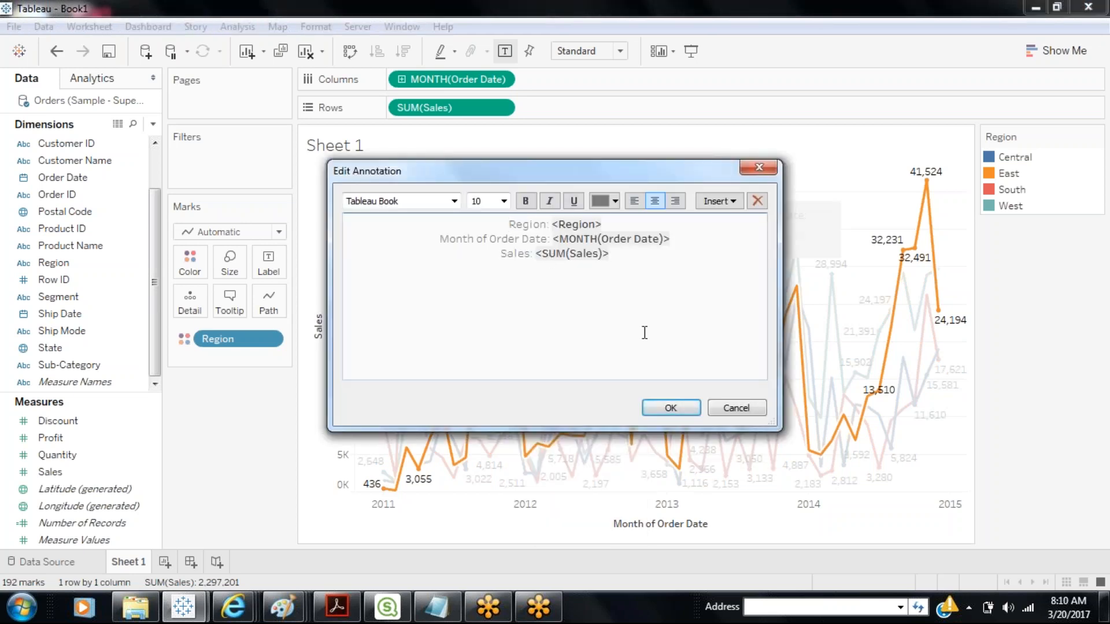
{"action": "left_click", "coordinate": [671, 407]}
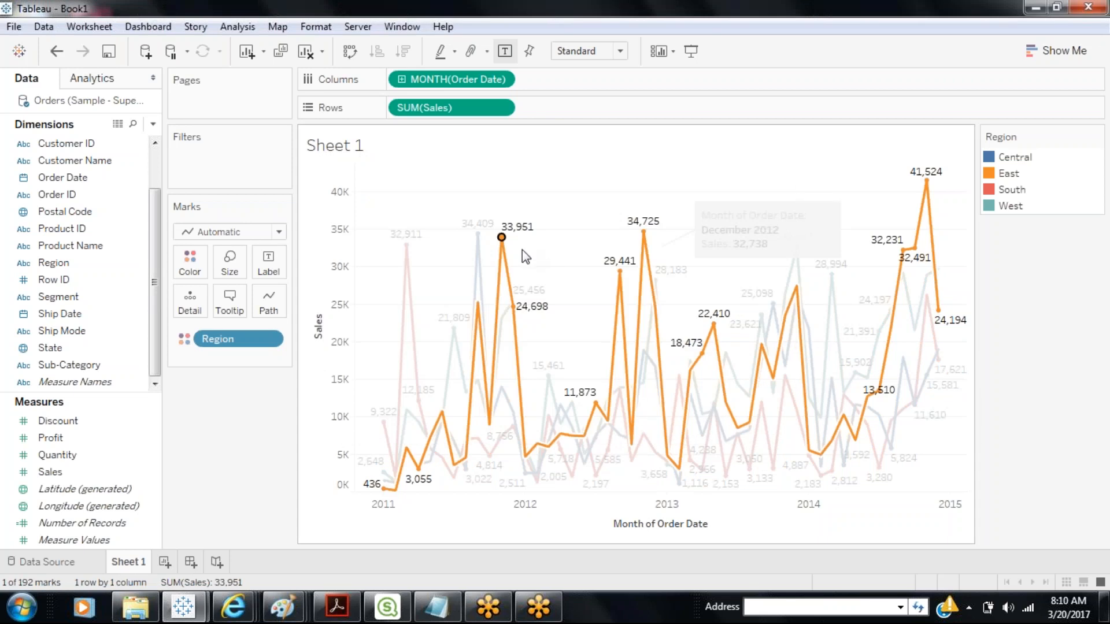
Try a point annotation on the East line, discard it, and remove Region from the line coloring.
{"action": "right_click", "coordinate": [512, 279]}
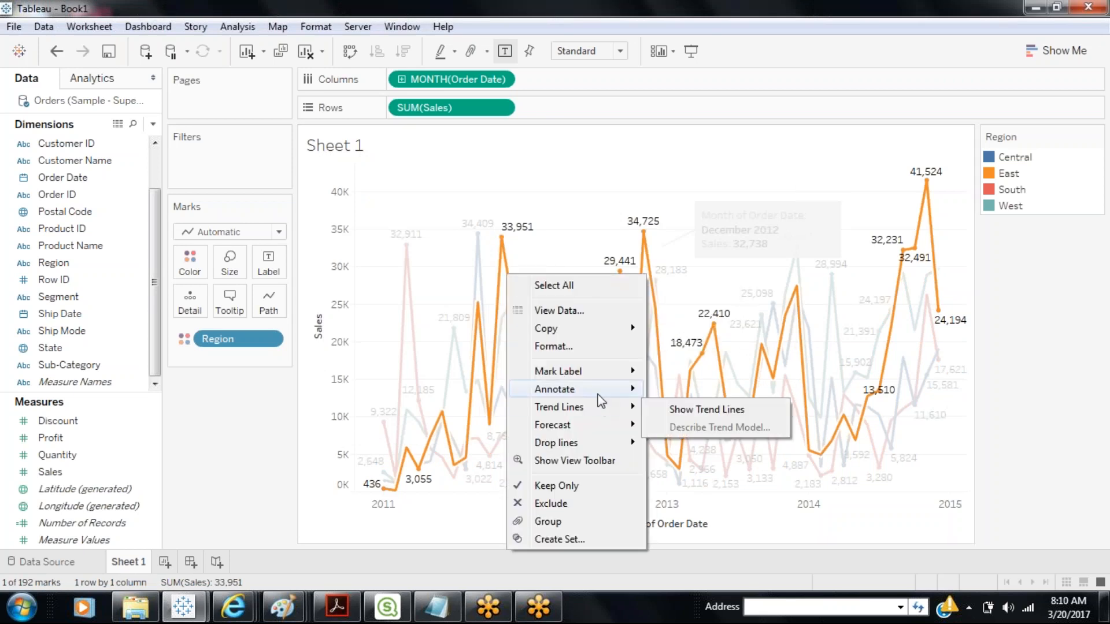
{"action": "mouse_move", "coordinate": [599, 390]}
{"action": "left_click", "coordinate": [670, 410]}
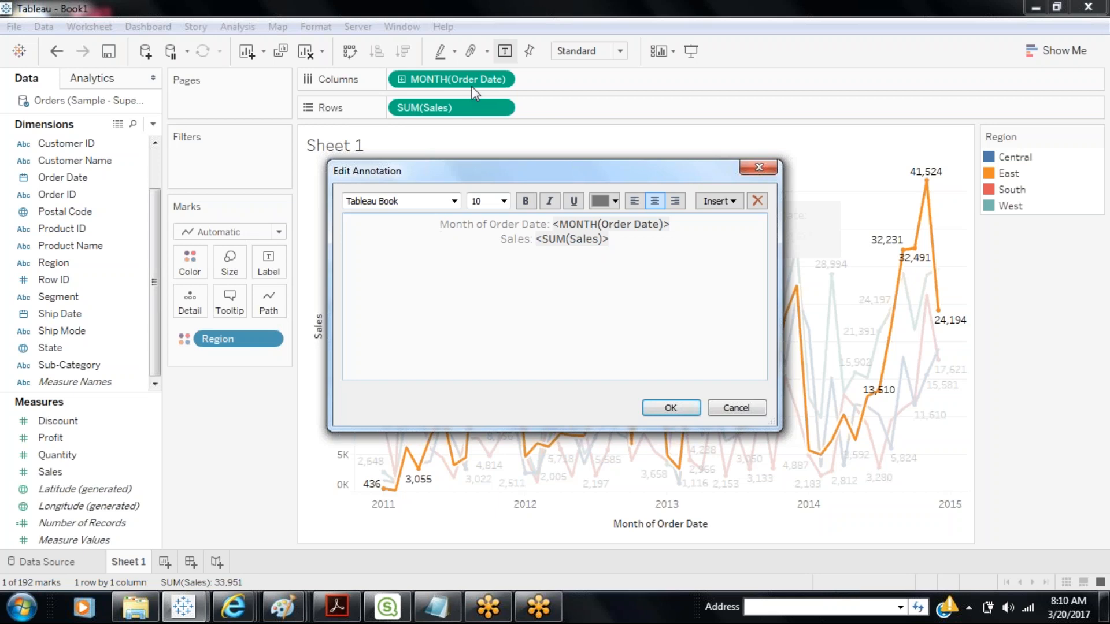
{"action": "left_click", "coordinate": [757, 169]}
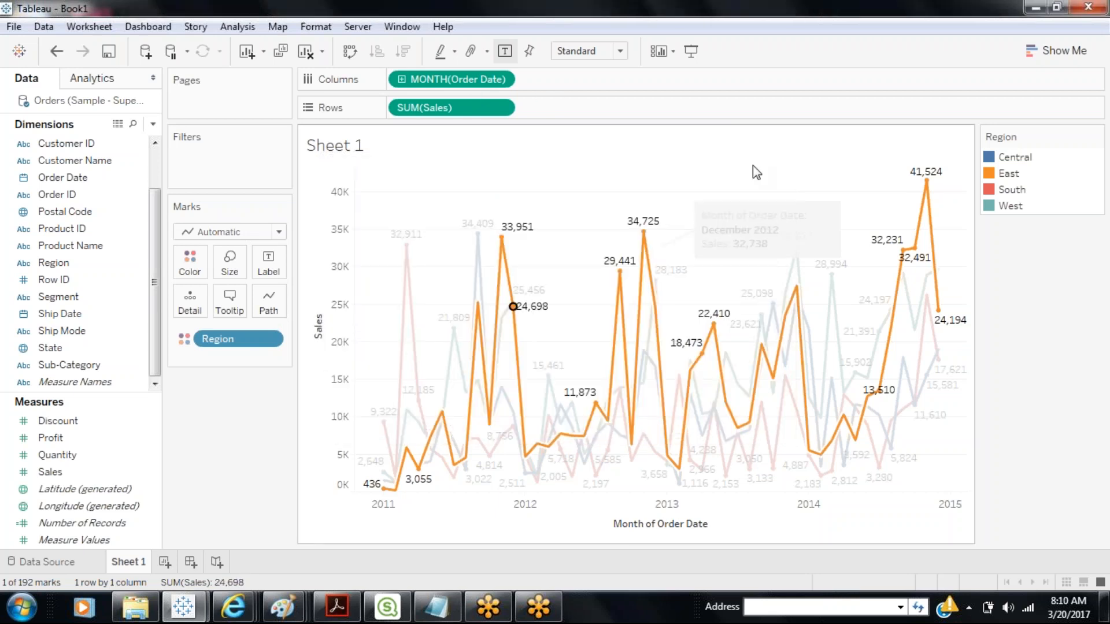
{"action": "left_click_drag", "start_coordinate": [271, 339], "coordinate": [223, 537]}
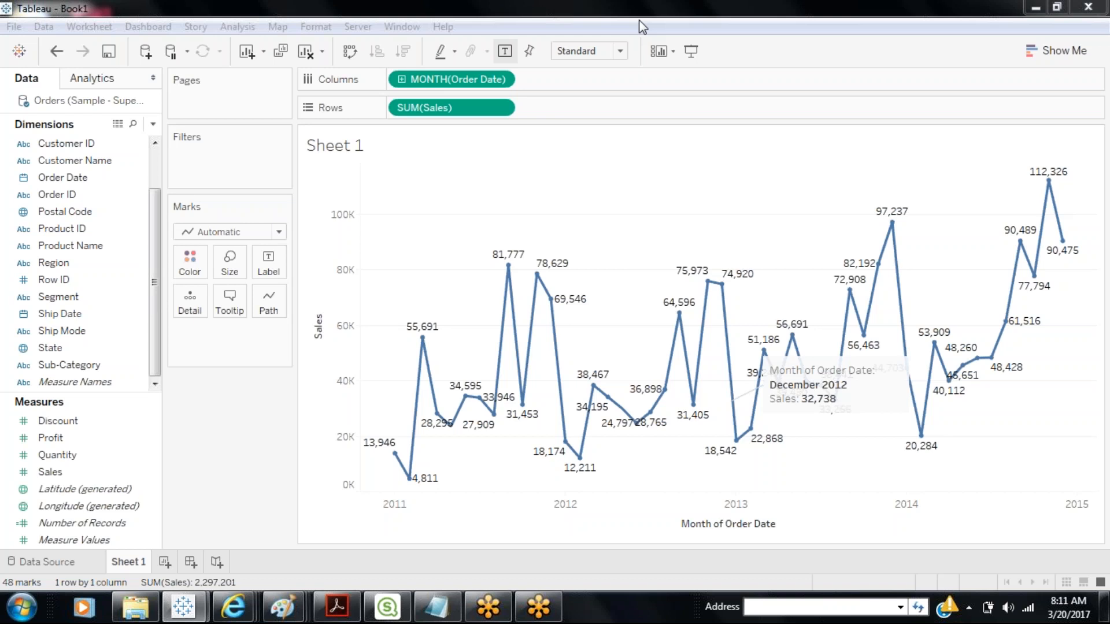
Add a point annotation with the default text on the line just below the September 2011 peak and move its box above the line.
{"action": "mouse_move", "coordinate": [514, 323]}
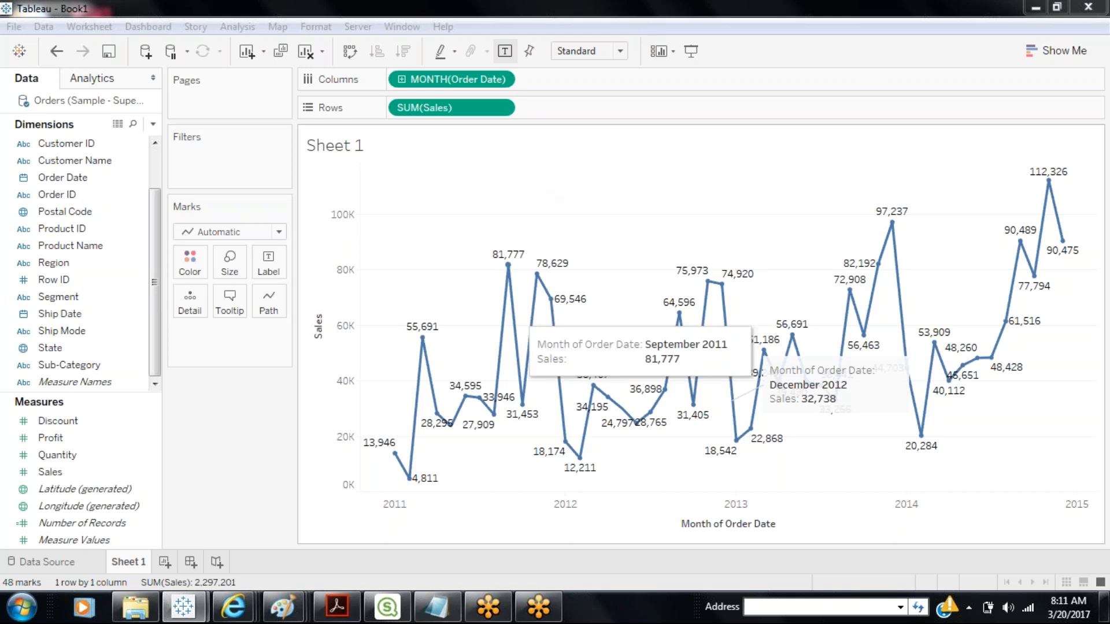
{"action": "right_click", "coordinate": [514, 319]}
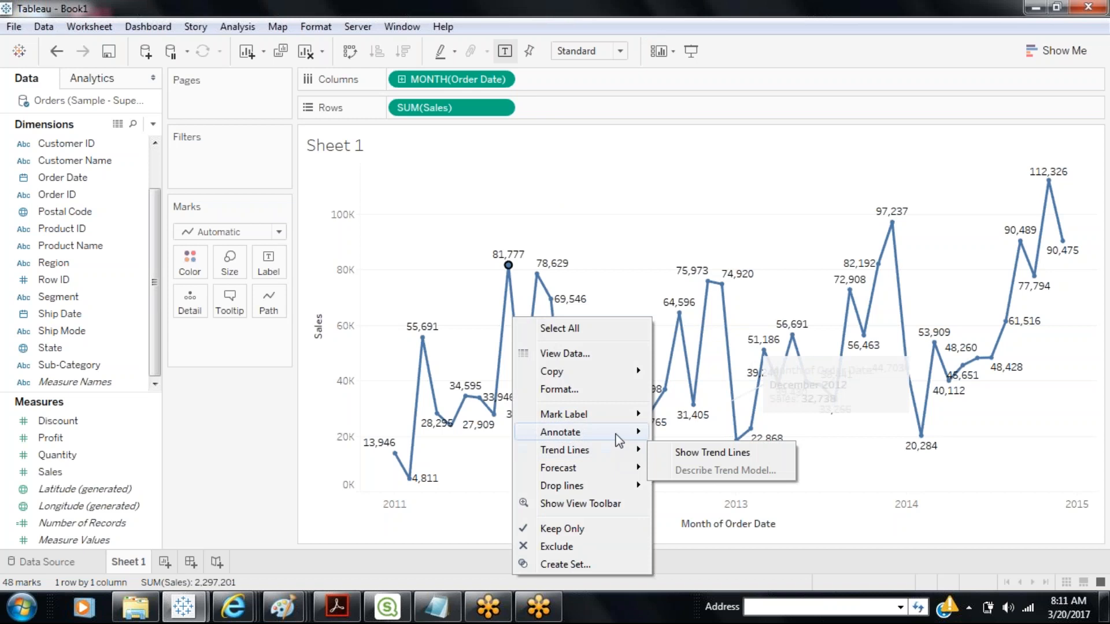
{"action": "mouse_move", "coordinate": [623, 440]}
{"action": "left_click", "coordinate": [685, 454]}
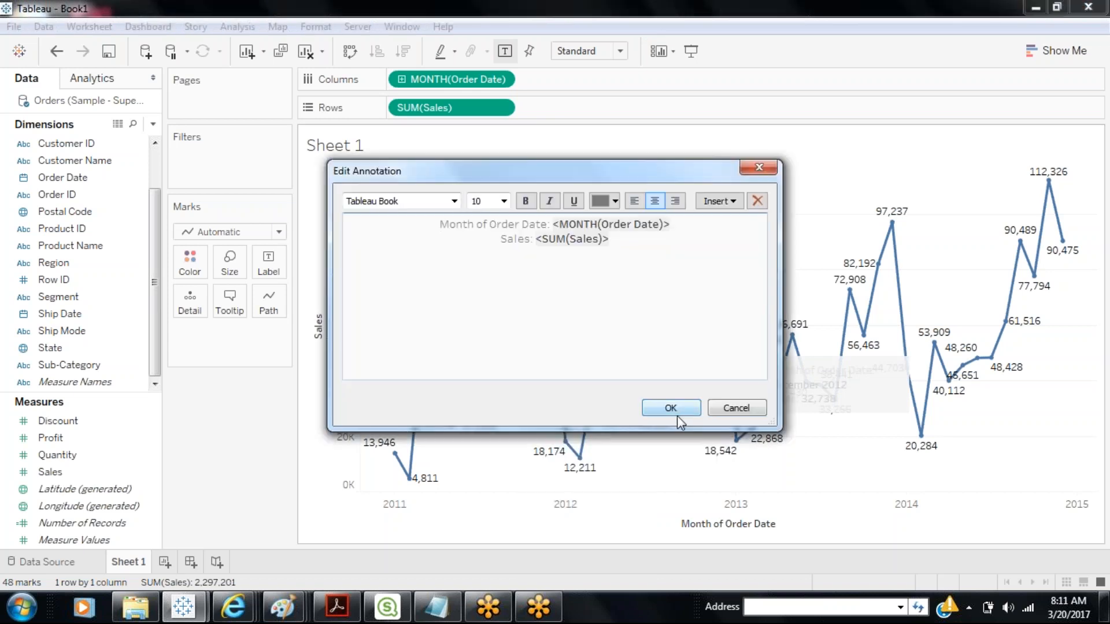
{"action": "left_click", "coordinate": [671, 408]}
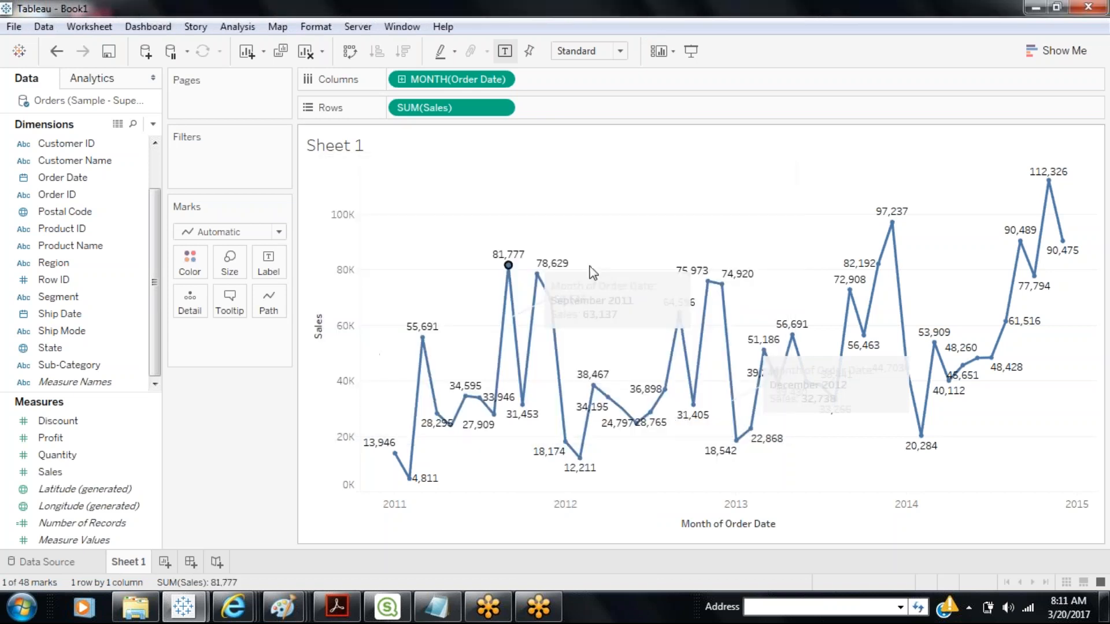
{"action": "left_click", "coordinate": [591, 286]}
{"action": "left_click_drag", "start_coordinate": [612, 270], "coordinate": [468, 174]}
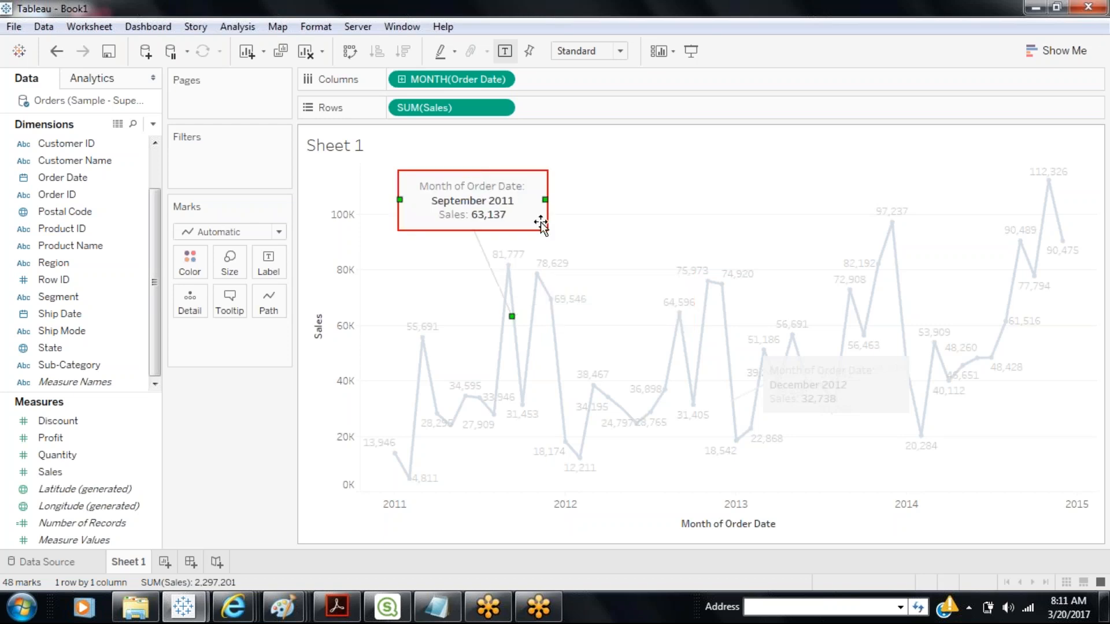
Show the sheet in presentation mode and move the September 2011 annotation box farther above the line, leaving its text as is.
{"action": "left_click", "coordinate": [691, 51]}
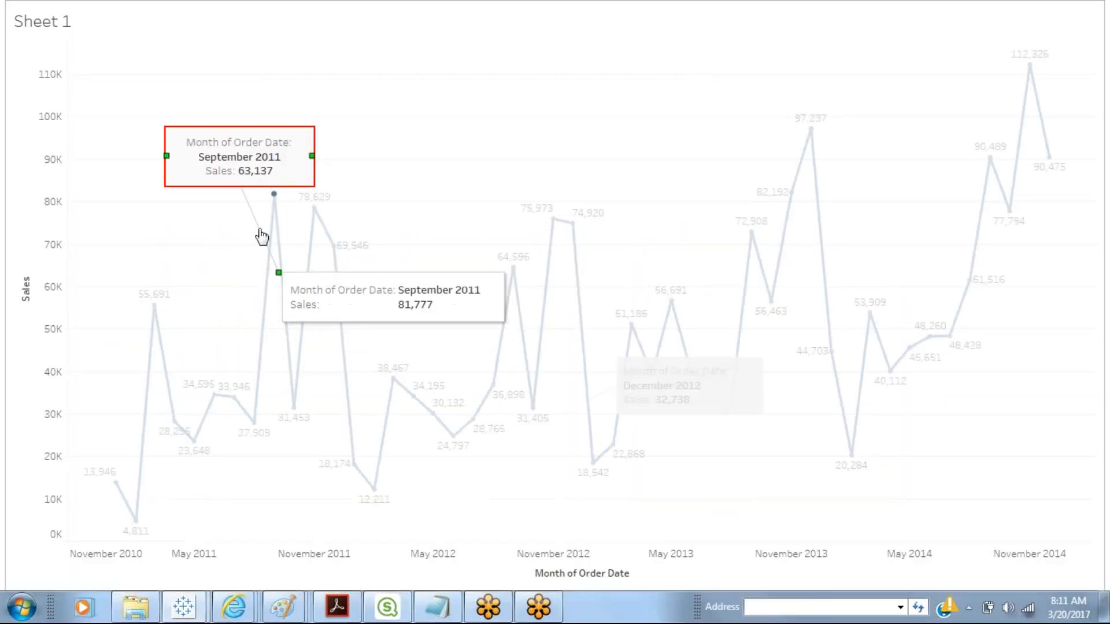
{"action": "left_click_drag", "start_coordinate": [248, 138], "coordinate": [232, 102]}
{"action": "double_click", "coordinate": [232, 103]}
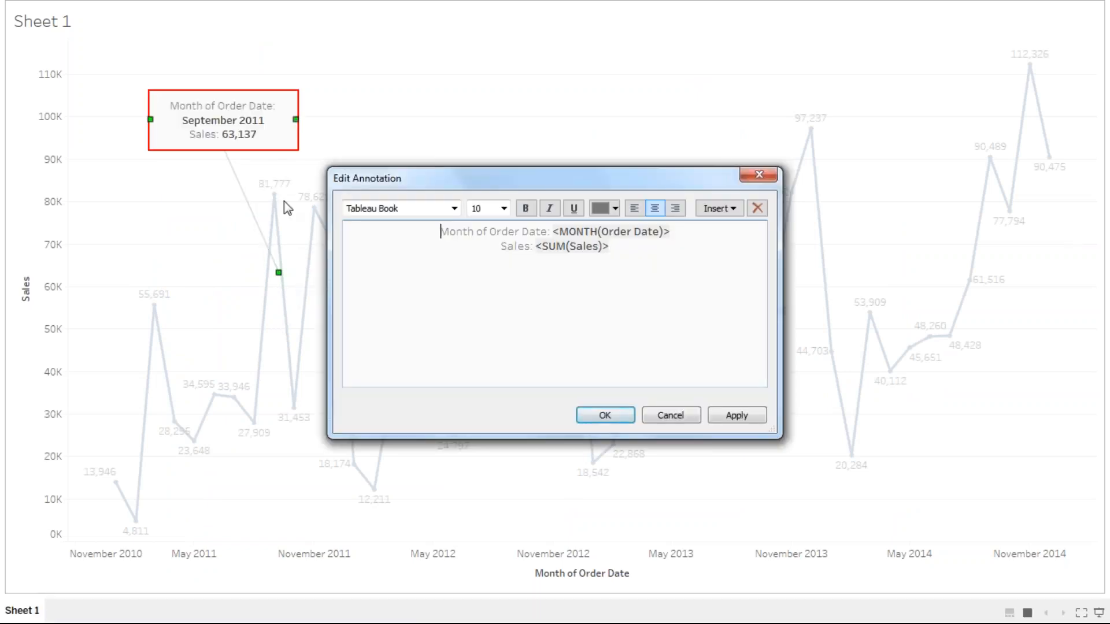
{"action": "left_click", "coordinate": [656, 418]}
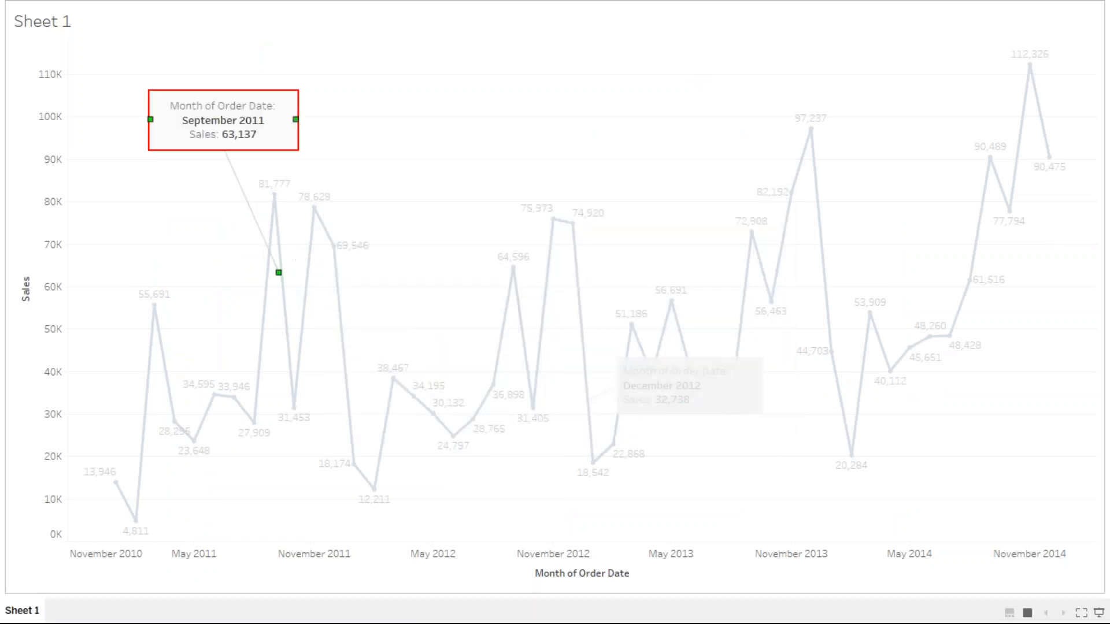
{"action": "mouse_move", "coordinate": [257, 425]}
{"action": "mouse_move", "coordinate": [277, 197]}
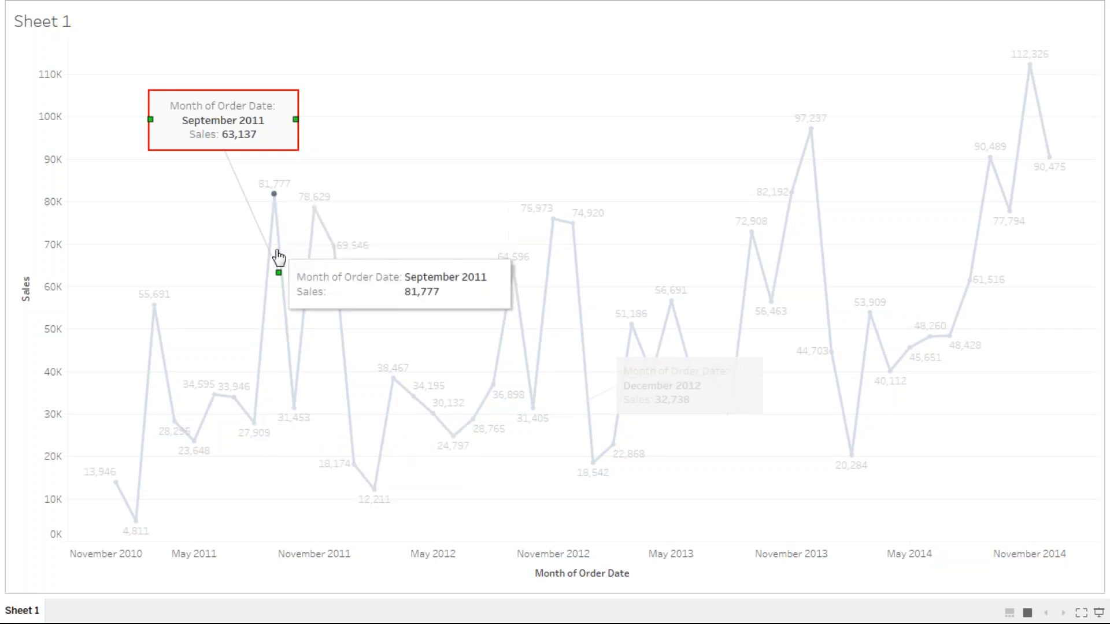
Re-anchor the September 2011 point annotation on the line at October 2012, at about 59,974 in sales.
{"action": "mouse_move", "coordinate": [279, 272]}
{"action": "left_mouse_down"}
{"action": "mouse_move", "coordinate": [272, 193]}
{"action": "mouse_move", "coordinate": [280, 226]}
{"action": "mouse_move", "coordinate": [347, 303]}
{"action": "mouse_move", "coordinate": [459, 343]}
{"action": "mouse_move", "coordinate": [544, 287]}
{"action": "left_mouse_up"}
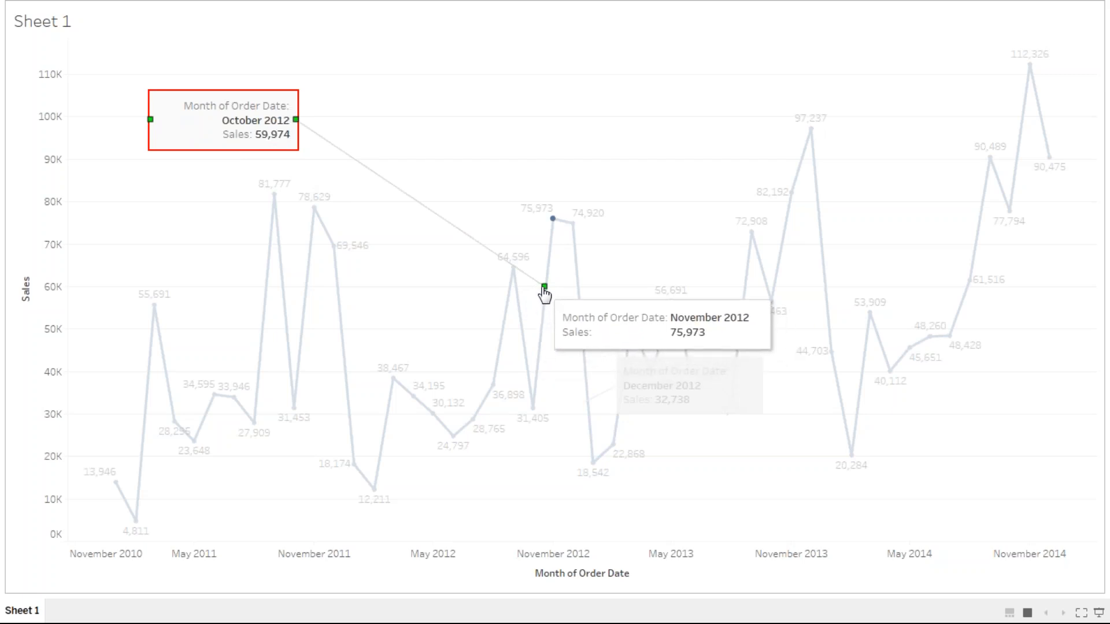
{"action": "mouse_move", "coordinate": [543, 287]}
{"action": "left_mouse_down"}
{"action": "mouse_move", "coordinate": [986, 155]}
{"action": "mouse_move", "coordinate": [511, 144]}
{"action": "left_mouse_up"}
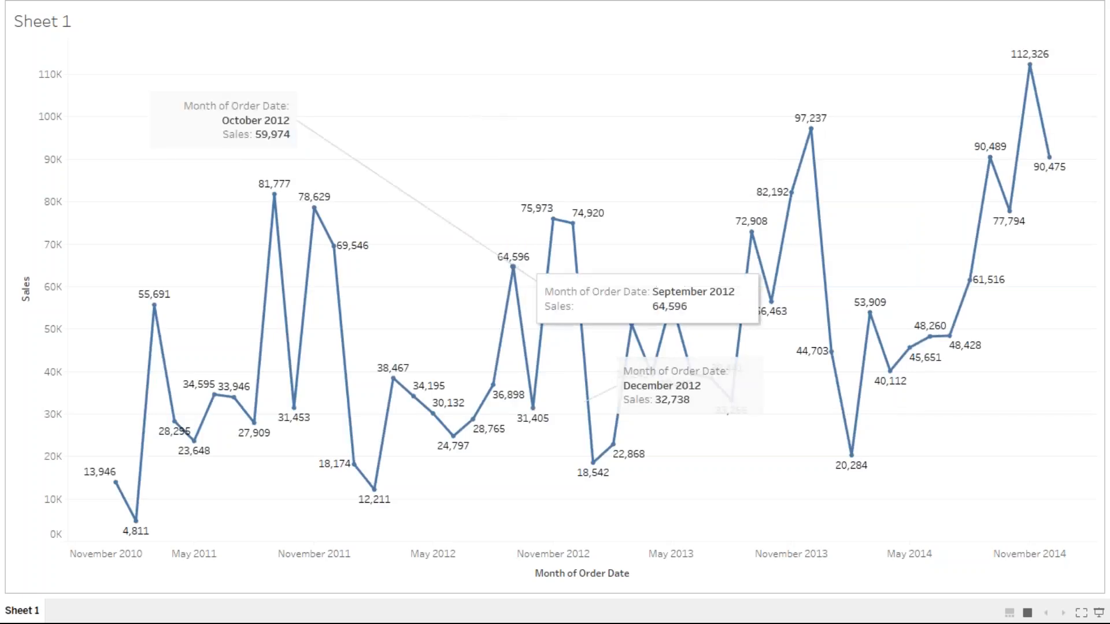
{"action": "left_click", "coordinate": [533, 278]}
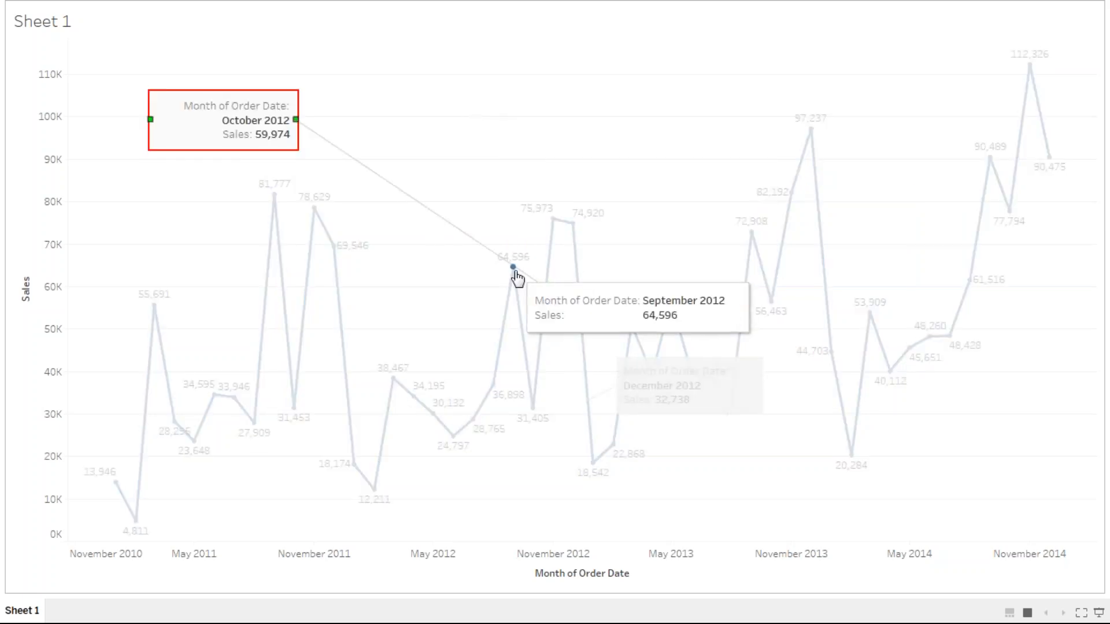
{"action": "mouse_move", "coordinate": [544, 286]}
{"action": "left_mouse_down"}
{"action": "mouse_move", "coordinate": [778, 139]}
{"action": "mouse_move", "coordinate": [623, 181]}
{"action": "mouse_move", "coordinate": [428, 111]}
{"action": "left_mouse_up"}
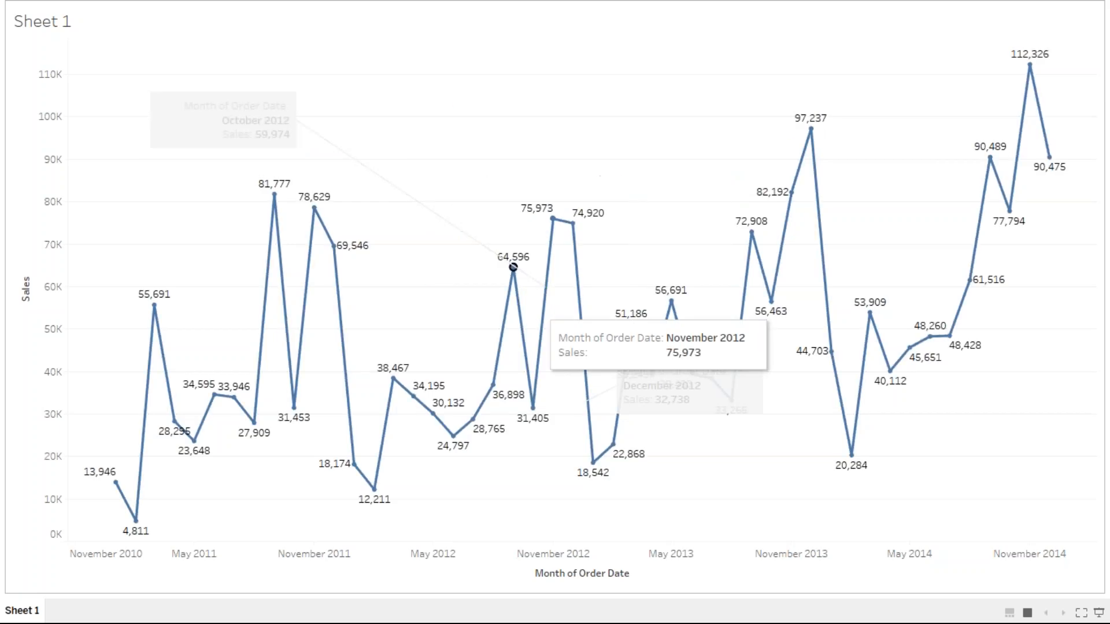
{"action": "left_click", "coordinate": [431, 151]}
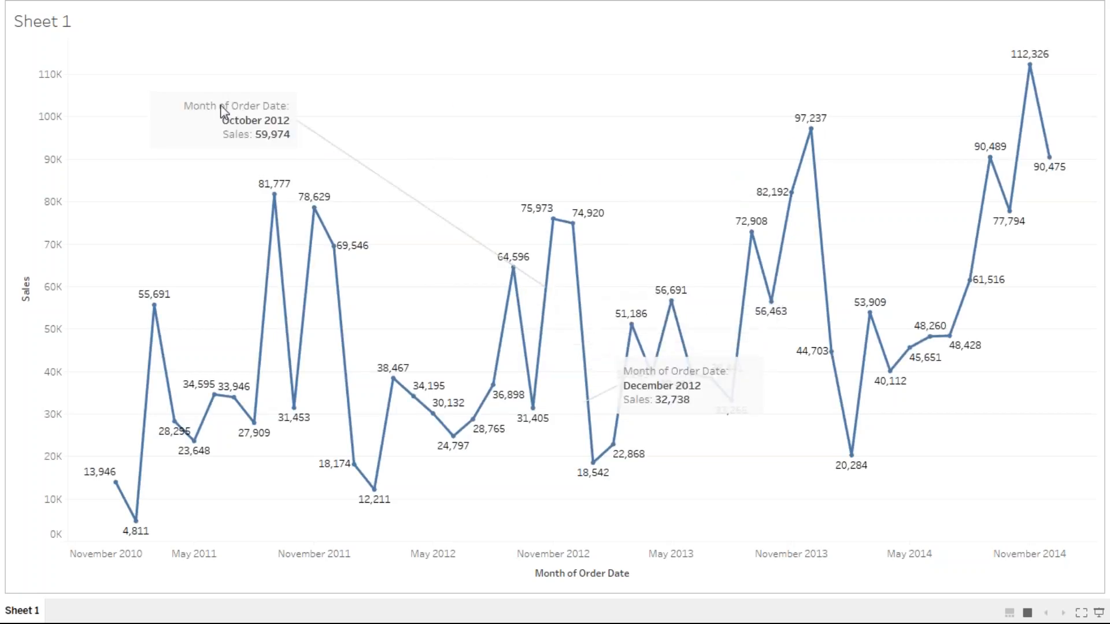
Re-anchor the point annotation on the line at November 2013, at about 87,478 in sales, and leave presentation mode.
{"action": "left_click", "coordinate": [200, 115]}
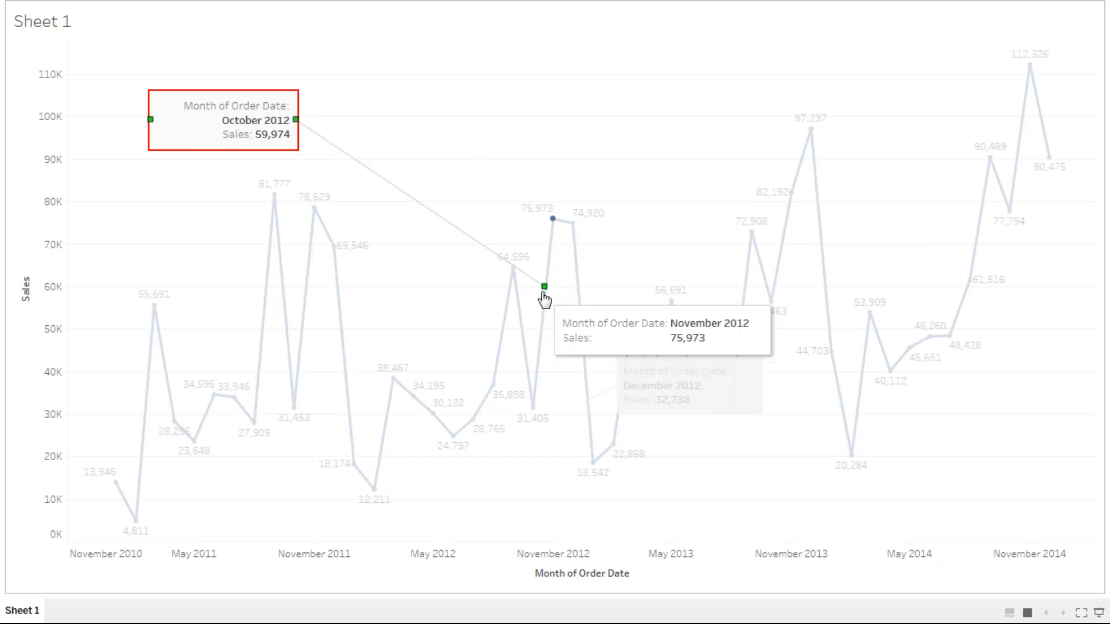
{"action": "mouse_move", "coordinate": [545, 285]}
{"action": "left_mouse_down"}
{"action": "mouse_move", "coordinate": [753, 183]}
{"action": "mouse_move", "coordinate": [799, 180]}
{"action": "mouse_move", "coordinate": [796, 169]}
{"action": "left_mouse_up"}
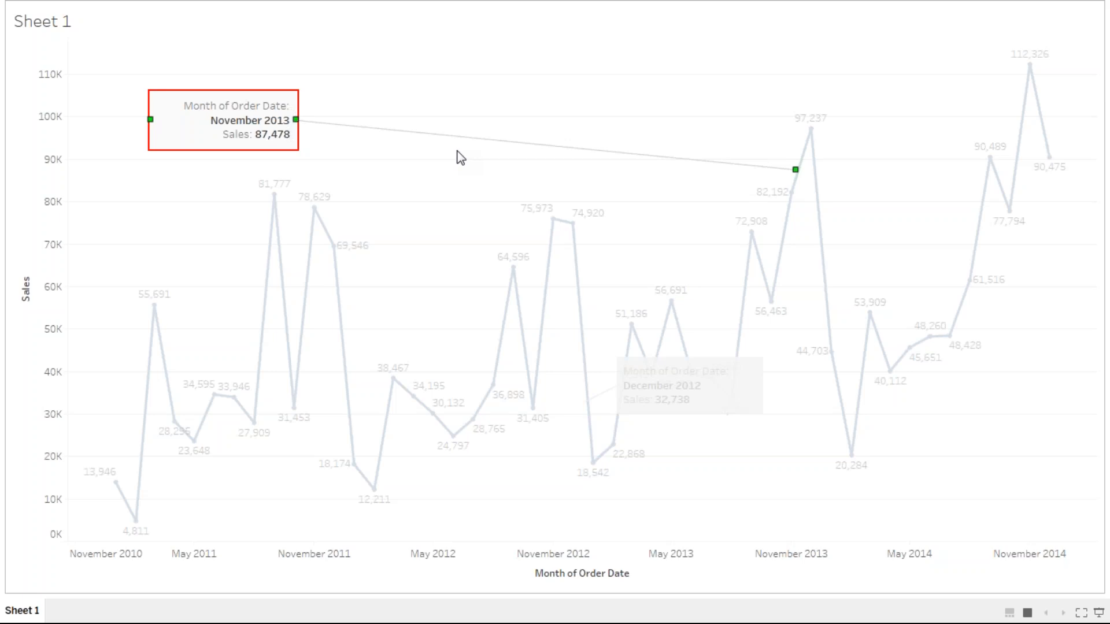
{"action": "key", "text": "Escape"}
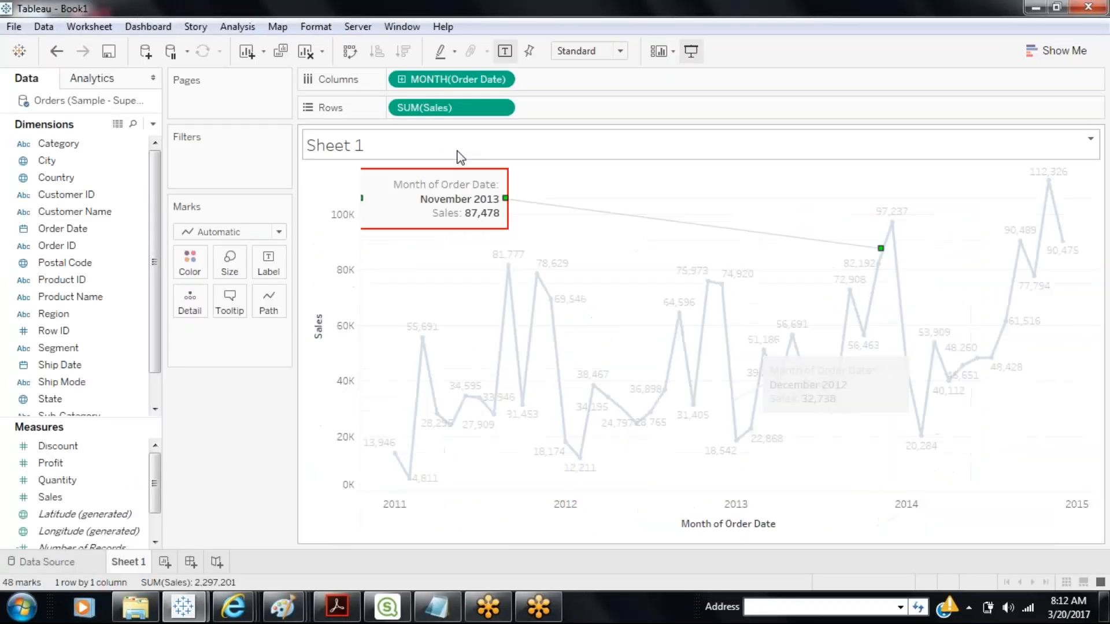
In a new worksheet, build a vertical bar chart of Sales by Category and Sub-Category, with the bars colored by Region.
{"action": "left_click", "coordinate": [164, 562]}
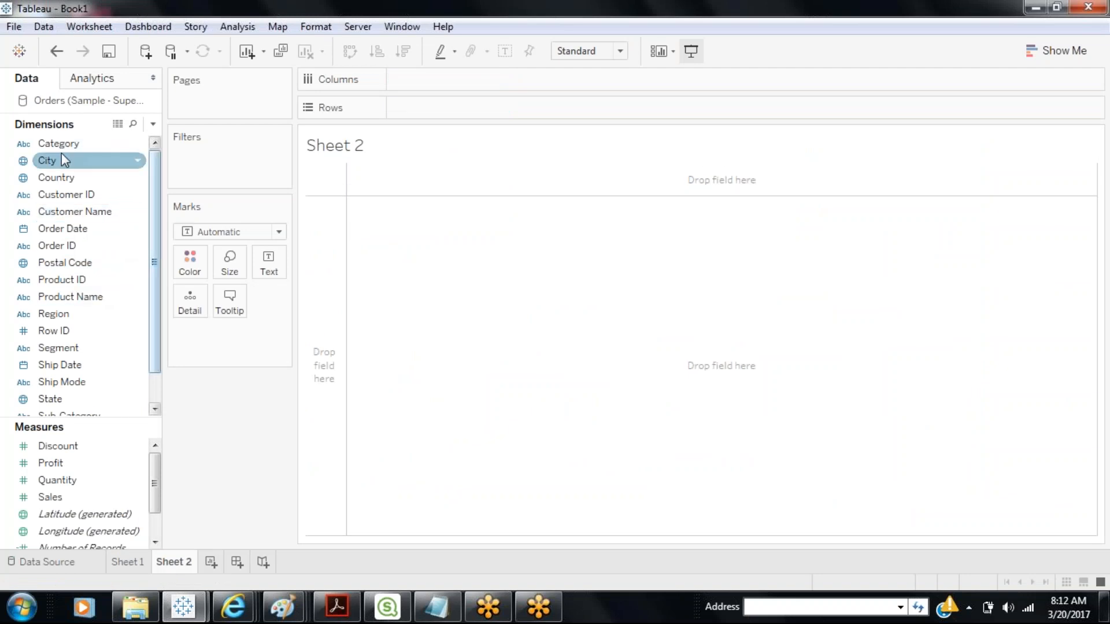
{"action": "left_click_drag", "start_coordinate": [69, 144], "coordinate": [422, 108]}
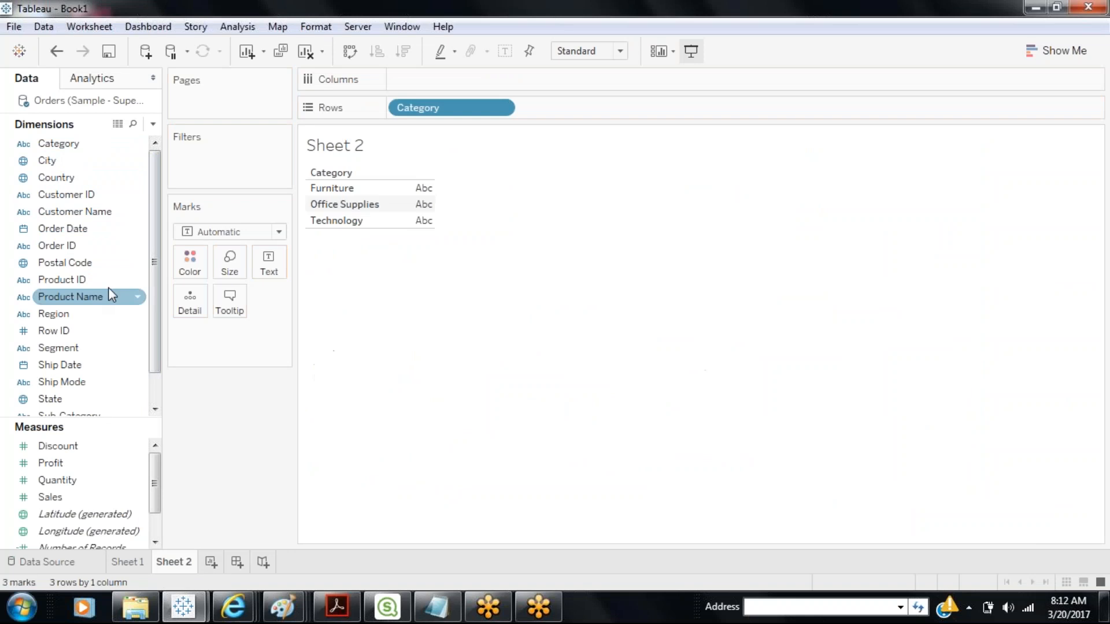
{"action": "scroll", "coordinate": [127, 330], "scroll_direction": "down", "scroll_amount": 2}
{"action": "left_click_drag", "start_coordinate": [94, 381], "coordinate": [585, 114]}
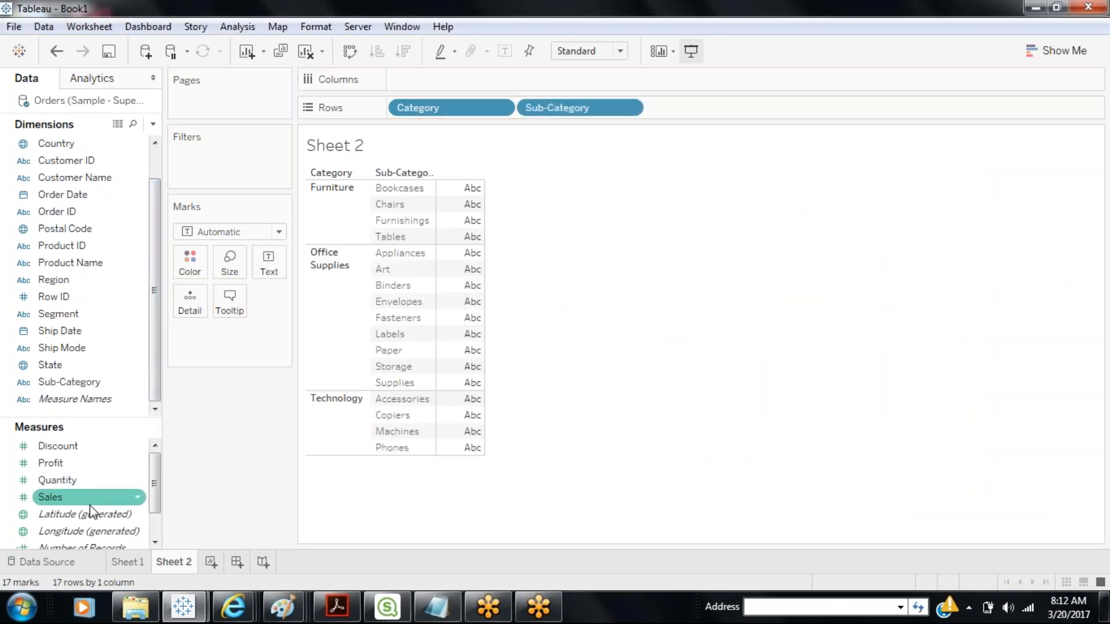
{"action": "left_click_drag", "start_coordinate": [89, 498], "coordinate": [448, 84]}
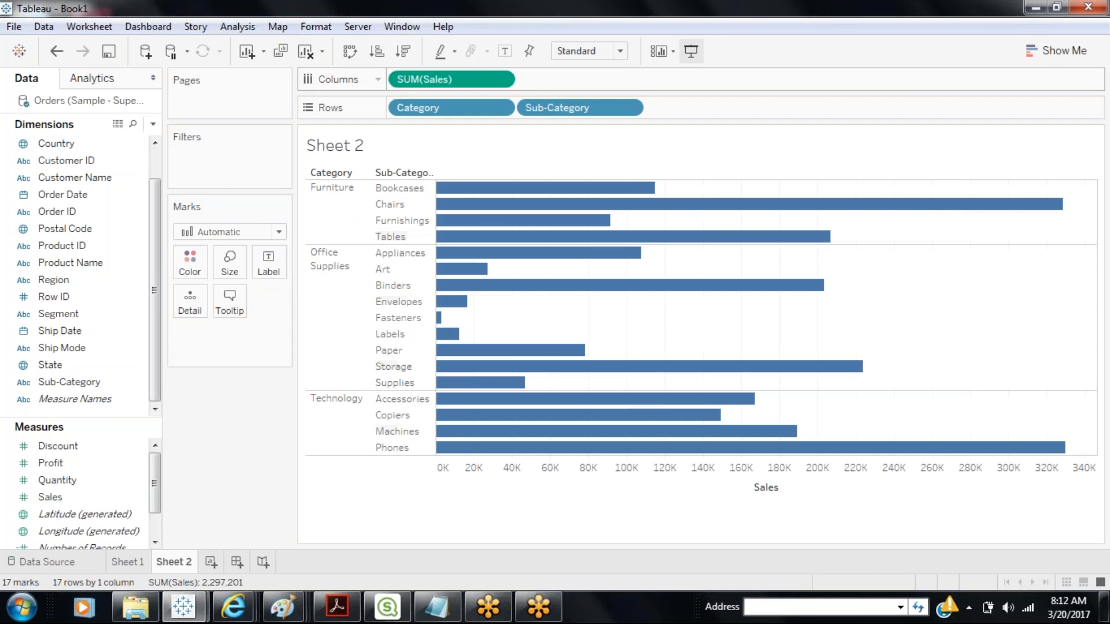
{"action": "left_click", "coordinate": [350, 53]}
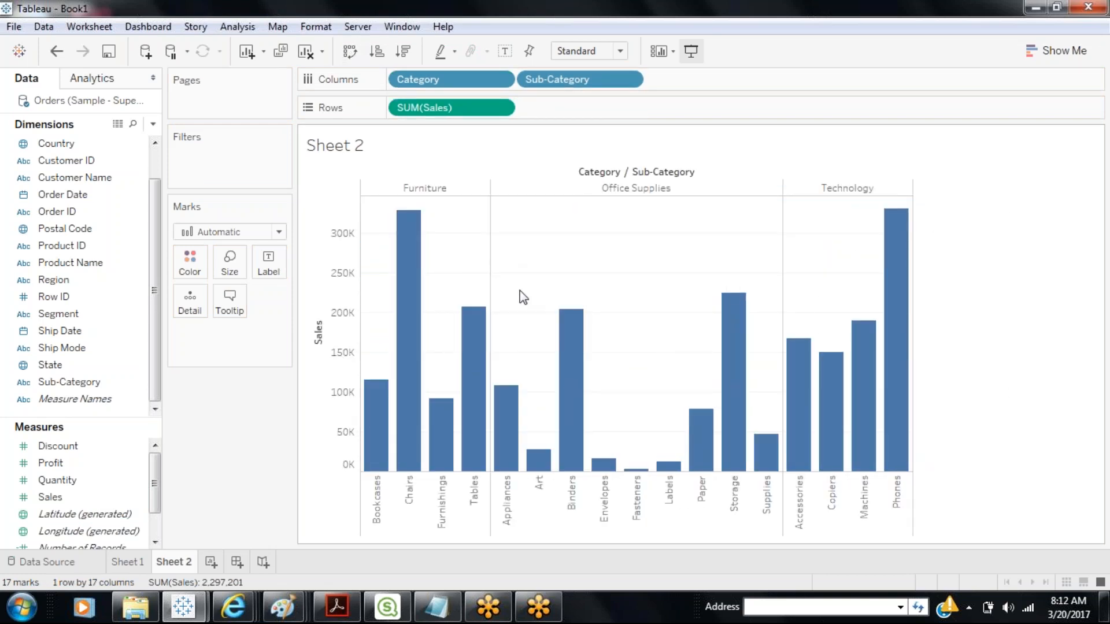
{"action": "mouse_move", "coordinate": [562, 330]}
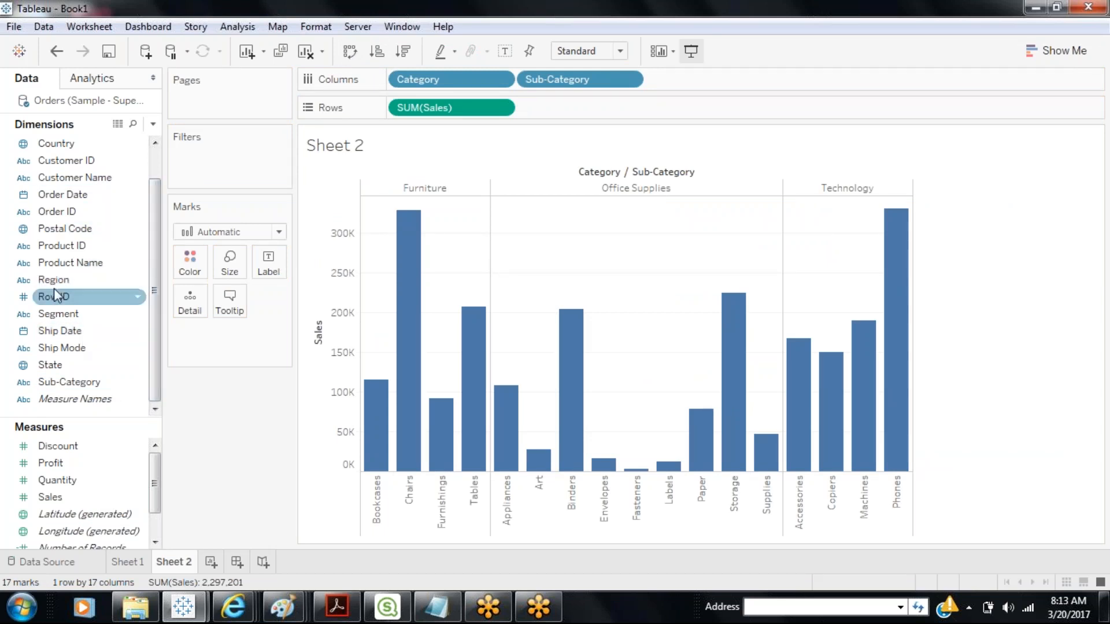
{"action": "left_click_drag", "start_coordinate": [58, 280], "coordinate": [190, 263]}
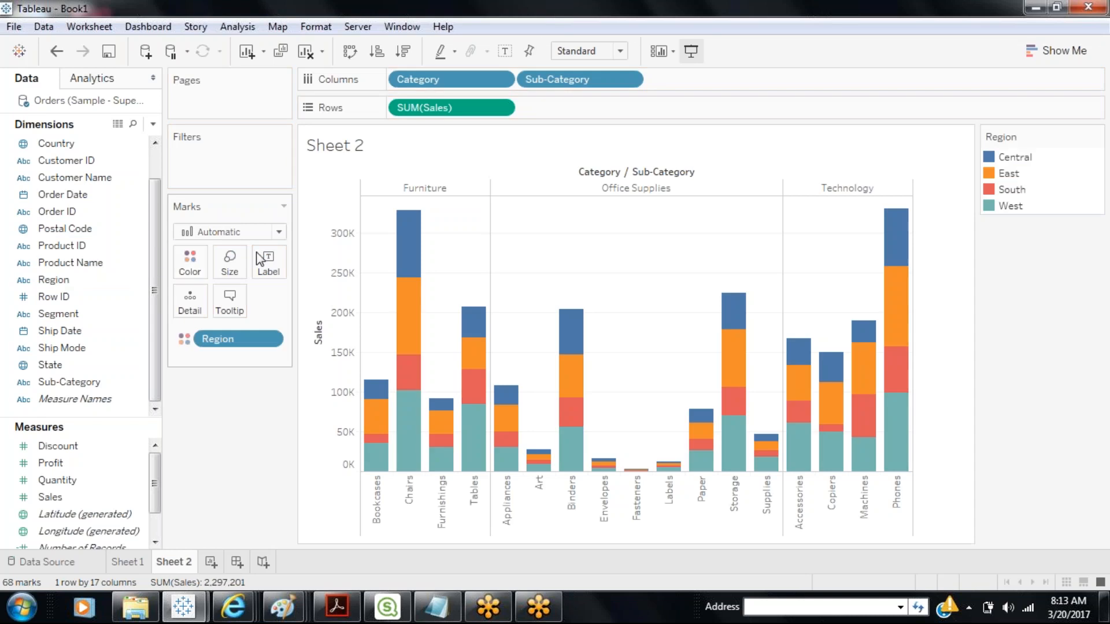
Add a mark annotation with the default category, region, sub-category and sales text to the Central segment of the Chairs bar.
{"action": "mouse_move", "coordinate": [414, 263]}
{"action": "right_click", "coordinate": [414, 263]}
{"action": "mouse_move", "coordinate": [520, 373]}
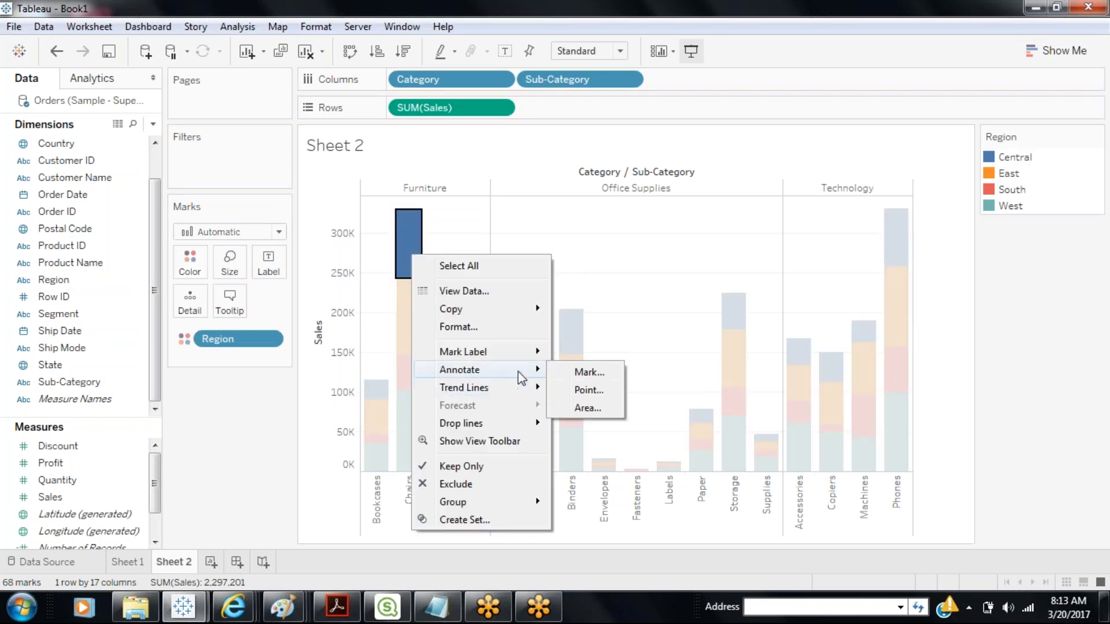
{"action": "left_click", "coordinate": [566, 376]}
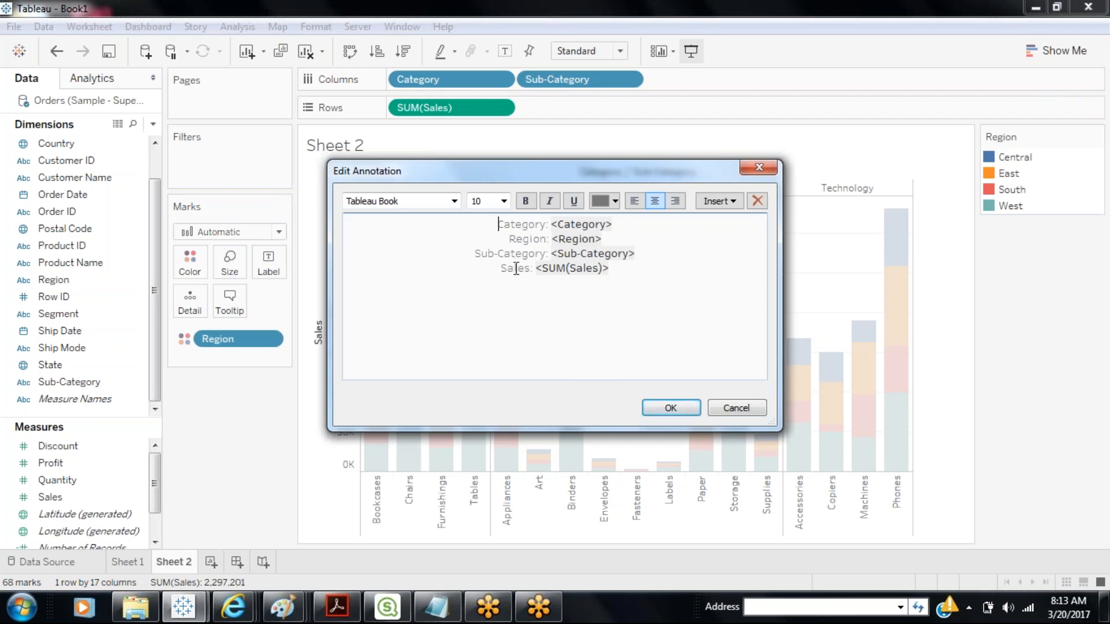
{"action": "left_click", "coordinate": [674, 412]}
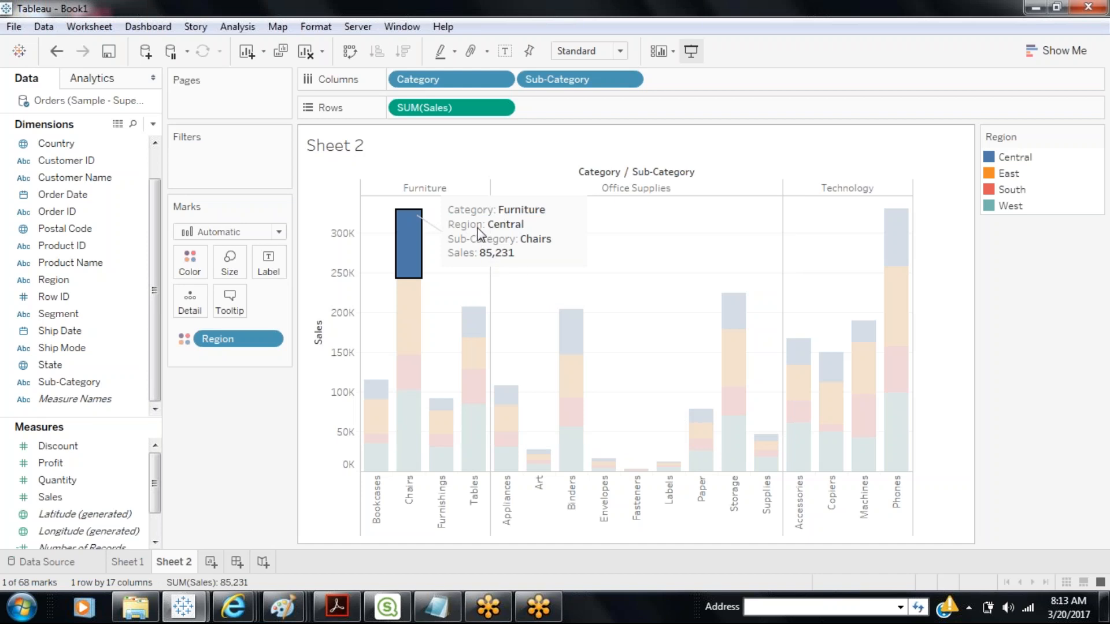
In presentation mode, move the Chairs annotation box into the Office Supplies area and pull its leader line's end off the bar.
{"action": "left_click", "coordinate": [690, 53]}
{"action": "left_click", "coordinate": [305, 92]}
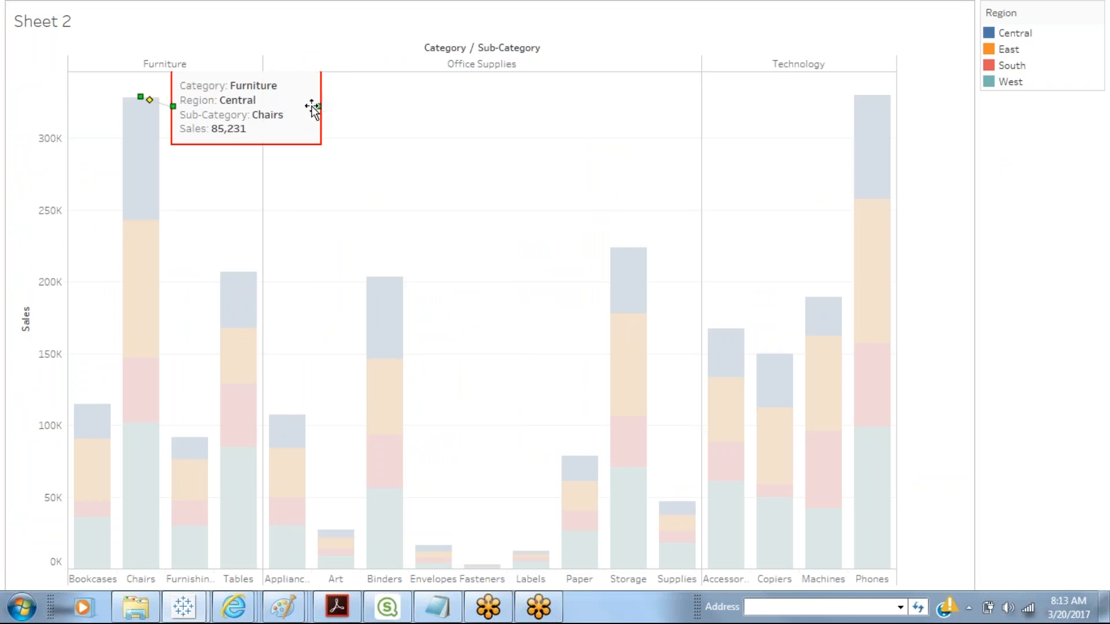
{"action": "mouse_move", "coordinate": [305, 107]}
{"action": "left_mouse_down"}
{"action": "mouse_move", "coordinate": [417, 159]}
{"action": "mouse_move", "coordinate": [514, 177]}
{"action": "left_mouse_up"}
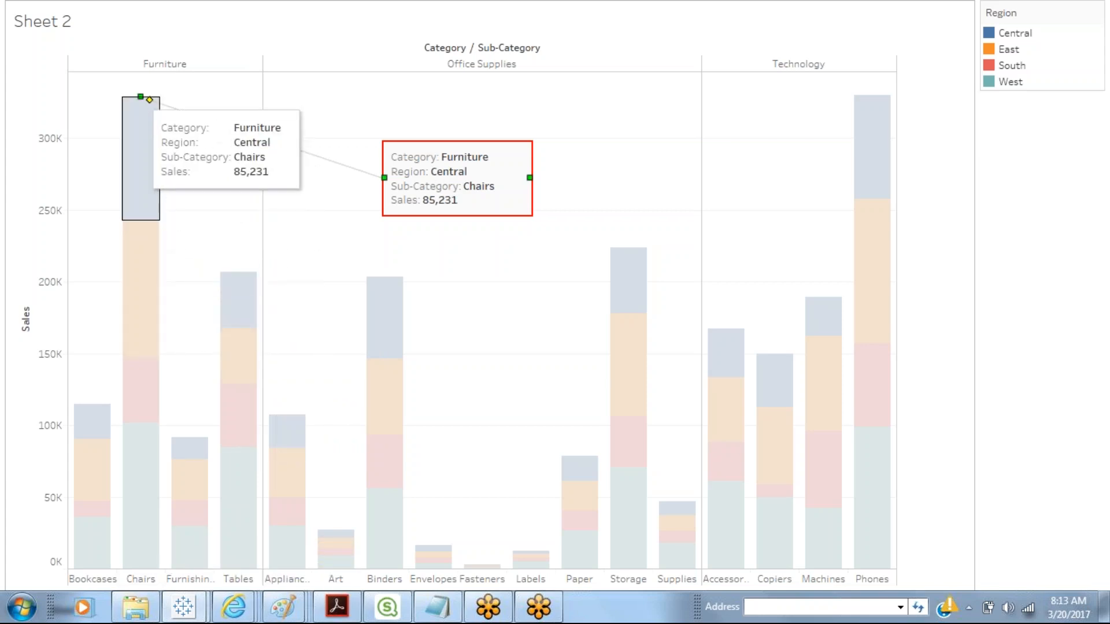
{"action": "mouse_move", "coordinate": [150, 99]}
{"action": "left_mouse_down"}
{"action": "mouse_move", "coordinate": [154, 134]}
{"action": "mouse_move", "coordinate": [211, 120]}
{"action": "left_mouse_up"}
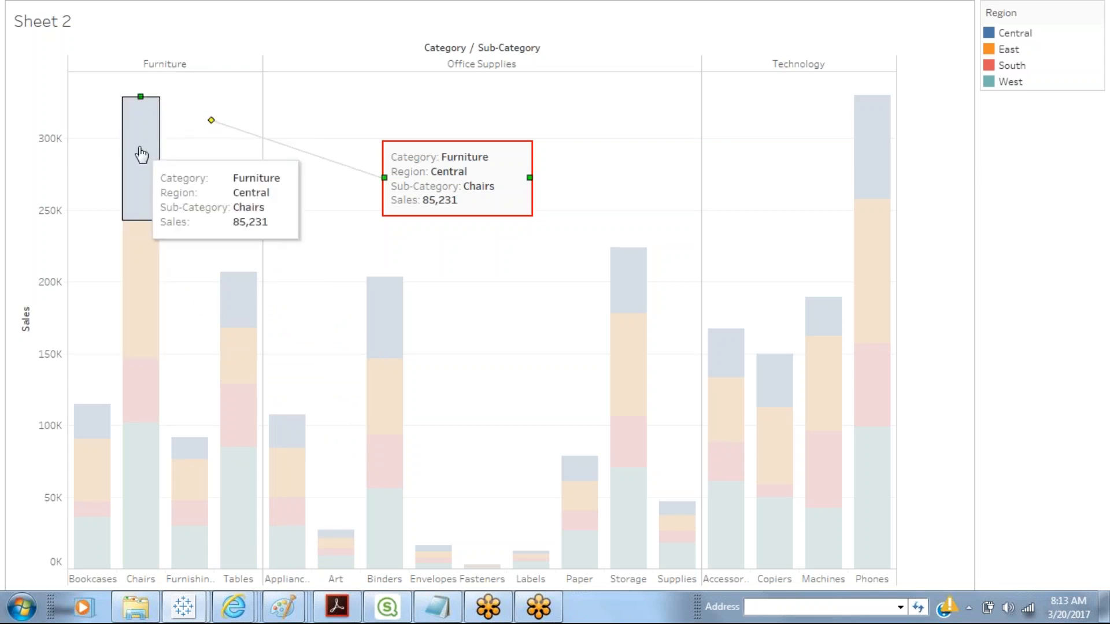
Re-anchor the Chairs annotation at the lower edge of the Central segment, move its box closer, and try shifting the anchor beyond the segment.
{"action": "left_click", "coordinate": [140, 96]}
{"action": "mouse_move", "coordinate": [139, 96]}
{"action": "left_mouse_down"}
{"action": "mouse_move", "coordinate": [284, 273]}
{"action": "mouse_move", "coordinate": [186, 285]}
{"action": "mouse_move", "coordinate": [168, 319]}
{"action": "mouse_move", "coordinate": [156, 306]}
{"action": "left_mouse_up"}
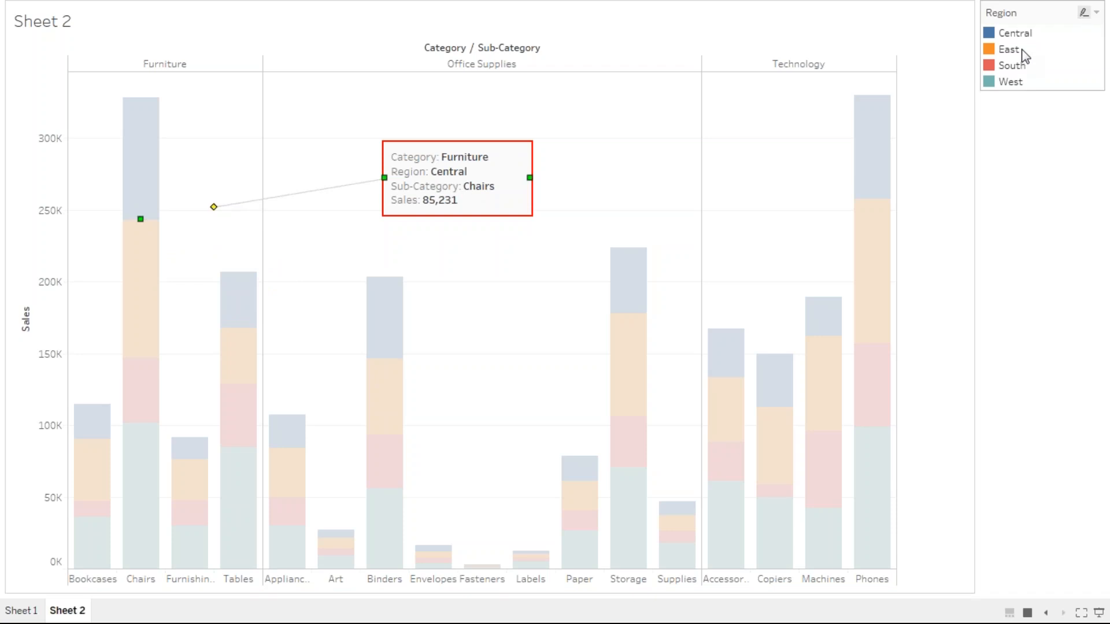
{"action": "mouse_move", "coordinate": [435, 161]}
{"action": "left_mouse_down"}
{"action": "mouse_move", "coordinate": [532, 310]}
{"action": "mouse_move", "coordinate": [497, 154]}
{"action": "mouse_move", "coordinate": [473, 106]}
{"action": "mouse_move", "coordinate": [272, 112]}
{"action": "left_mouse_up"}
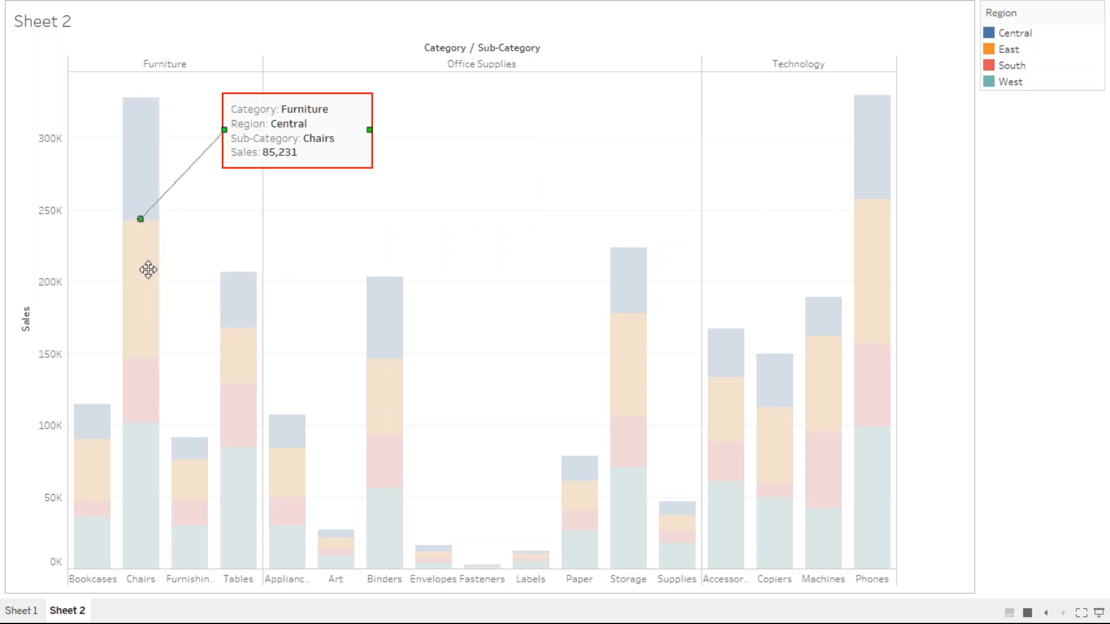
{"action": "mouse_move", "coordinate": [142, 242]}
{"action": "left_click_drag", "start_coordinate": [141, 219], "coordinate": [159, 239]}
Leave presentation mode, move the Chairs annotation box toward the Storage bar, and remove the annotation.
{"action": "key", "text": "Escape"}
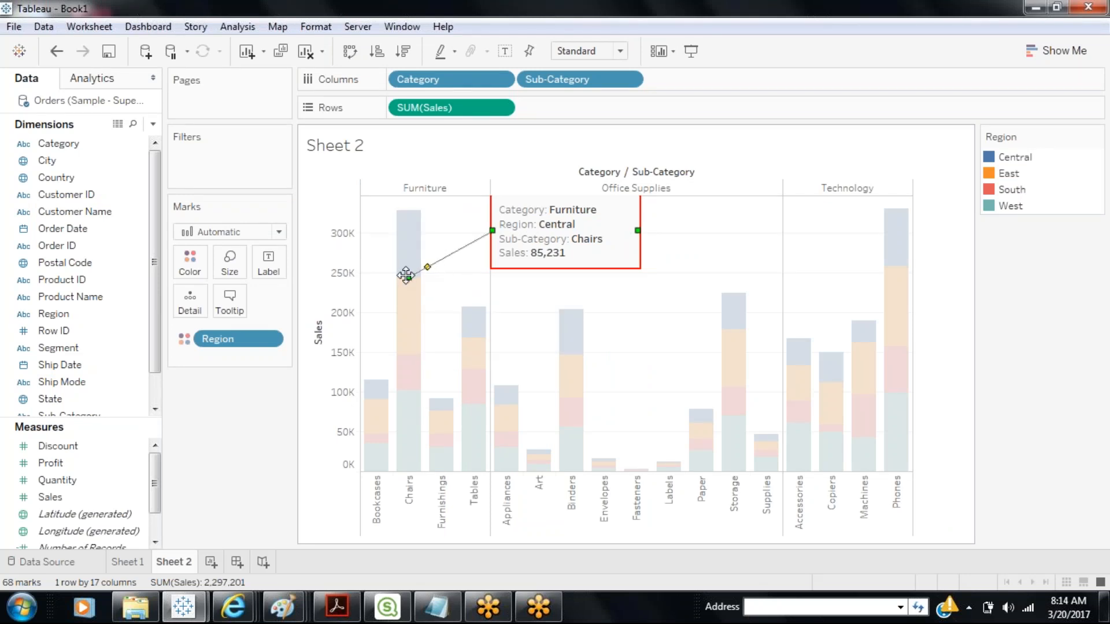
{"action": "mouse_move", "coordinate": [405, 275]}
{"action": "left_mouse_down"}
{"action": "mouse_move", "coordinate": [489, 306]}
{"action": "mouse_move", "coordinate": [544, 241]}
{"action": "mouse_move", "coordinate": [698, 255]}
{"action": "left_mouse_up"}
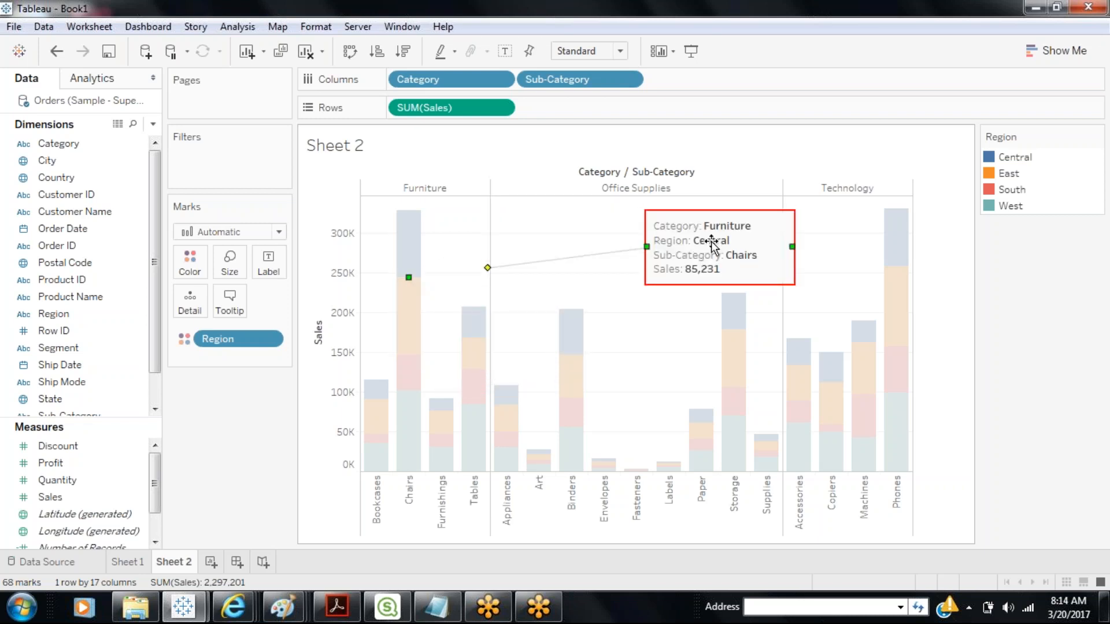
{"action": "right_click", "coordinate": [712, 246]}
{"action": "left_click", "coordinate": [764, 289]}
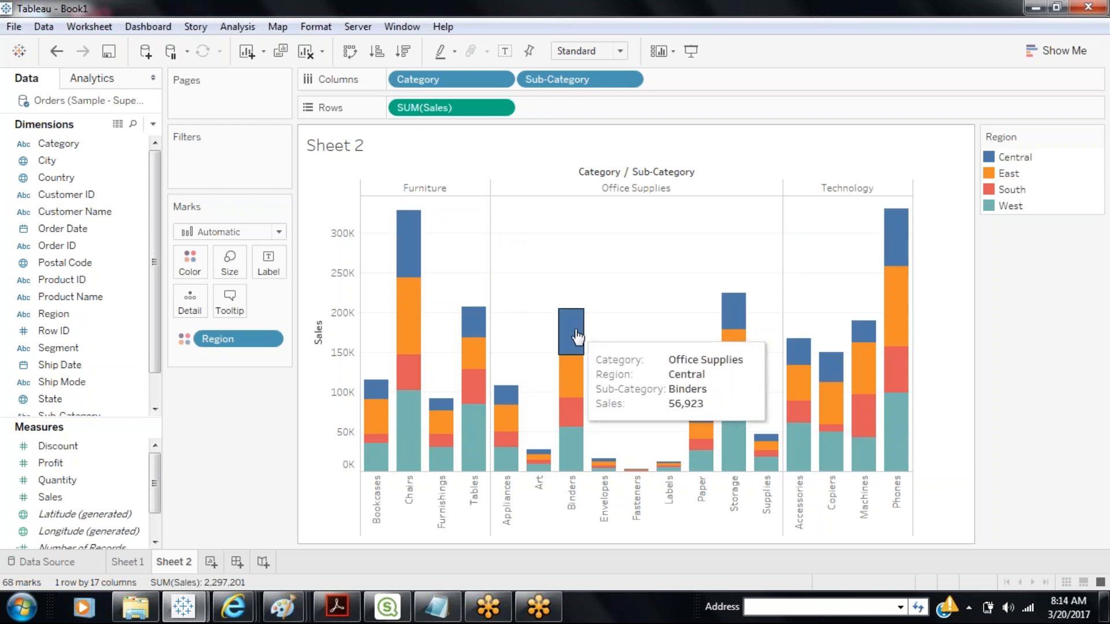
Add a mark annotation with the default text to the East segment of the Binders bar and place its box above the bar.
{"action": "right_click", "coordinate": [571, 385]}
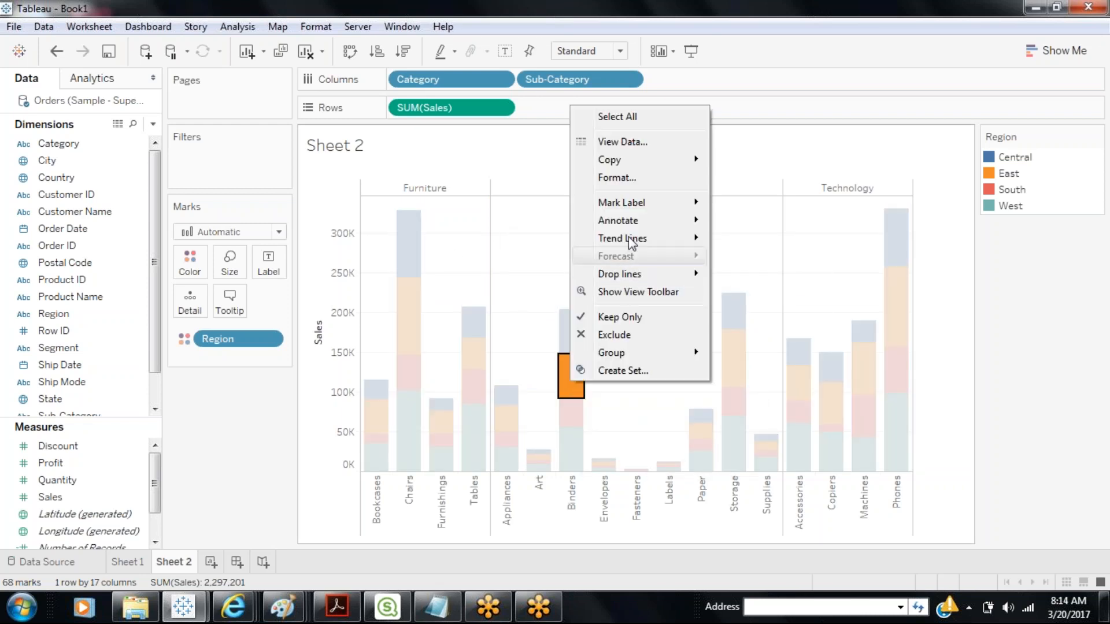
{"action": "mouse_move", "coordinate": [632, 224]}
{"action": "left_click", "coordinate": [719, 224]}
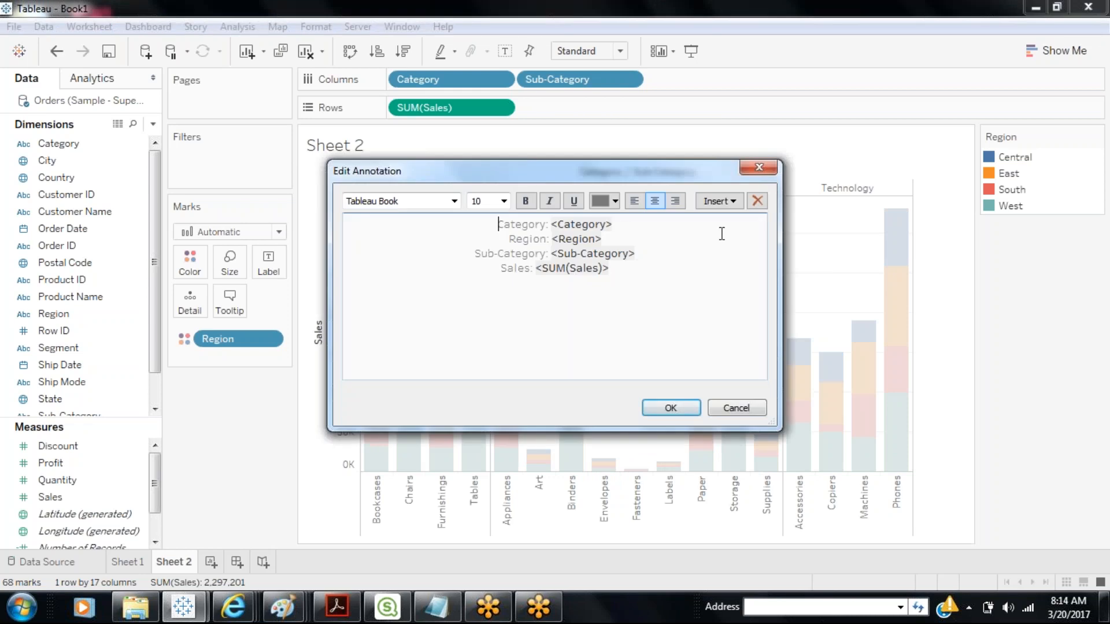
{"action": "left_click", "coordinate": [665, 408]}
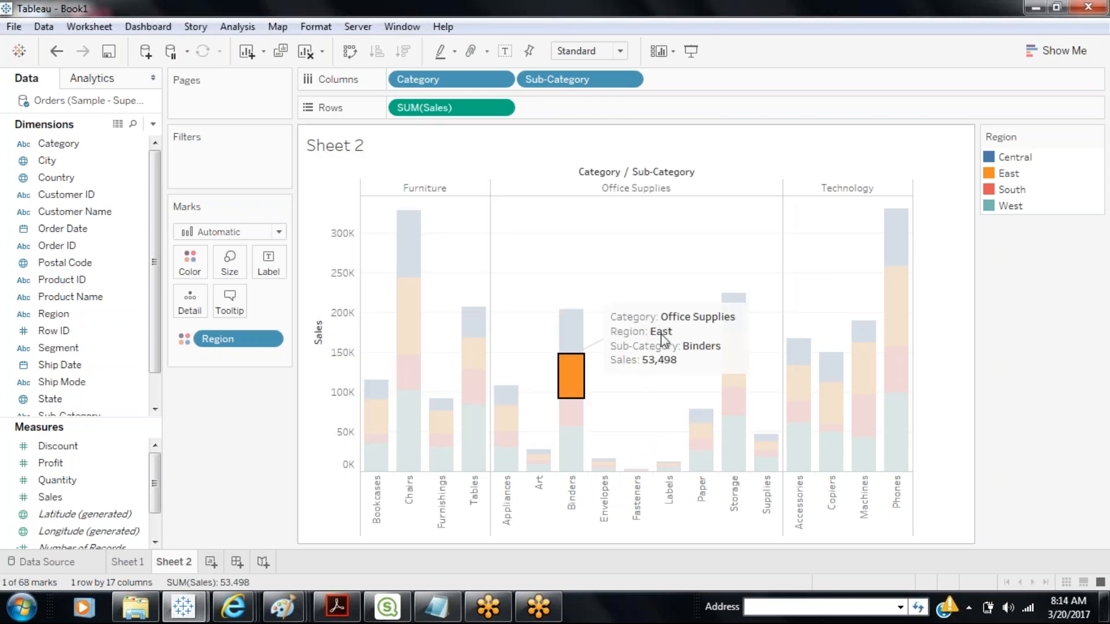
{"action": "left_click_drag", "start_coordinate": [669, 307], "coordinate": [624, 217]}
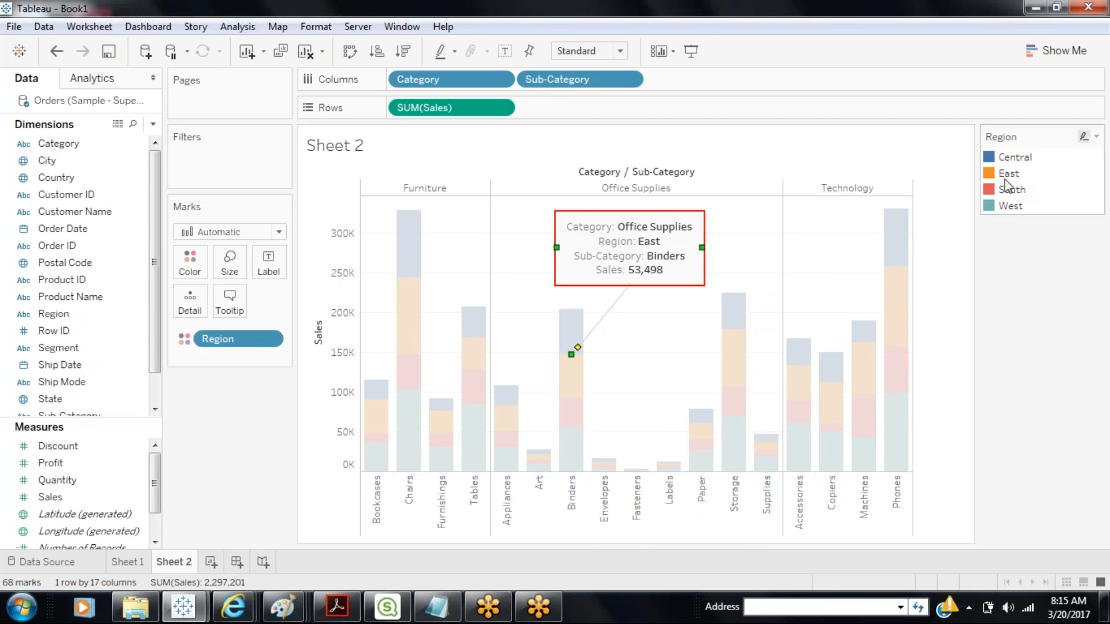
In presentation mode, move the Binders annotation box higher above the bar, toward the Furniture area, and return to the normal view.
{"action": "mouse_move", "coordinate": [575, 363]}
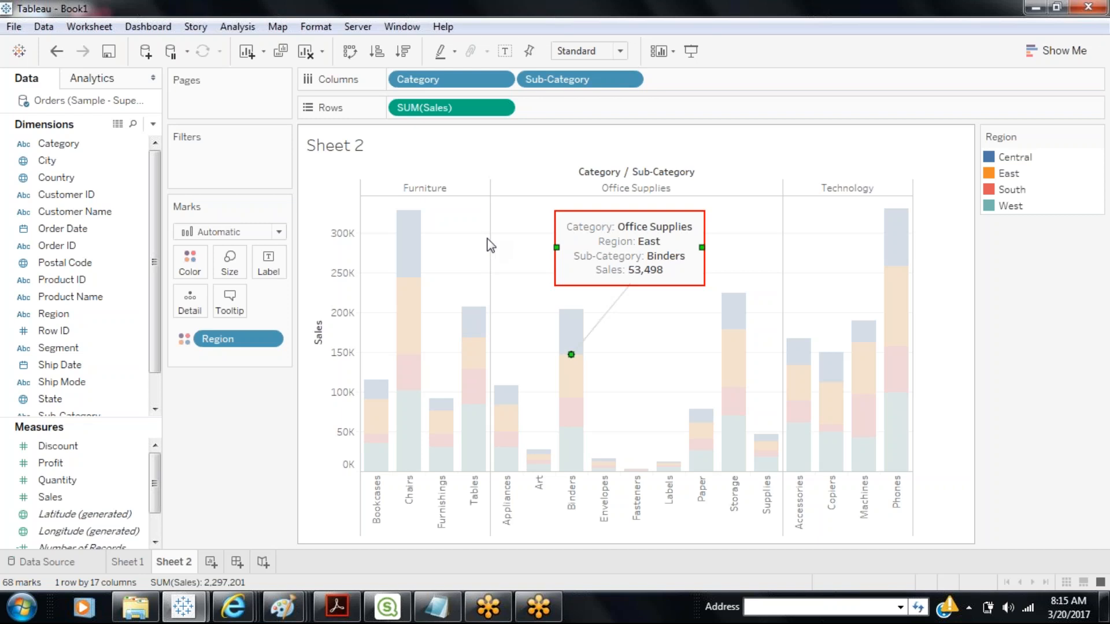
{"action": "left_click", "coordinate": [694, 53]}
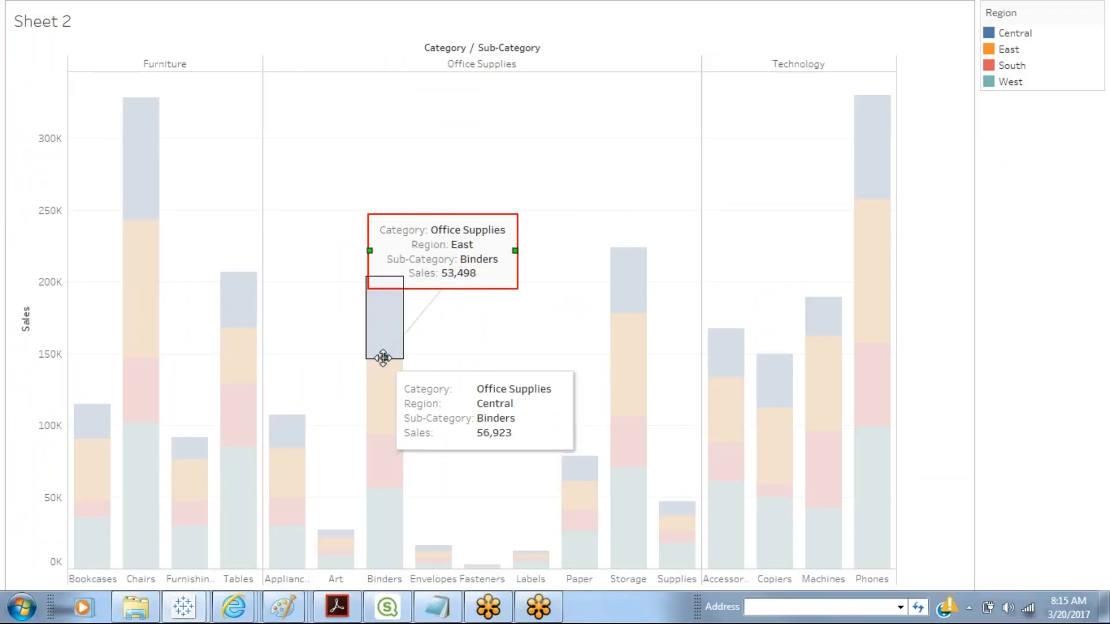
{"action": "left_click_drag", "start_coordinate": [440, 226], "coordinate": [362, 112]}
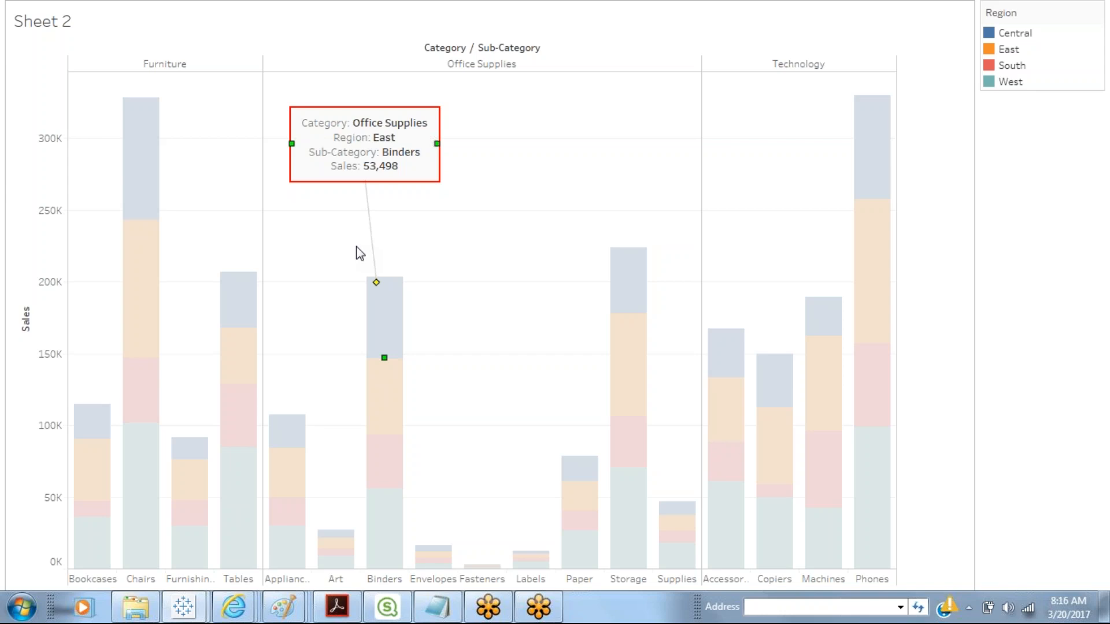
{"action": "key", "text": "Escape"}
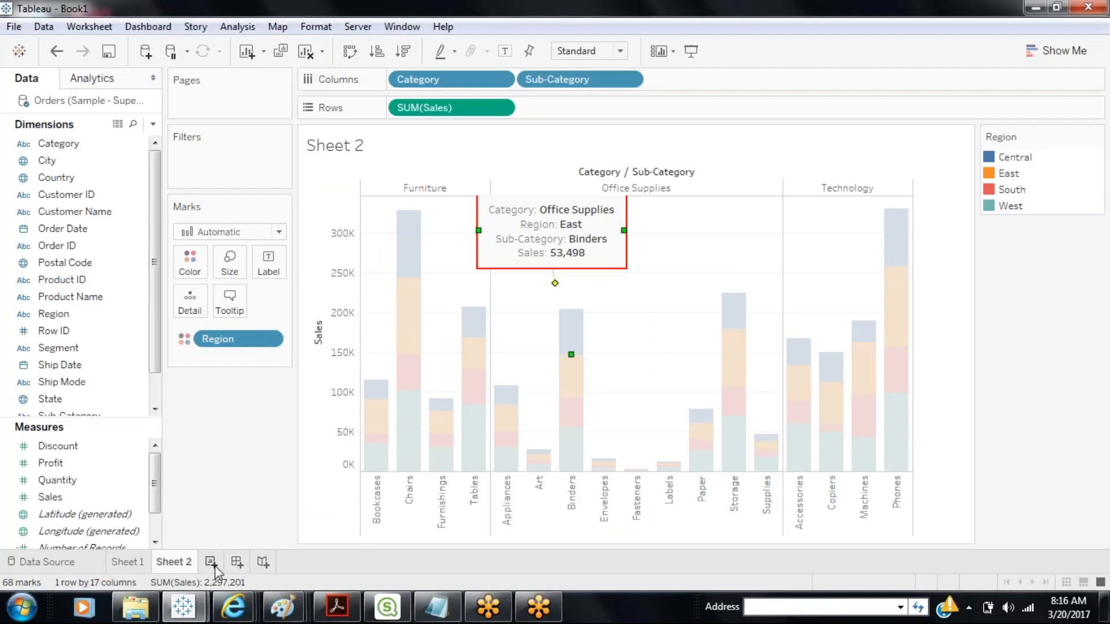
Create a new worksheet with a scatter plot of Sales on rows against Profit on columns, colored by Customer Name.
{"action": "left_click", "coordinate": [210, 561]}
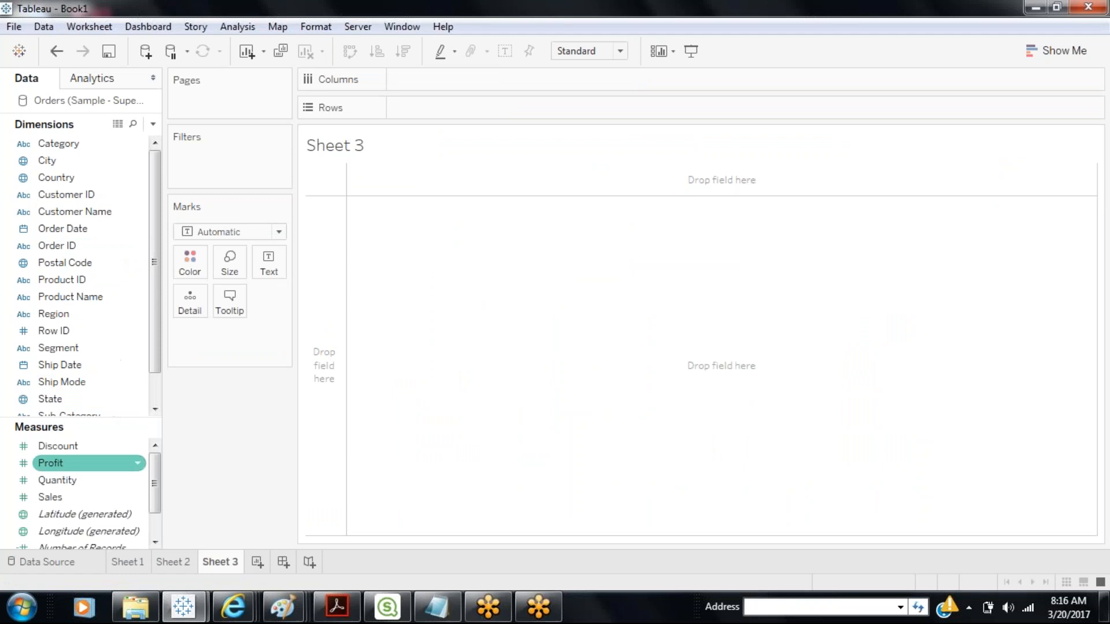
{"action": "mouse_move", "coordinate": [74, 497]}
{"action": "left_mouse_down"}
{"action": "mouse_move", "coordinate": [174, 411]}
{"action": "mouse_move", "coordinate": [445, 54]}
{"action": "mouse_move", "coordinate": [446, 123]}
{"action": "mouse_move", "coordinate": [449, 114]}
{"action": "left_mouse_up"}
{"action": "left_click_drag", "start_coordinate": [78, 469], "coordinate": [440, 79]}
{"action": "left_click_drag", "start_coordinate": [102, 214], "coordinate": [210, 256]}
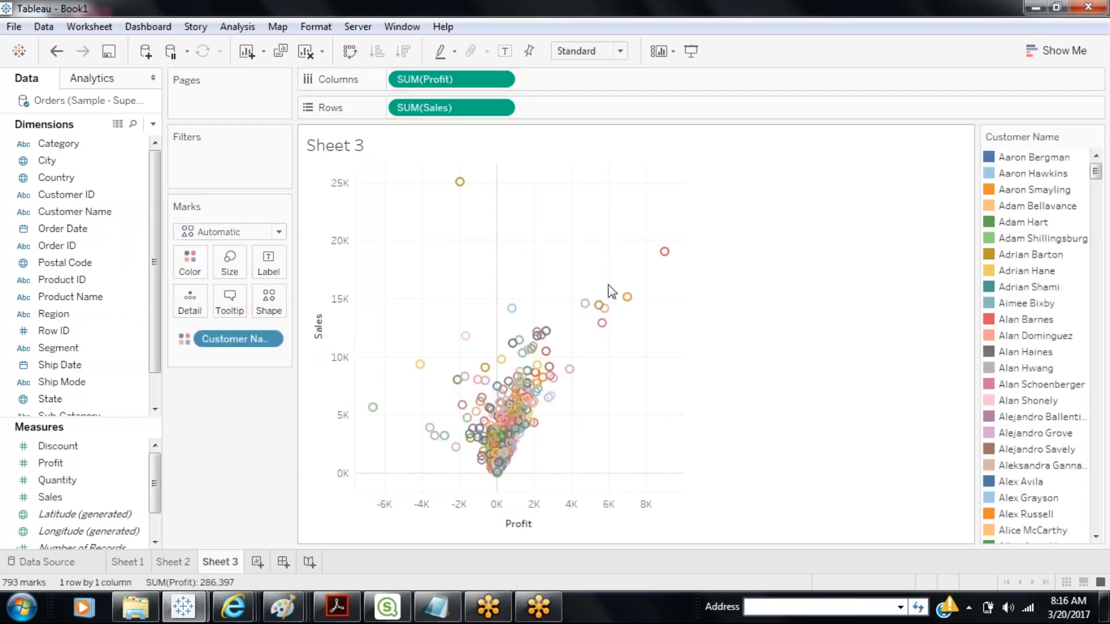
Add an area annotation without text and place it over the customer marks between about 4.5K and 9K profit and 11K and 18K sales.
{"action": "right_click", "coordinate": [558, 278]}
{"action": "mouse_move", "coordinate": [601, 368]}
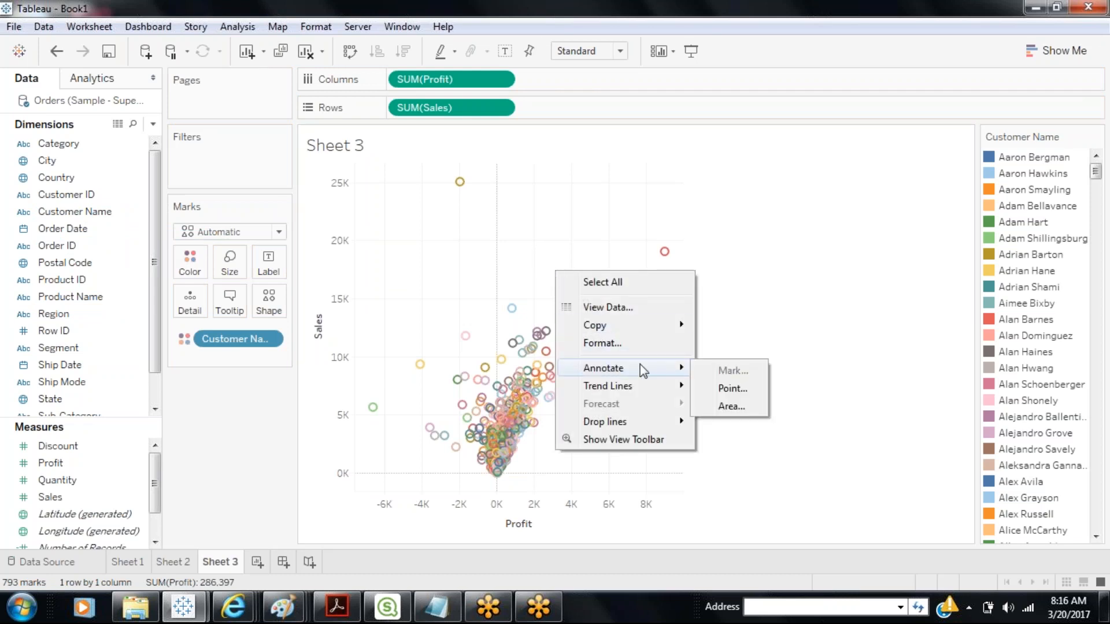
{"action": "left_click", "coordinate": [725, 408]}
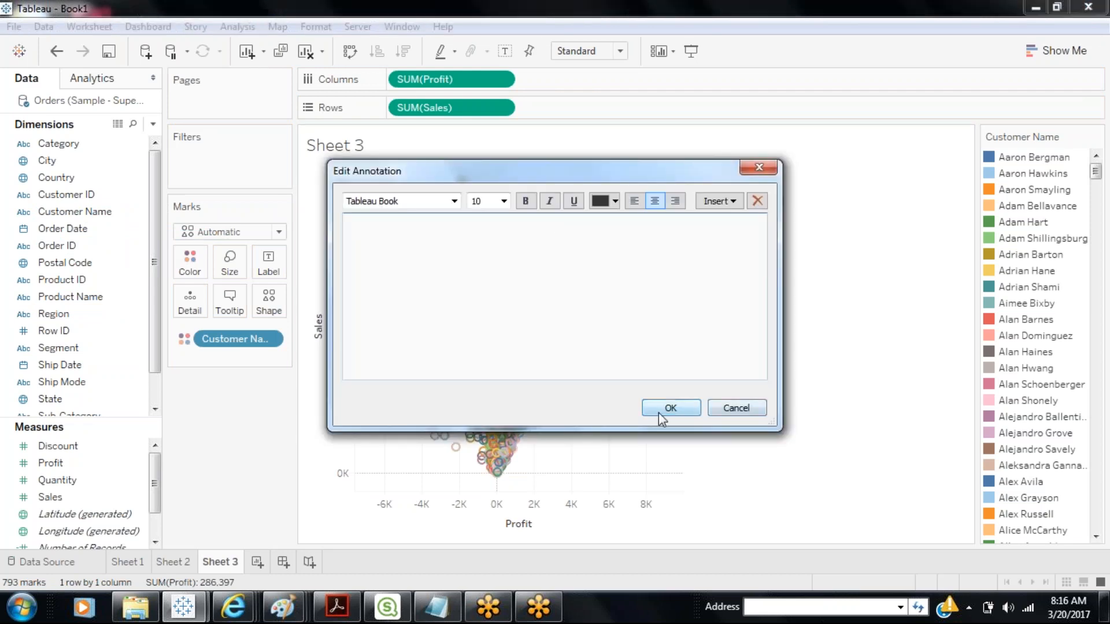
{"action": "left_click", "coordinate": [659, 409]}
{"action": "left_click_drag", "start_coordinate": [564, 275], "coordinate": [619, 326]}
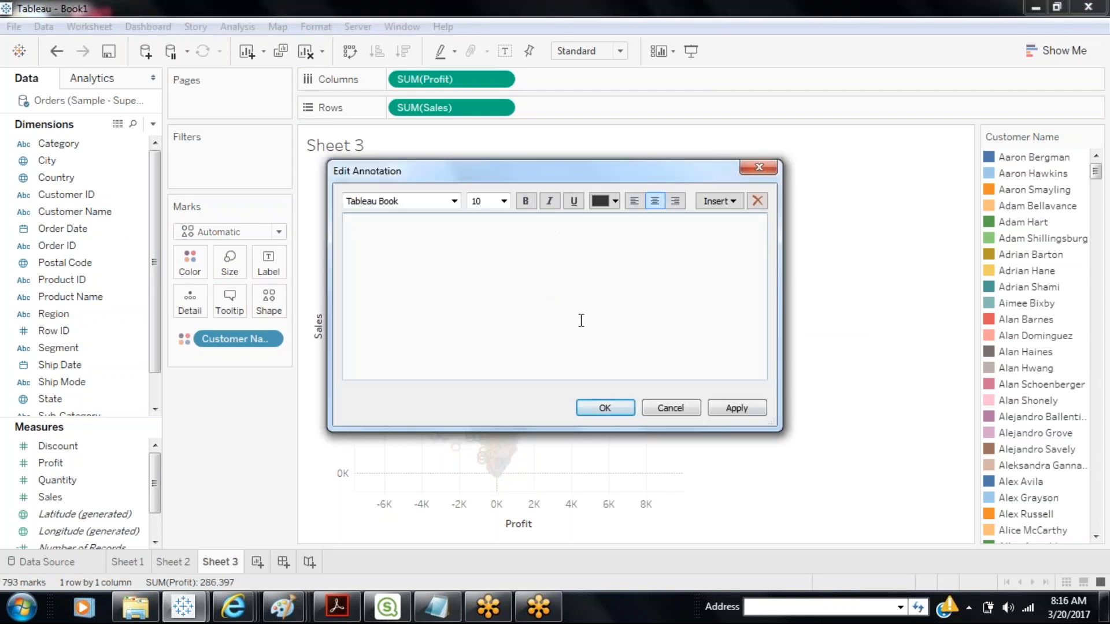
{"action": "left_click", "coordinate": [605, 408]}
{"action": "mouse_move", "coordinate": [555, 246]}
{"action": "left_mouse_down"}
{"action": "mouse_move", "coordinate": [590, 292]}
{"action": "mouse_move", "coordinate": [622, 278]}
{"action": "left_mouse_up"}
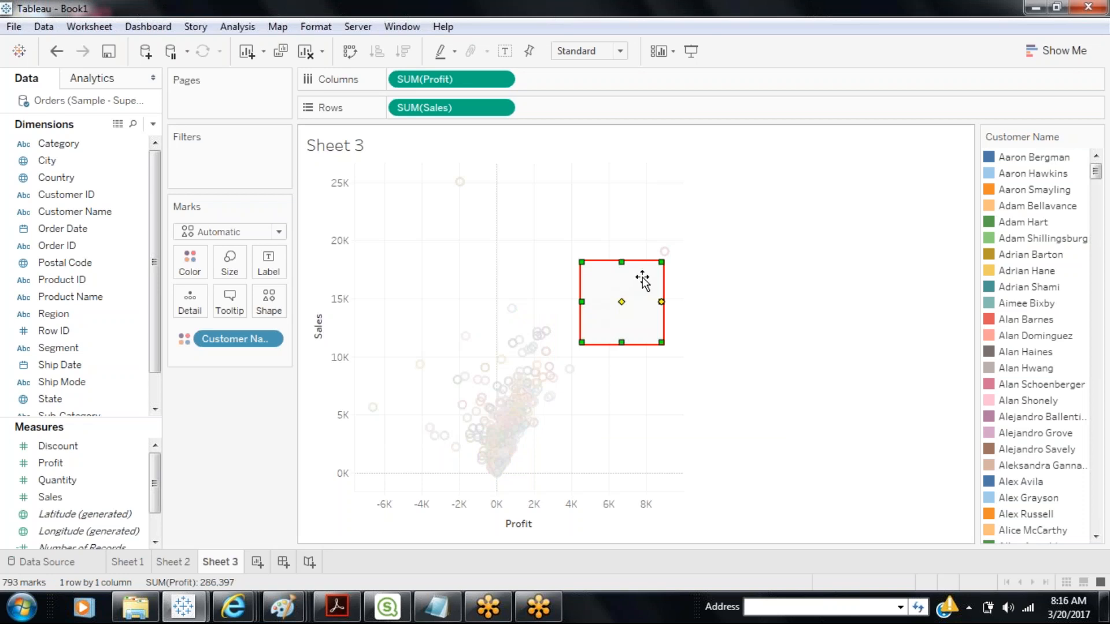
{"action": "left_click", "coordinate": [702, 307]}
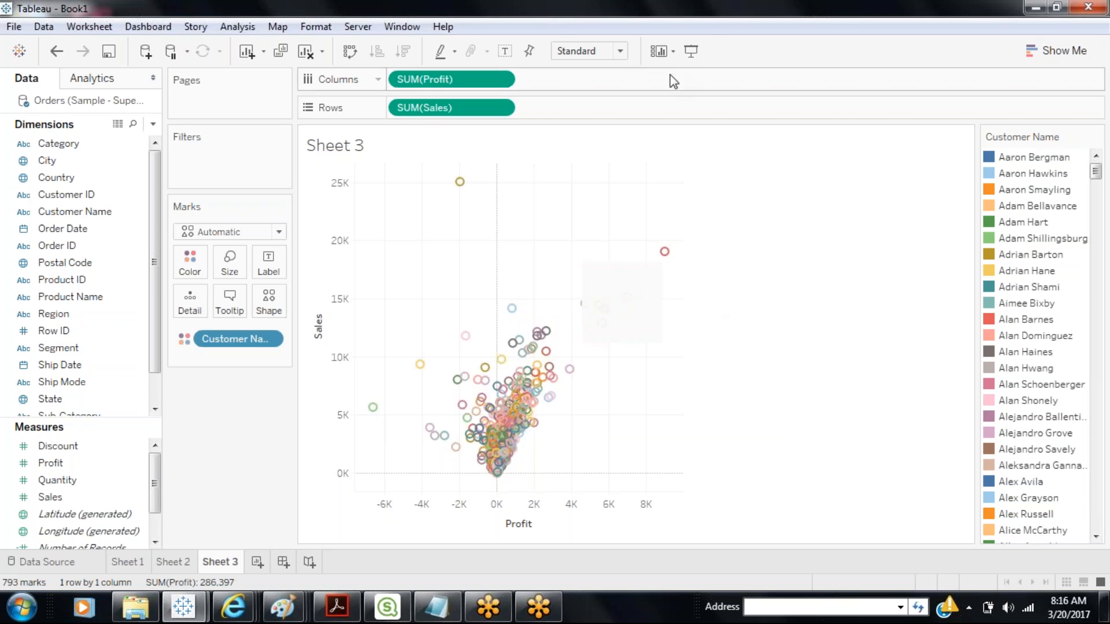
Check in presentation mode how the customer marks under the area annotation look.
{"action": "left_click", "coordinate": [692, 52]}
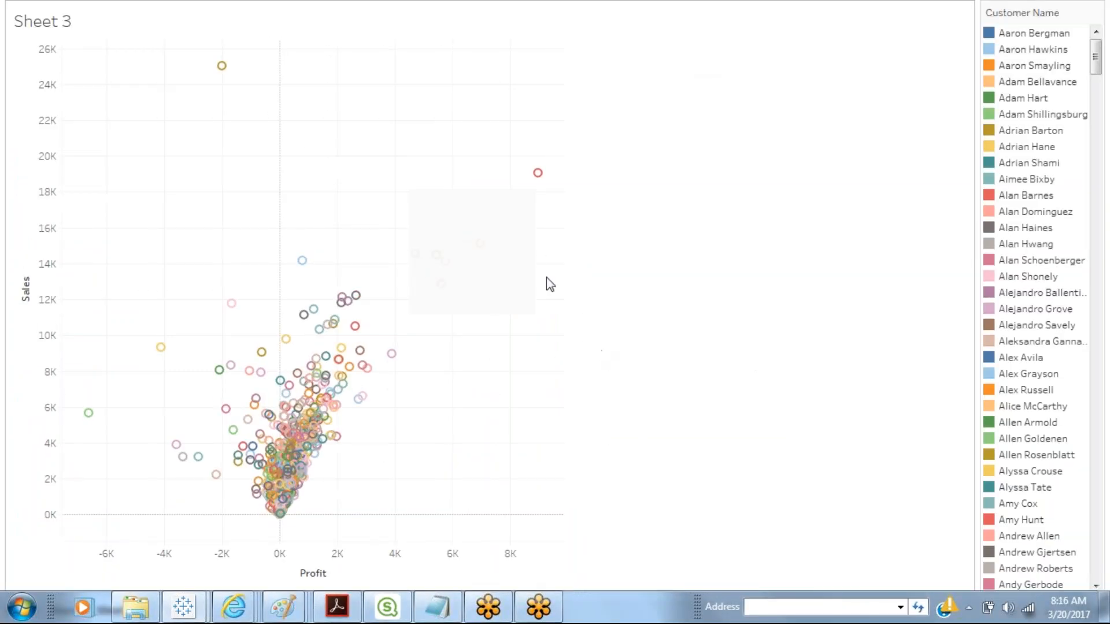
{"action": "mouse_move", "coordinate": [447, 261]}
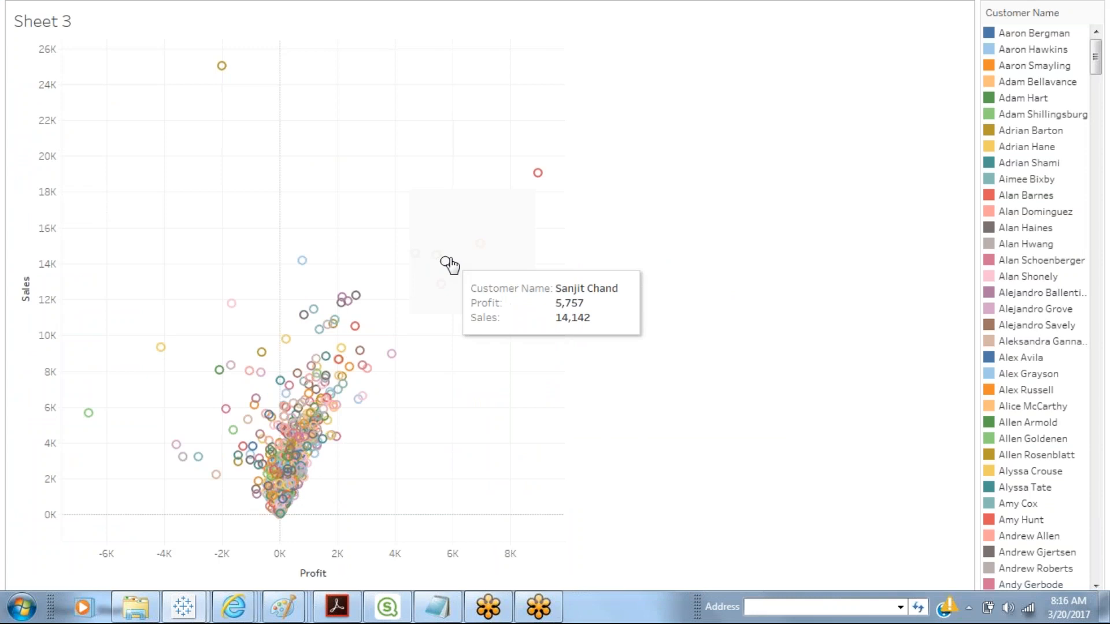
{"action": "key", "text": "Escape"}
Shade the area annotation's box light orange and inspect the marks beneath it in presentation mode.
{"action": "right_click", "coordinate": [607, 281]}
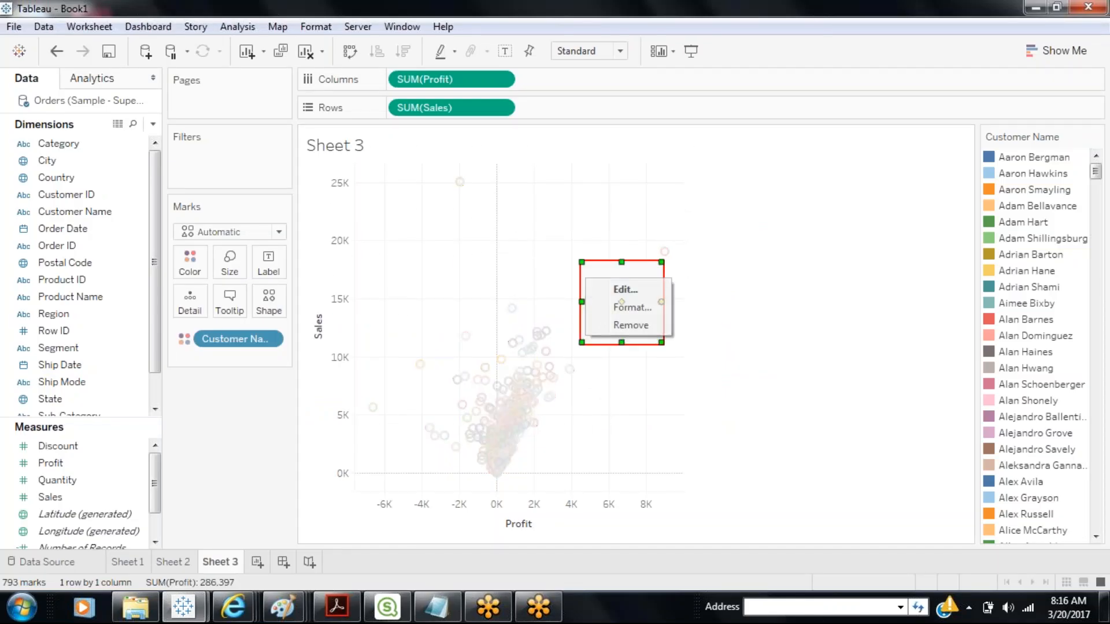
{"action": "left_click", "coordinate": [622, 307]}
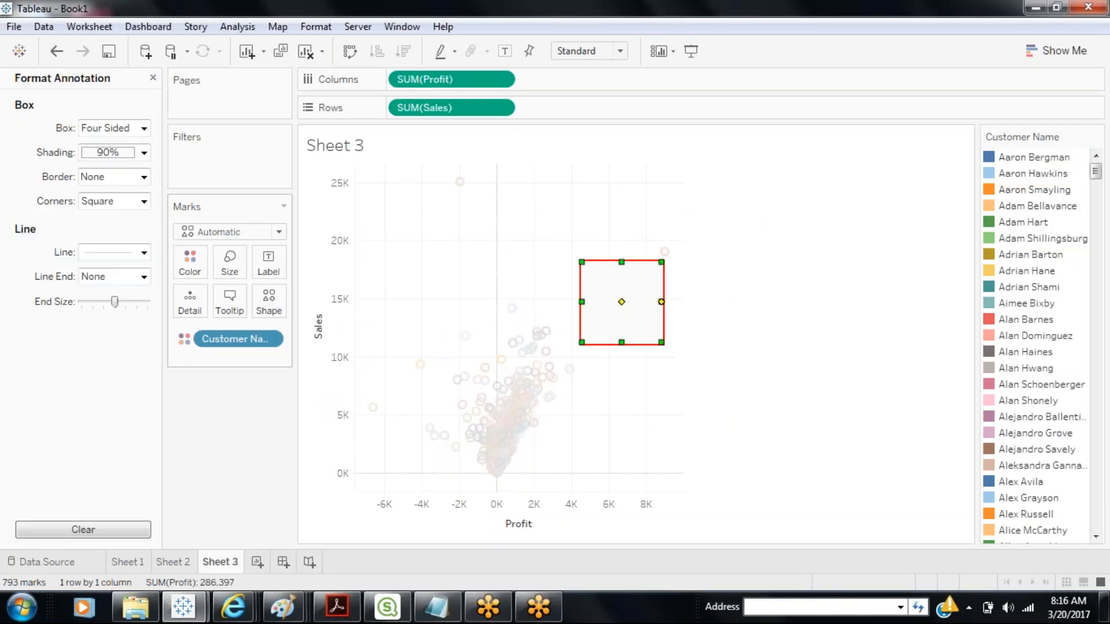
{"action": "left_click", "coordinate": [128, 153]}
{"action": "left_click", "coordinate": [137, 193]}
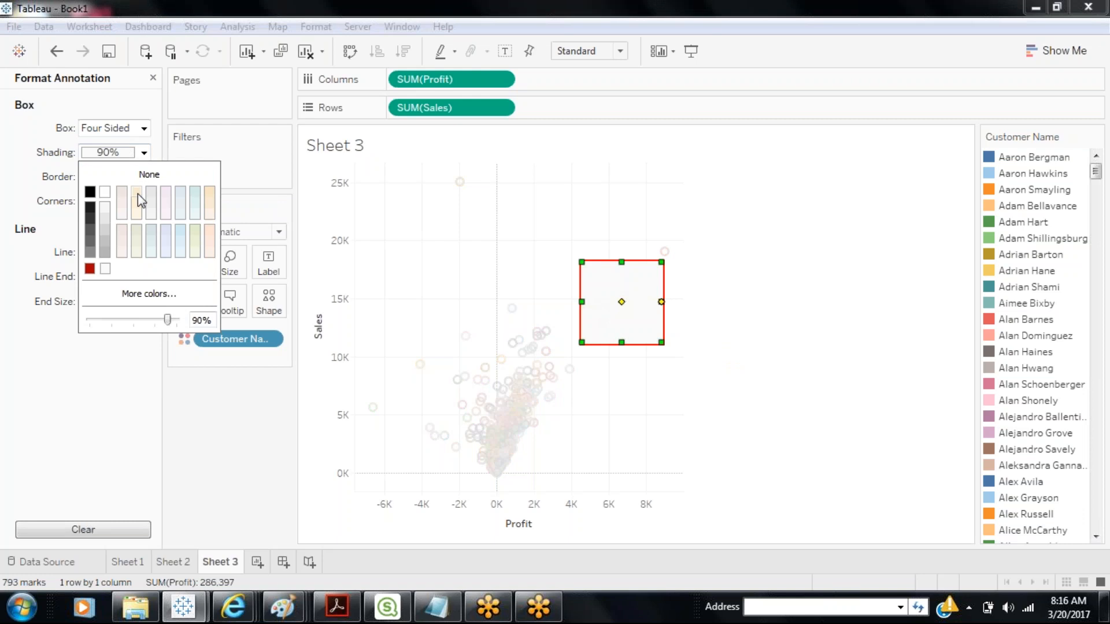
{"action": "left_click", "coordinate": [215, 429]}
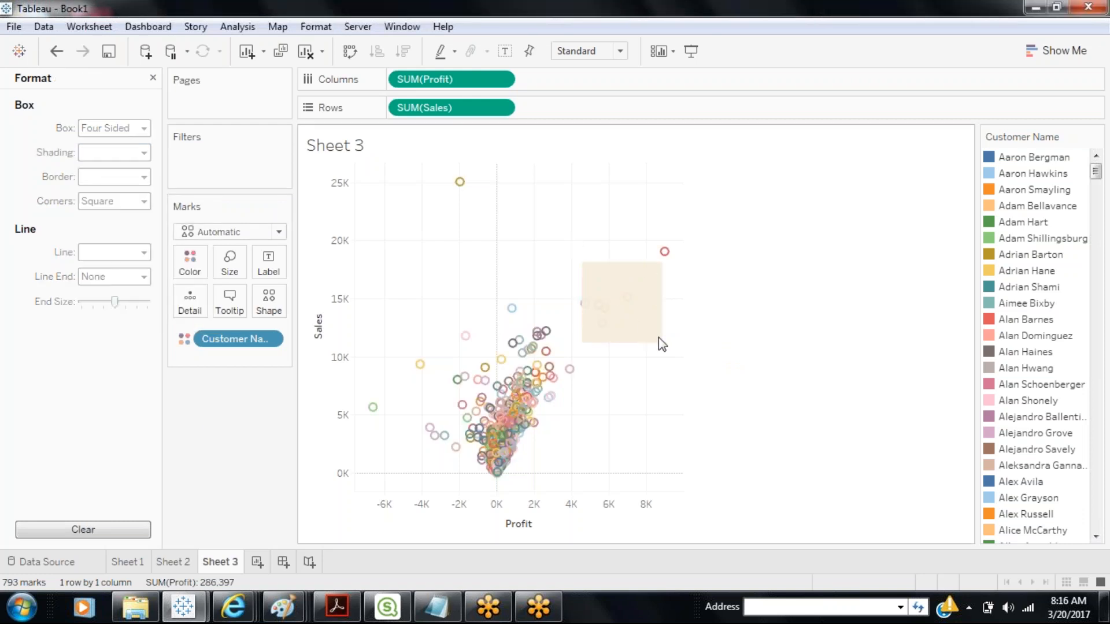
{"action": "left_click", "coordinate": [693, 51]}
{"action": "mouse_move", "coordinate": [427, 267]}
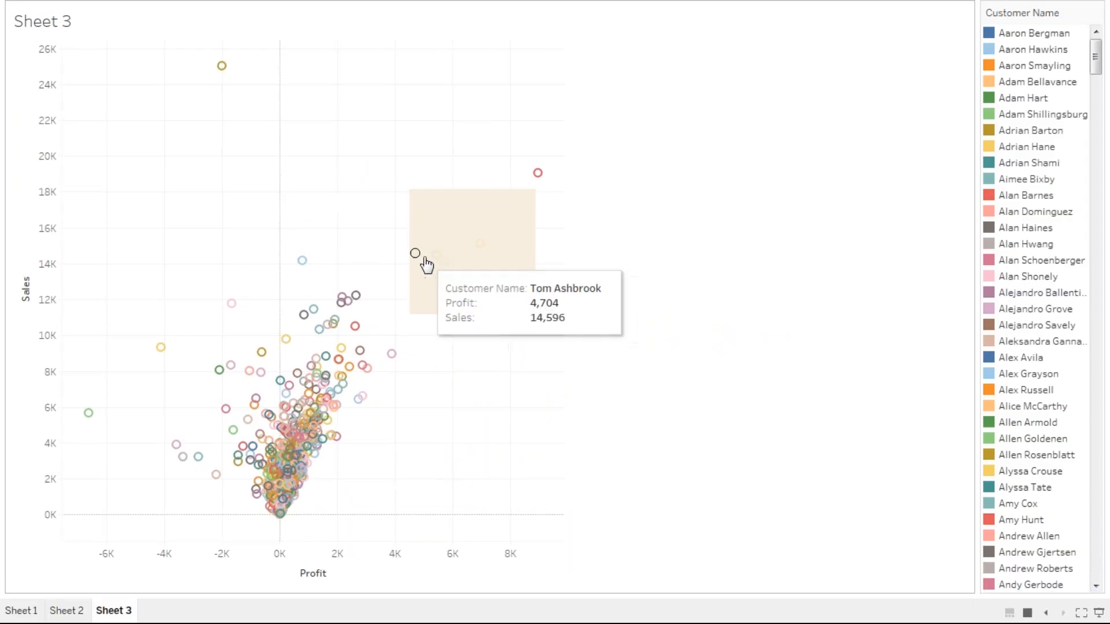
{"action": "mouse_move", "coordinate": [481, 247]}
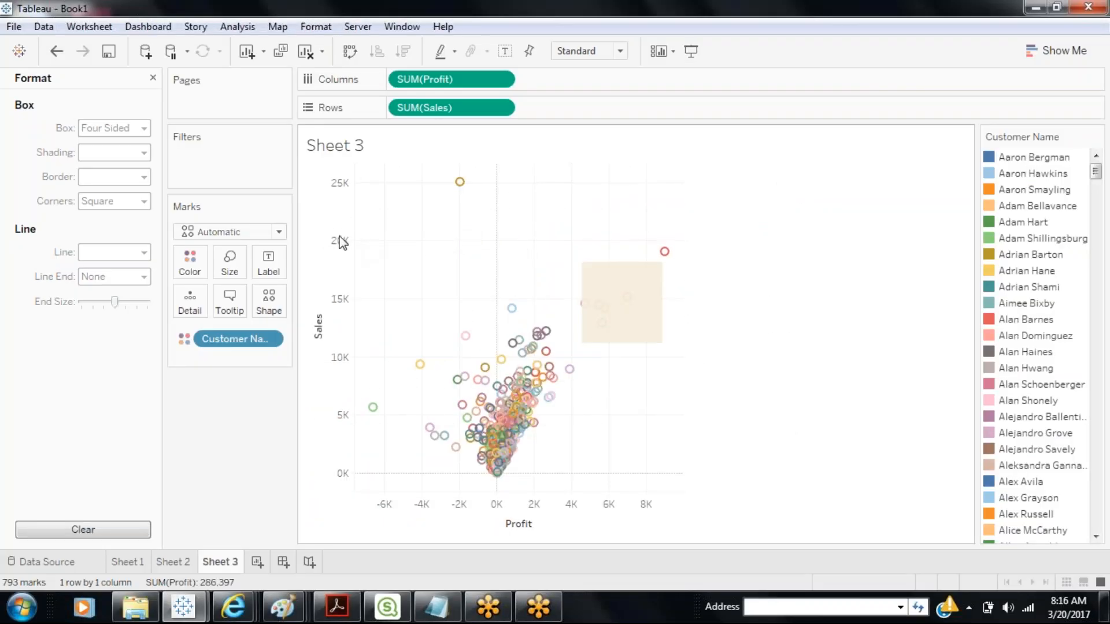
Lower the area annotation's shading opacity to 33% and preview it in presentation mode.
{"action": "left_click", "coordinate": [642, 313]}
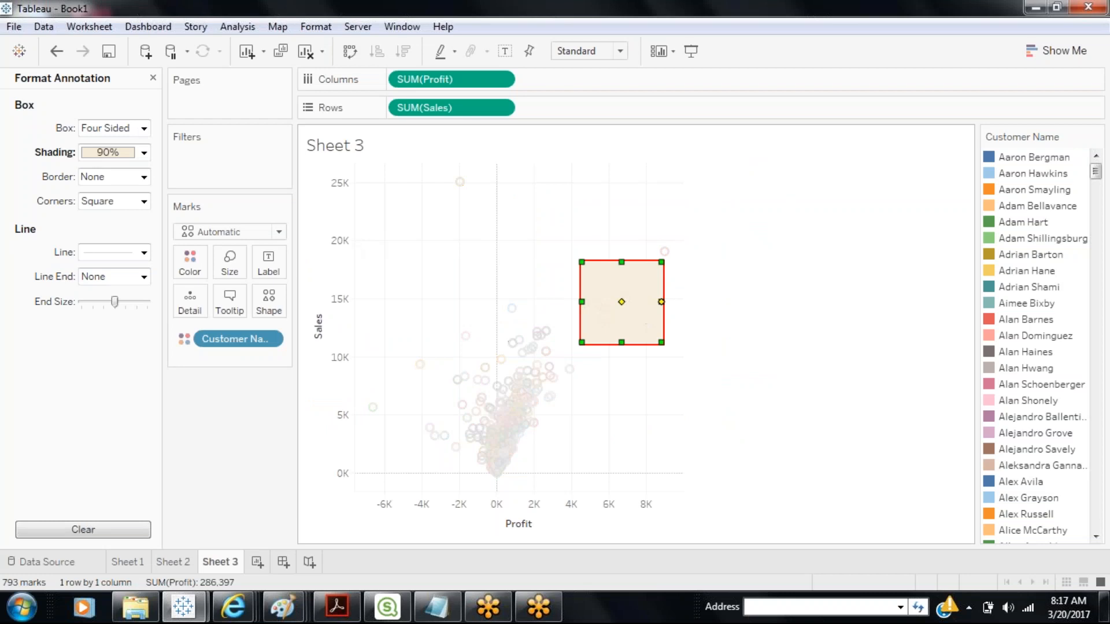
{"action": "left_click", "coordinate": [144, 152]}
{"action": "left_click_drag", "start_coordinate": [168, 319], "coordinate": [140, 321]}
{"action": "left_click_drag", "start_coordinate": [139, 321], "coordinate": [118, 321]}
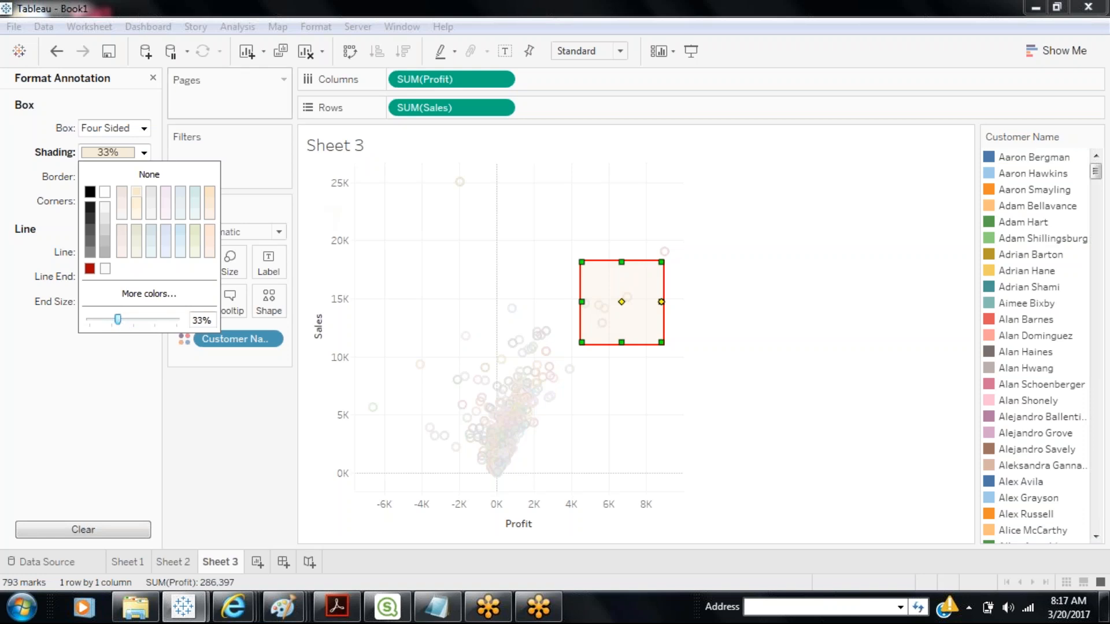
{"action": "left_click", "coordinate": [153, 79]}
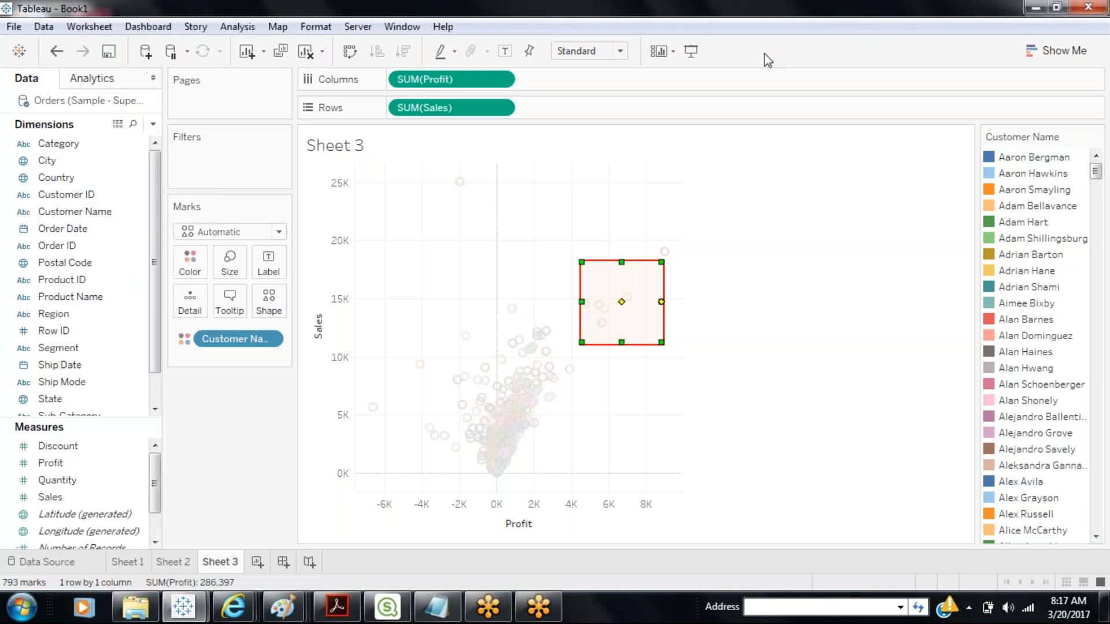
{"action": "left_click", "coordinate": [692, 52]}
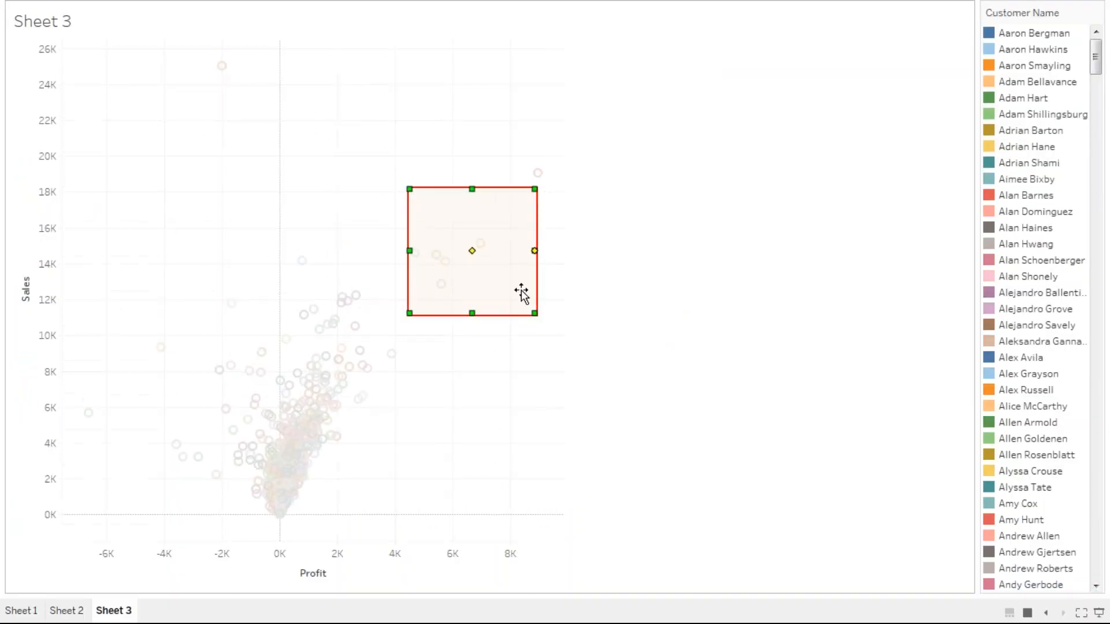
{"action": "key", "text": "Escape"}
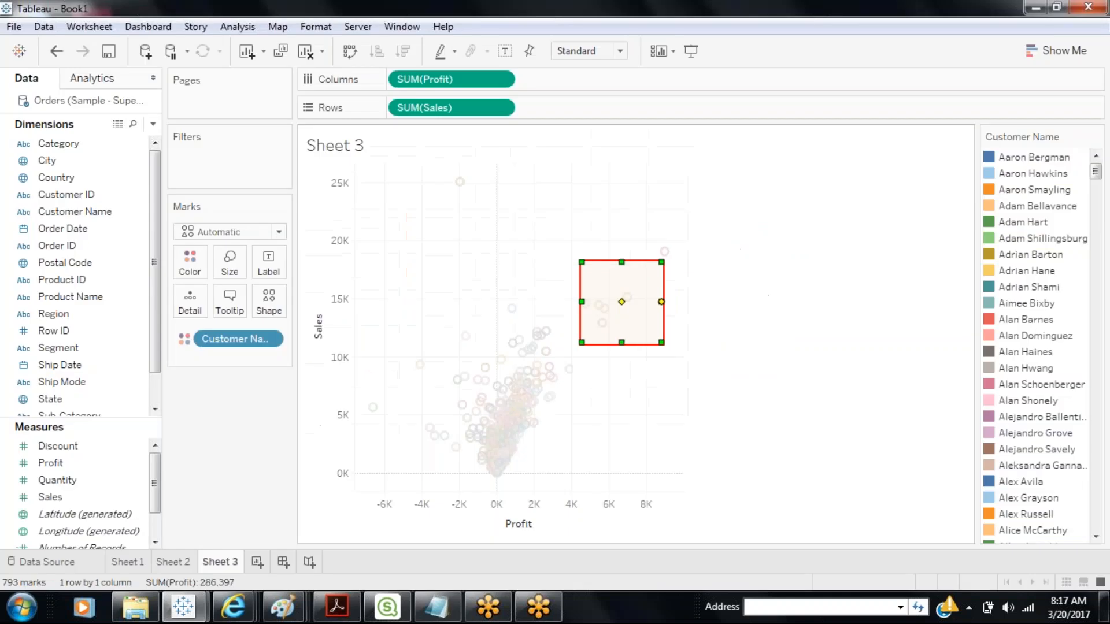
Change the area annotation's shading to gray at 7% opacity and close the annotation formatting.
{"action": "right_click", "coordinate": [604, 310]}
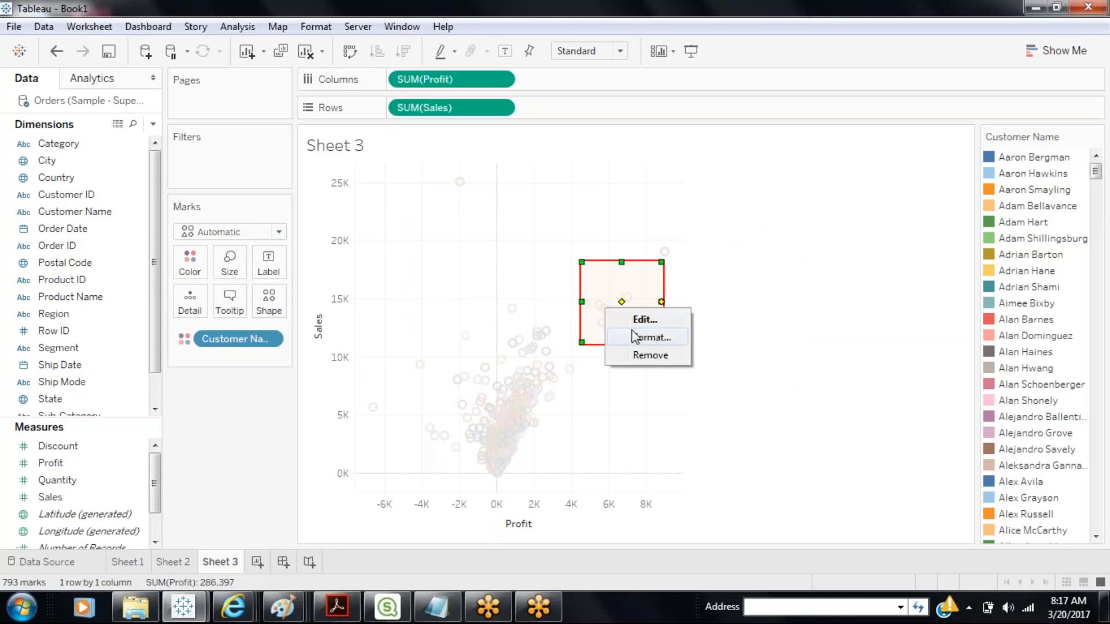
{"action": "left_click", "coordinate": [636, 337]}
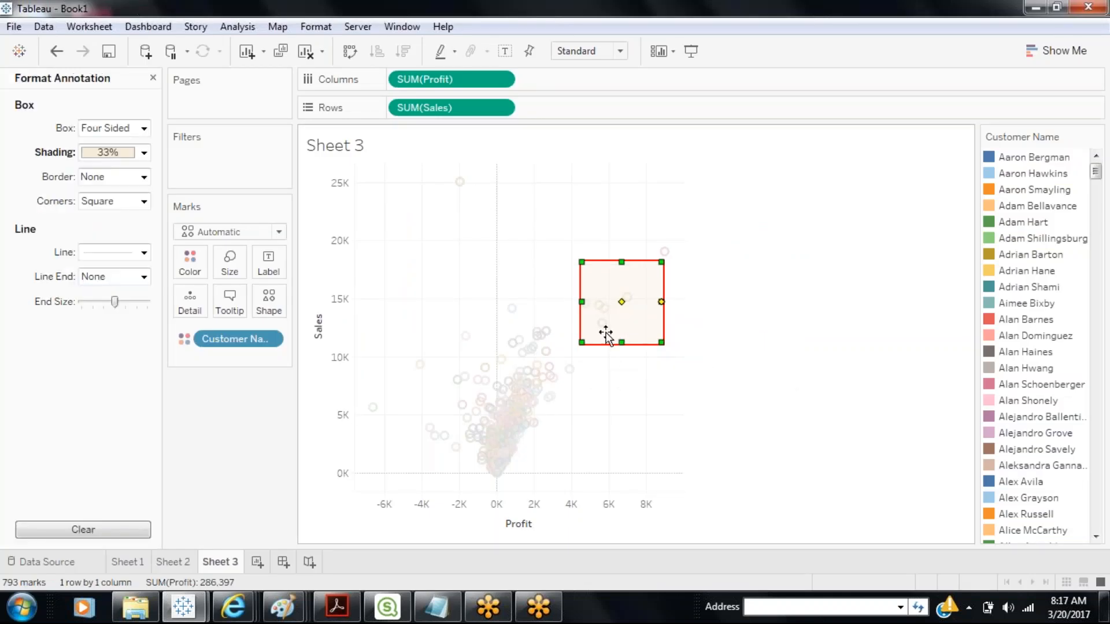
{"action": "left_click", "coordinate": [144, 152]}
{"action": "left_click_drag", "start_coordinate": [118, 320], "coordinate": [101, 321]}
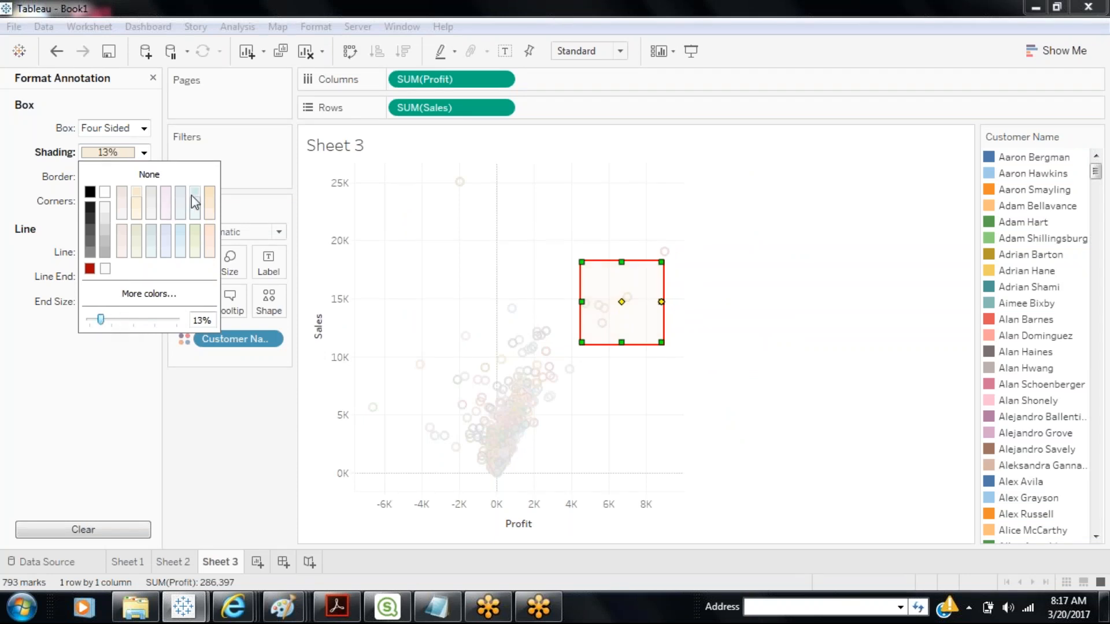
{"action": "left_click", "coordinate": [106, 230]}
{"action": "left_click_drag", "start_coordinate": [101, 319], "coordinate": [95, 321]}
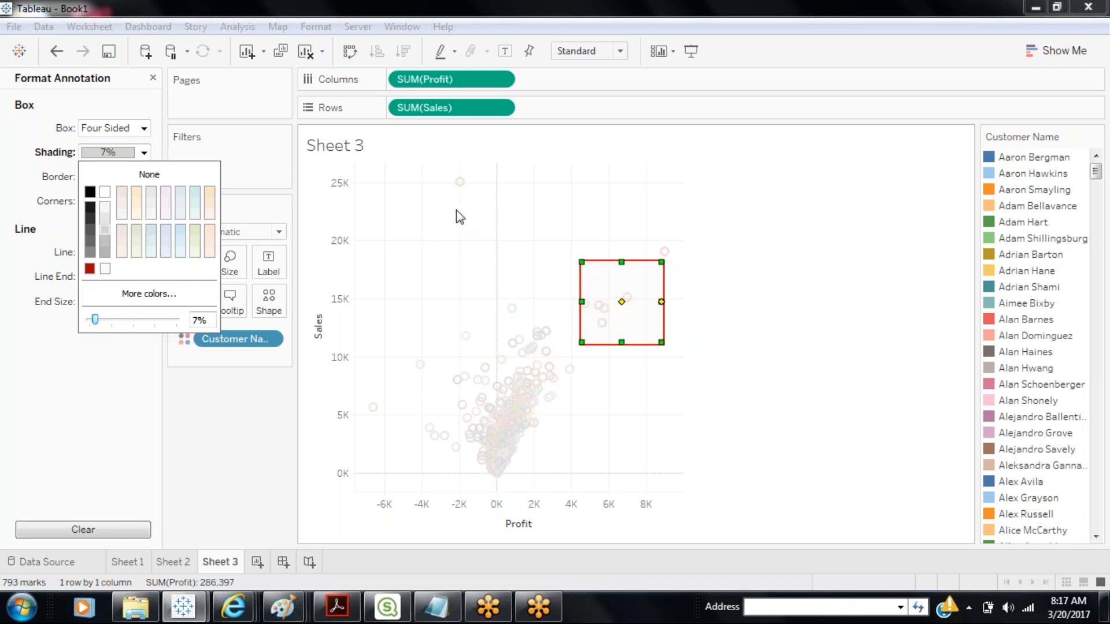
{"action": "left_click", "coordinate": [153, 77]}
{"action": "left_click", "coordinate": [153, 78]}
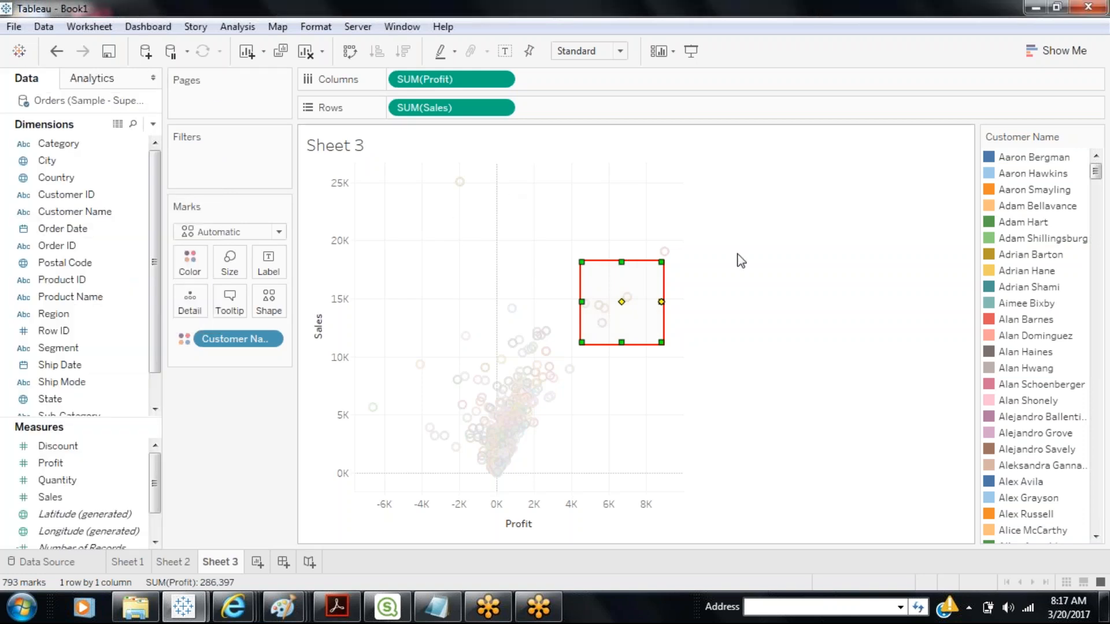
Label the area annotation on the scatter plot with the text "Customers having good sales & profit".
{"action": "double_click", "coordinate": [625, 272]}
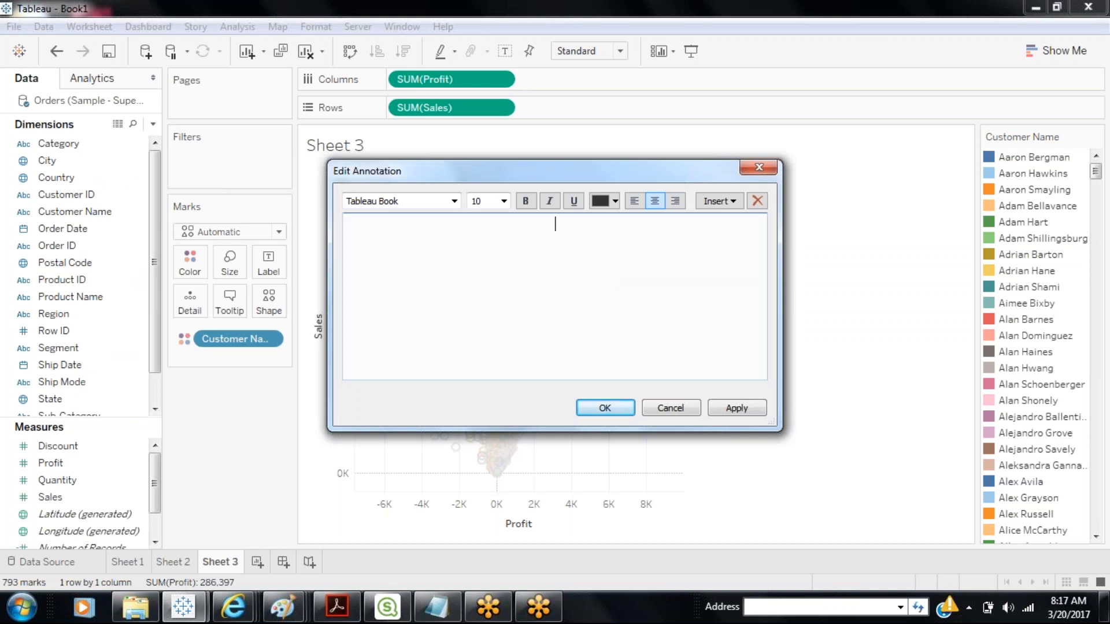
{"action": "type", "text": "u"}
{"action": "key", "text": "BackSpace"}
{"action": "type", "text": "Customers havin"}
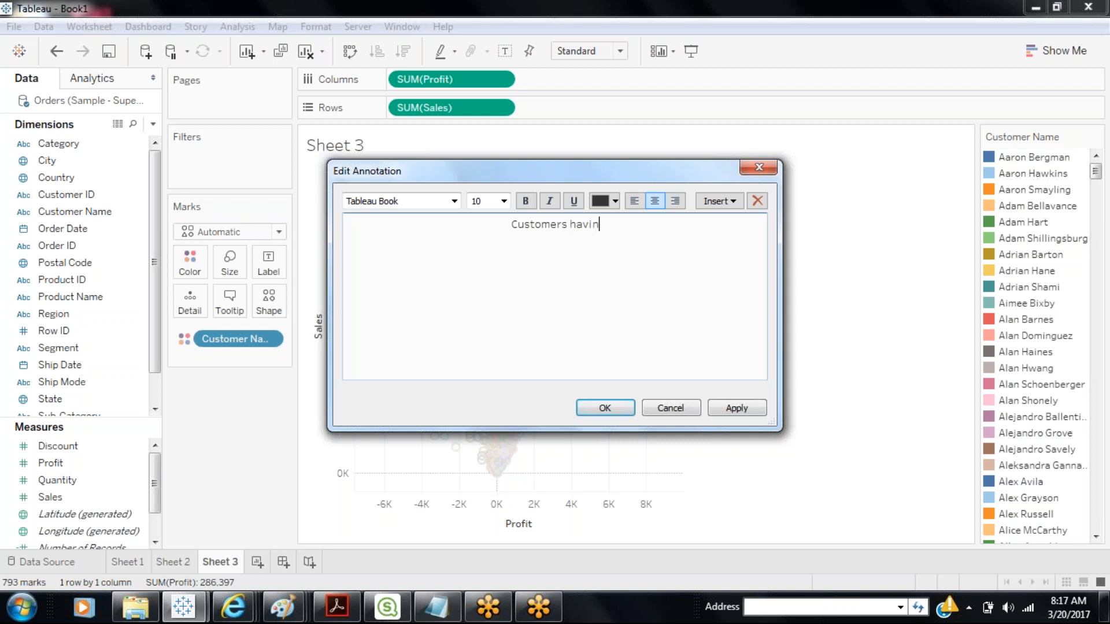
{"action": "type", "text": "g good sale"}
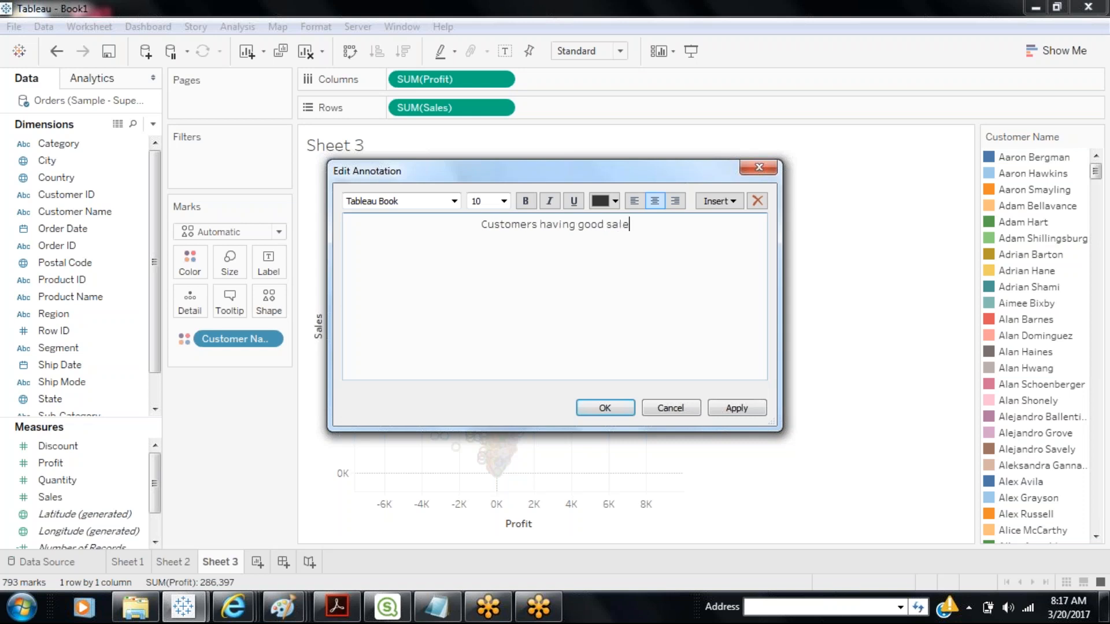
{"action": "type", "text": "s & profit"}
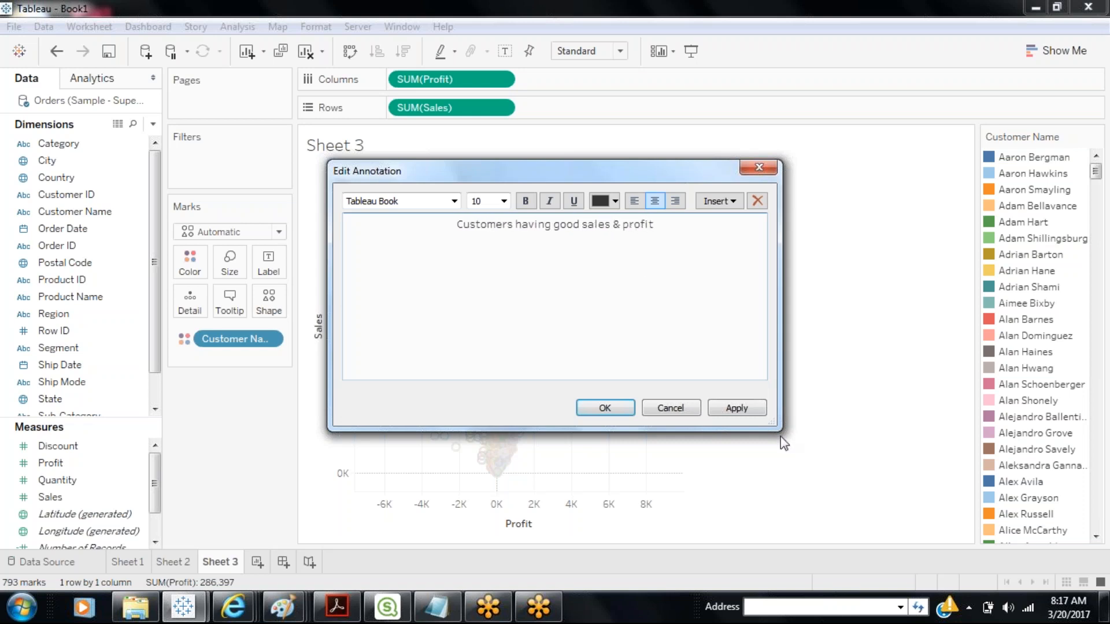
{"action": "left_click", "coordinate": [736, 407]}
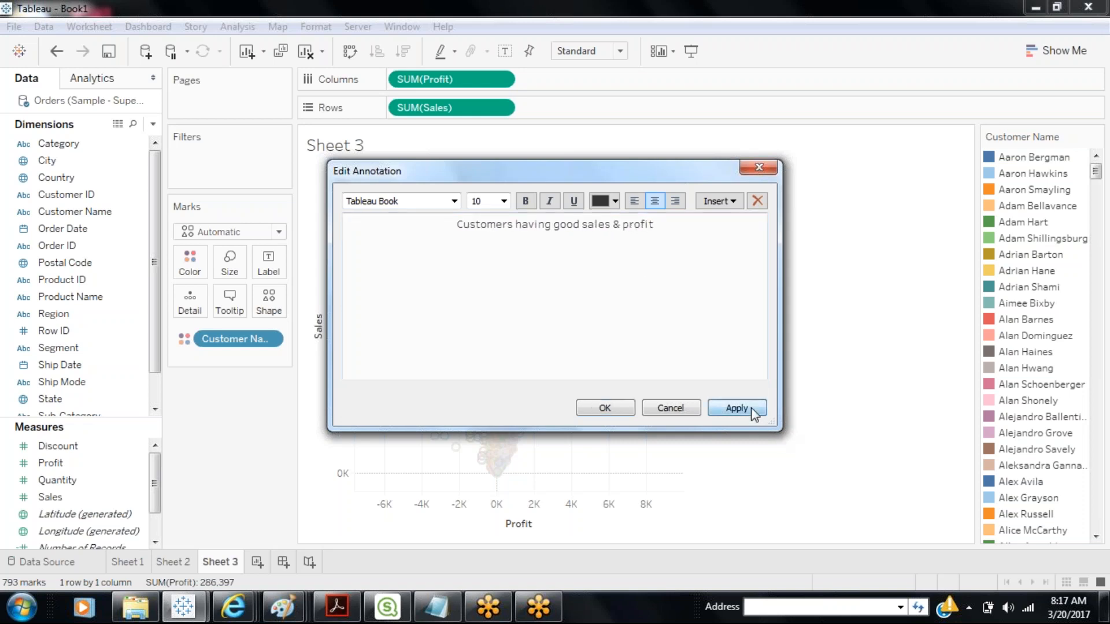
{"action": "left_click", "coordinate": [604, 408]}
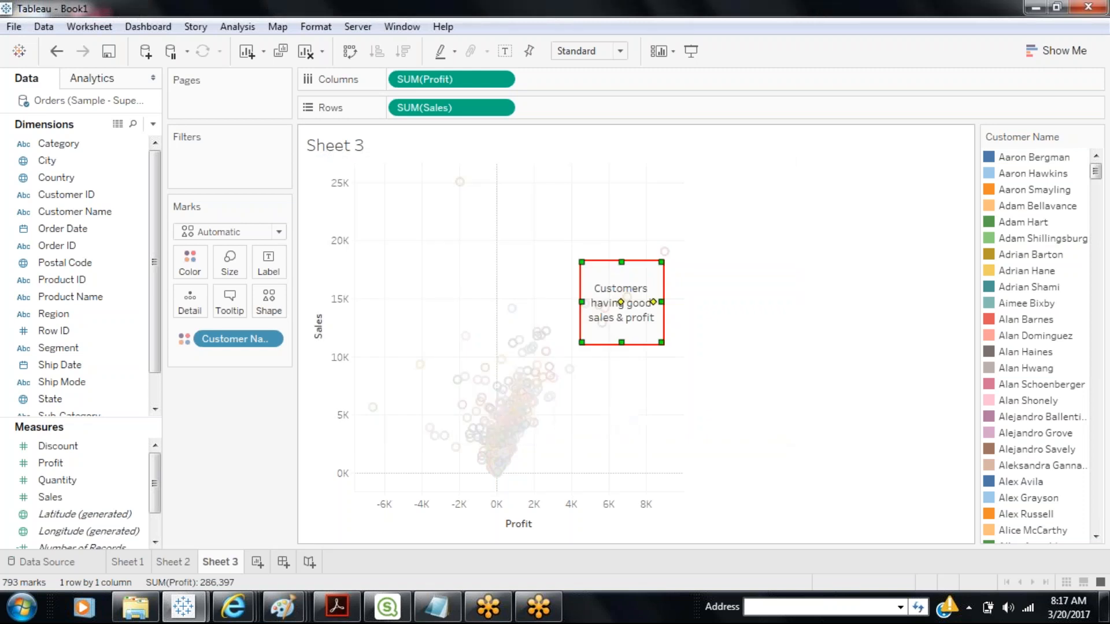
In presentation mode, reposition the area annotation over the high-profit marks and extend its lower edge to about 7K sales.
{"action": "left_click", "coordinate": [691, 50]}
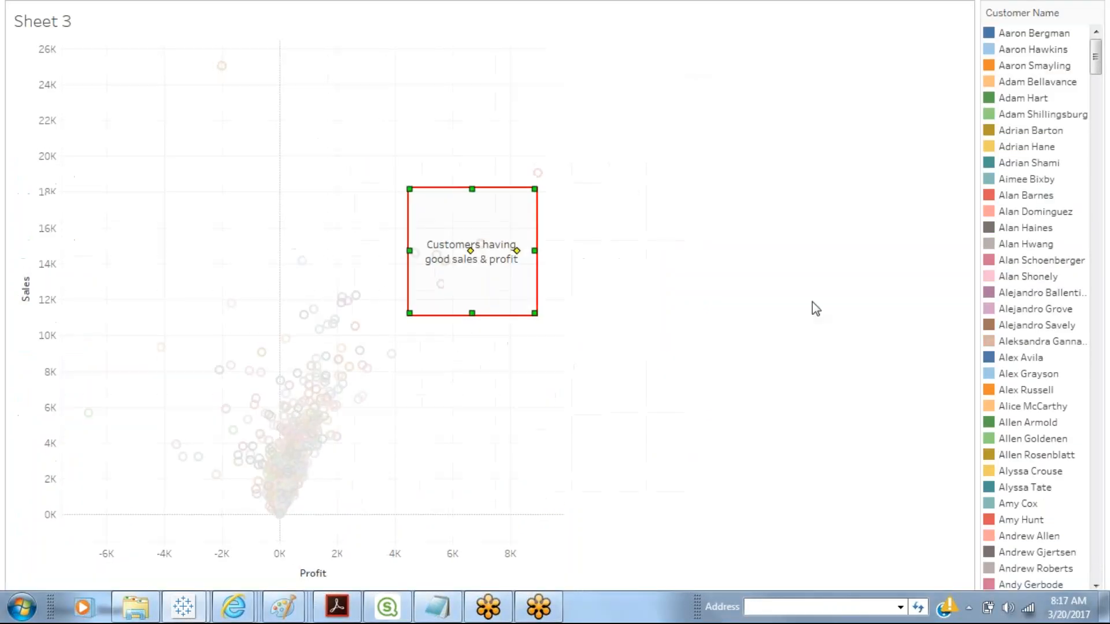
{"action": "left_click_drag", "start_coordinate": [466, 216], "coordinate": [577, 287]}
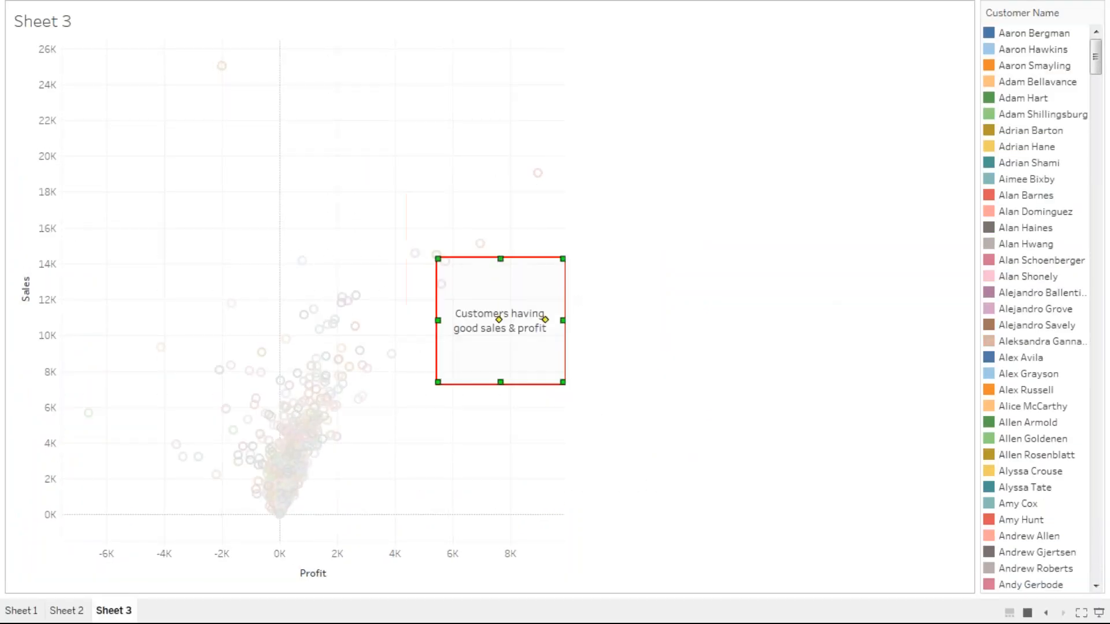
{"action": "left_click_drag", "start_coordinate": [514, 315], "coordinate": [484, 263]}
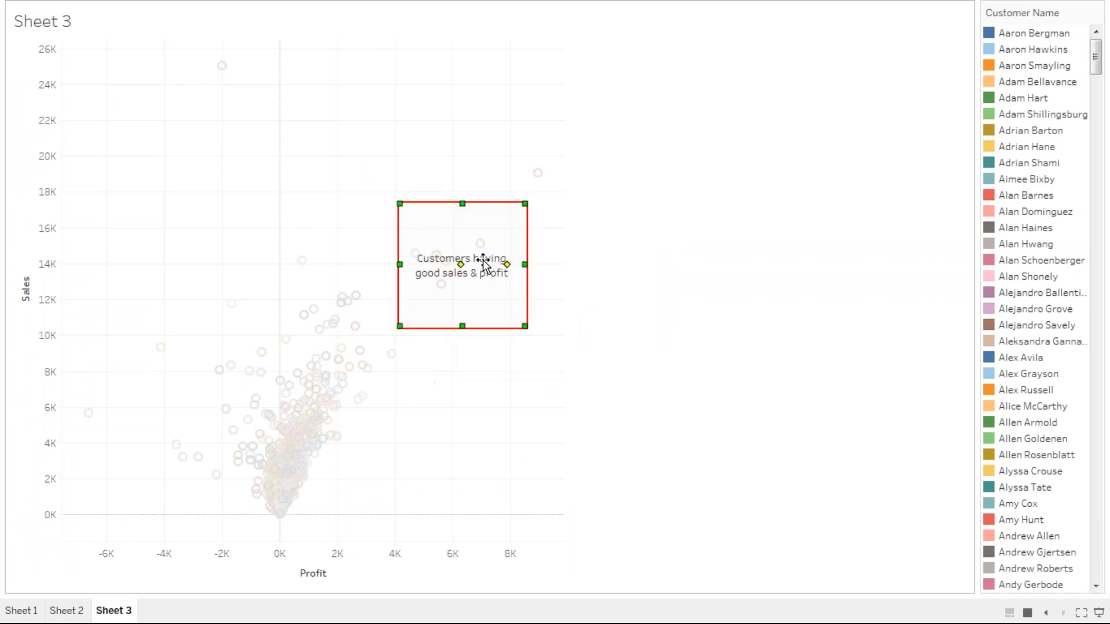
{"action": "left_click_drag", "start_coordinate": [457, 329], "coordinate": [466, 385]}
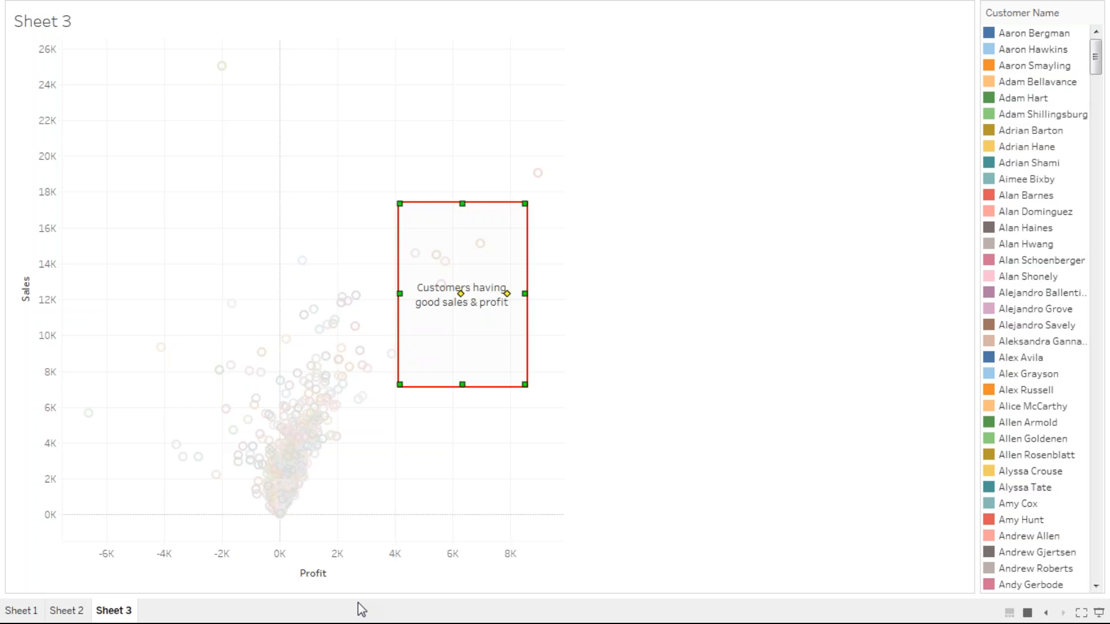
{"action": "key", "text": "Escape"}
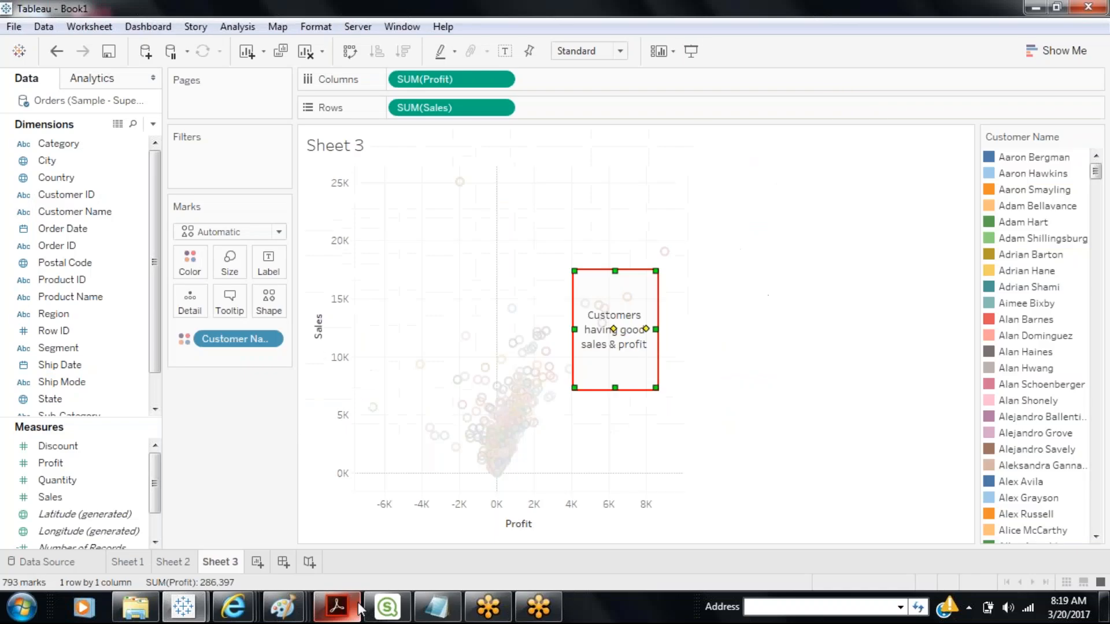
Switch to the monthly sales line chart on Sheet 1.
{"action": "mouse_move", "coordinate": [359, 609]}
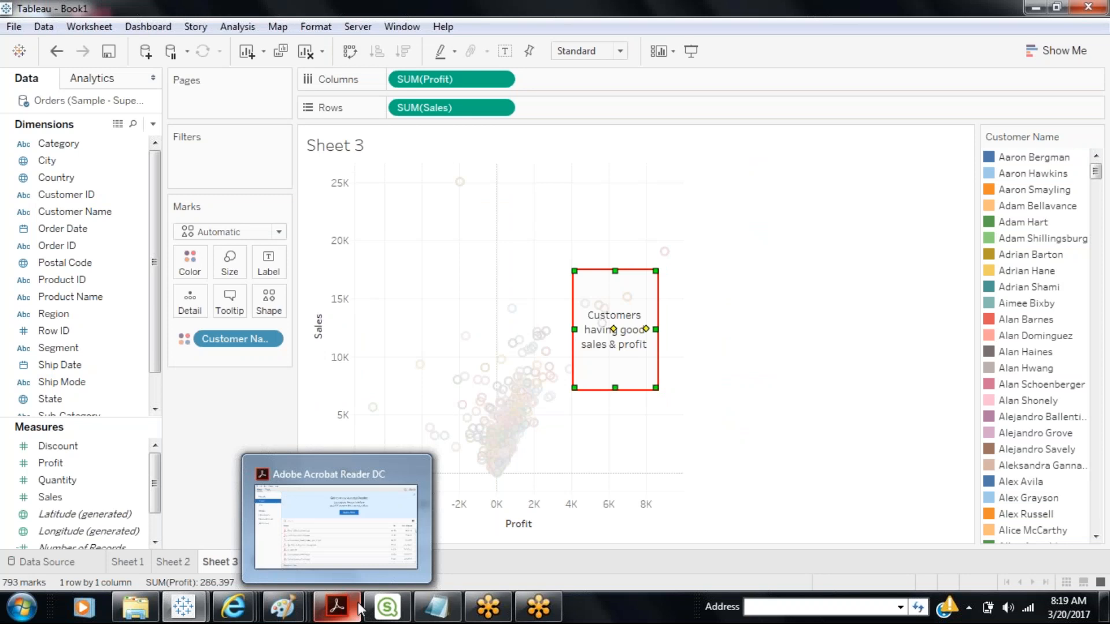
{"action": "left_click", "coordinate": [173, 562]}
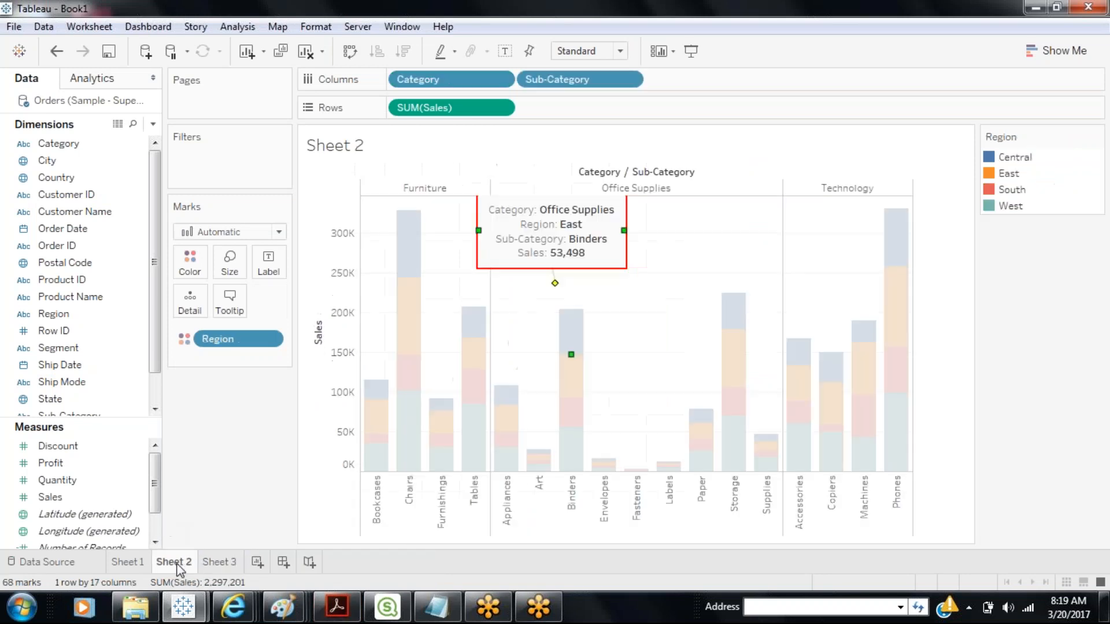
{"action": "left_click", "coordinate": [130, 563]}
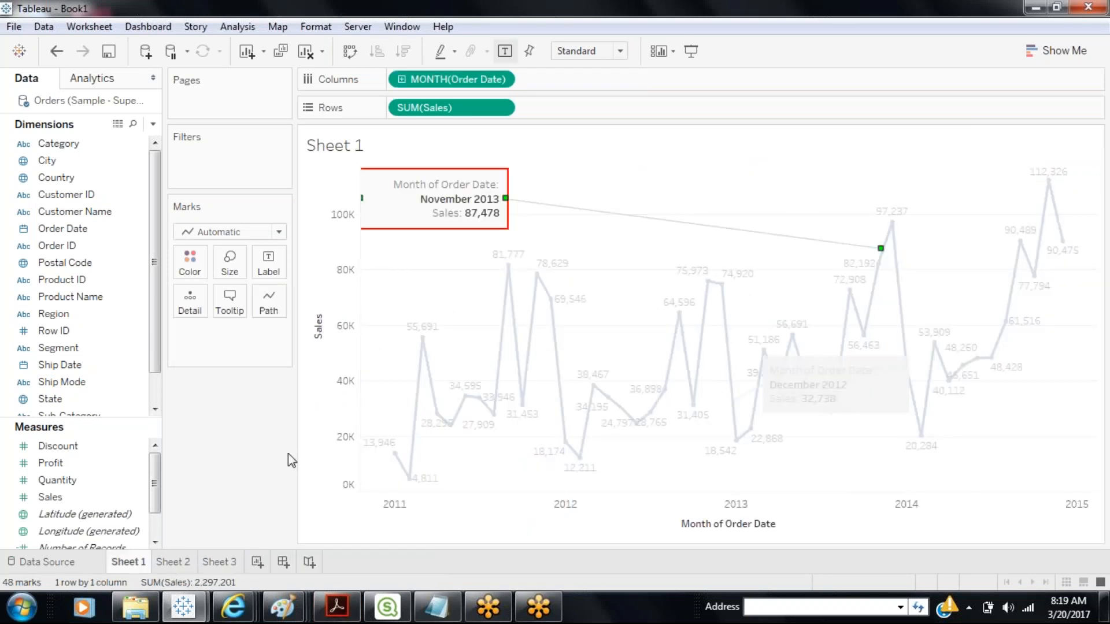
{"action": "right_click", "coordinate": [372, 309]}
{"action": "mouse_move", "coordinate": [420, 442]}
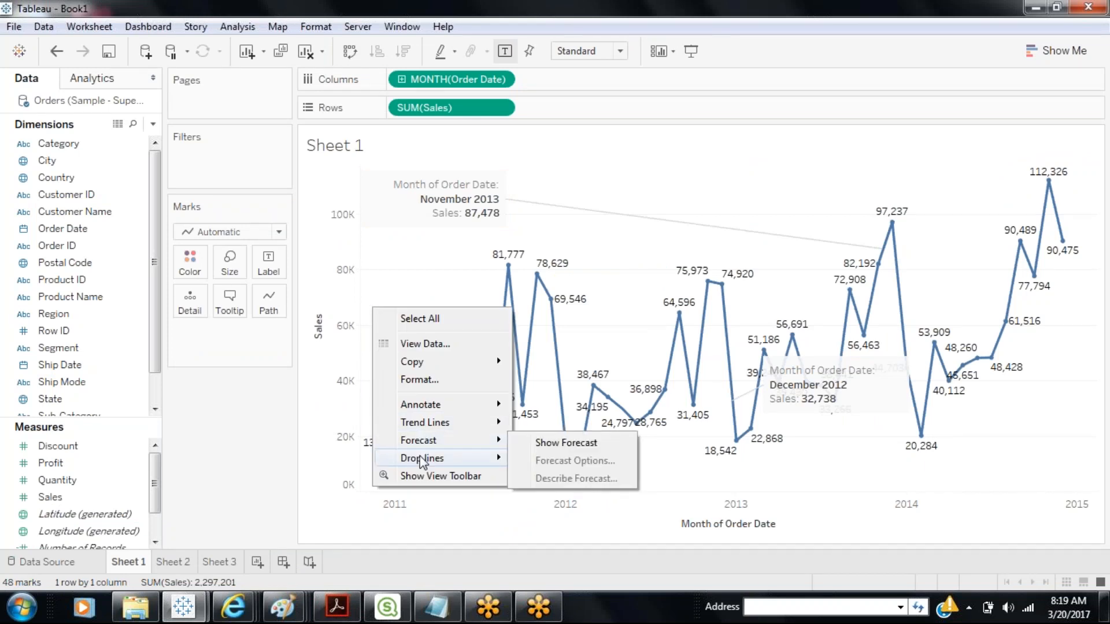
{"action": "left_click", "coordinate": [107, 80]}
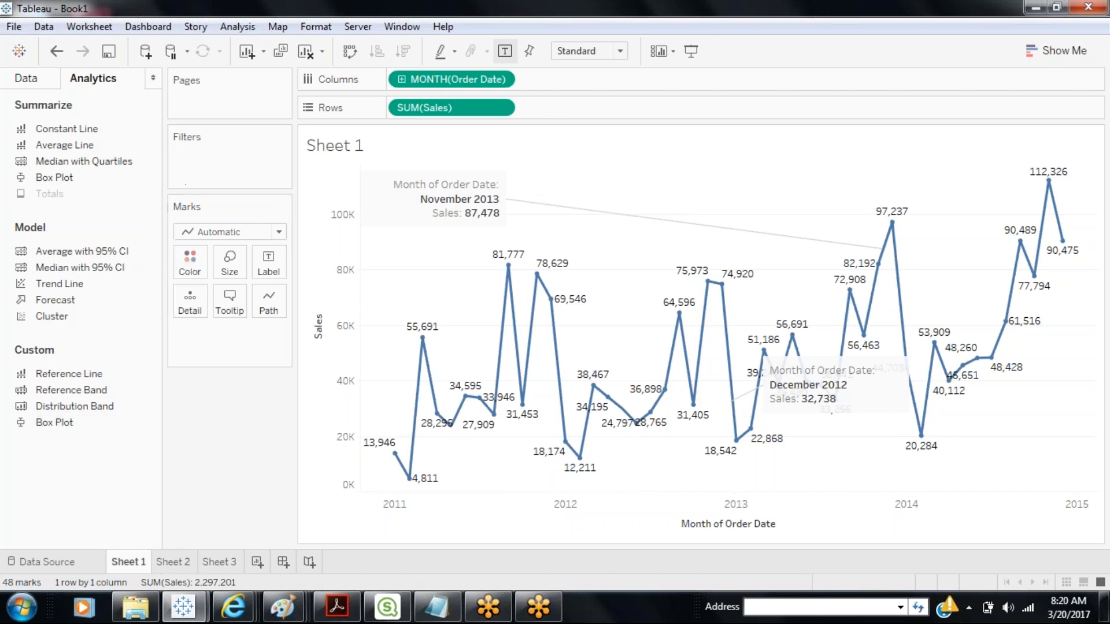
{"action": "left_click", "coordinate": [47, 80]}
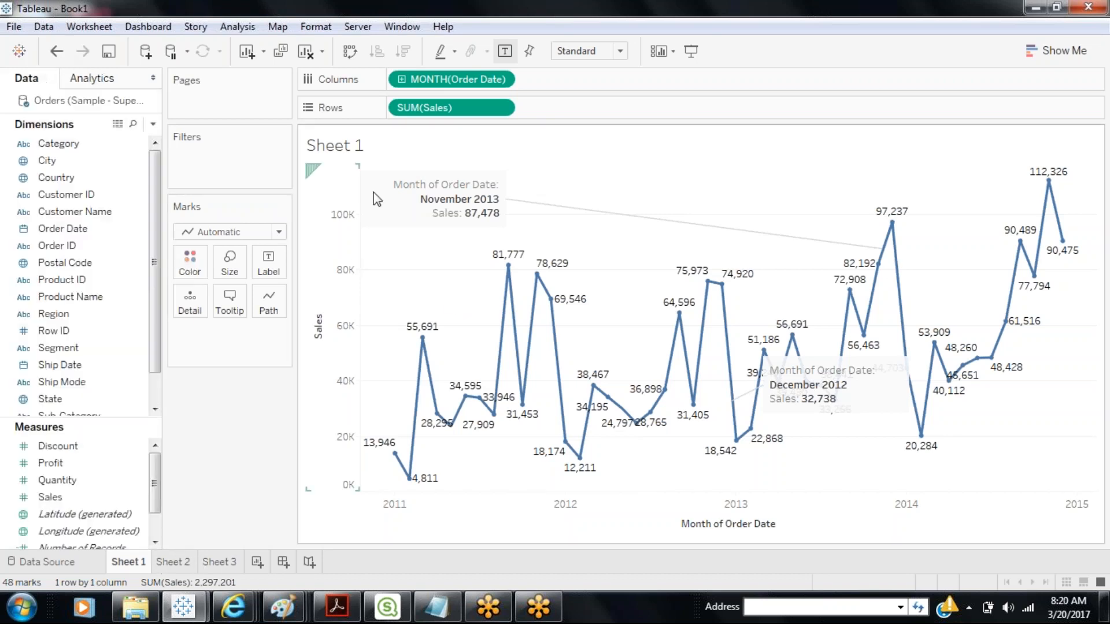
Show drop lines on the monthly sales line chart and select the December 2011 mark to display them.
{"action": "right_click", "coordinate": [449, 308]}
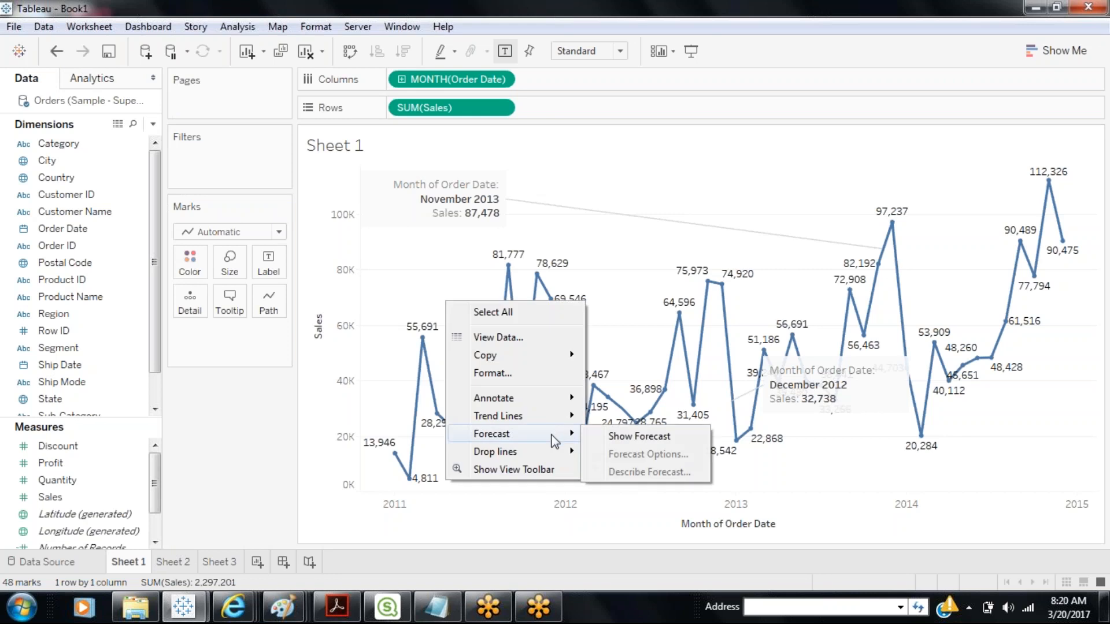
{"action": "mouse_move", "coordinate": [565, 454]}
{"action": "left_click", "coordinate": [605, 453]}
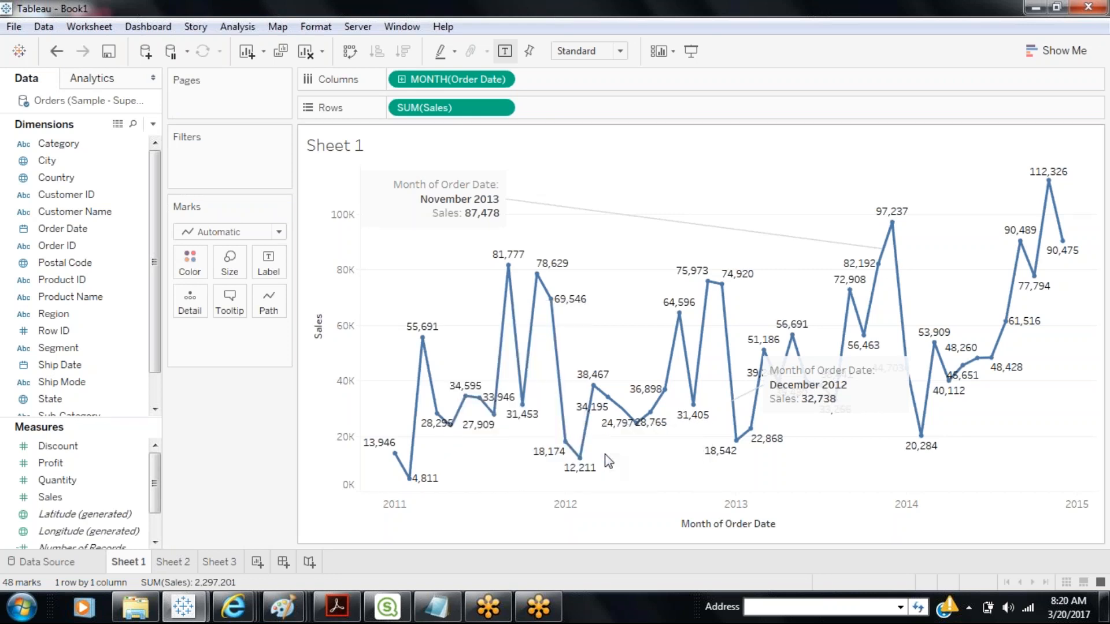
{"action": "left_click", "coordinate": [550, 299]}
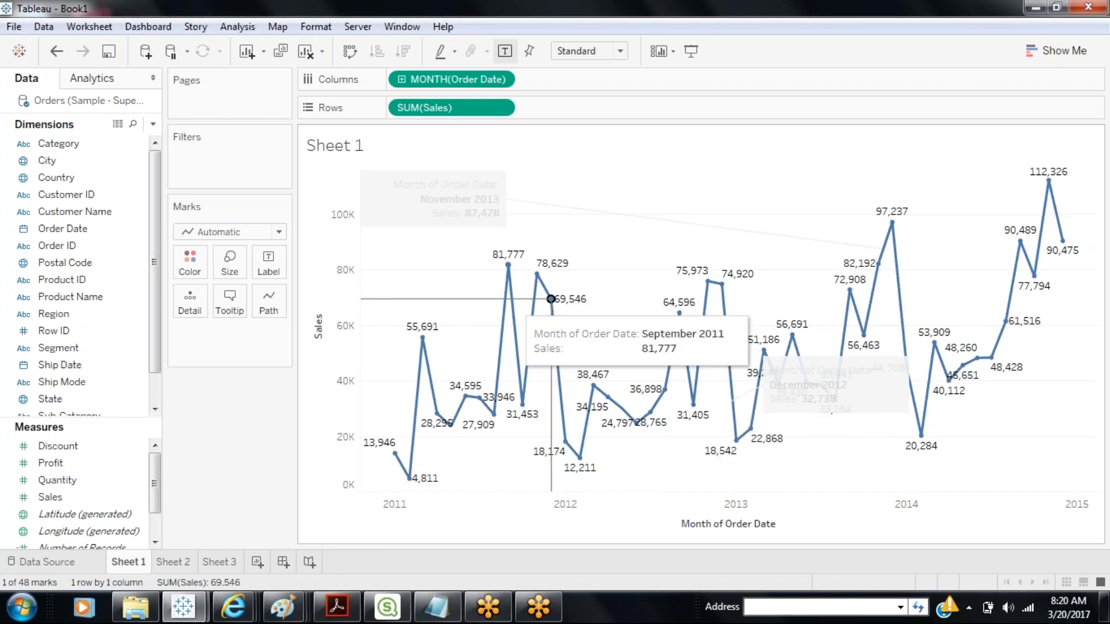
Set the drop line labels to Automatic, keeping the lines dropped to both axes only when a mark is selected.
{"action": "right_click", "coordinate": [550, 317]}
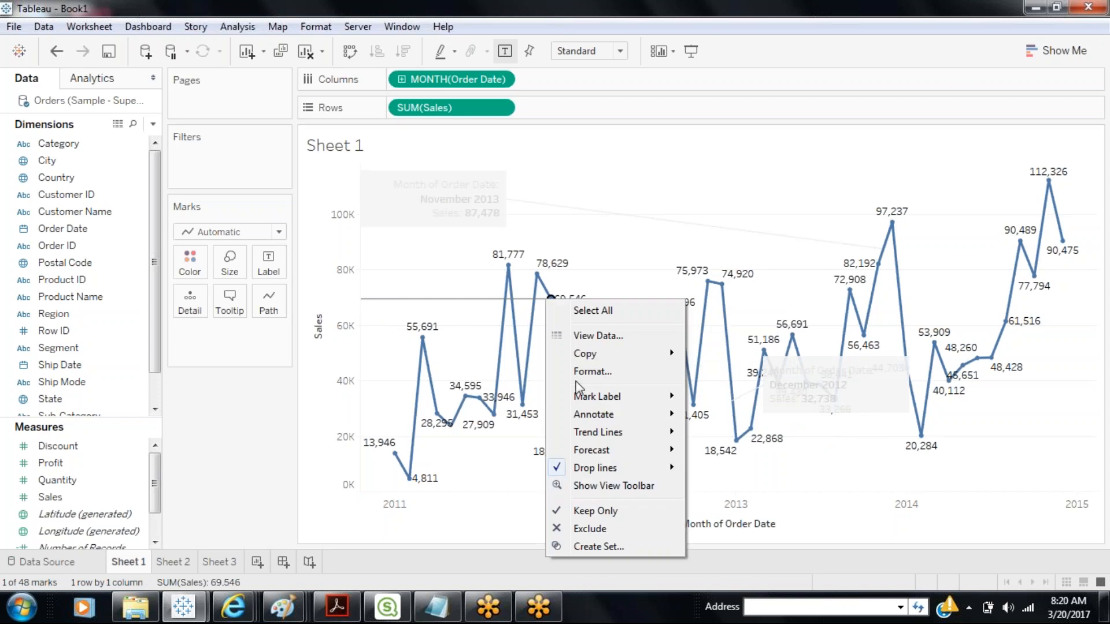
{"action": "mouse_move", "coordinate": [636, 467]}
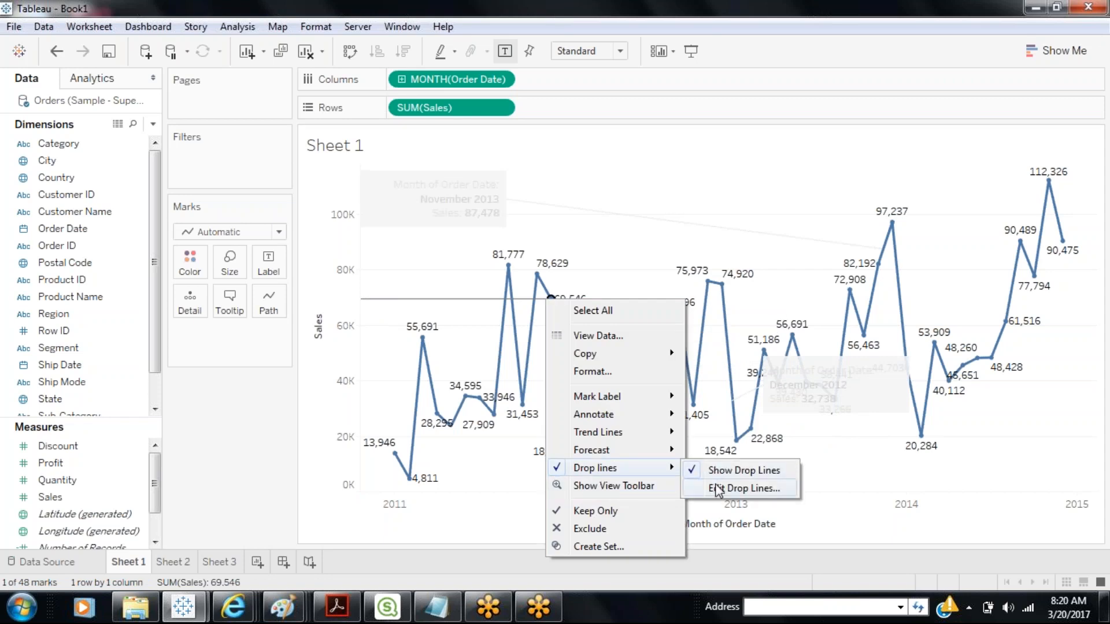
{"action": "left_click", "coordinate": [723, 487]}
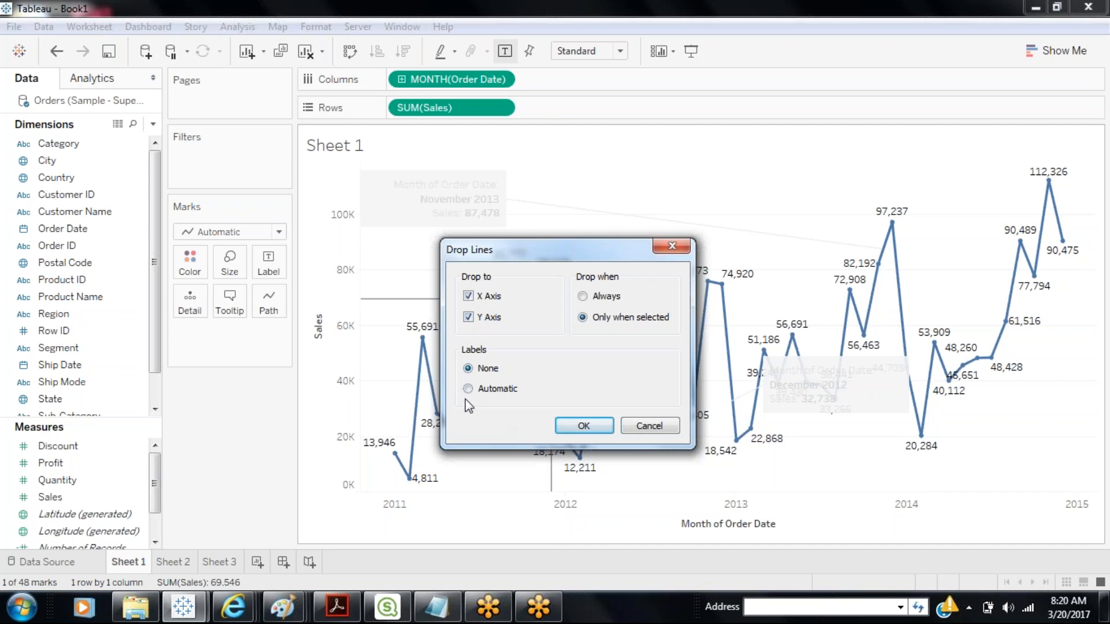
{"action": "left_click_drag", "start_coordinate": [583, 253], "coordinate": [818, 141]}
{"action": "left_click", "coordinate": [703, 277]}
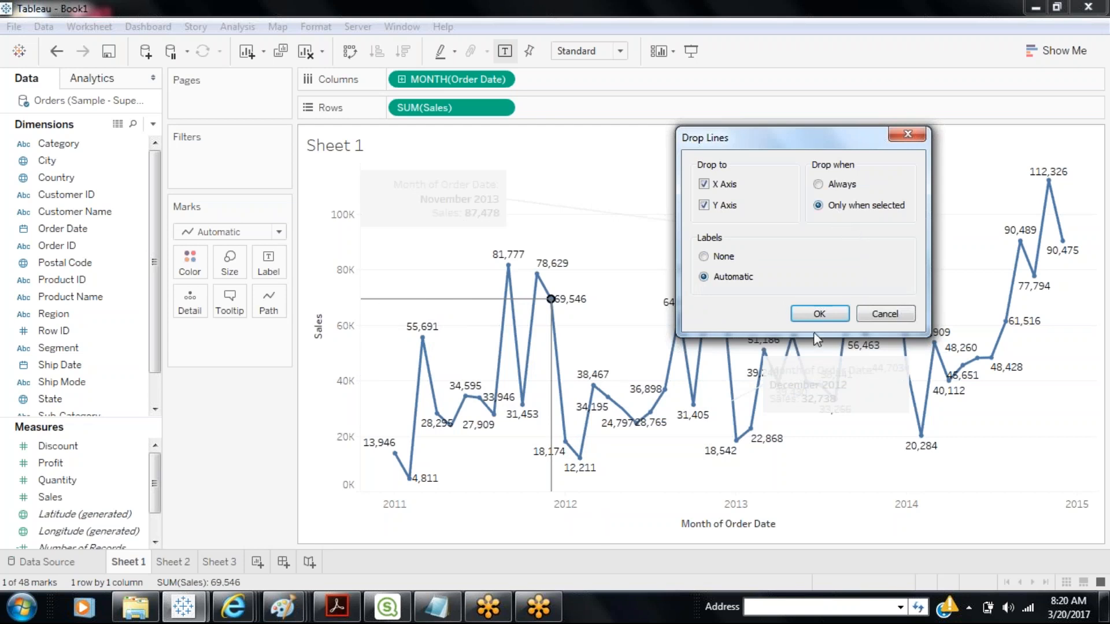
{"action": "left_click", "coordinate": [815, 314]}
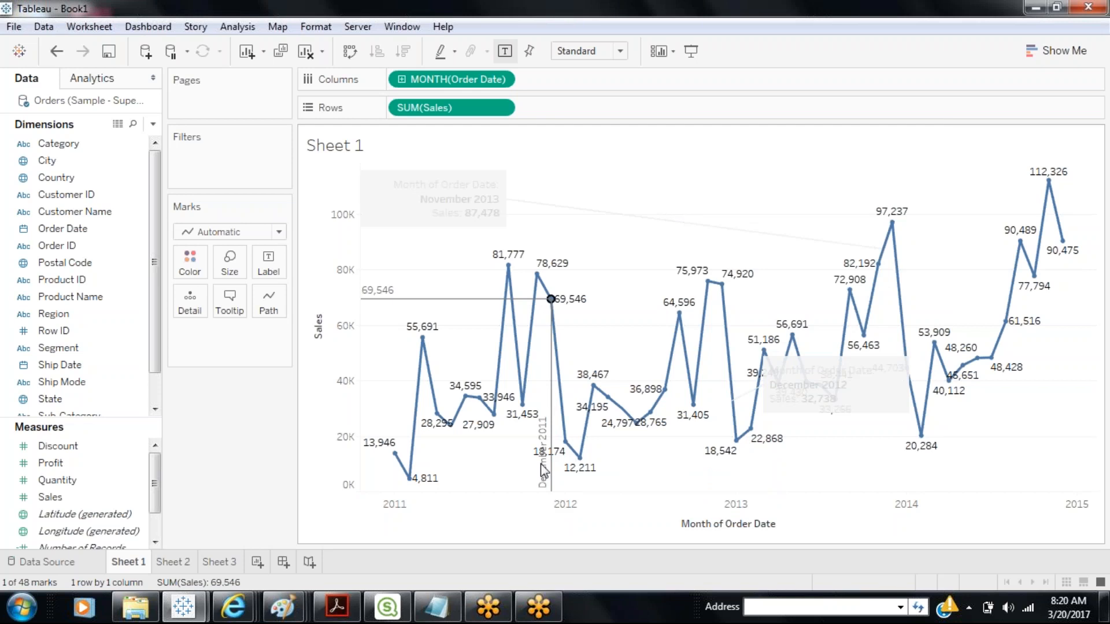
Examine the labeled drop lines in presentation mode for the December 2013, September 2014, August 2011 and April 2011 marks.
{"action": "left_click", "coordinate": [690, 51]}
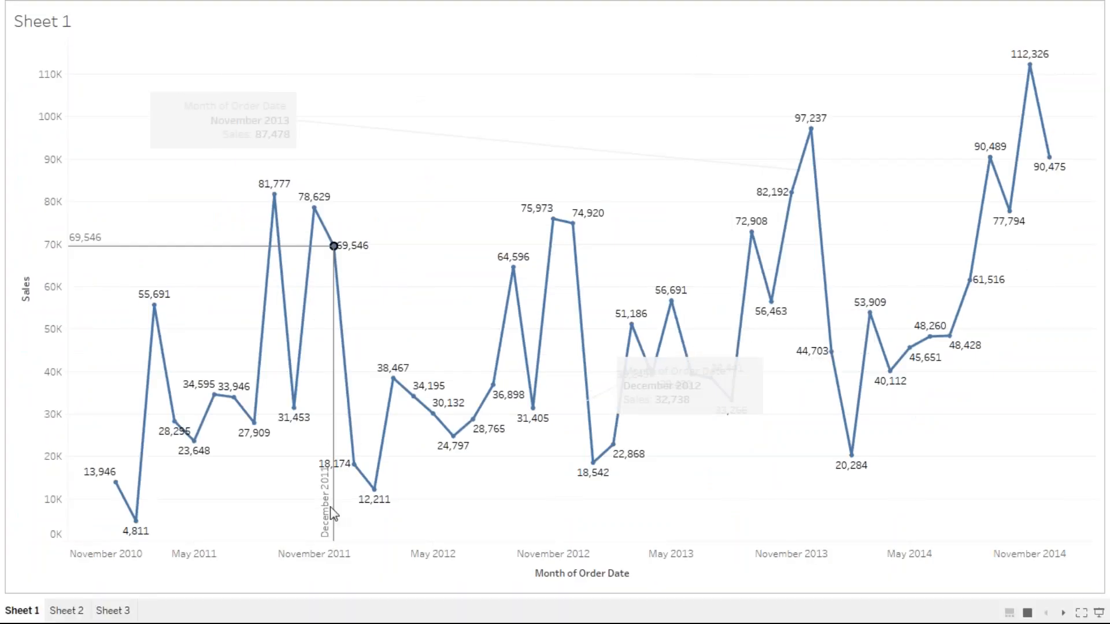
{"action": "mouse_move", "coordinate": [780, 274]}
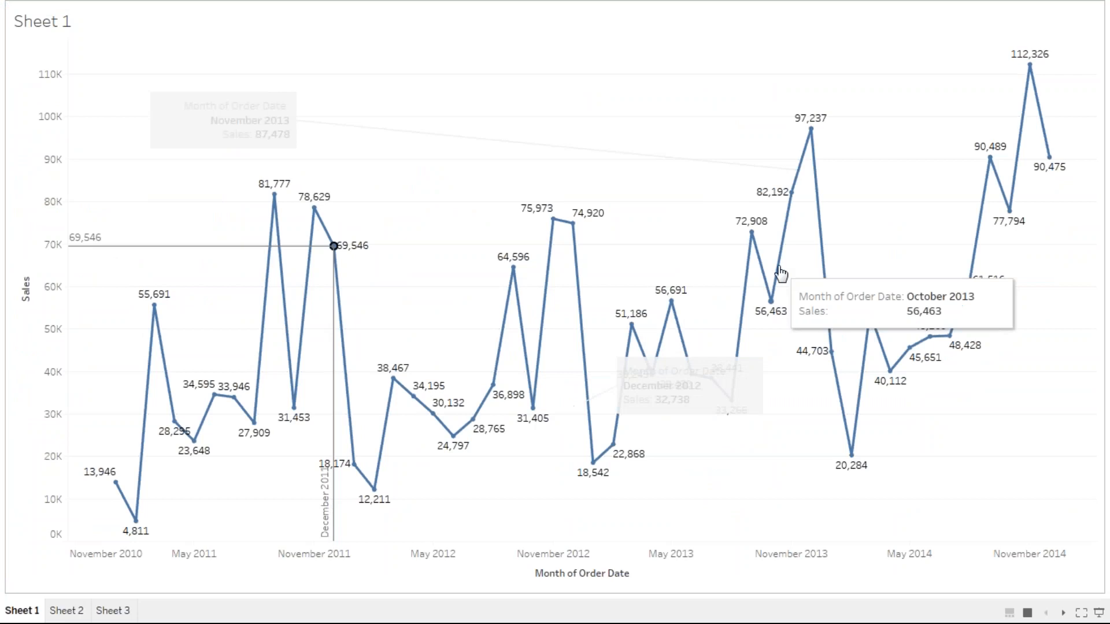
{"action": "left_click", "coordinate": [817, 216]}
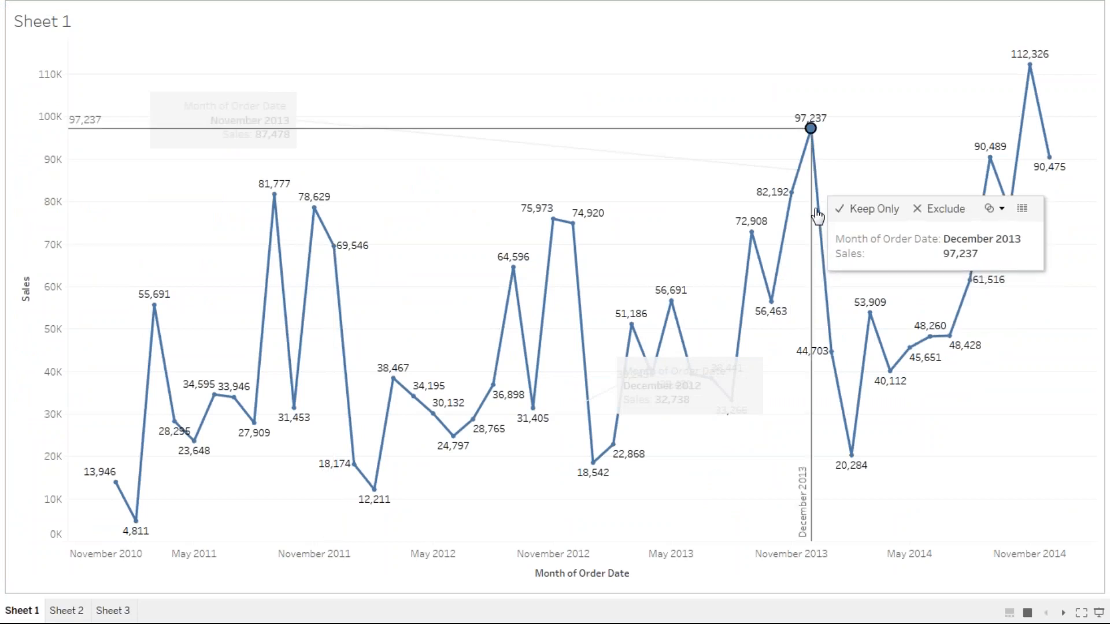
{"action": "mouse_move", "coordinate": [822, 255]}
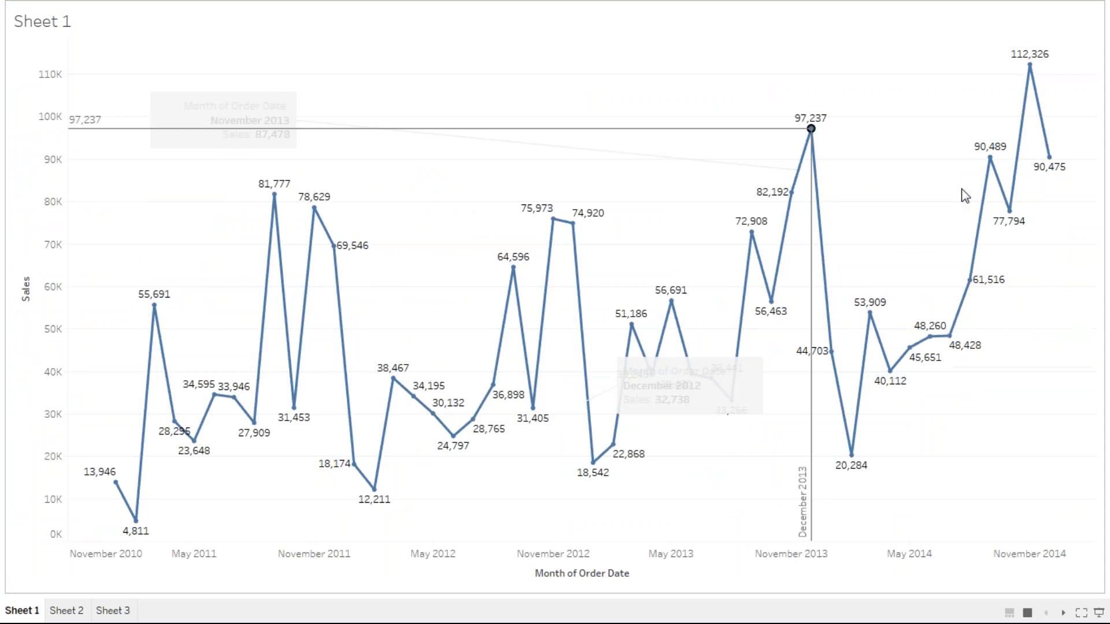
{"action": "left_click", "coordinate": [990, 157]}
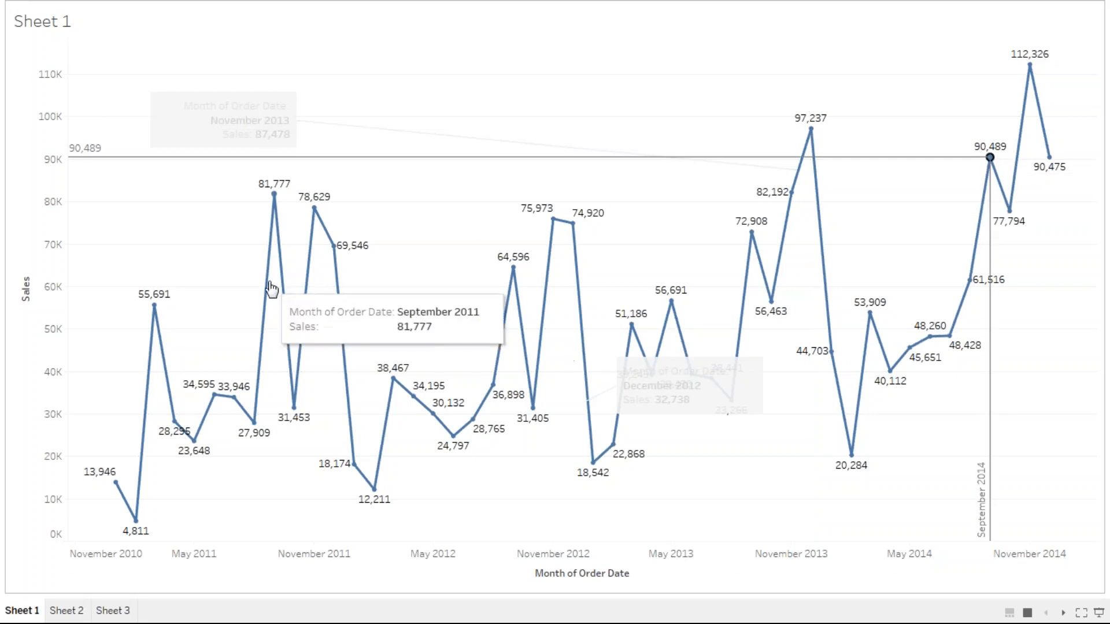
{"action": "left_click", "coordinate": [264, 335]}
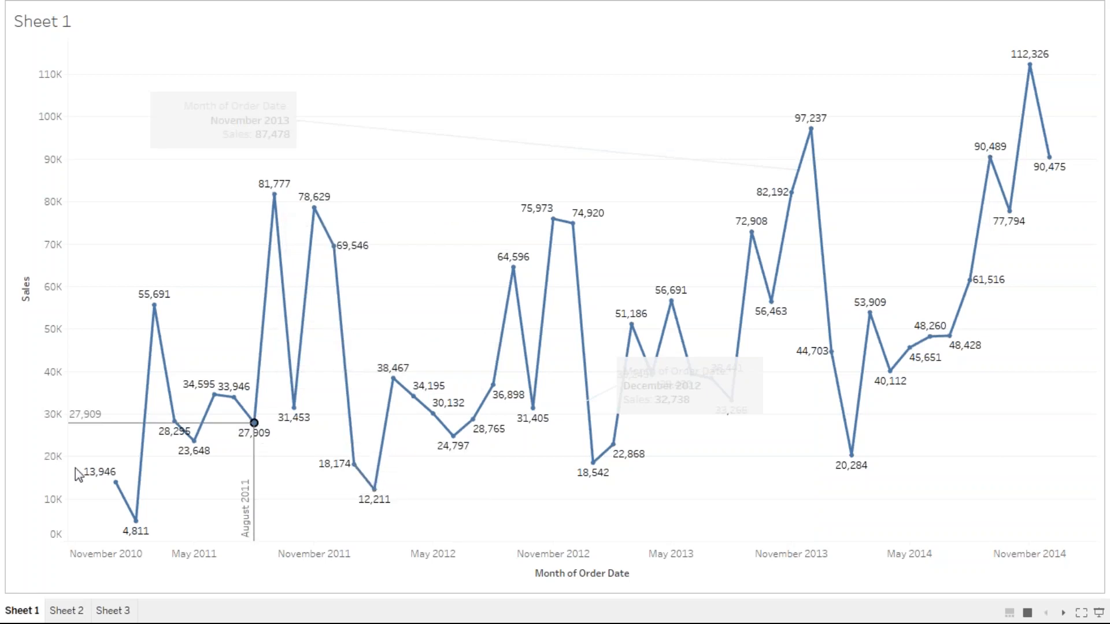
{"action": "left_click", "coordinate": [174, 421]}
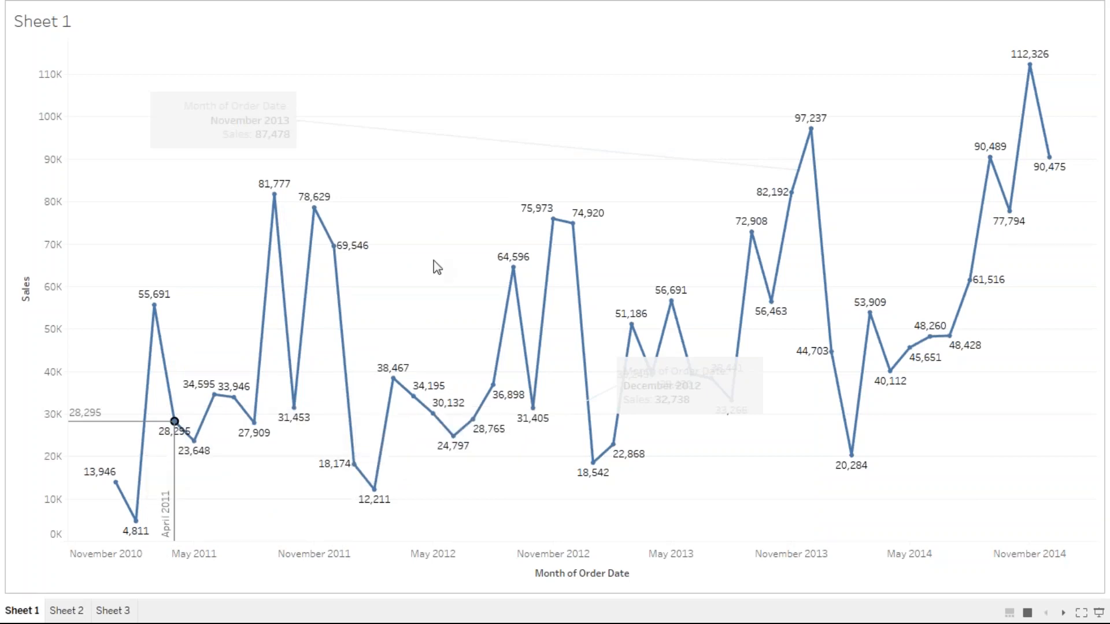
{"action": "key", "text": "Escape"}
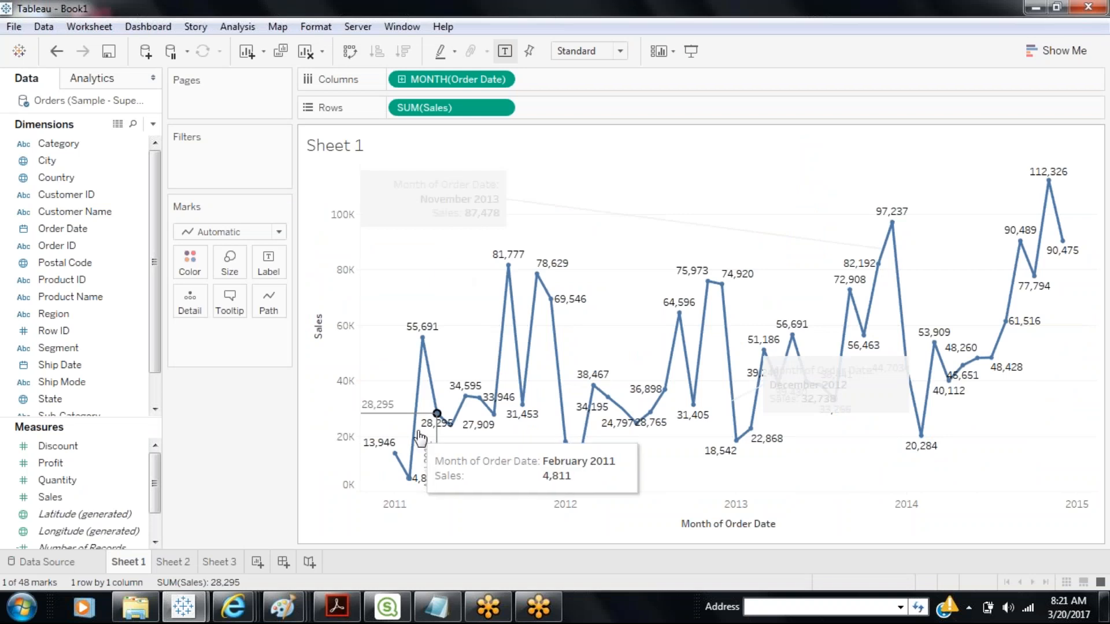
Set the drop lines on the monthly sales chart to show Always, for every mark.
{"action": "right_click", "coordinate": [436, 414]}
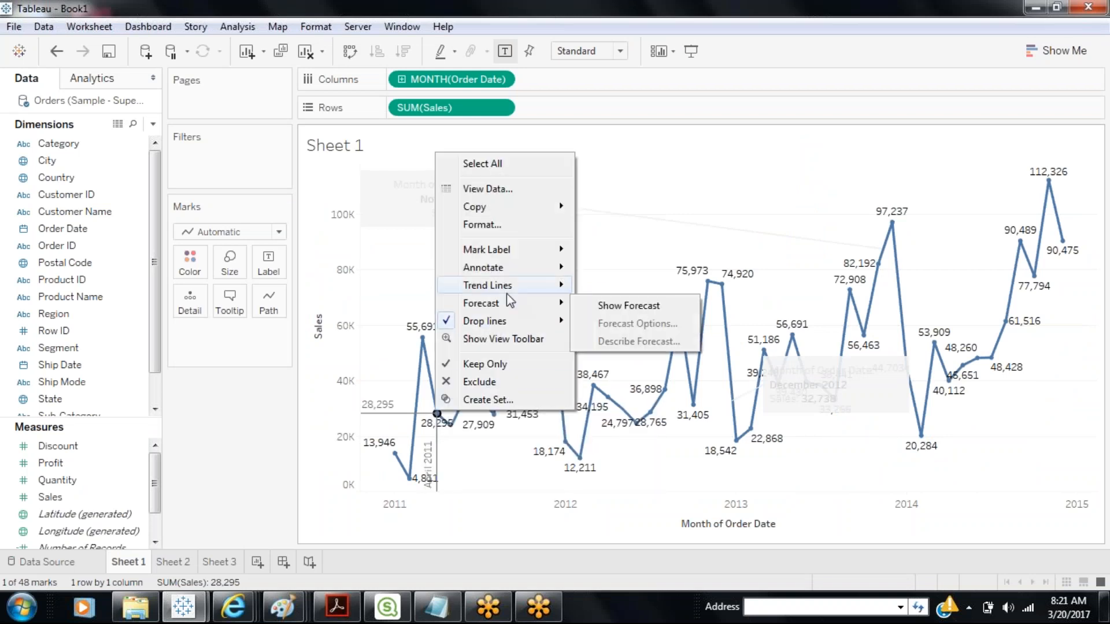
{"action": "mouse_move", "coordinate": [525, 320]}
{"action": "left_click", "coordinate": [661, 342]}
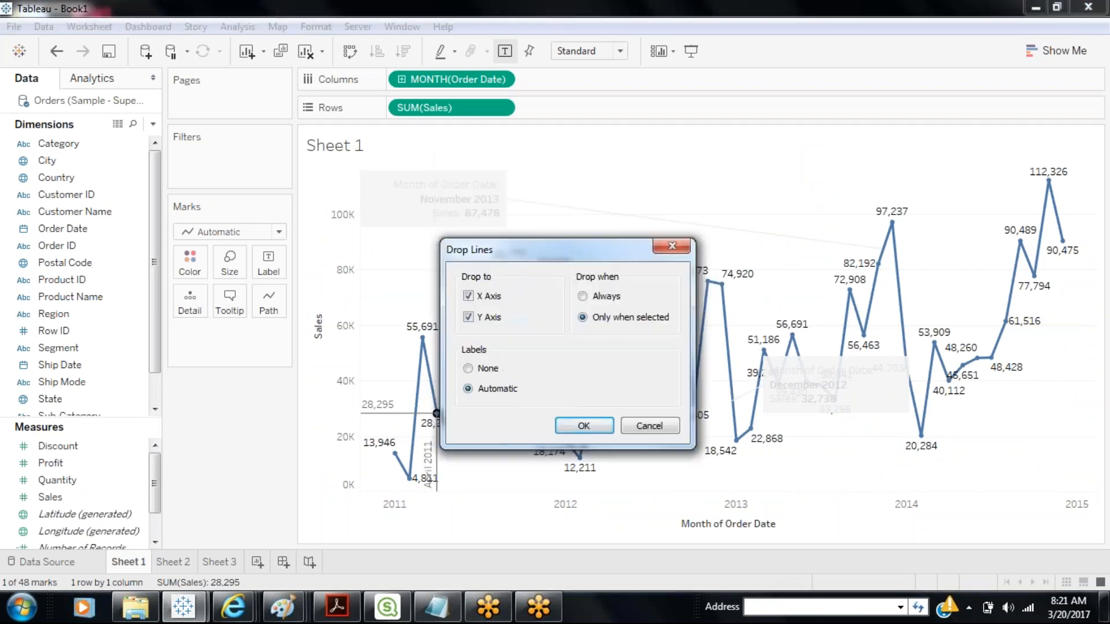
{"action": "left_click", "coordinate": [582, 297]}
{"action": "left_click", "coordinate": [584, 425]}
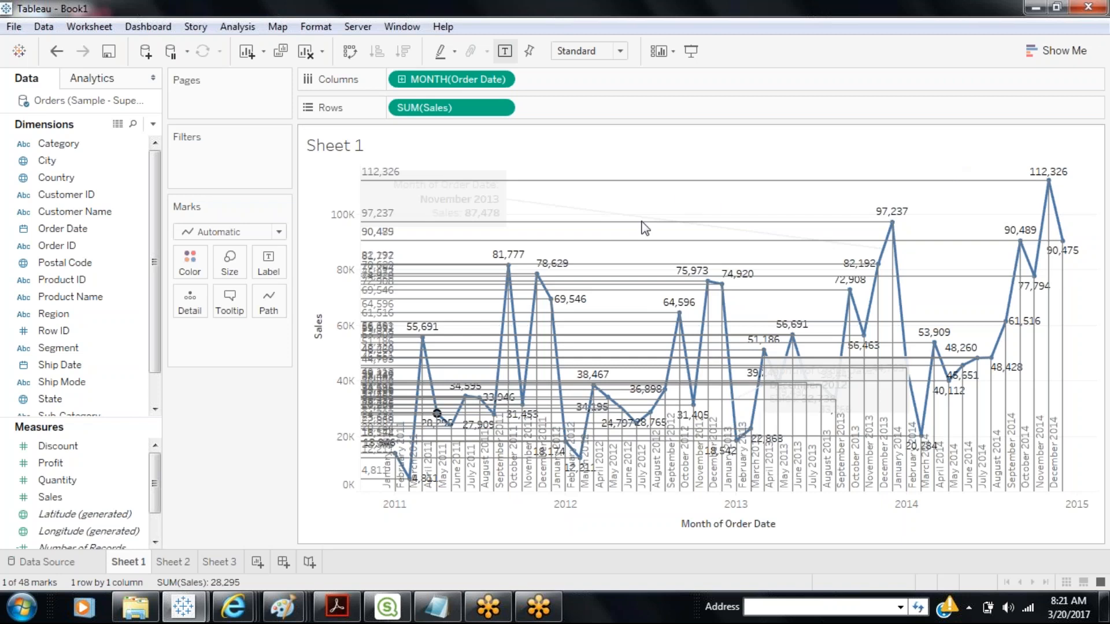
Restrict the drop lines to appear only when a mark is selected.
{"action": "right_click", "coordinate": [375, 400]}
{"action": "mouse_move", "coordinate": [439, 550]}
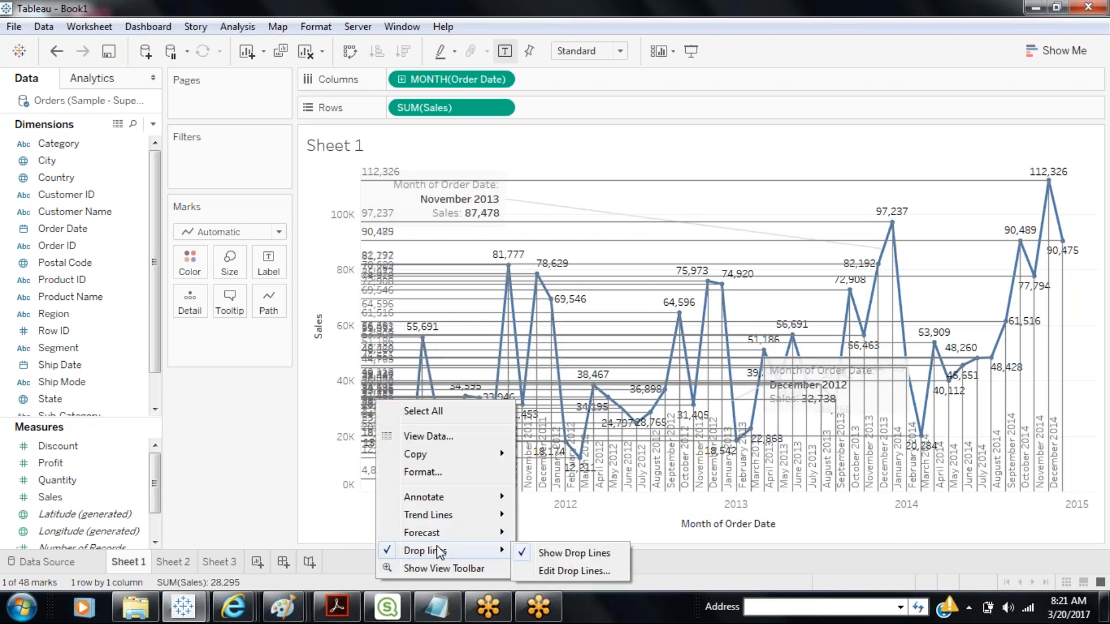
{"action": "left_click", "coordinate": [544, 572]}
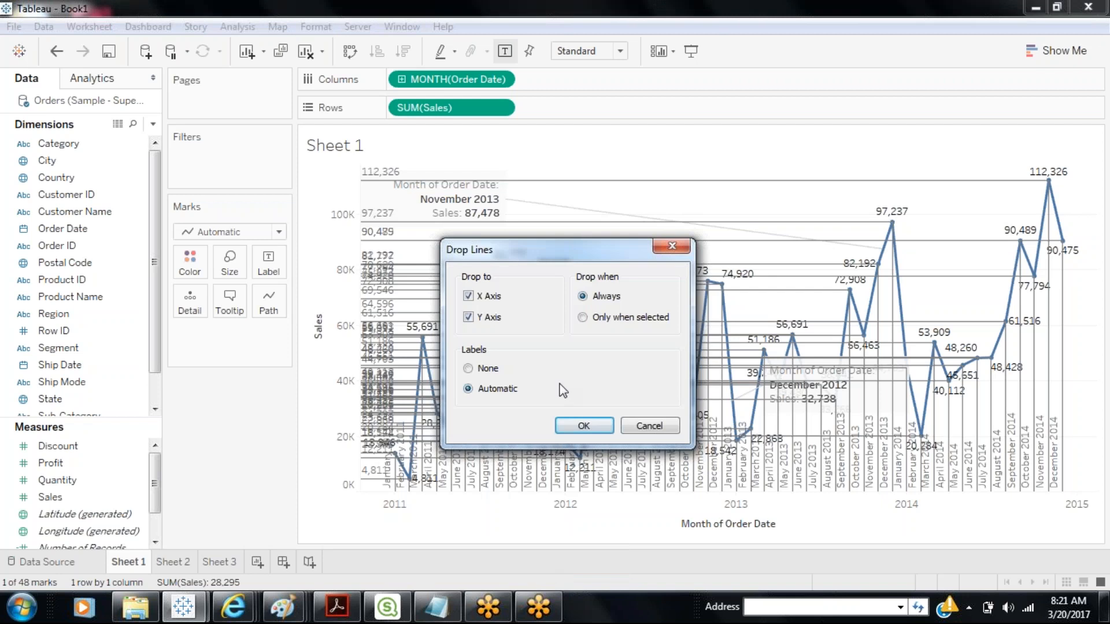
{"action": "left_click", "coordinate": [583, 317]}
{"action": "left_click", "coordinate": [602, 427]}
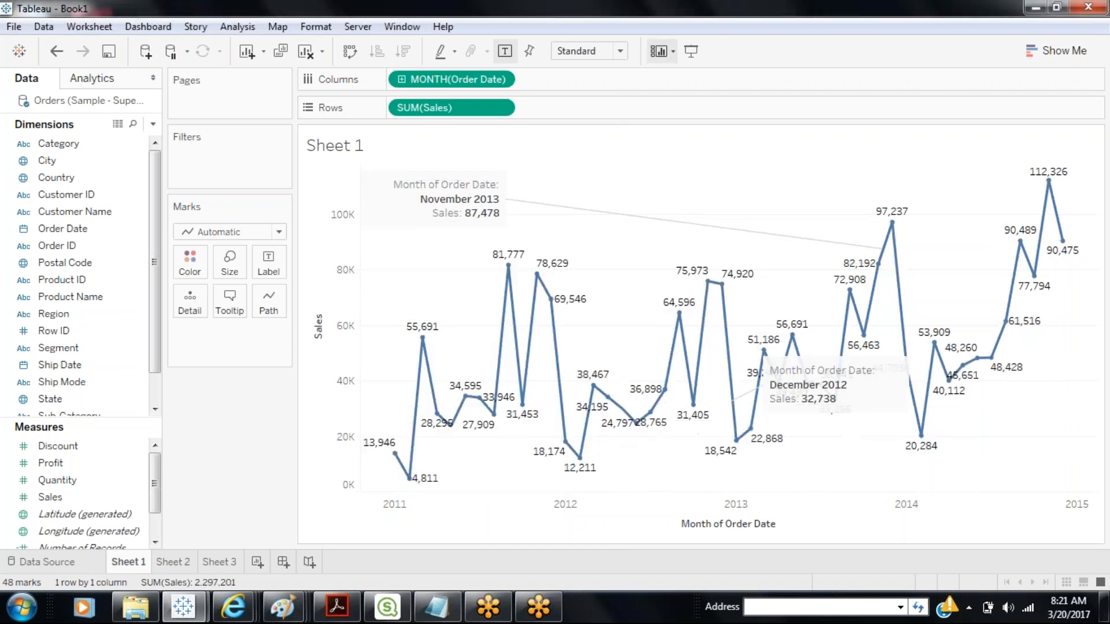
Examine the labeled drop lines in presentation mode for the November 2013 and April 2014 marks.
{"action": "left_click", "coordinate": [691, 51]}
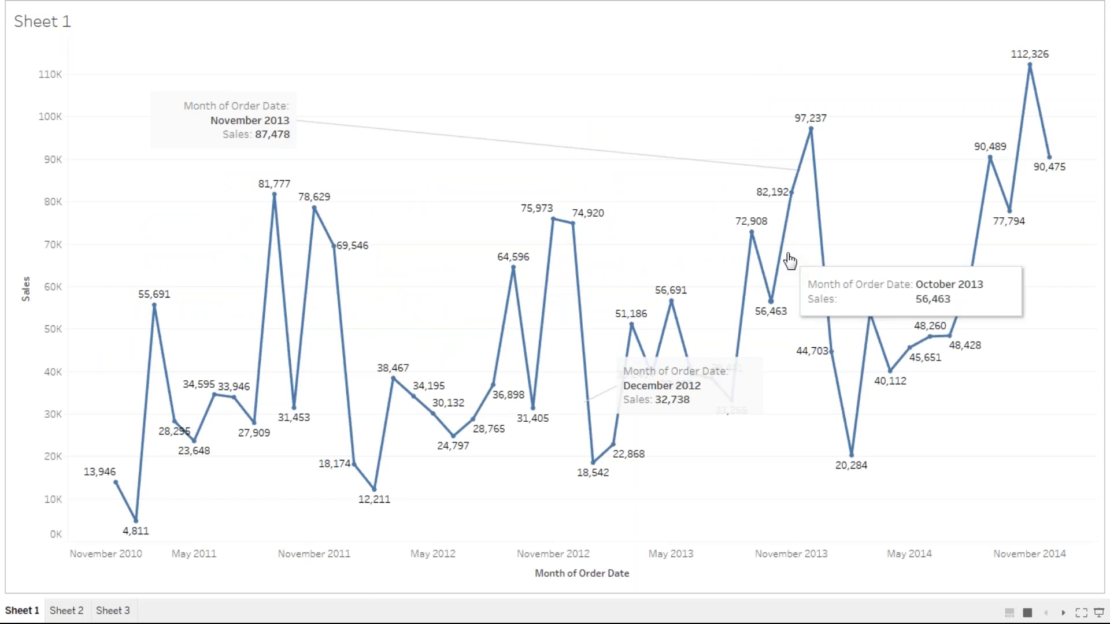
{"action": "left_click", "coordinate": [808, 208]}
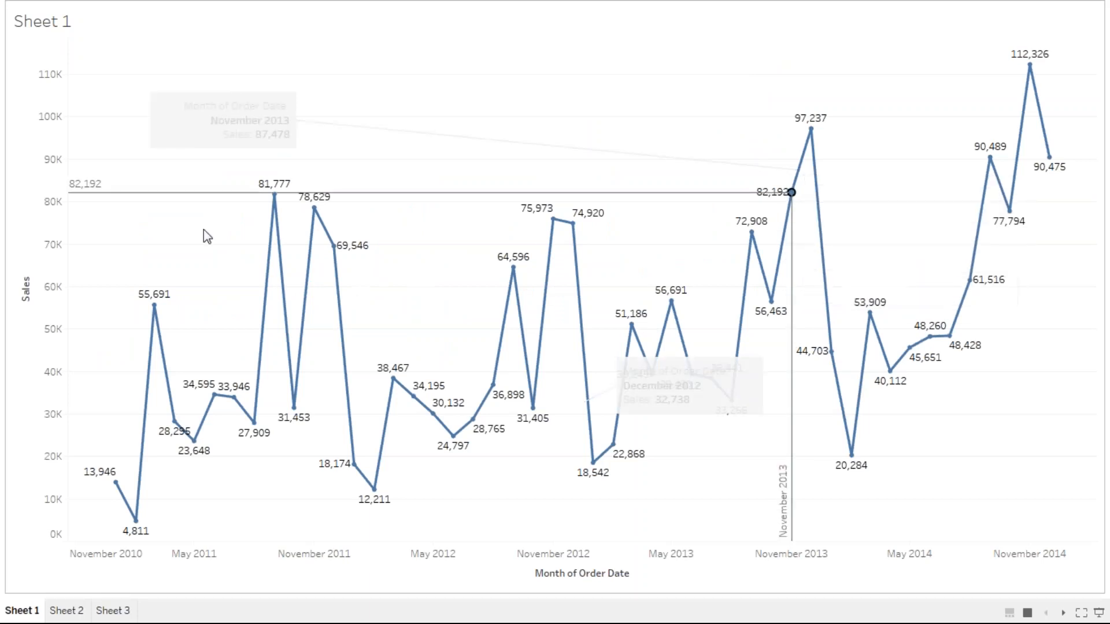
{"action": "left_click", "coordinate": [889, 371]}
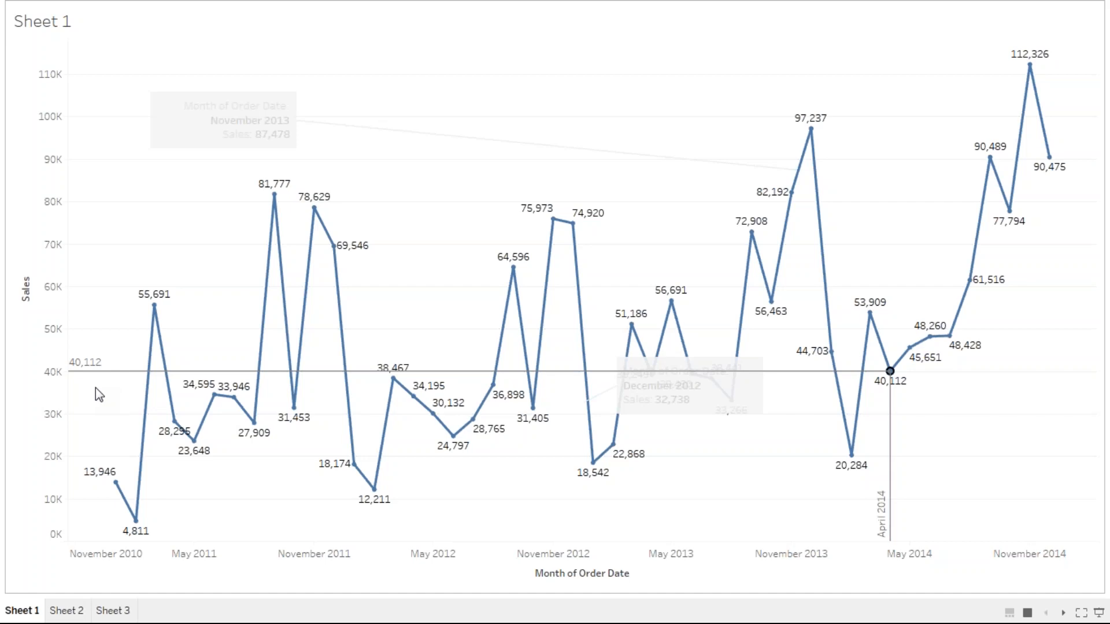
{"action": "key", "text": "Escape"}
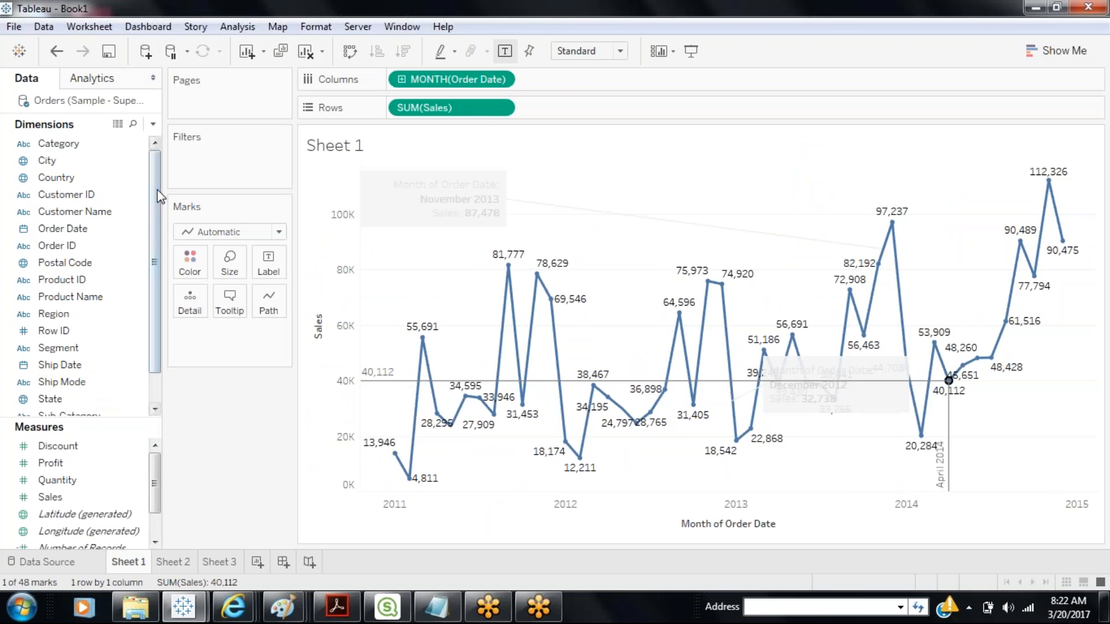
Change the Order Date level on Columns from month to continuous week and fit the chart to Entire View.
{"action": "left_click", "coordinate": [501, 79]}
{"action": "left_click", "coordinate": [491, 386]}
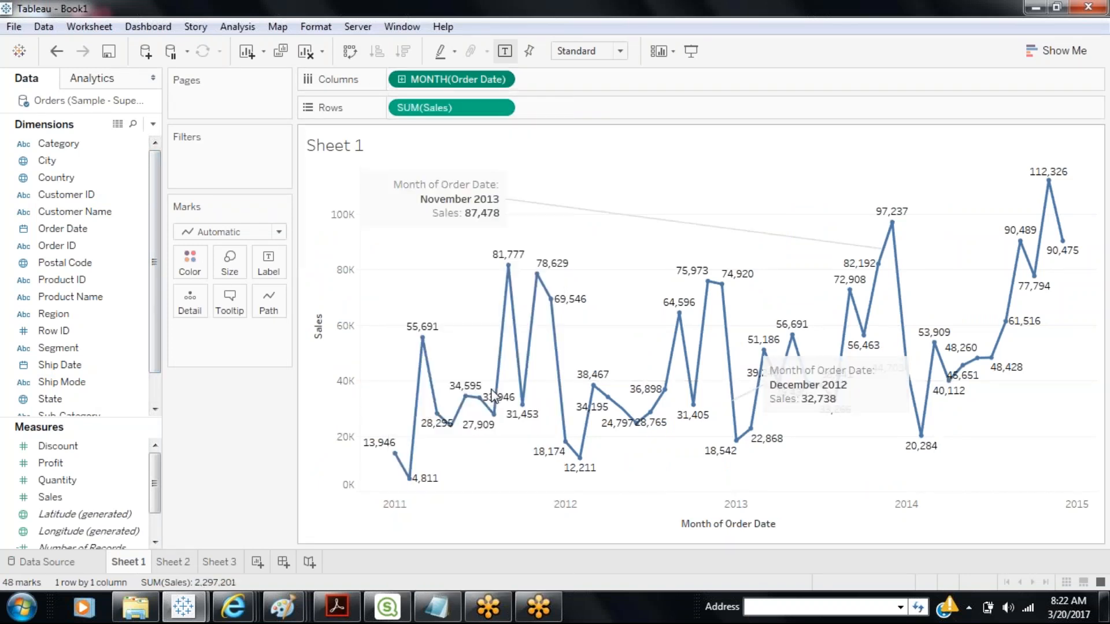
{"action": "left_click", "coordinate": [620, 51]}
{"action": "left_click", "coordinate": [585, 117]}
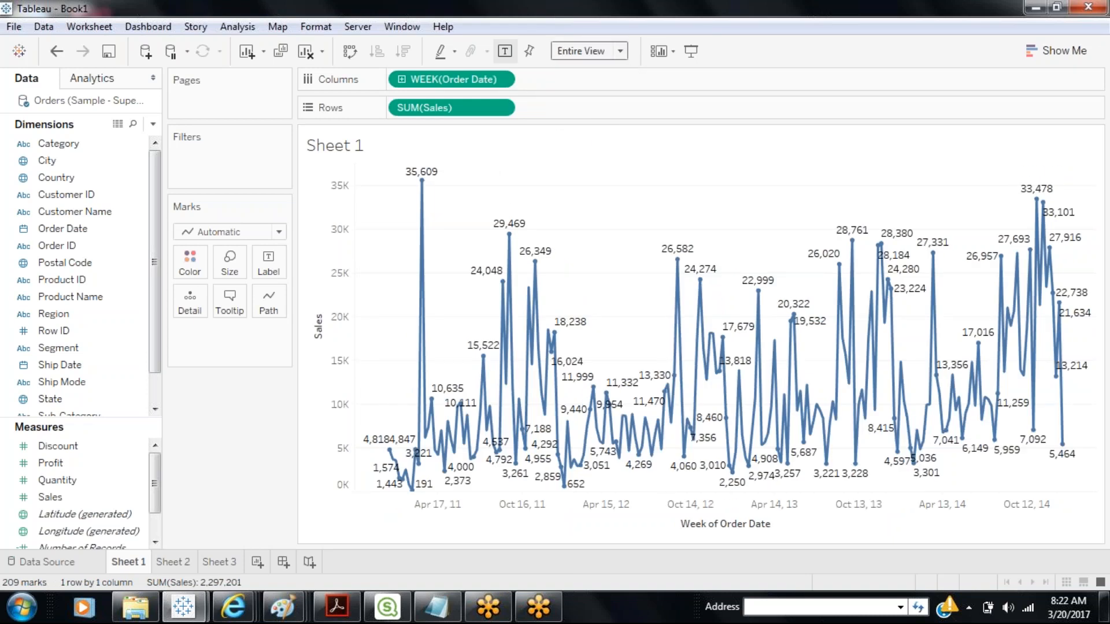
Examine the weekly chart's drop lines in presentation mode for marks in May 2013, September 7, 2014, November 23, 2014 and June 12, 2011.
{"action": "left_click", "coordinate": [689, 52]}
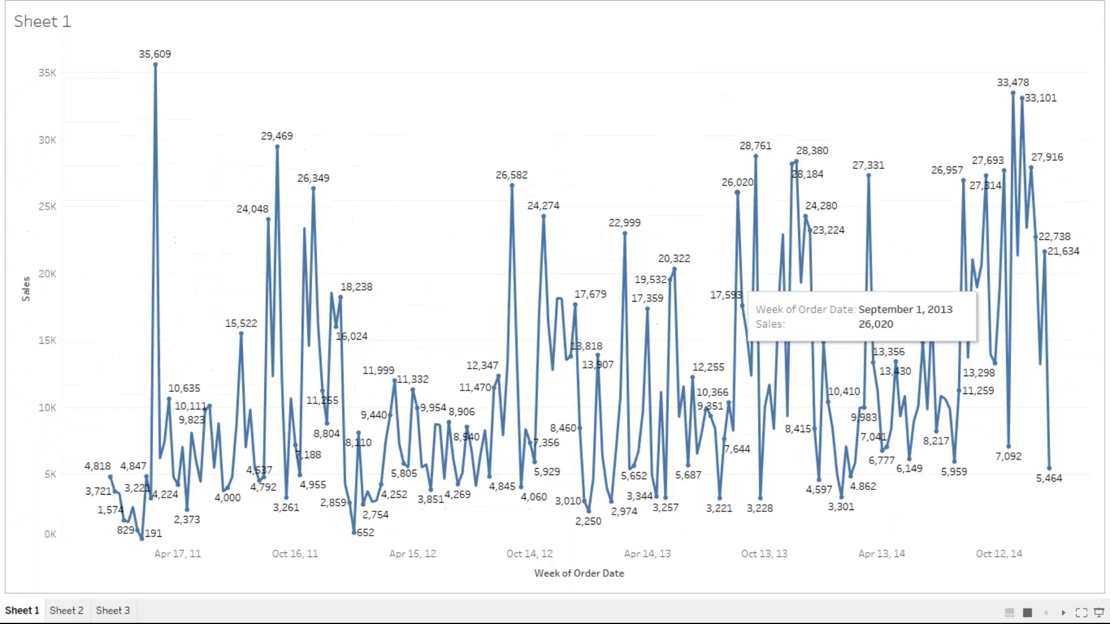
{"action": "left_click", "coordinate": [672, 363]}
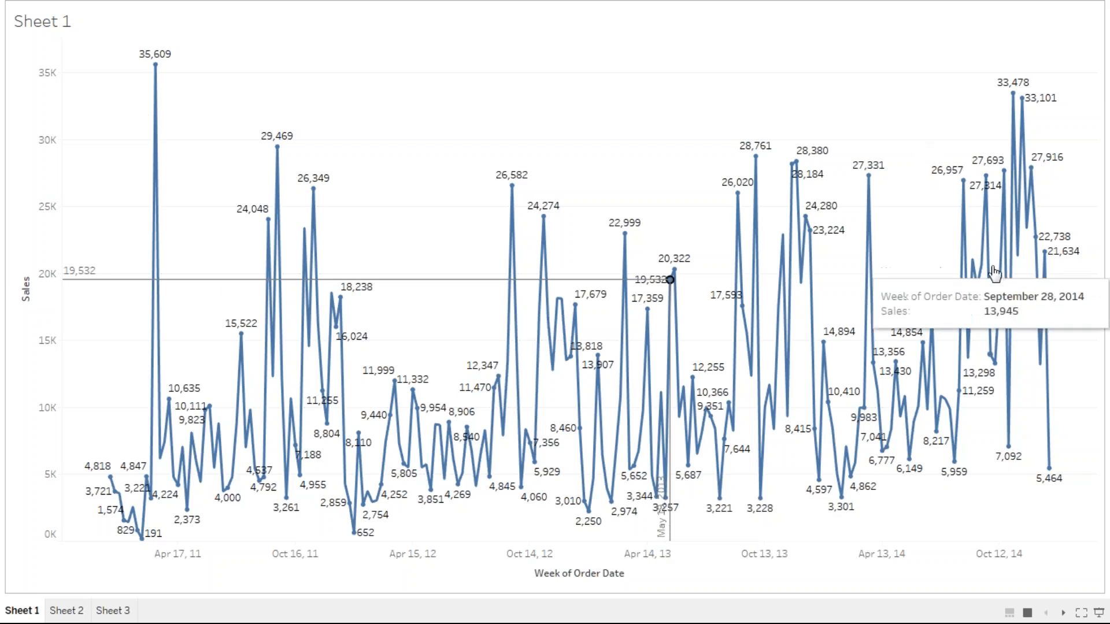
{"action": "left_click", "coordinate": [977, 288]}
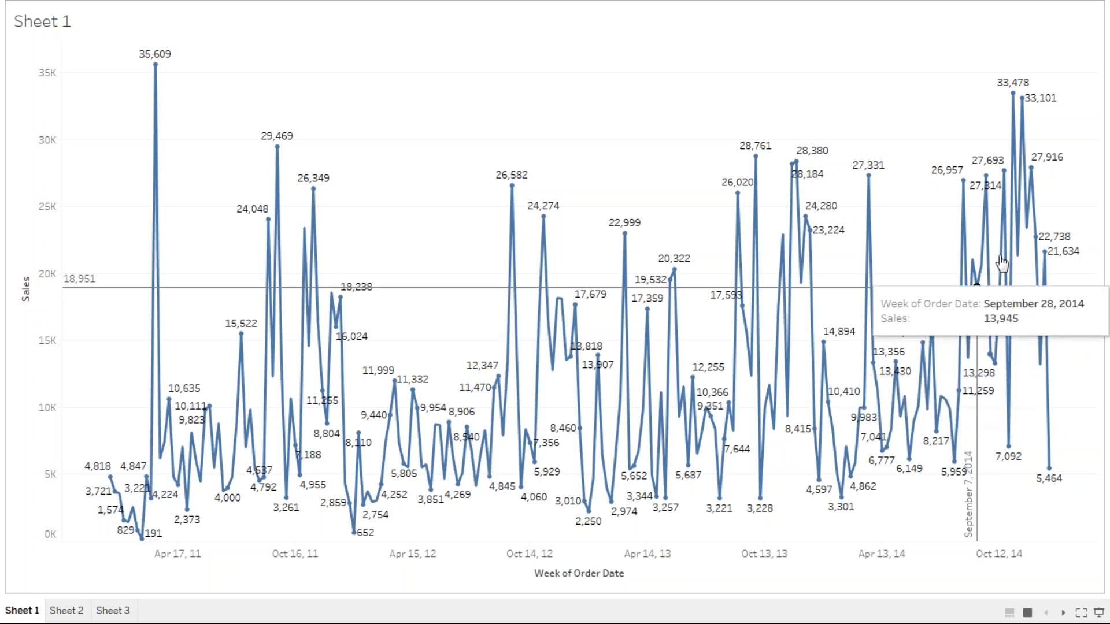
{"action": "left_click", "coordinate": [1026, 233]}
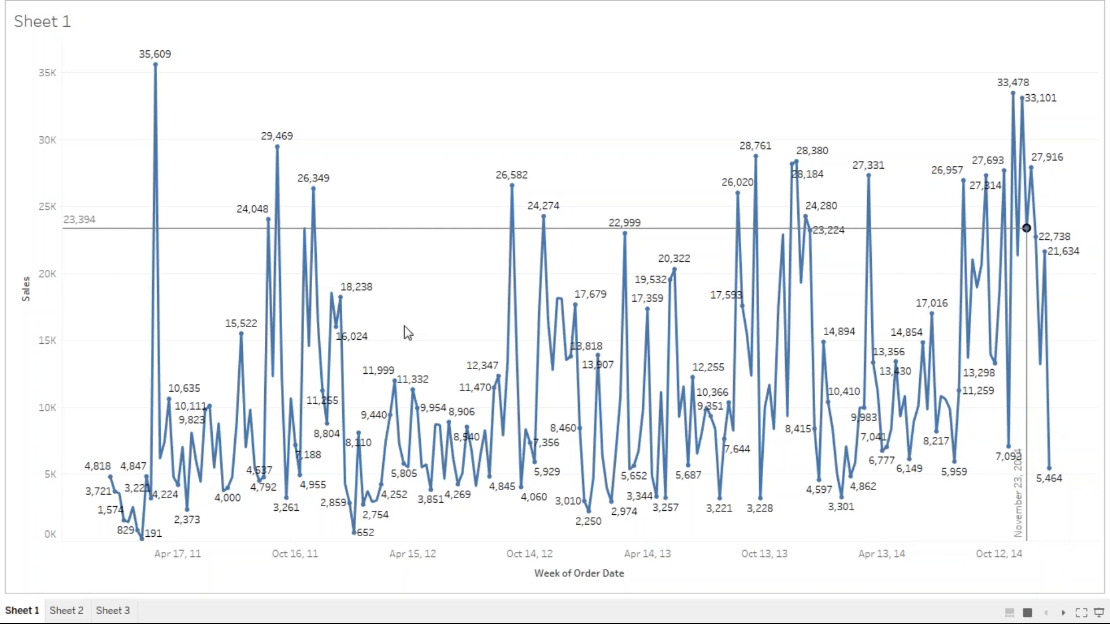
{"action": "left_click", "coordinate": [213, 470]}
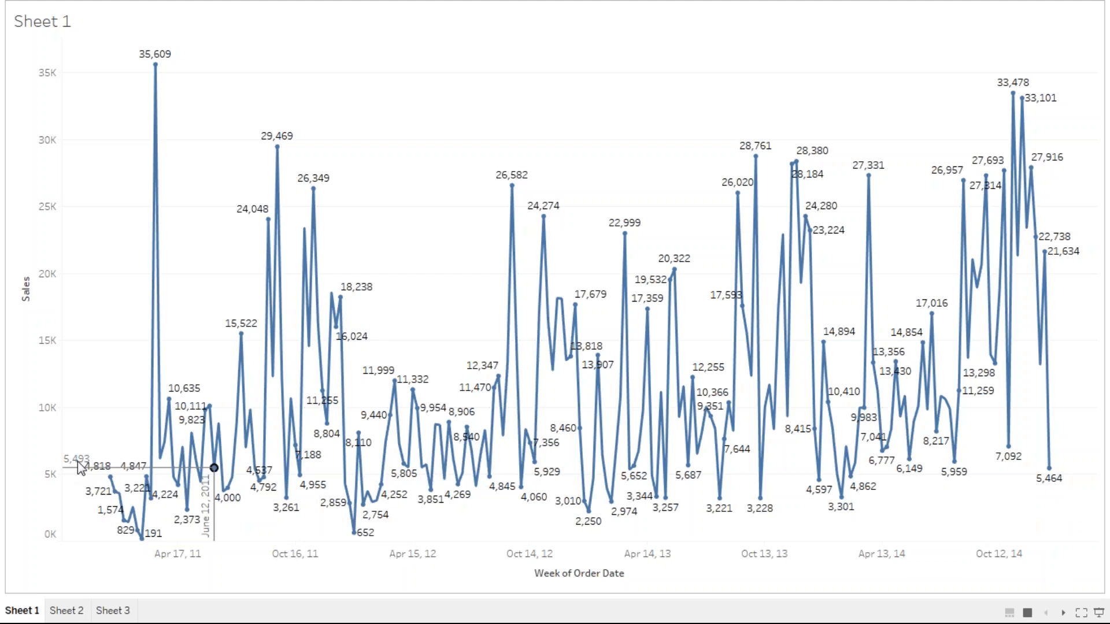
{"action": "key", "text": "Escape"}
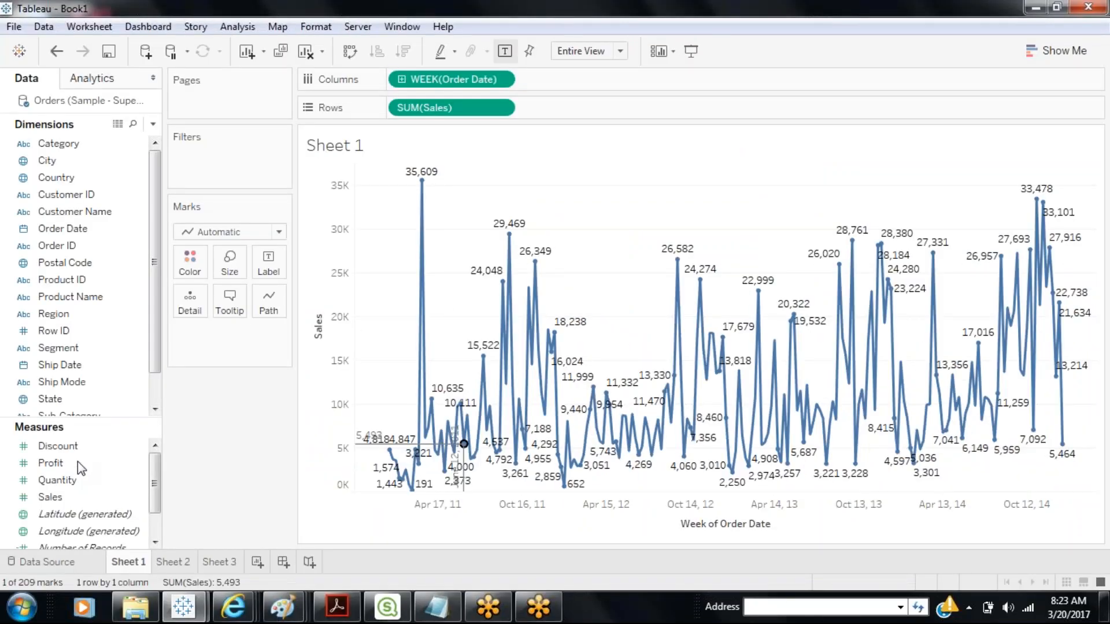
Save the workbook as Sample20_1 in the Tableau\8 folder, in Tableau Workbook (*.twb) format.
{"action": "left_click", "coordinate": [109, 52]}
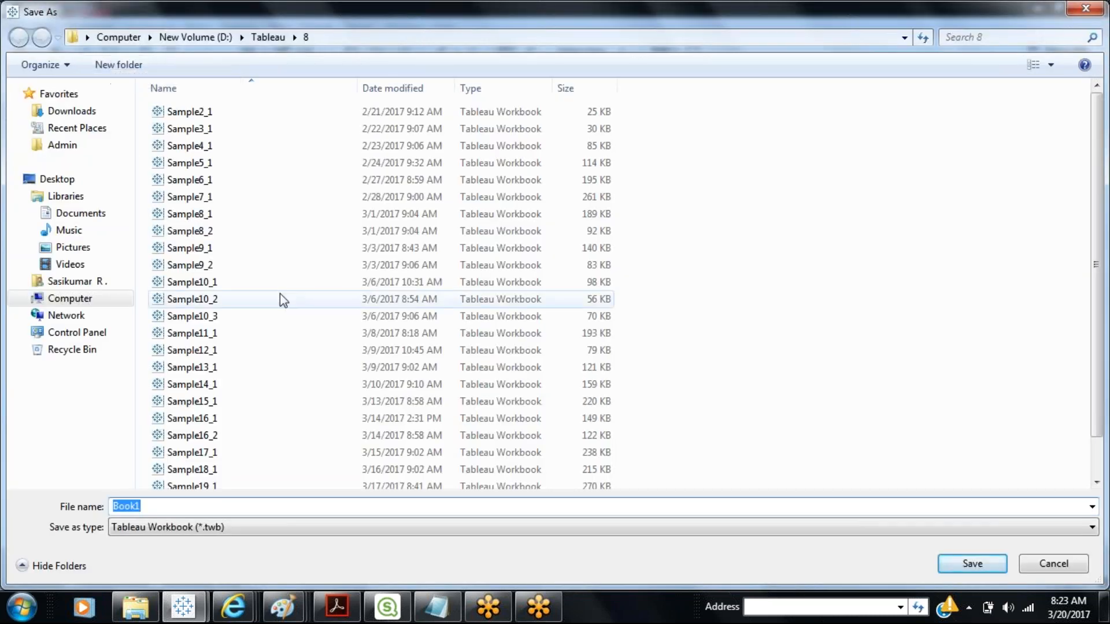
{"action": "type", "text": "Sa"}
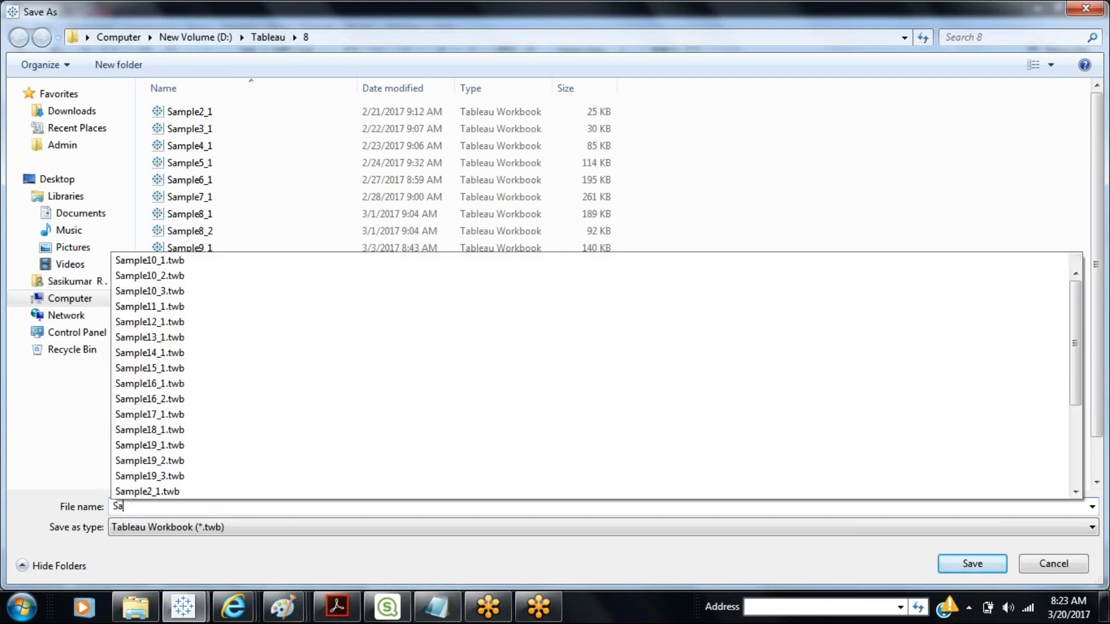
{"action": "type", "text": "mple20"}
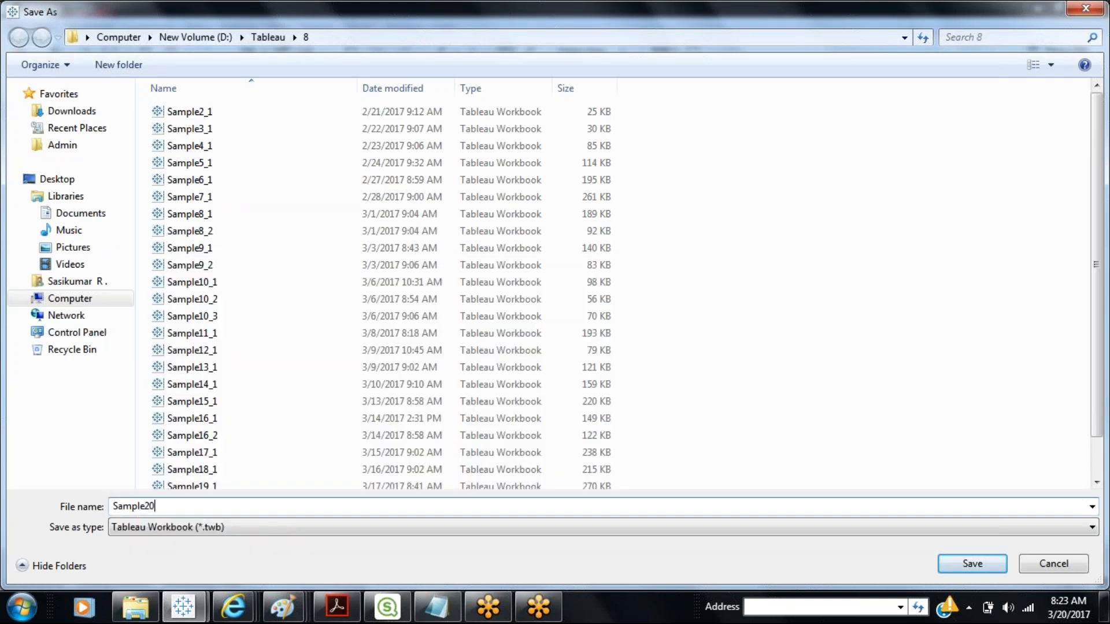
{"action": "type", "text": "_1"}
{"action": "left_click", "coordinate": [973, 568]}
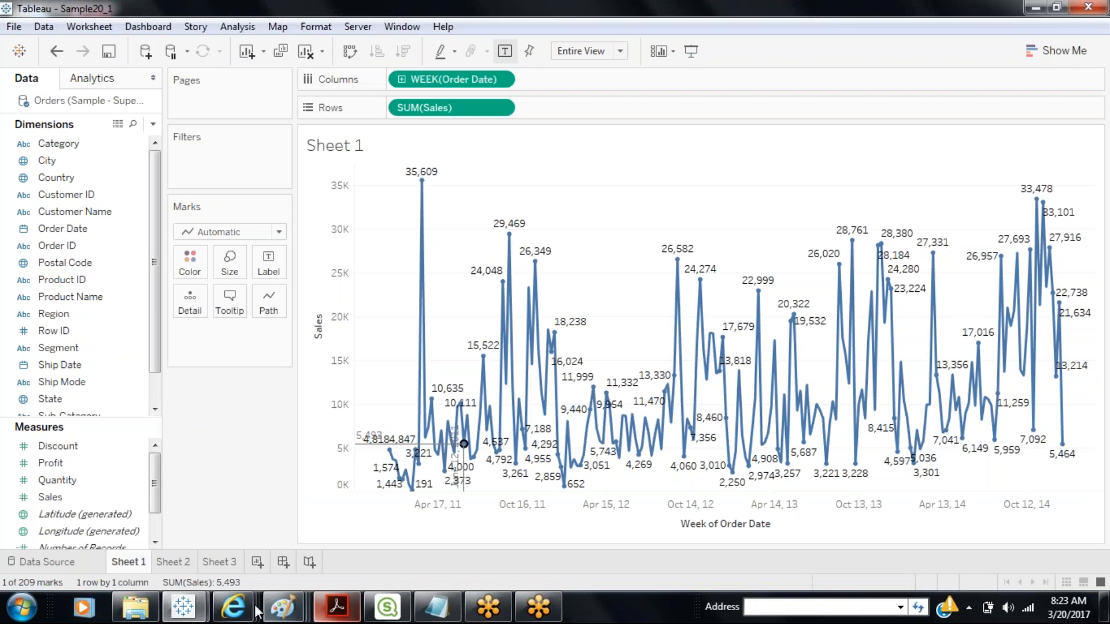
Create a new dashboard and place Sheet 1 in it as a tiled view.
{"action": "left_click", "coordinate": [283, 562]}
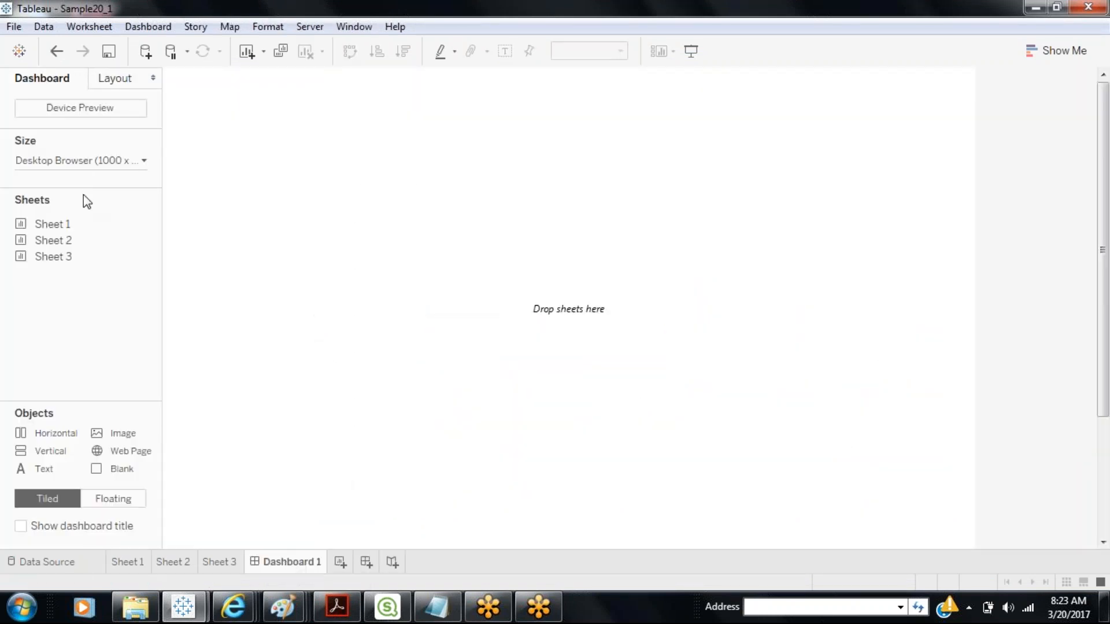
{"action": "mouse_move", "coordinate": [72, 227]}
{"action": "left_click_drag", "start_coordinate": [71, 225], "coordinate": [459, 203]}
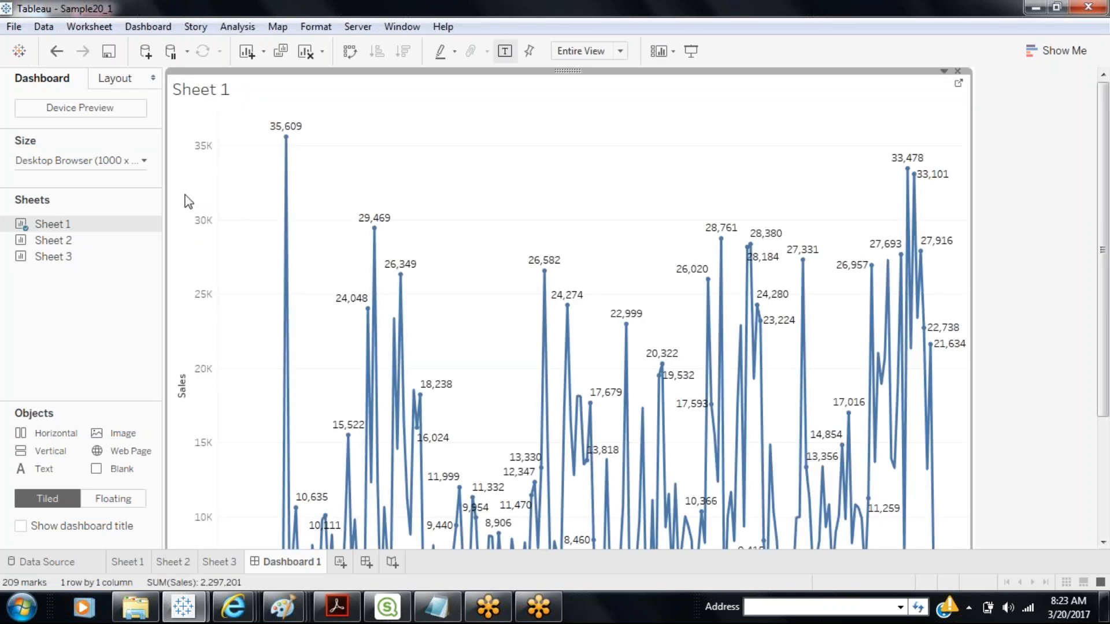
Try the Full Screen (1024 x 768) fixed size for the dashboard, and settle on Laptop Browser (800 x 600).
{"action": "left_click", "coordinate": [145, 162]}
{"action": "left_click", "coordinate": [121, 213]}
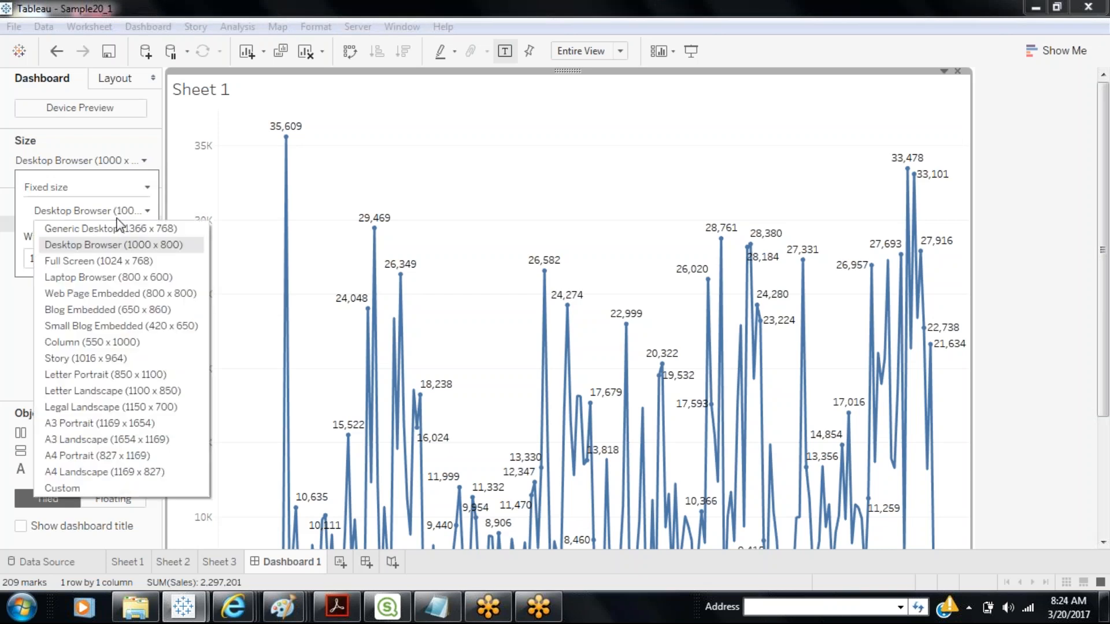
{"action": "left_click", "coordinate": [103, 263]}
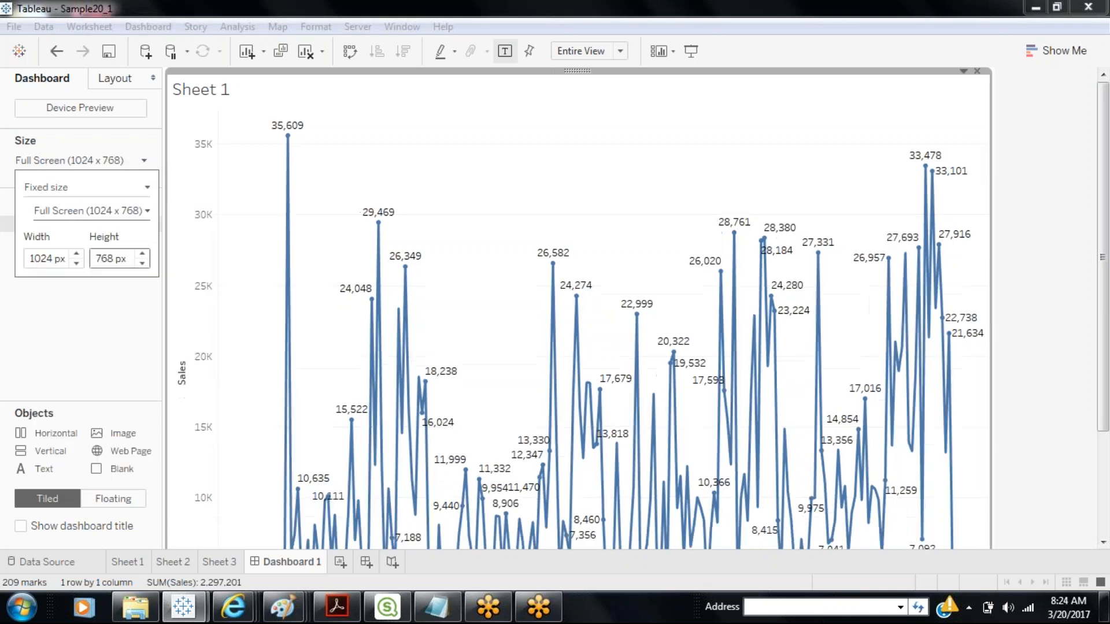
{"action": "left_click", "coordinate": [130, 211]}
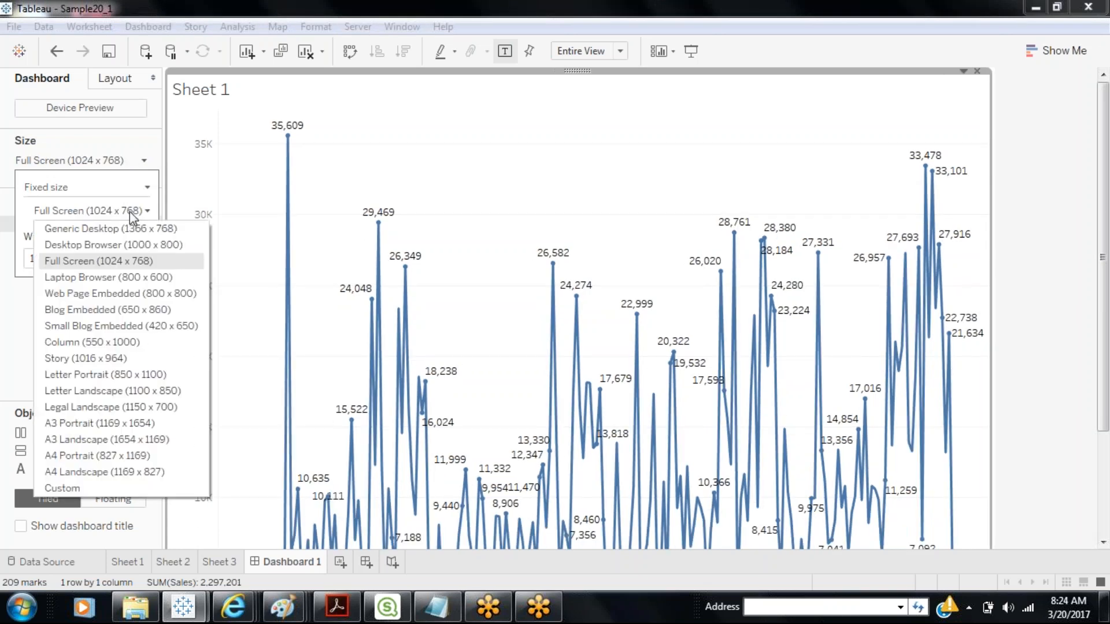
{"action": "left_click", "coordinate": [112, 278]}
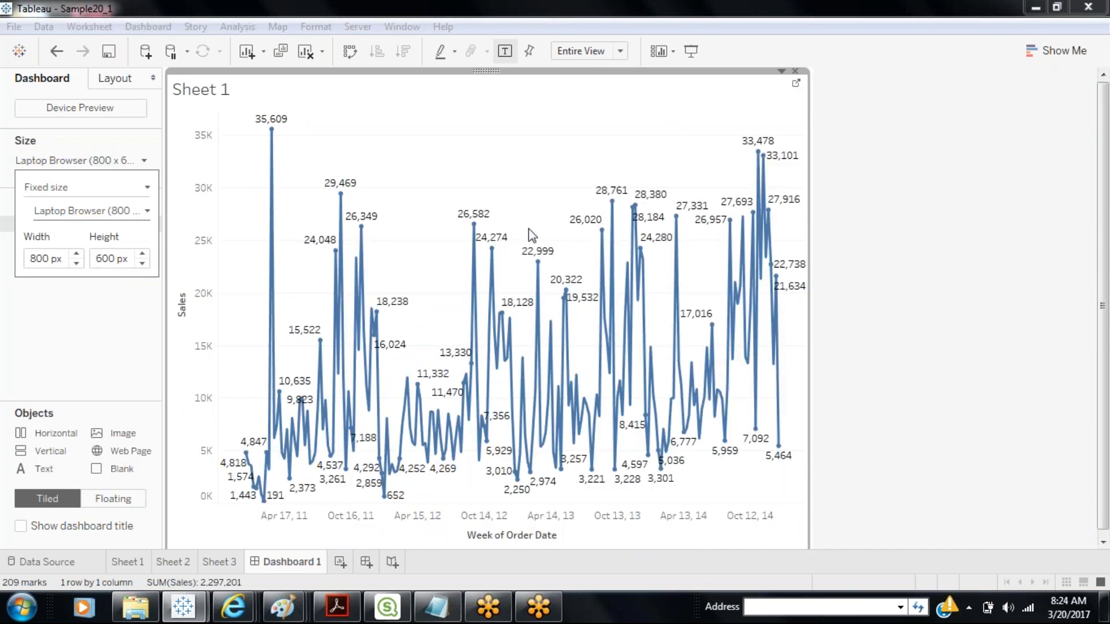
Preview the dashboard on devices, switching from Tablet to Phone and checking the Nokia Lumia 520 and Nokia Lumia 1020 models.
{"action": "left_click", "coordinate": [80, 107]}
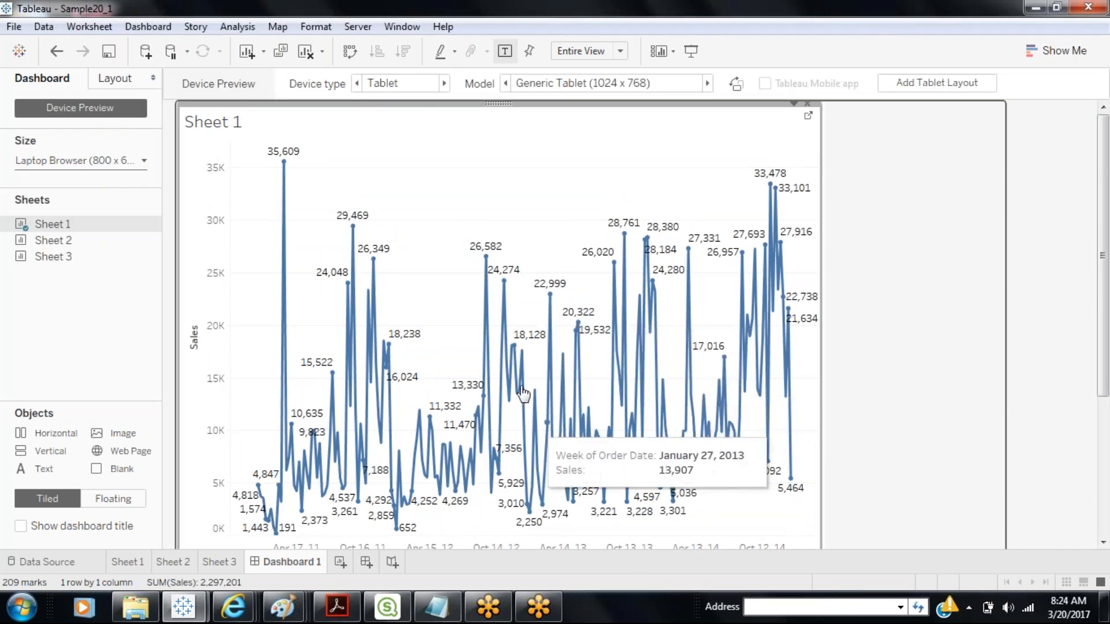
{"action": "left_click", "coordinate": [443, 83]}
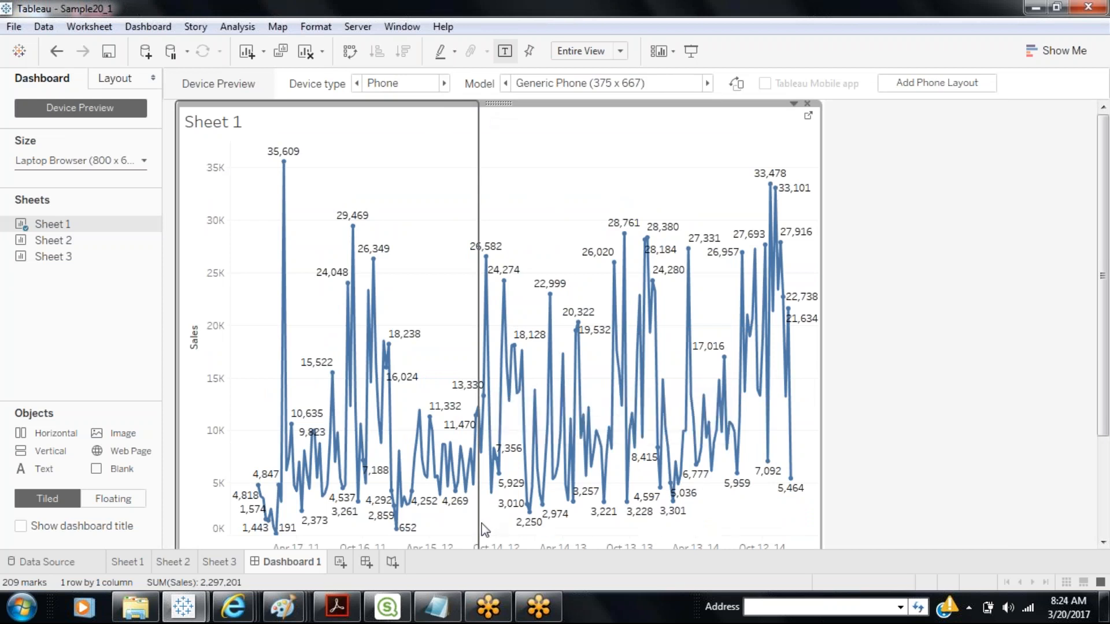
{"action": "left_click", "coordinate": [505, 84]}
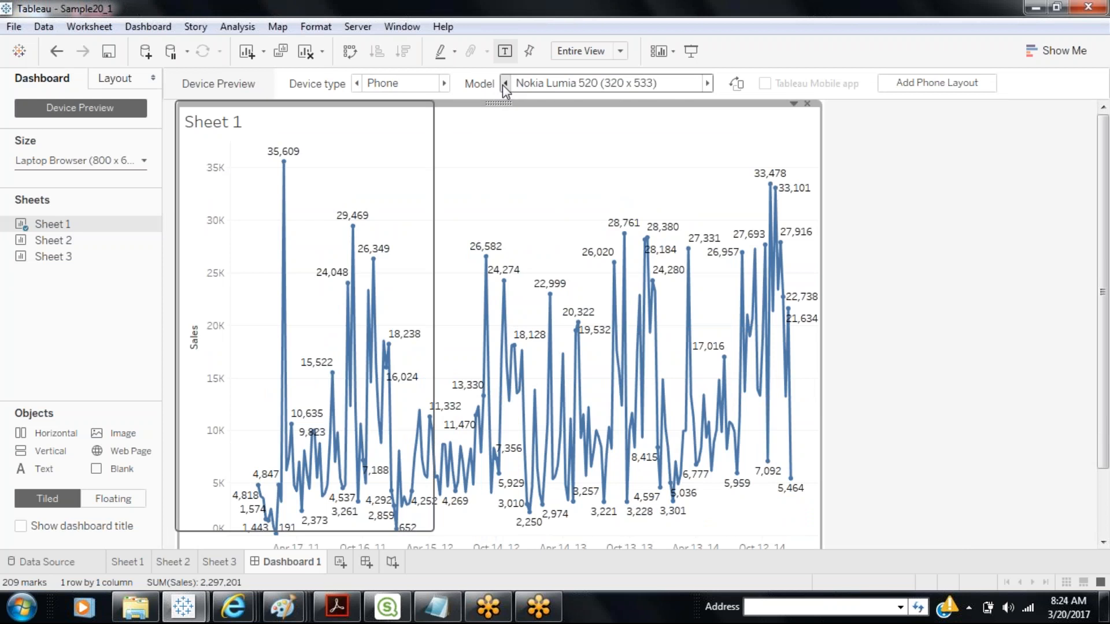
{"action": "left_click", "coordinate": [505, 84]}
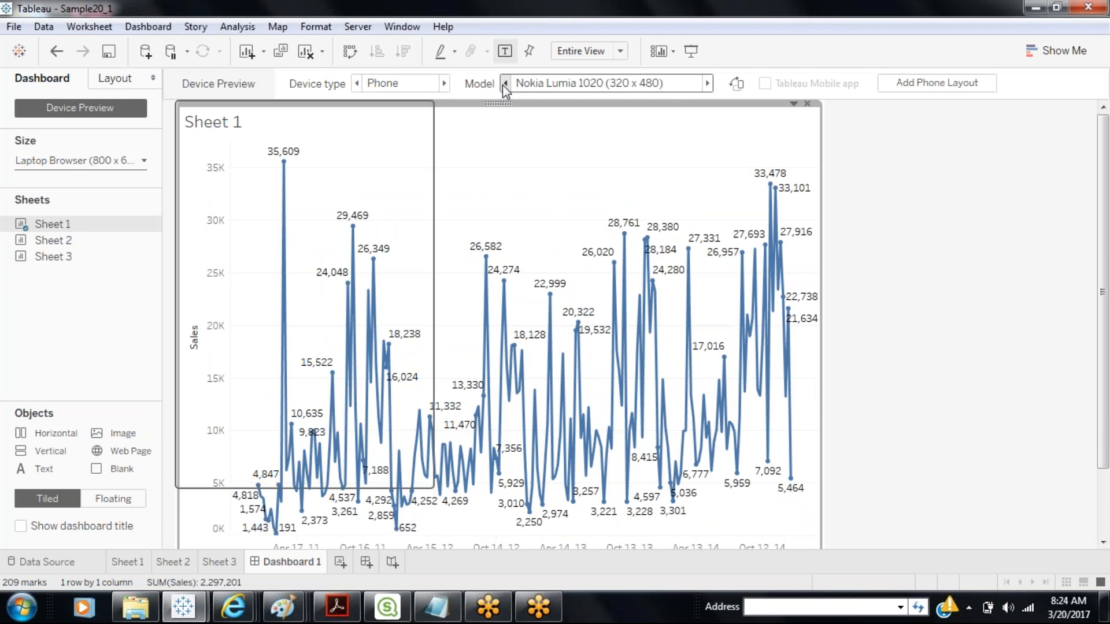
Browse other phone models in the device preview, including iPhone 6s Plus and iPhone 6, and return to Generic Phone (375 x 667).
{"action": "left_click", "coordinate": [708, 85]}
{"action": "left_click", "coordinate": [708, 85]}
{"action": "left_click", "coordinate": [707, 84]}
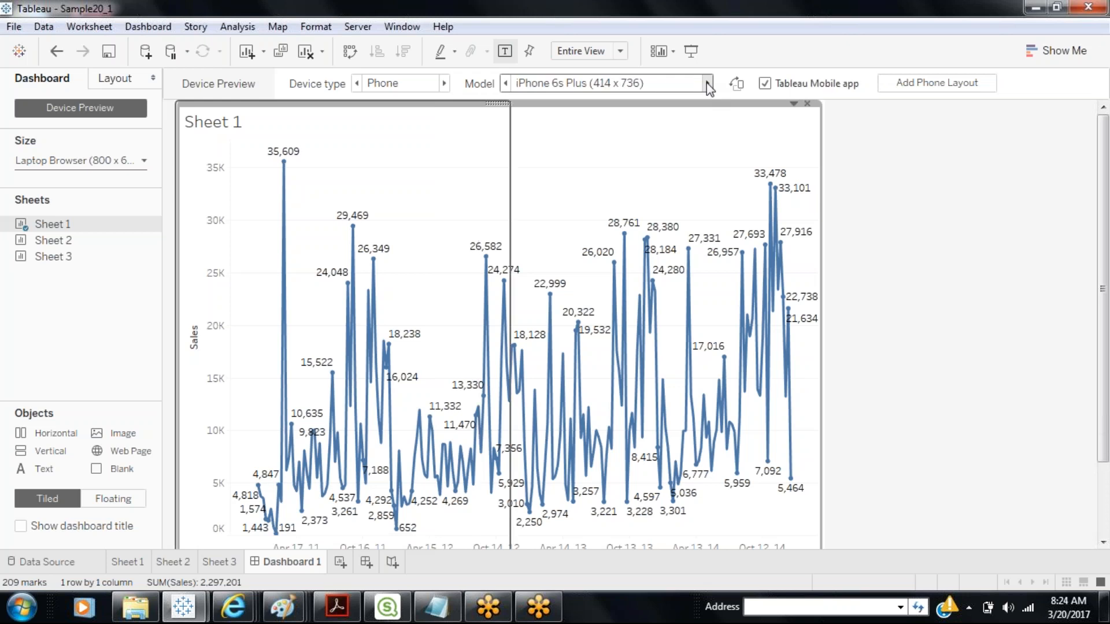
{"action": "left_click", "coordinate": [707, 85]}
{"action": "left_click", "coordinate": [707, 84]}
{"action": "left_click", "coordinate": [707, 85]}
{"action": "left_click", "coordinate": [707, 85]}
{"action": "left_click", "coordinate": [504, 83]}
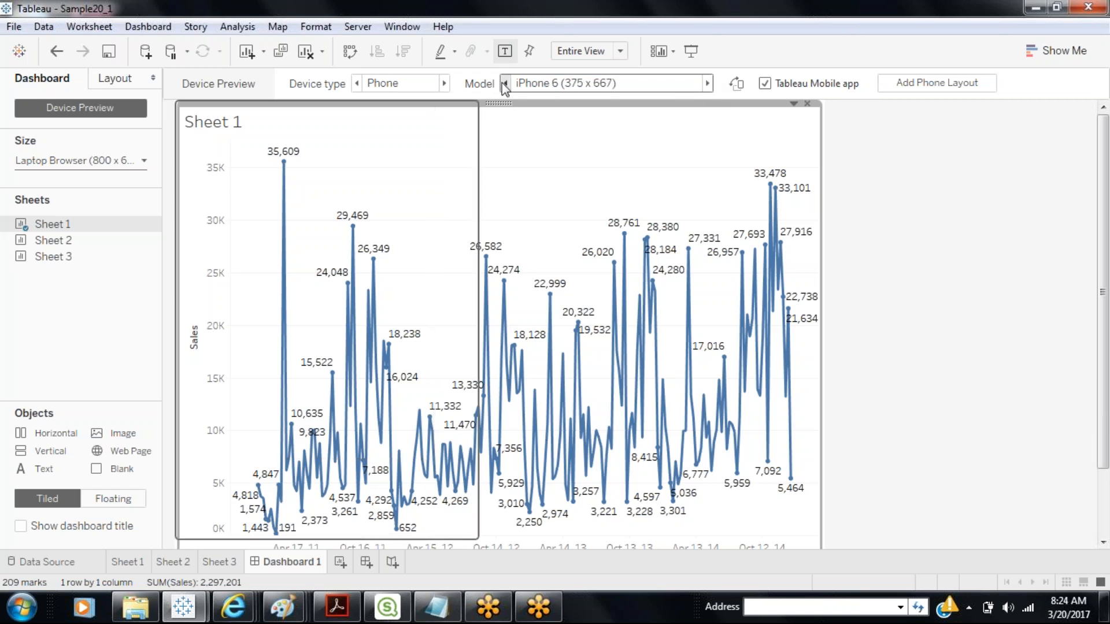
{"action": "left_click", "coordinate": [503, 83]}
{"action": "left_click", "coordinate": [503, 84]}
{"action": "left_click", "coordinate": [503, 84]}
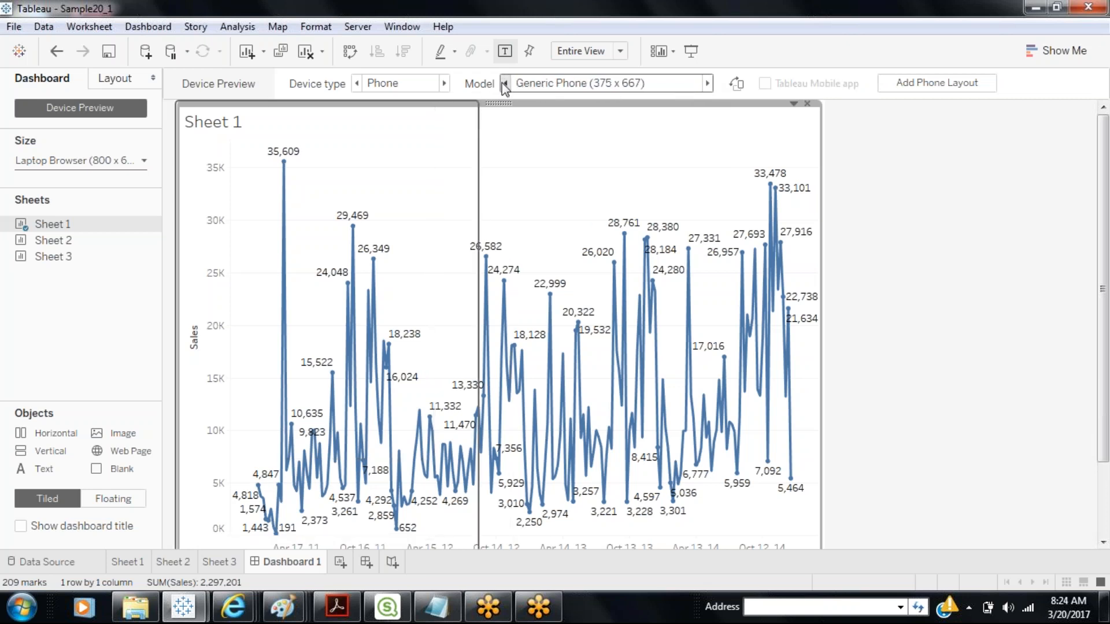
Return the device preview to Default and try the A4 Portrait (827 x 1169) fixed size for the dashboard.
{"action": "left_click", "coordinate": [443, 84]}
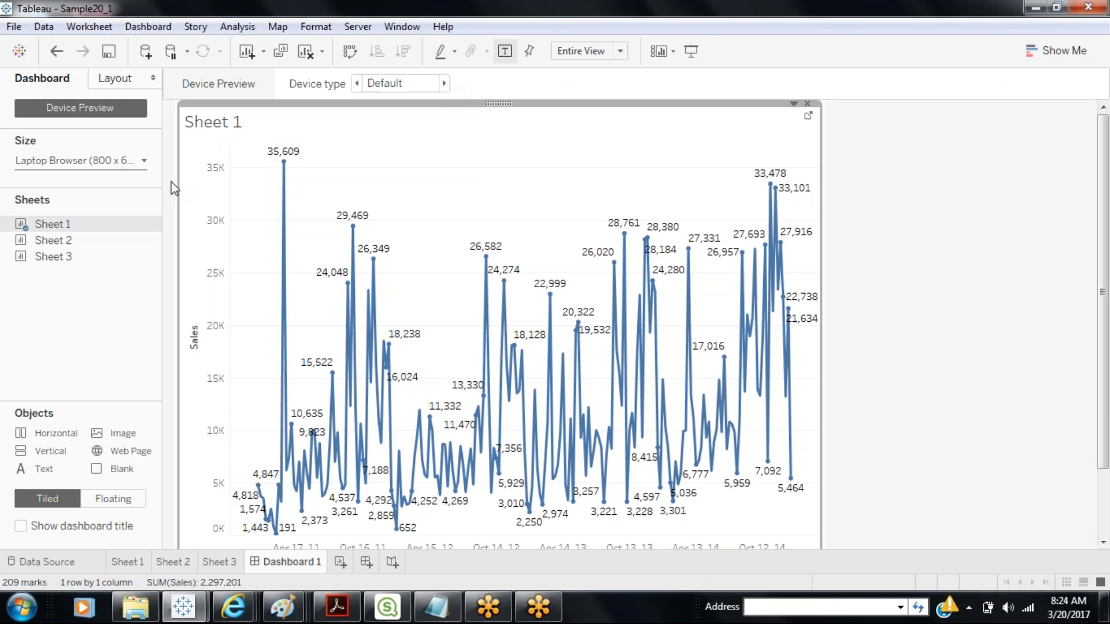
{"action": "left_click", "coordinate": [144, 161]}
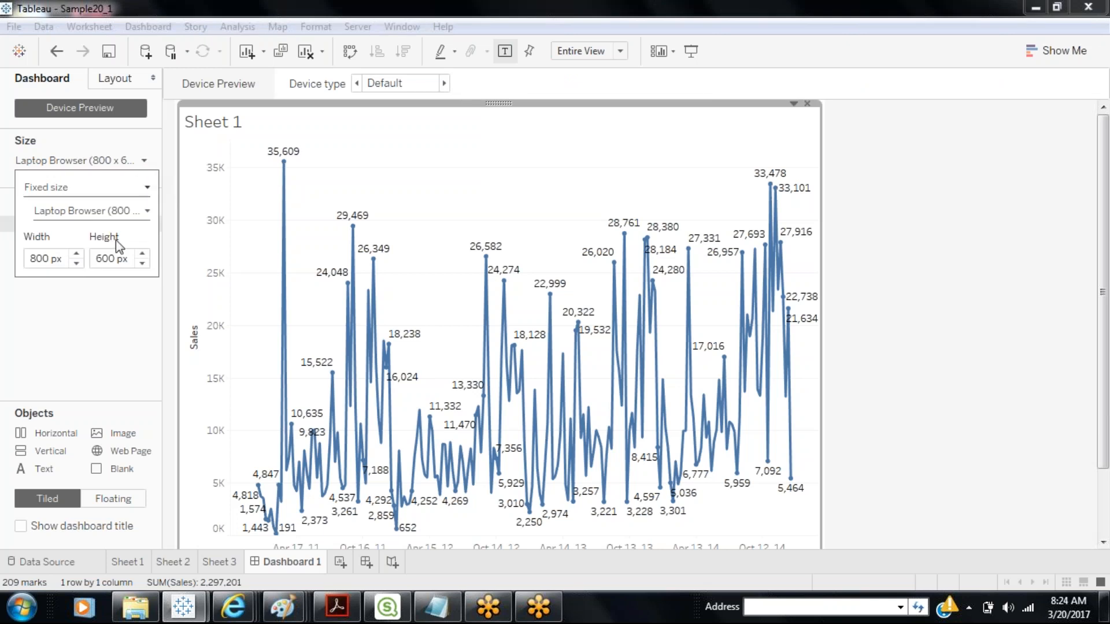
{"action": "left_click", "coordinate": [124, 213]}
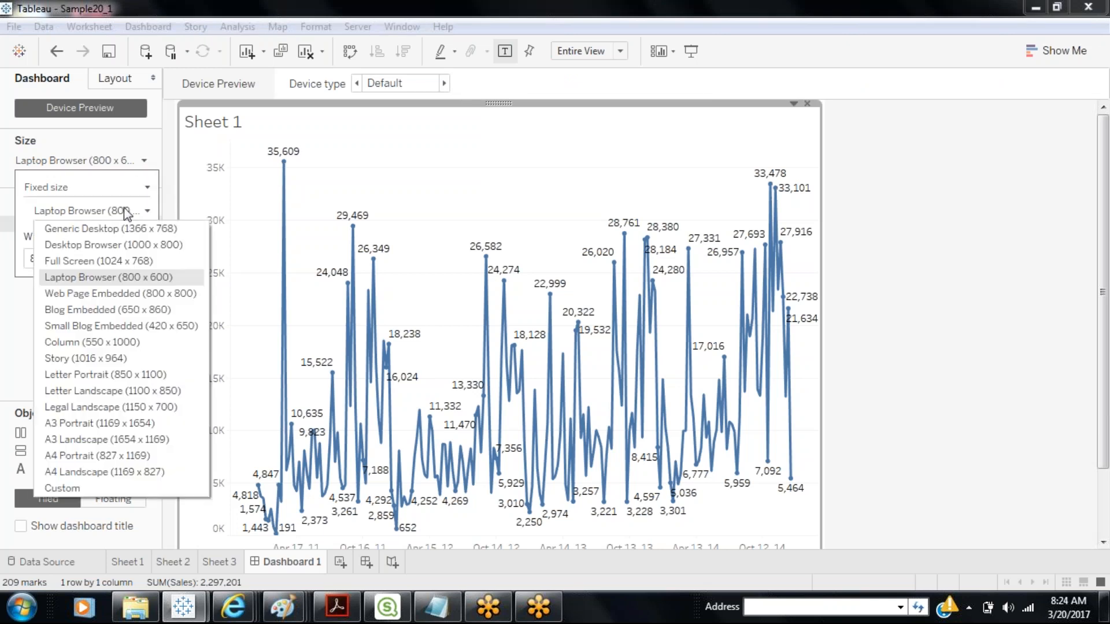
{"action": "left_click", "coordinate": [118, 455]}
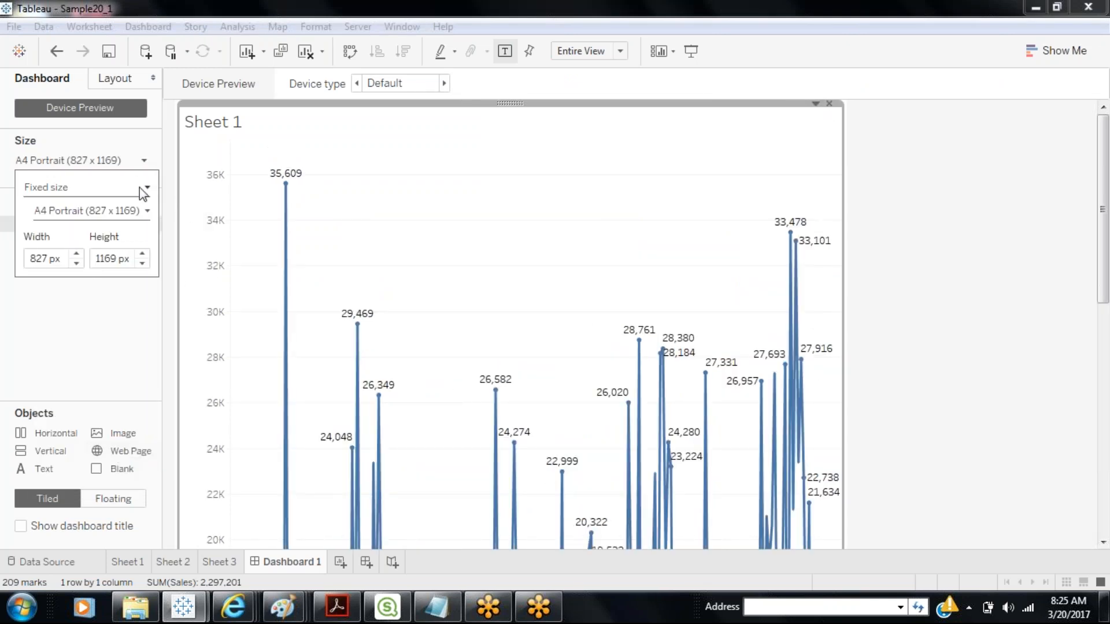
Try the A4 Landscape (1169 x 827) fixed size and look across the widened dashboard.
{"action": "left_click", "coordinate": [141, 161]}
{"action": "left_click", "coordinate": [141, 161]}
{"action": "left_click", "coordinate": [137, 203]}
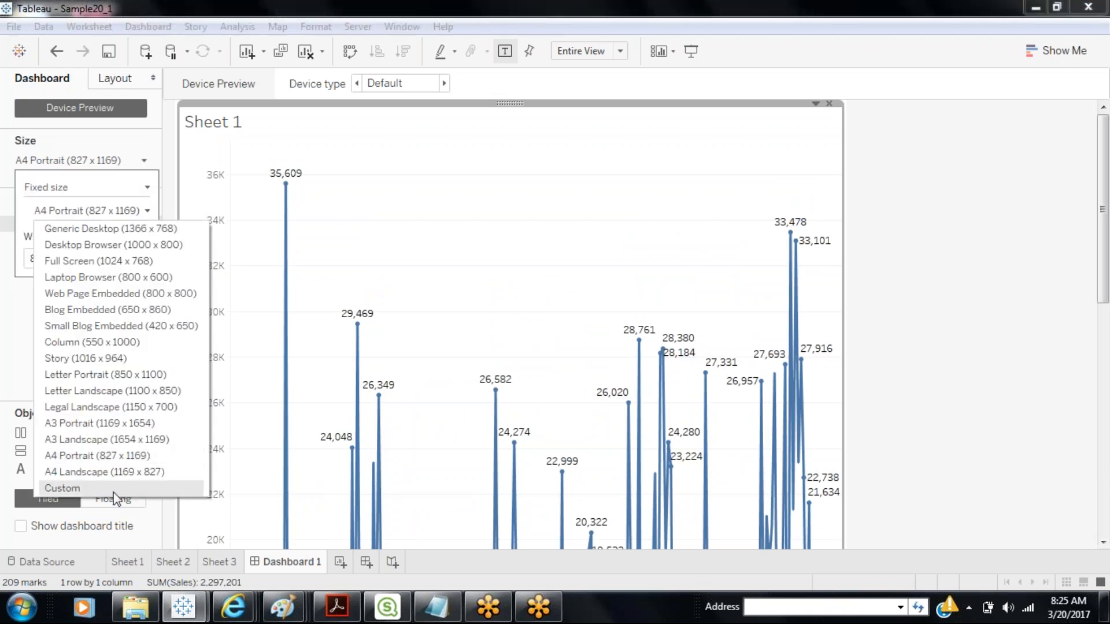
{"action": "left_click", "coordinate": [112, 471]}
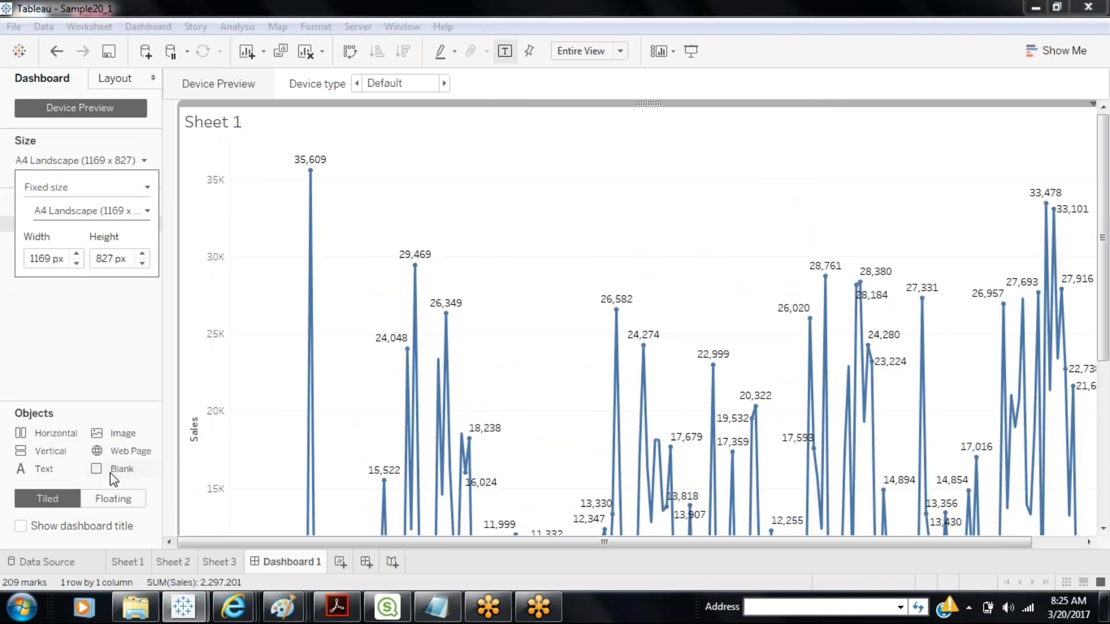
{"action": "left_click_drag", "start_coordinate": [709, 545], "coordinate": [889, 547]}
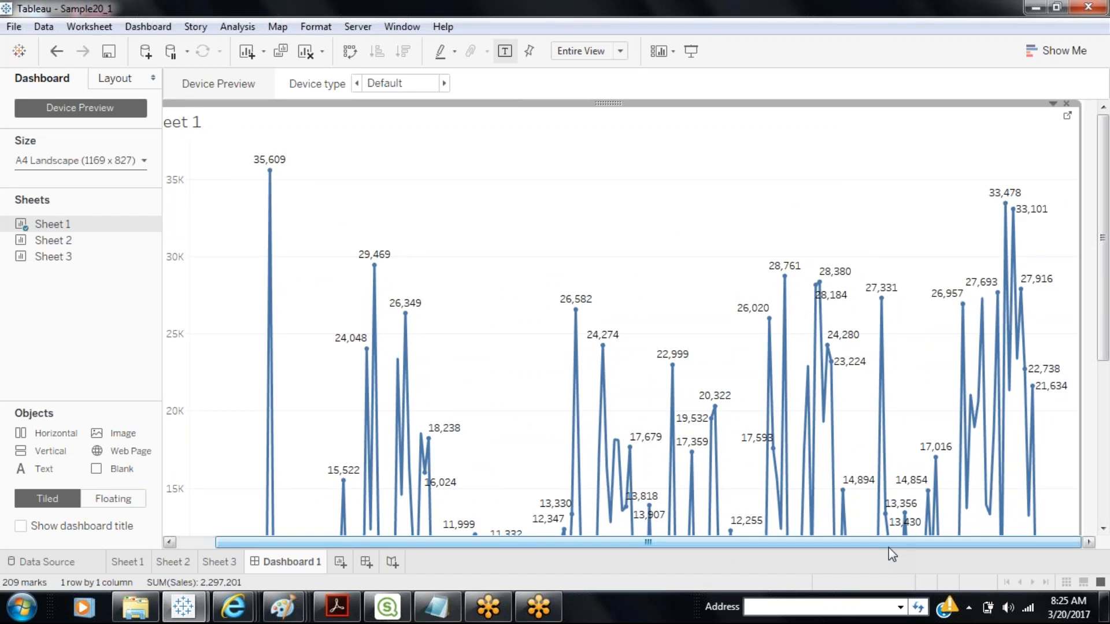
Set the dashboard's fixed size to Desktop Browser (1000 x 800).
{"action": "left_click", "coordinate": [114, 163]}
{"action": "left_click", "coordinate": [107, 210]}
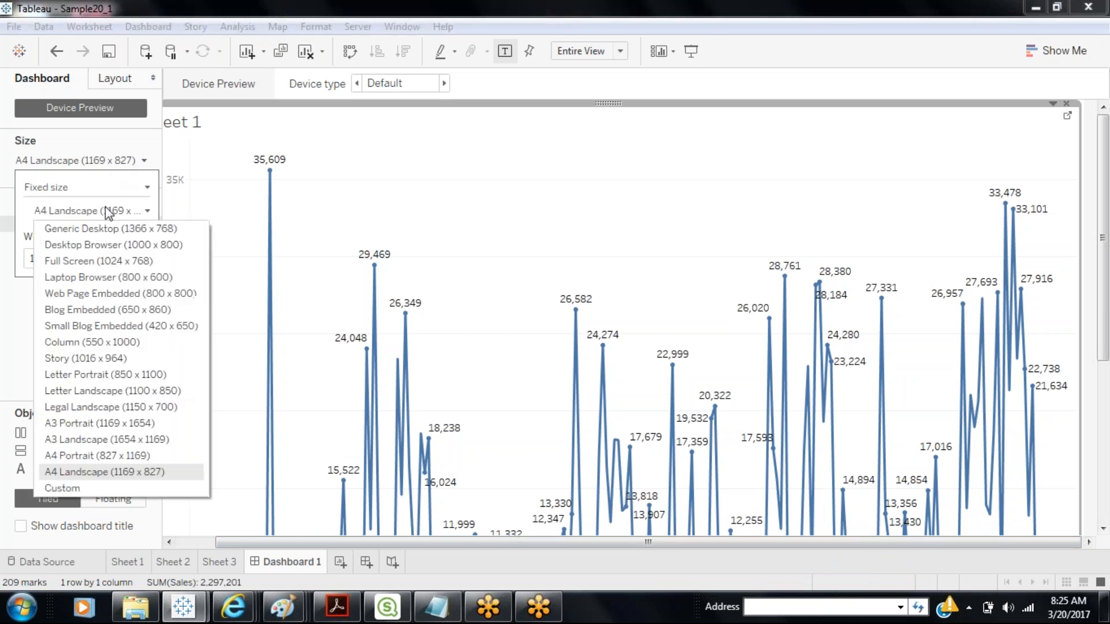
{"action": "left_click", "coordinate": [98, 241]}
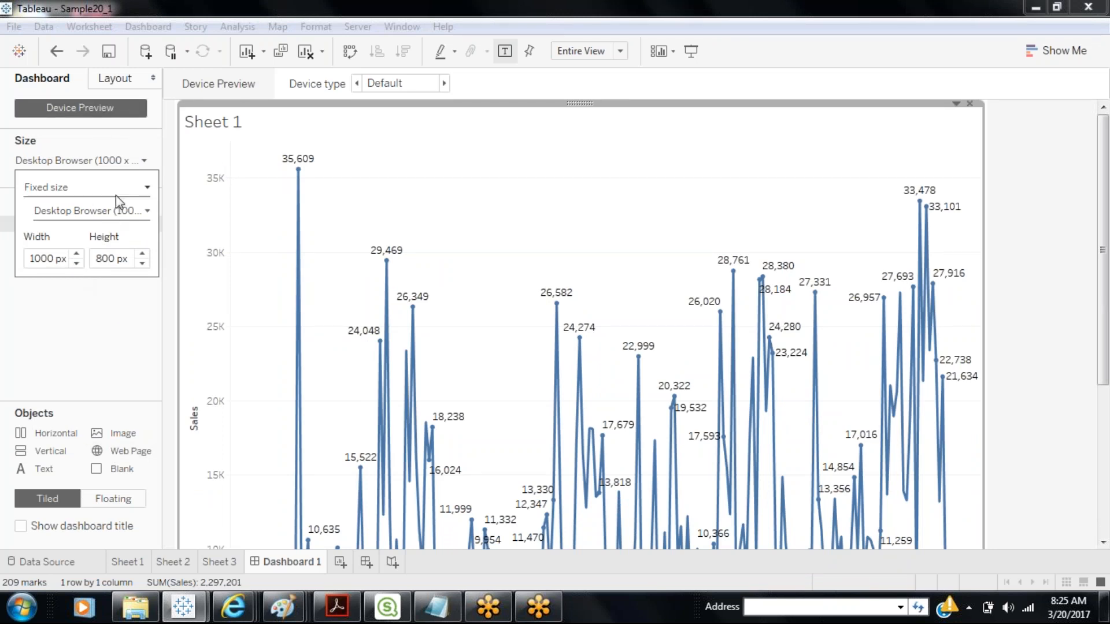
{"action": "left_click", "coordinate": [146, 158]}
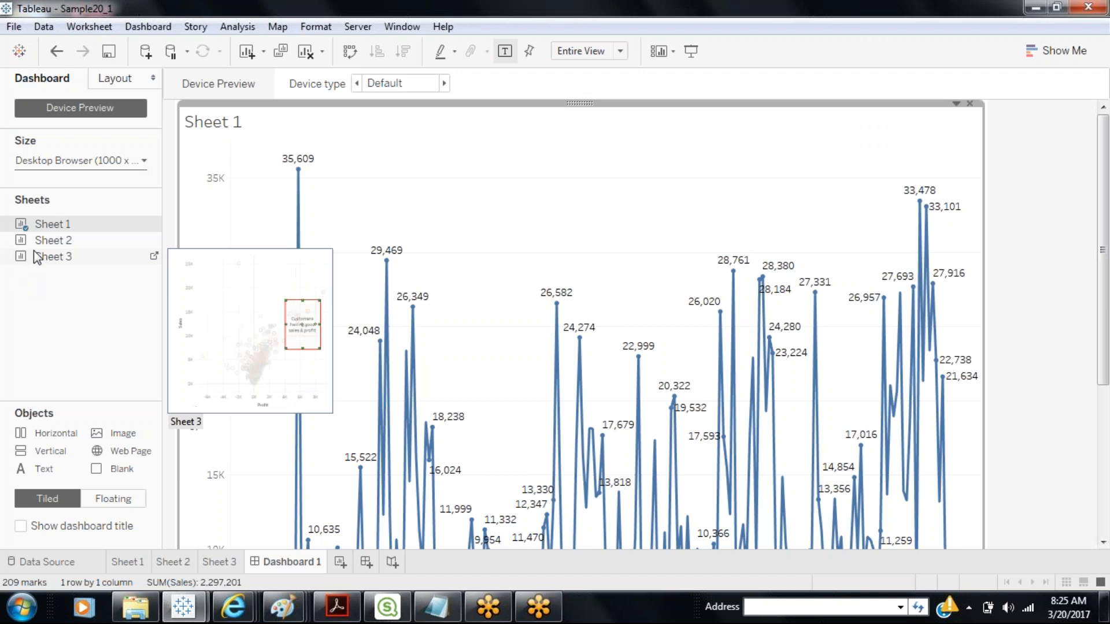
Add Sheet 2 to the dashboard as a tiled view to the left of Sheet 1.
{"action": "left_click_drag", "start_coordinate": [40, 240], "coordinate": [338, 301]}
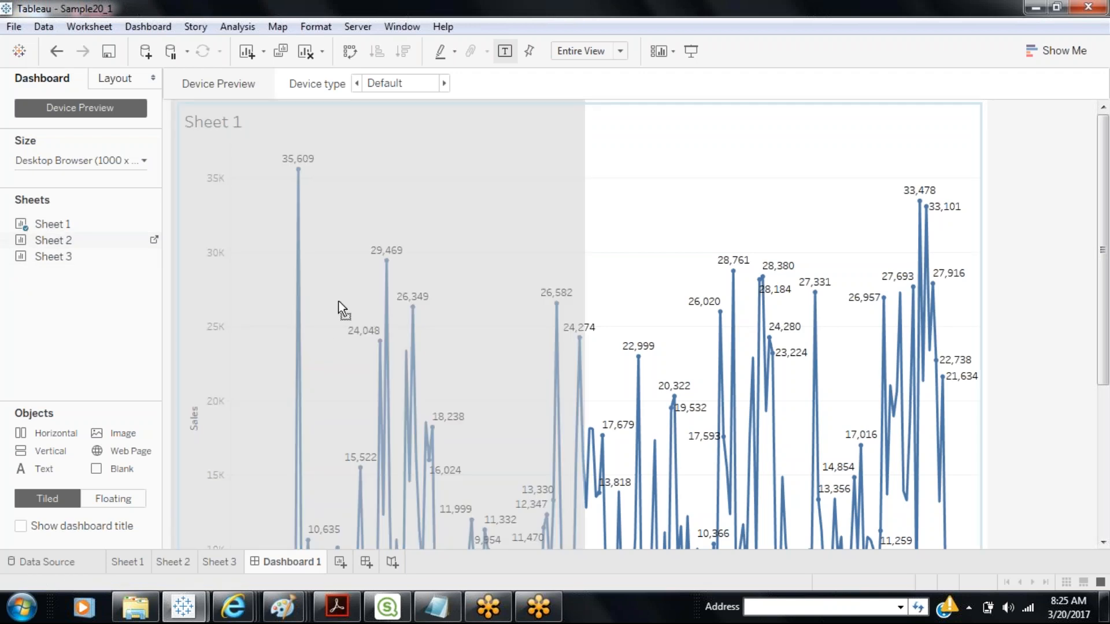
{"action": "mouse_move", "coordinate": [338, 301]}
{"action": "left_mouse_down"}
{"action": "mouse_move", "coordinate": [595, 353]}
{"action": "mouse_move", "coordinate": [793, 494]}
{"action": "left_mouse_up"}
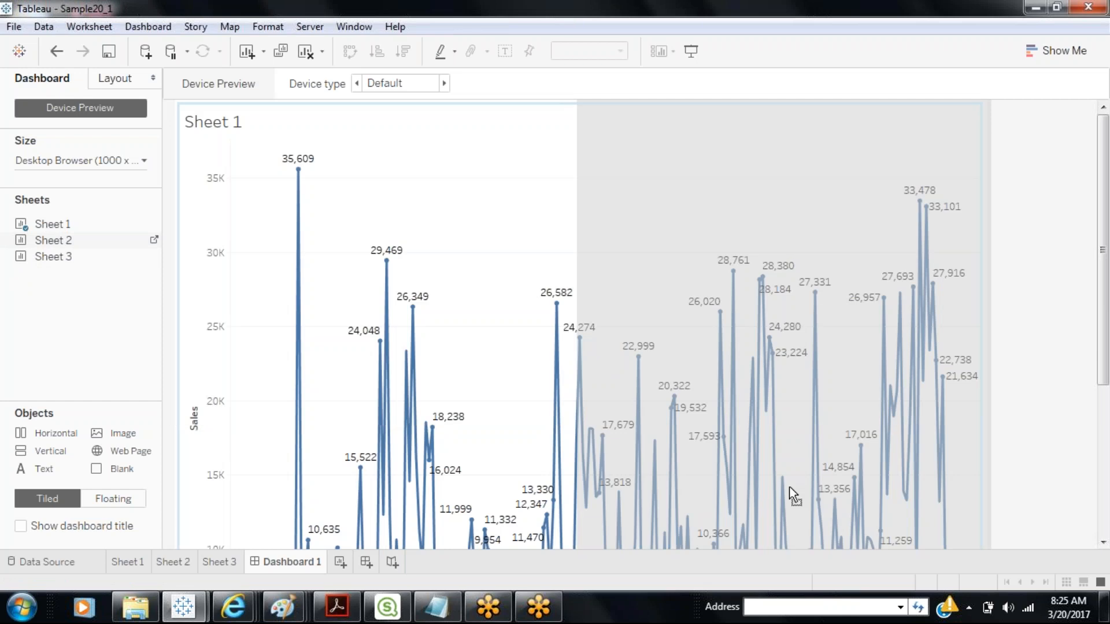
{"action": "mouse_move", "coordinate": [780, 487]}
{"action": "left_mouse_down"}
{"action": "mouse_move", "coordinate": [623, 473]}
{"action": "mouse_move", "coordinate": [588, 195]}
{"action": "mouse_move", "coordinate": [639, 453]}
{"action": "mouse_move", "coordinate": [575, 460]}
{"action": "mouse_move", "coordinate": [534, 284]}
{"action": "mouse_move", "coordinate": [571, 454]}
{"action": "mouse_move", "coordinate": [401, 391]}
{"action": "mouse_move", "coordinate": [544, 385]}
{"action": "mouse_move", "coordinate": [640, 470]}
{"action": "mouse_move", "coordinate": [522, 452]}
{"action": "mouse_move", "coordinate": [518, 432]}
{"action": "left_mouse_up"}
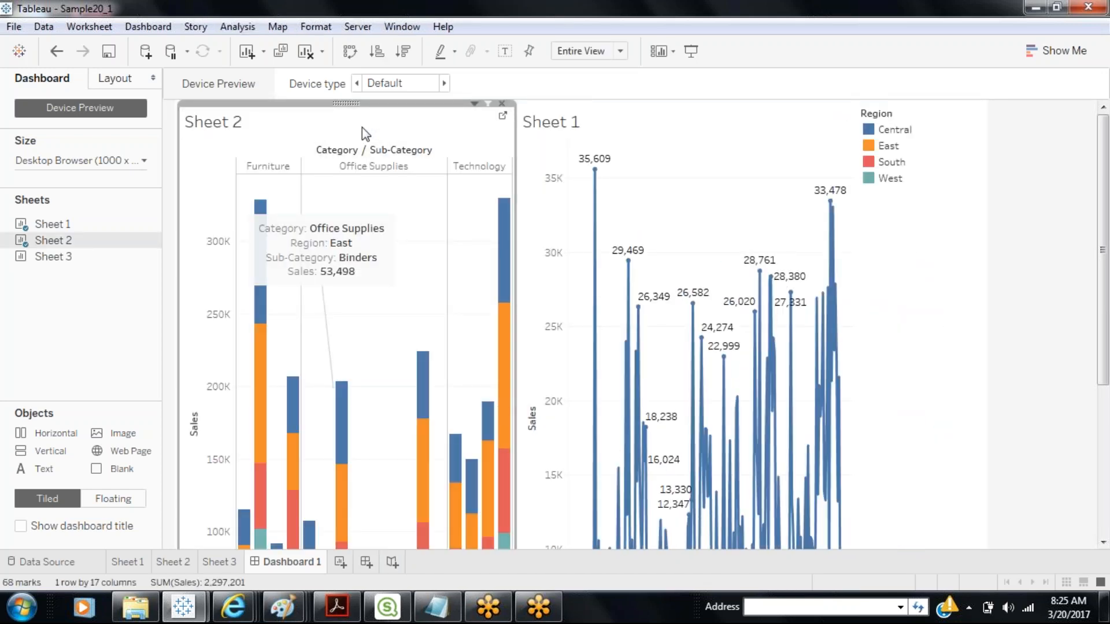
Move Sheet 2 above Sheet 1 and reduce its height so the line chart gets more room.
{"action": "left_click_drag", "start_coordinate": [349, 104], "coordinate": [577, 141]}
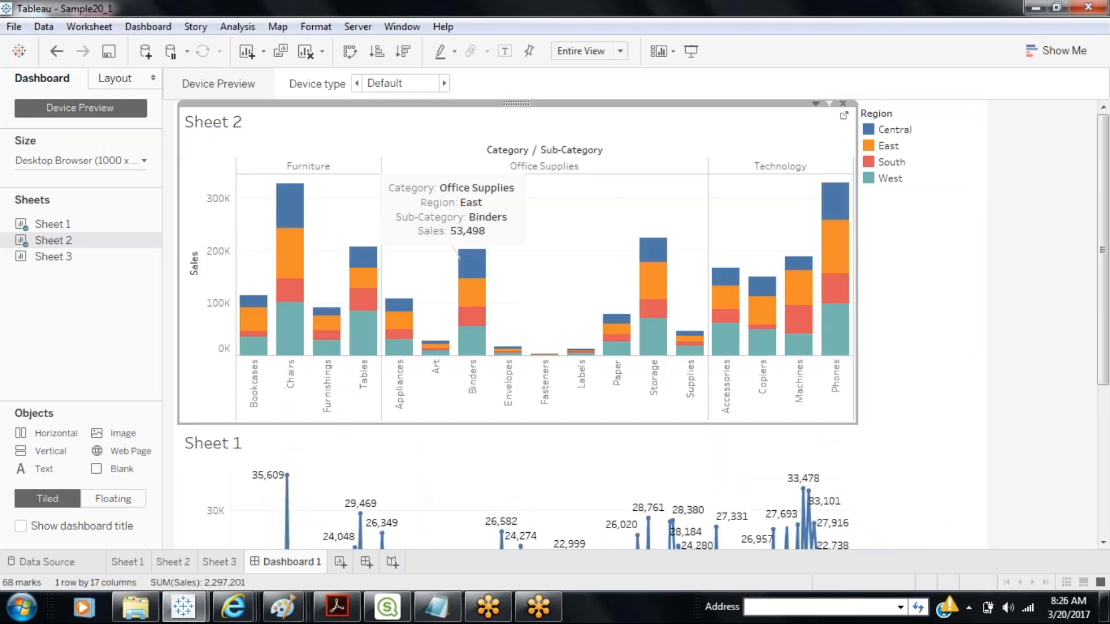
{"action": "left_click_drag", "start_coordinate": [580, 422], "coordinate": [592, 310]}
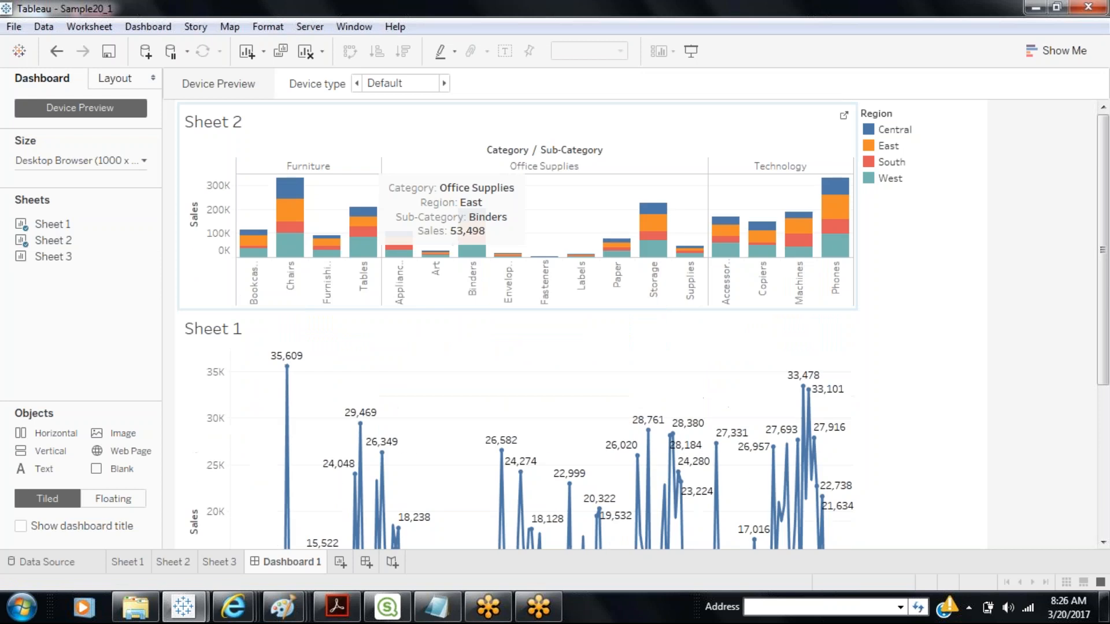
Hide the titles of Sheet 2 and Sheet 1 on the dashboard.
{"action": "left_click", "coordinate": [255, 117]}
{"action": "right_click", "coordinate": [256, 116]}
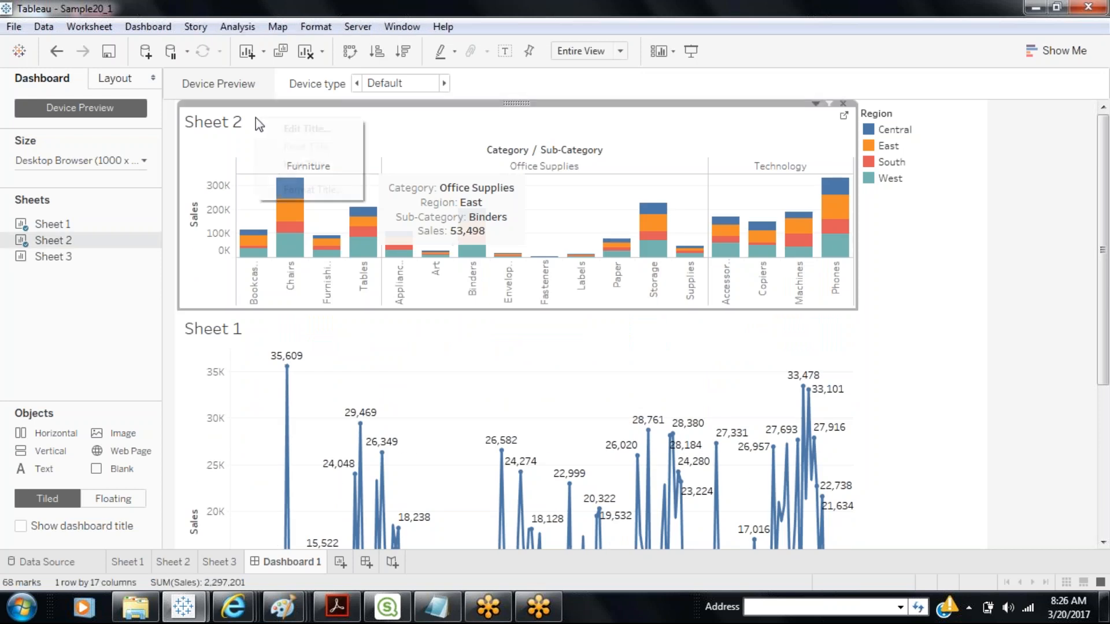
{"action": "left_click", "coordinate": [300, 164]}
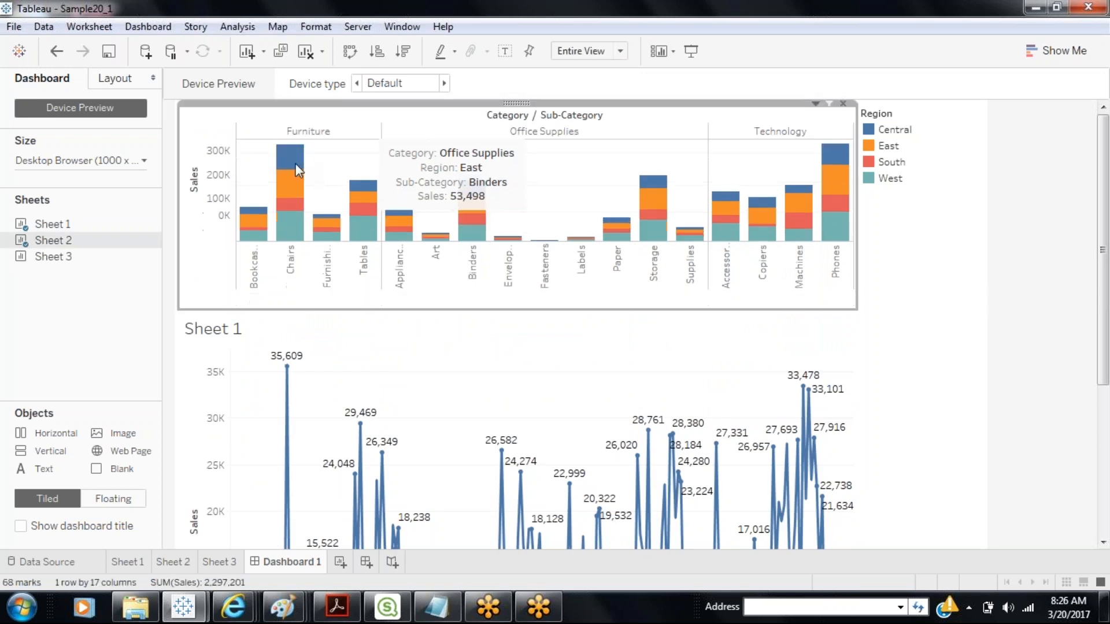
{"action": "right_click", "coordinate": [256, 331]}
{"action": "left_click", "coordinate": [289, 377]}
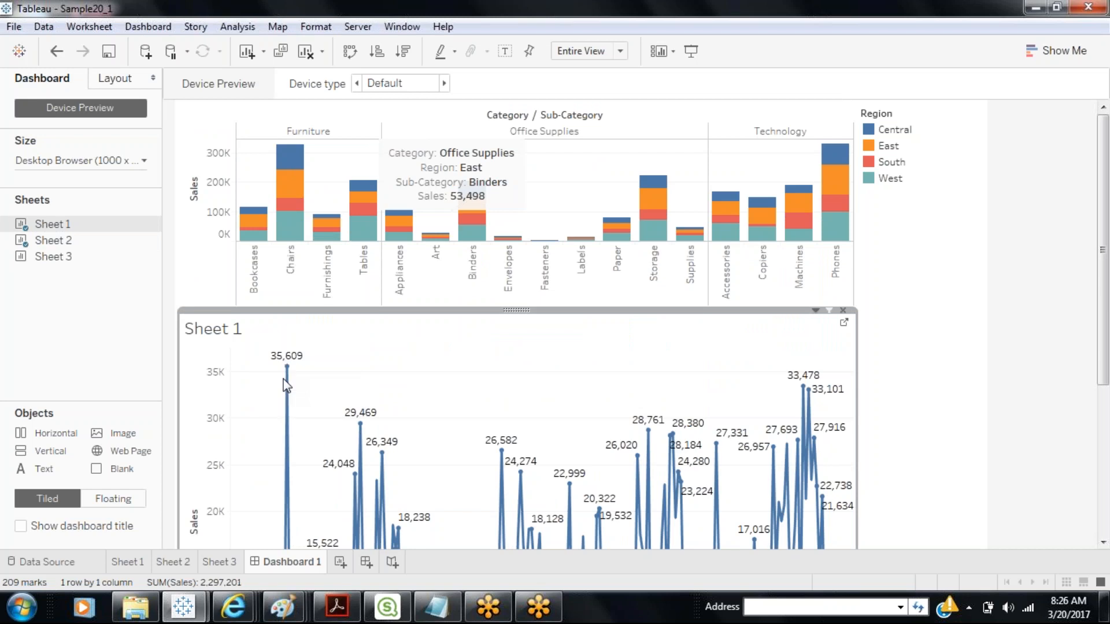
Remove the Region color legend from the dashboard.
{"action": "left_click_drag", "start_coordinate": [1105, 213], "coordinate": [1066, 62]}
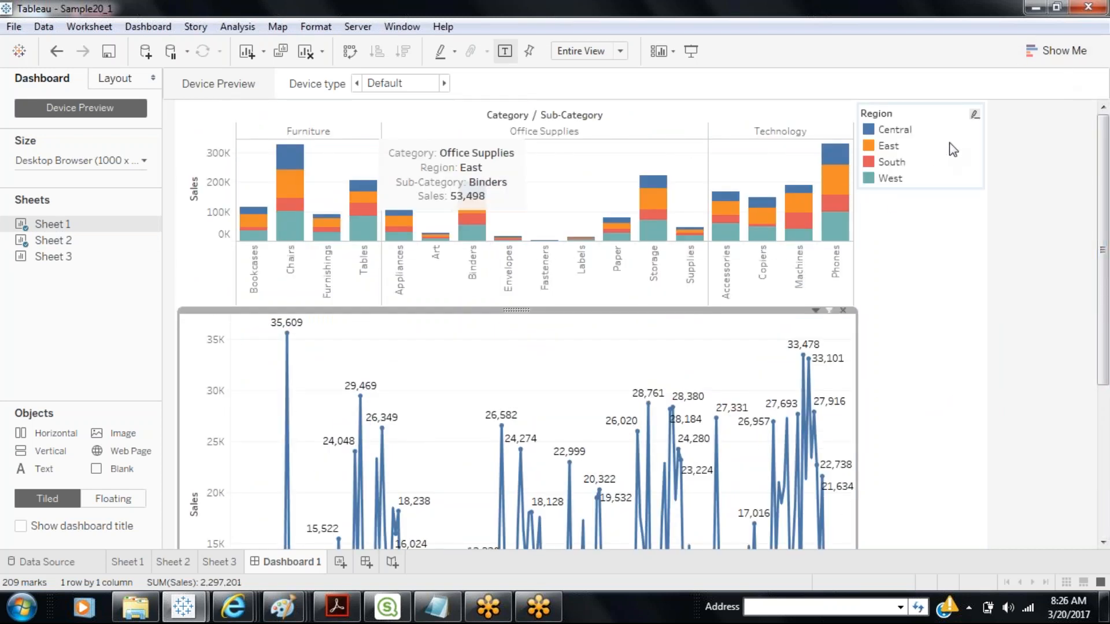
{"action": "left_click", "coordinate": [975, 117]}
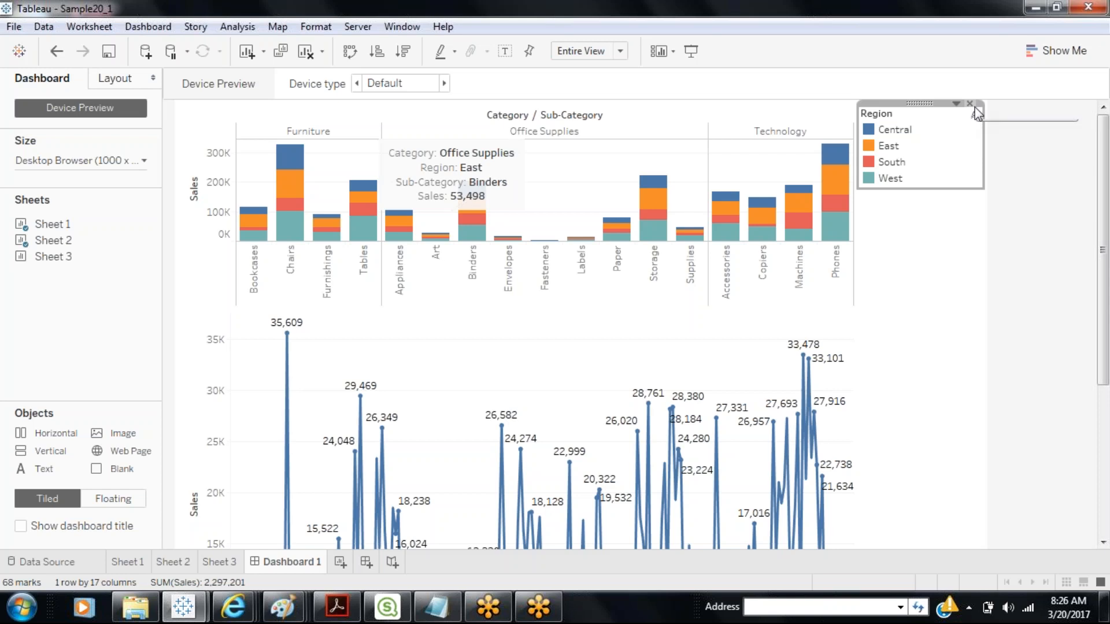
{"action": "left_click", "coordinate": [970, 104]}
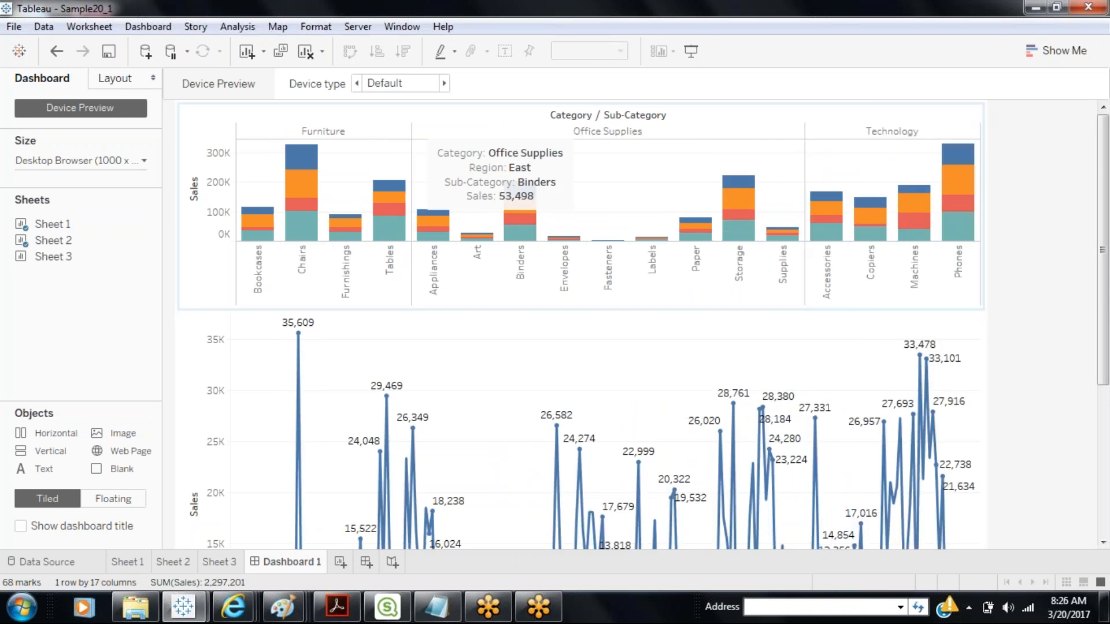
Move the Binders annotation in the Sheet 2 bar chart to the right of its bar, within the Office Supplies section.
{"action": "left_click", "coordinate": [455, 182]}
{"action": "mouse_move", "coordinate": [490, 157]}
{"action": "left_mouse_down"}
{"action": "mouse_move", "coordinate": [622, 205]}
{"action": "mouse_move", "coordinate": [616, 184]}
{"action": "left_mouse_up"}
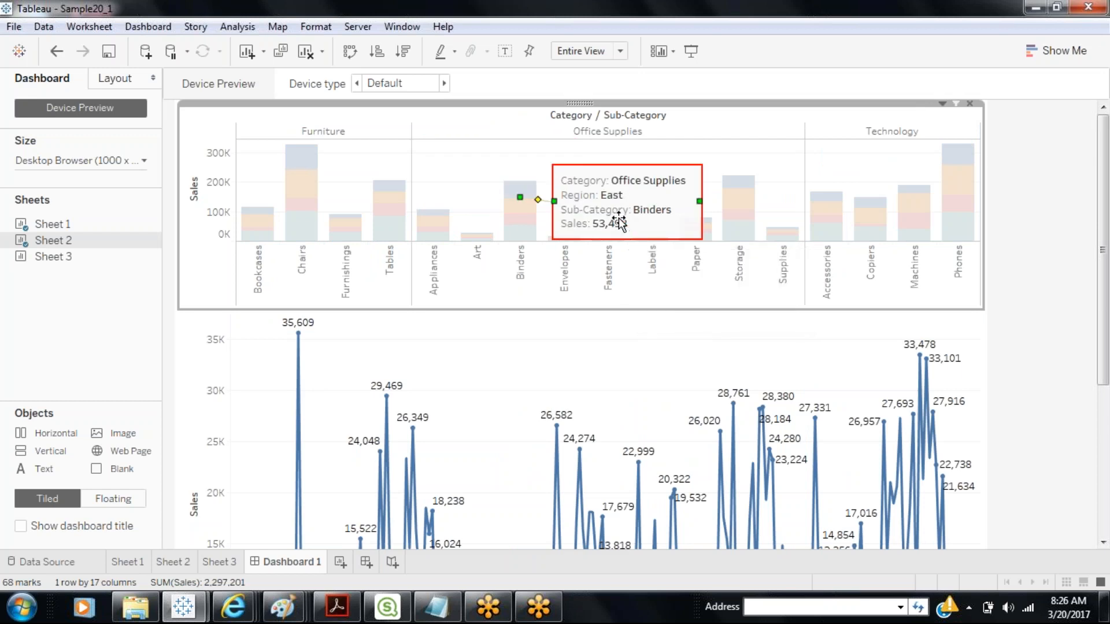
{"action": "left_click_drag", "start_coordinate": [619, 223], "coordinate": [621, 203]}
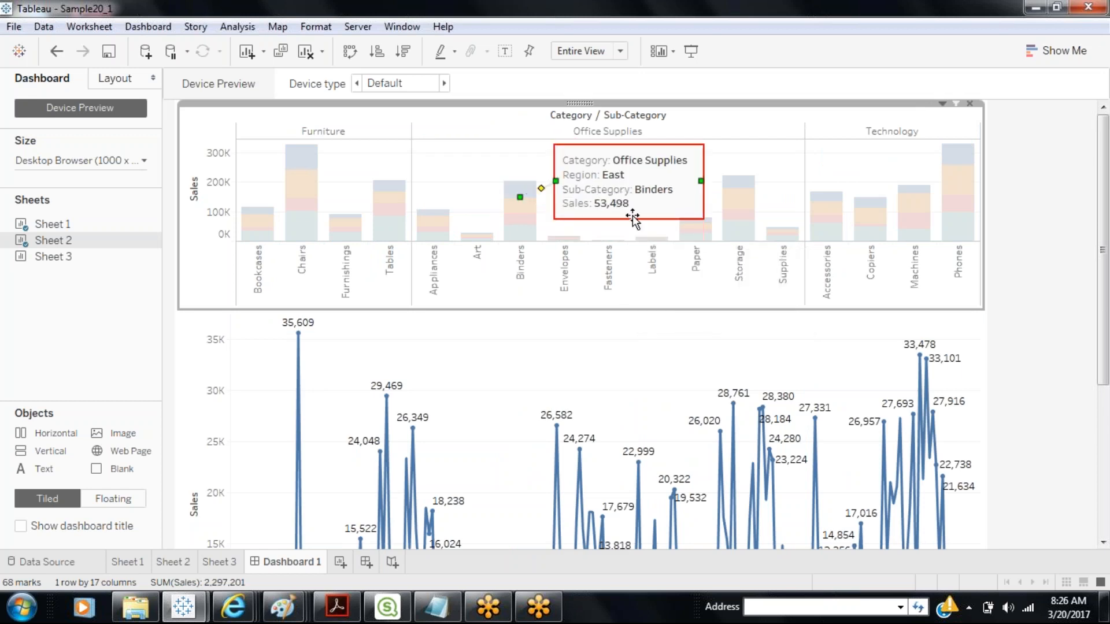
{"action": "left_click", "coordinate": [597, 382]}
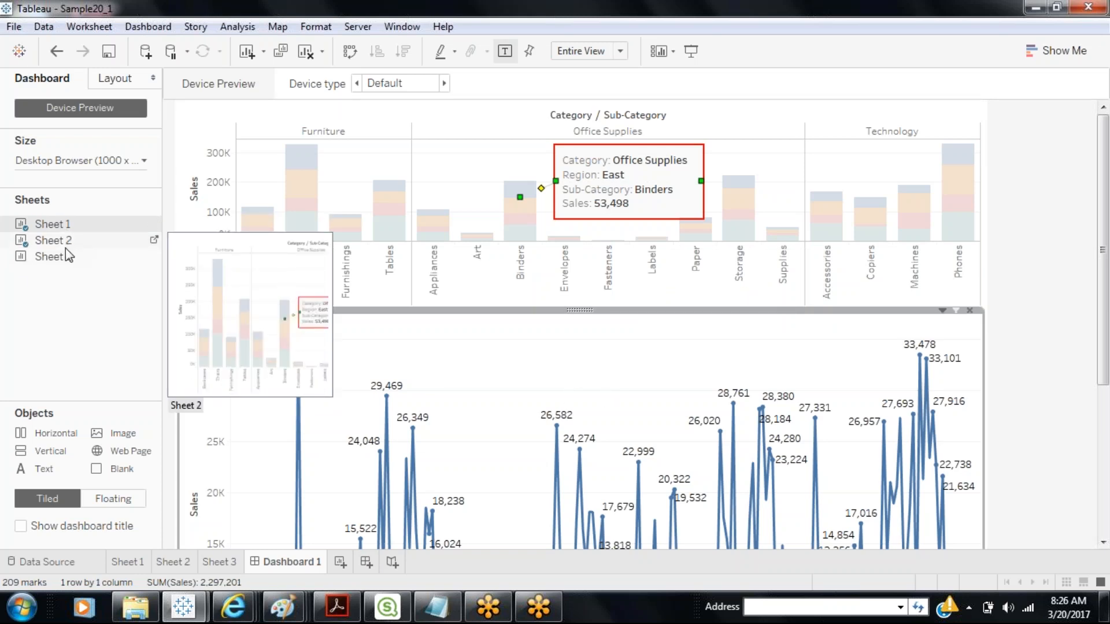
Add Sheet 3 to the dashboard to the right of Sheet 2 and hide its title.
{"action": "left_click_drag", "start_coordinate": [62, 262], "coordinate": [699, 182]}
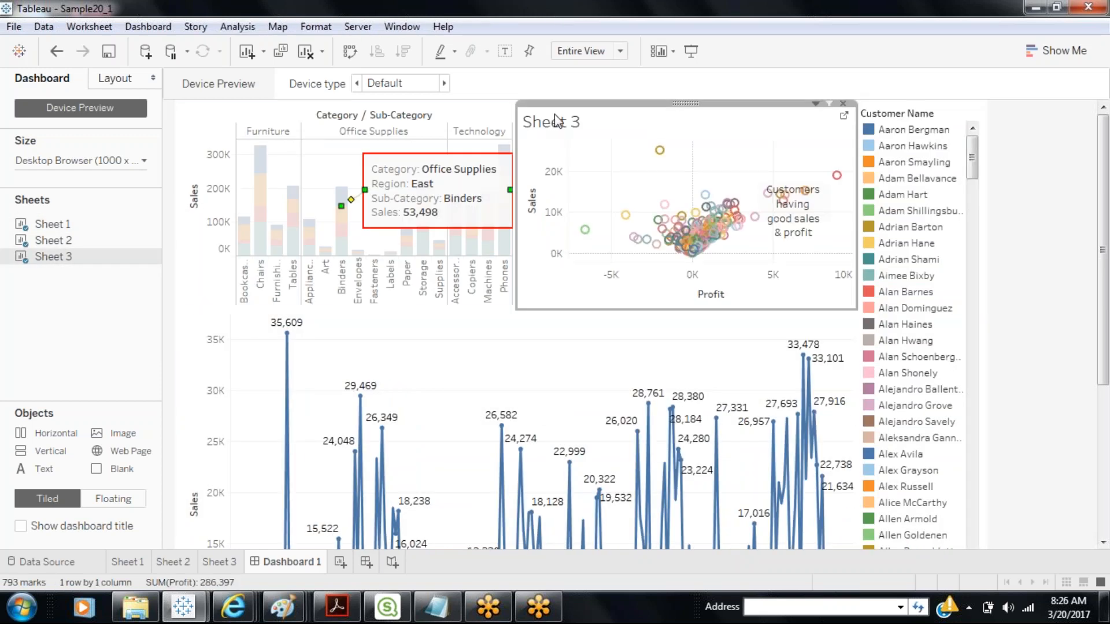
{"action": "right_click", "coordinate": [556, 121]}
{"action": "left_click", "coordinate": [606, 168]}
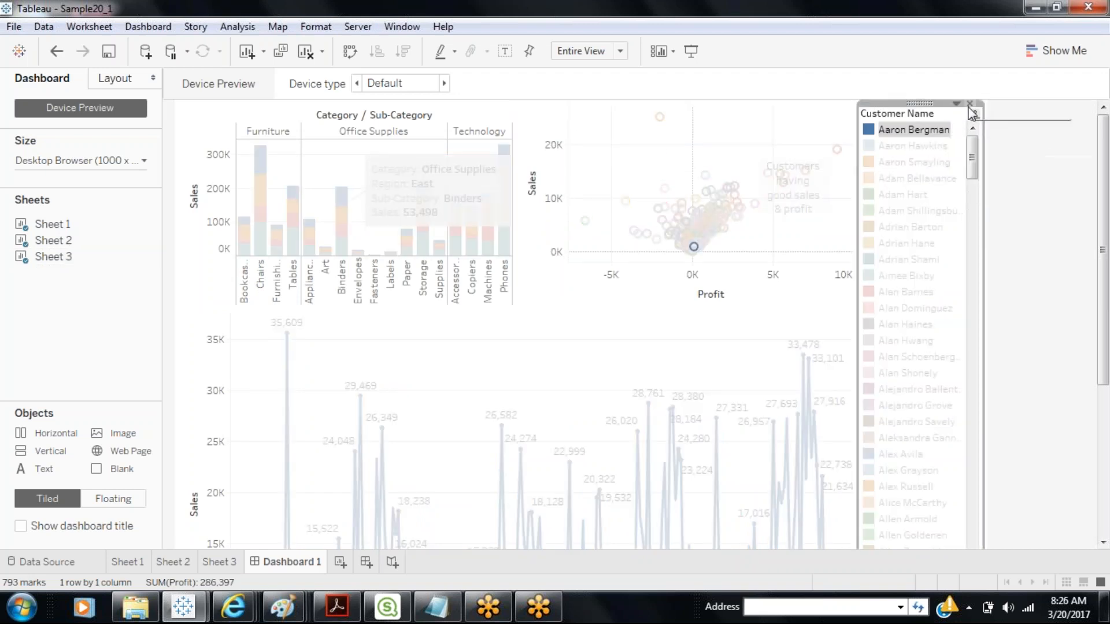
Remove the Customer Name legend and widen Sheet 2 slightly against Sheet 3.
{"action": "left_click", "coordinate": [971, 111]}
{"action": "left_click", "coordinate": [577, 174]}
{"action": "left_click_drag", "start_coordinate": [578, 174], "coordinate": [597, 174]}
Move the "Customers having good sales & profit" annotation slightly upward in the Sheet 3 scatter plot.
{"action": "left_click", "coordinate": [918, 193]}
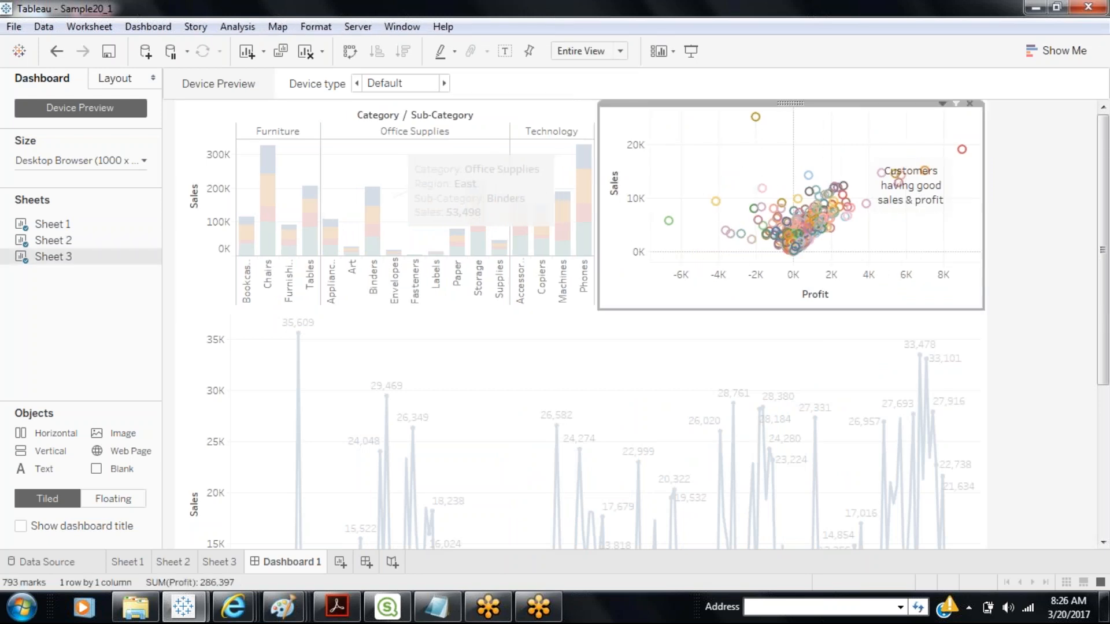
{"action": "left_click", "coordinate": [918, 192]}
{"action": "left_click_drag", "start_coordinate": [919, 191], "coordinate": [922, 180]}
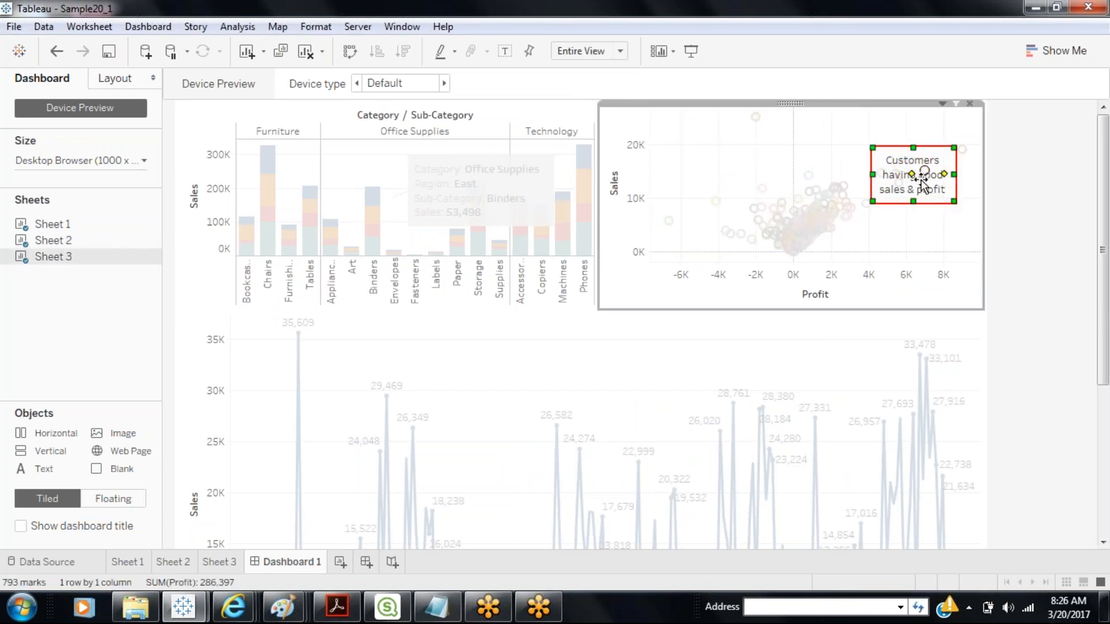
Set the shading of the "Customers having good sales & profit" annotation to None and shift the annotation a little higher.
{"action": "right_click", "coordinate": [923, 183]}
{"action": "left_click", "coordinate": [948, 211]}
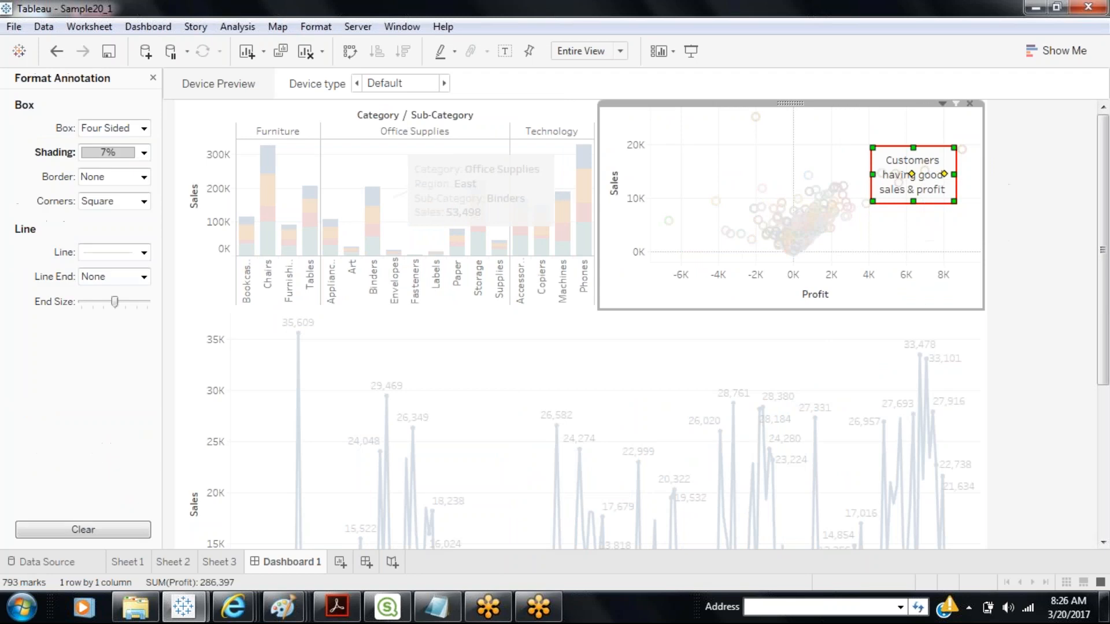
{"action": "left_click", "coordinate": [111, 154]}
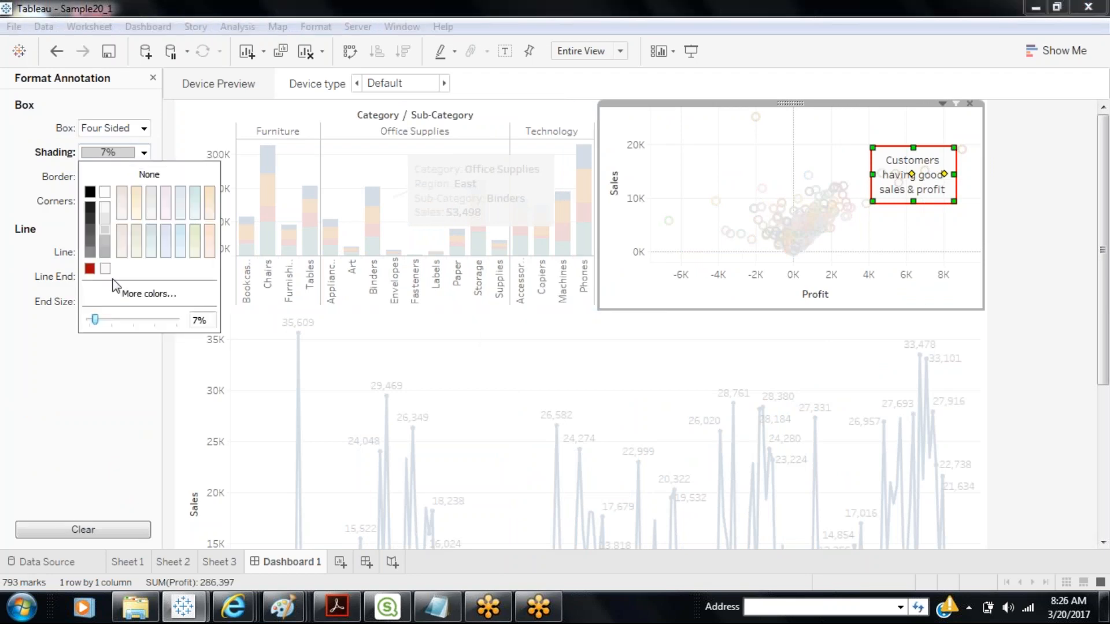
{"action": "left_click_drag", "start_coordinate": [94, 322], "coordinate": [87, 321]}
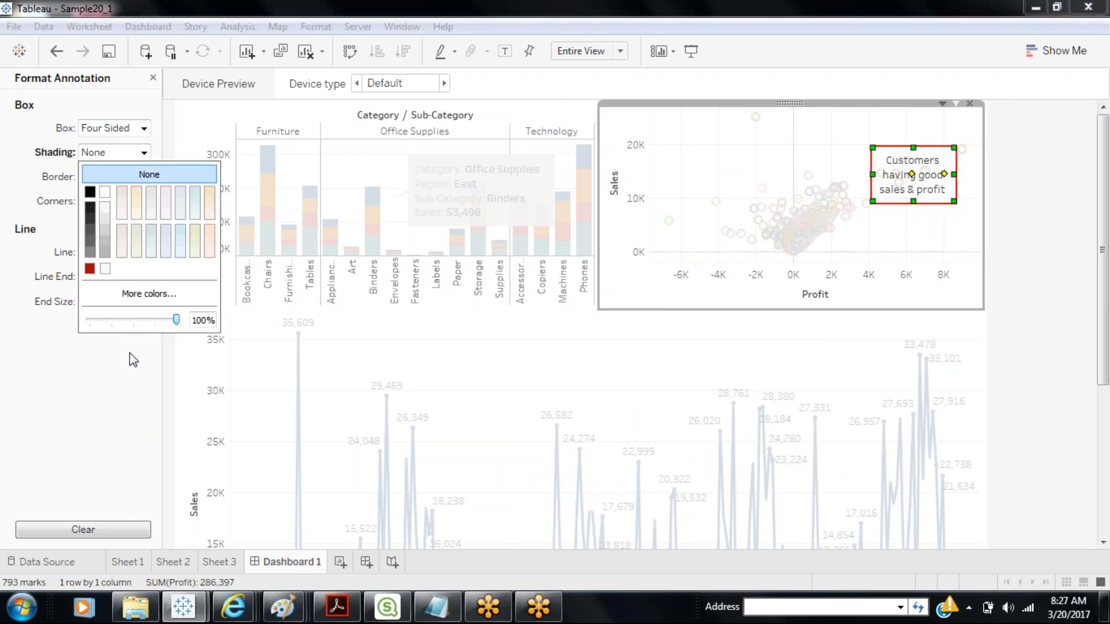
{"action": "left_click", "coordinate": [181, 411]}
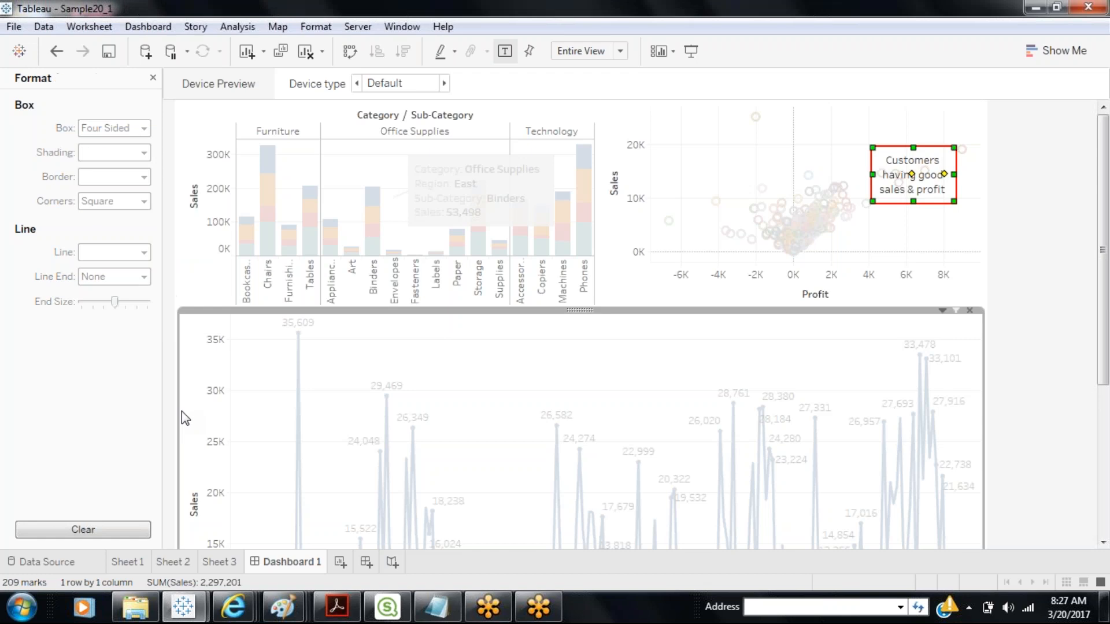
{"action": "left_click", "coordinate": [154, 78]}
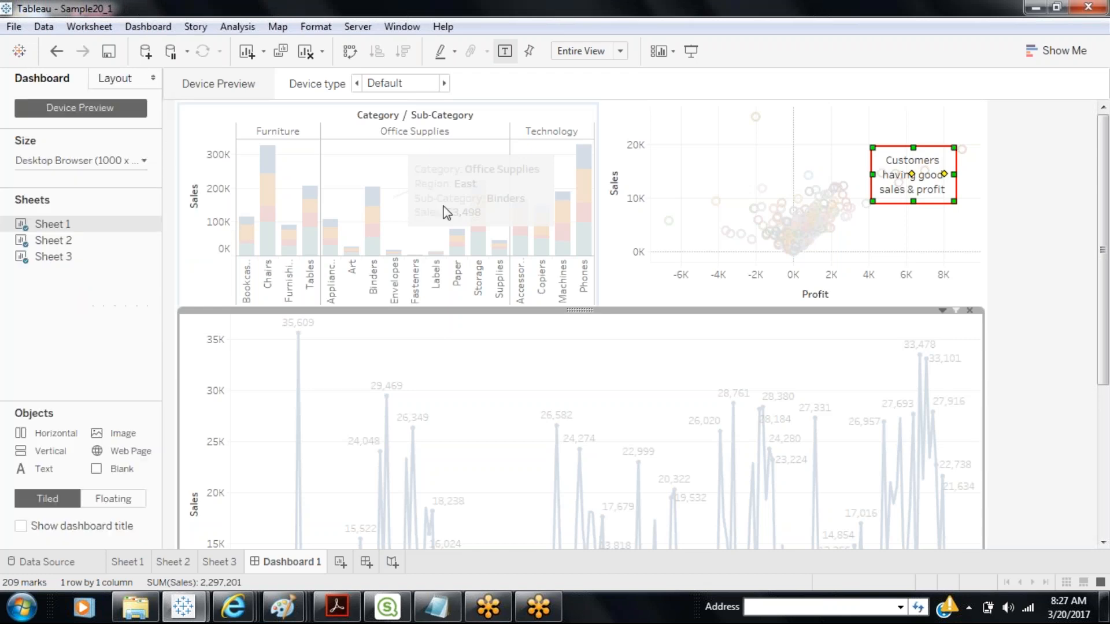
{"action": "left_click_drag", "start_coordinate": [925, 171], "coordinate": [913, 163]}
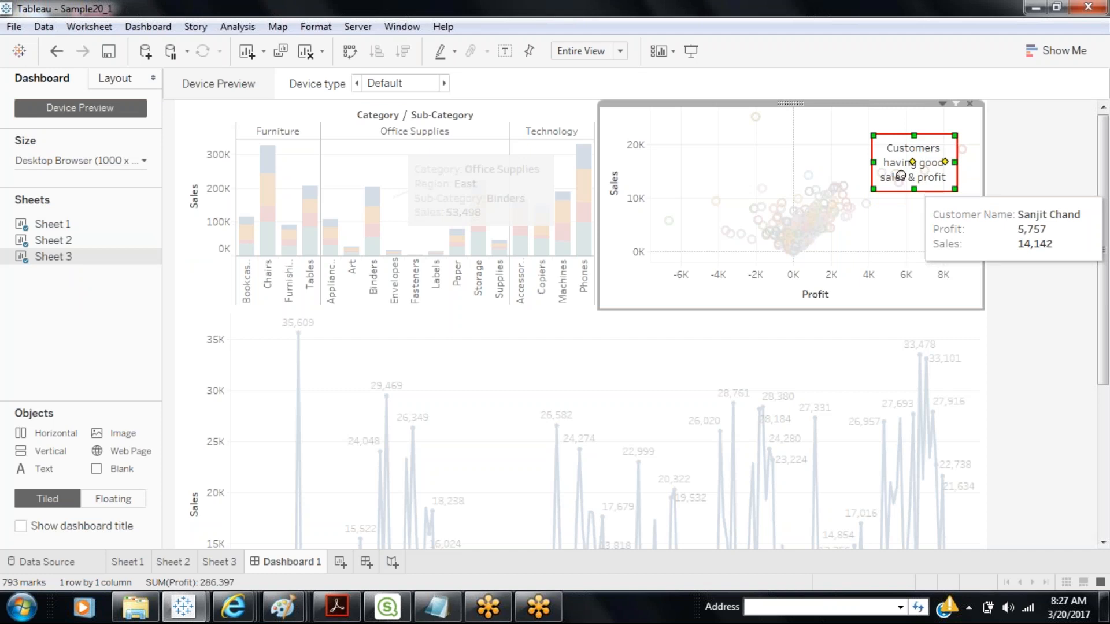
{"action": "left_click", "coordinate": [1082, 301]}
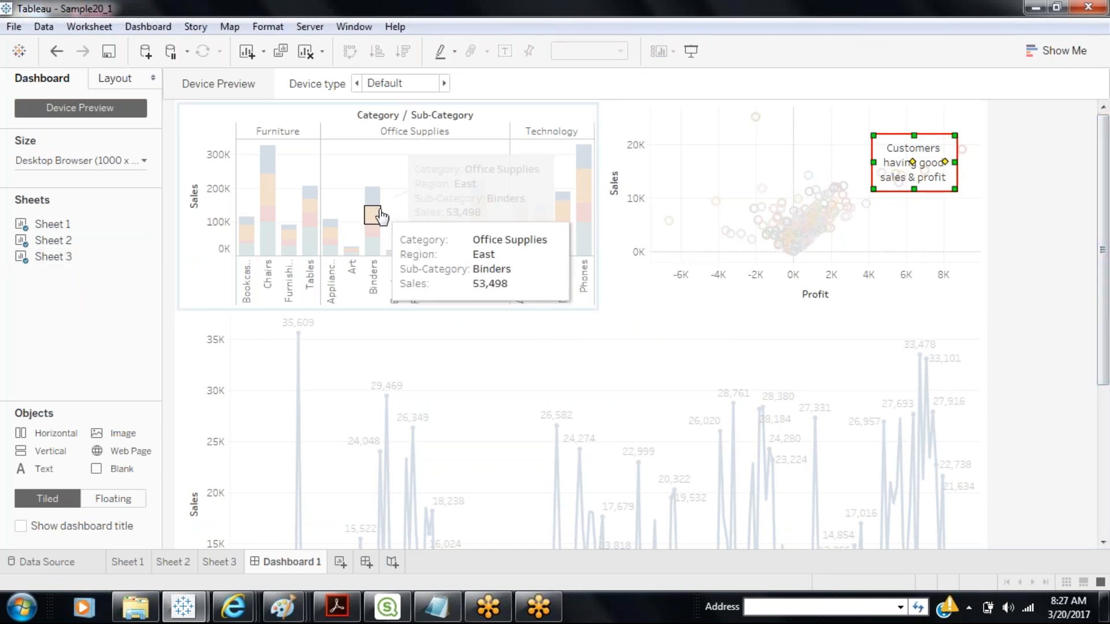
View the shading format settings of the Sheet 3 scatter plot and close them.
{"action": "left_click", "coordinate": [702, 362]}
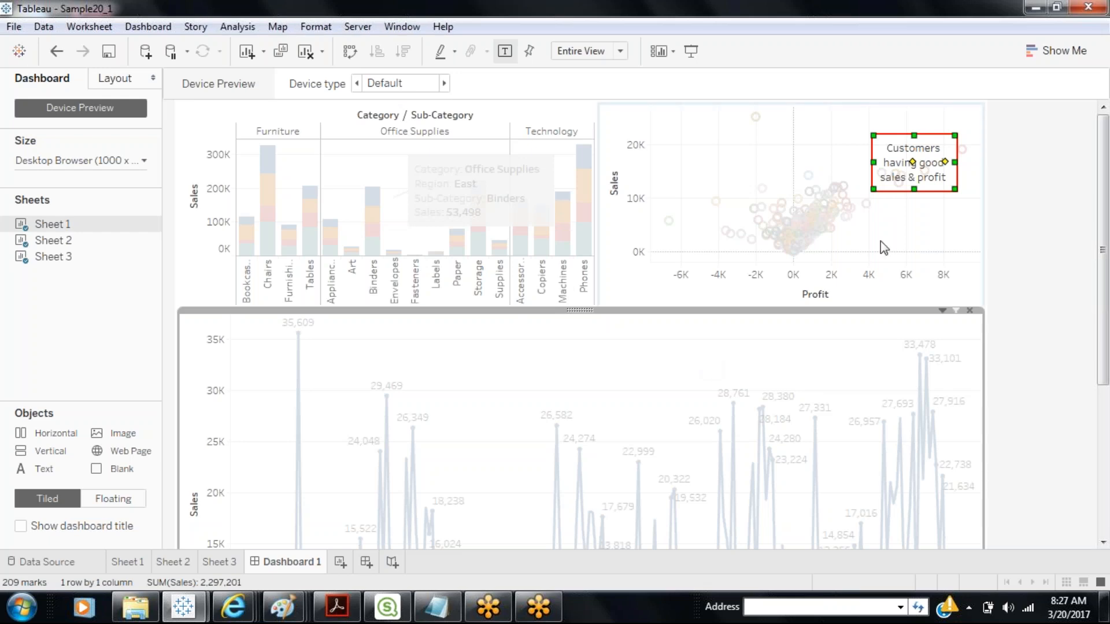
{"action": "left_click", "coordinate": [857, 184]}
{"action": "right_click", "coordinate": [767, 148]}
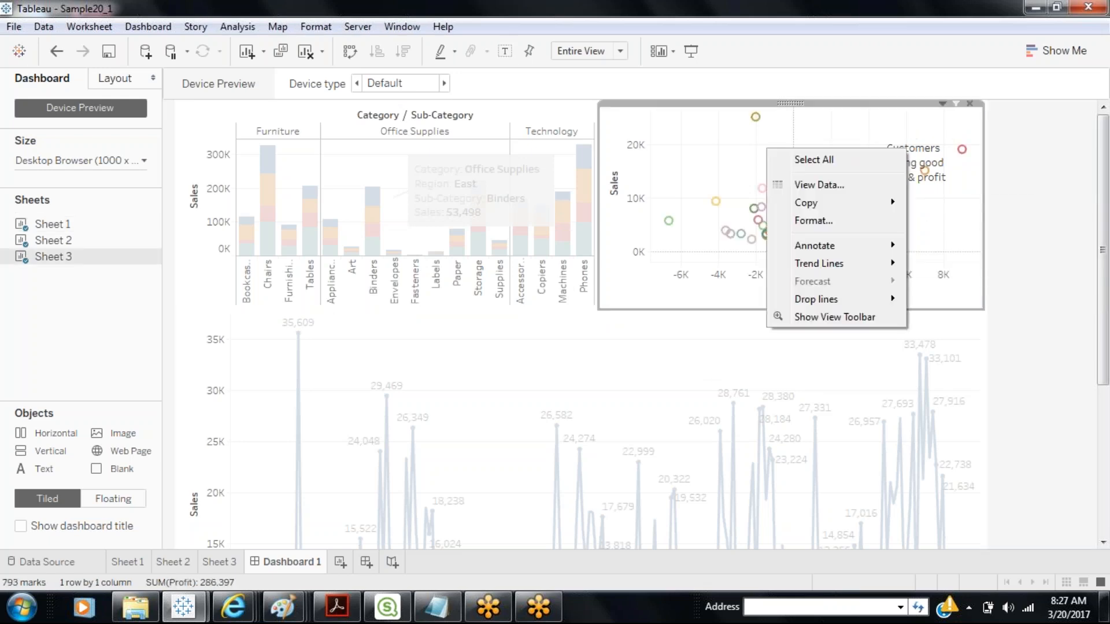
{"action": "left_click", "coordinate": [795, 219]}
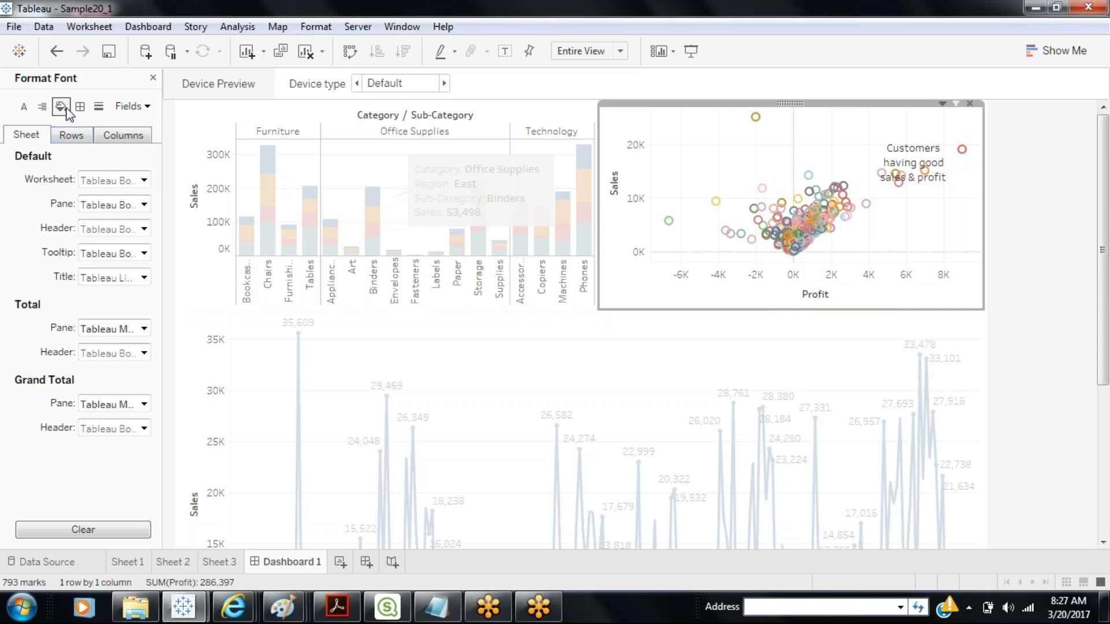
{"action": "left_click", "coordinate": [67, 110]}
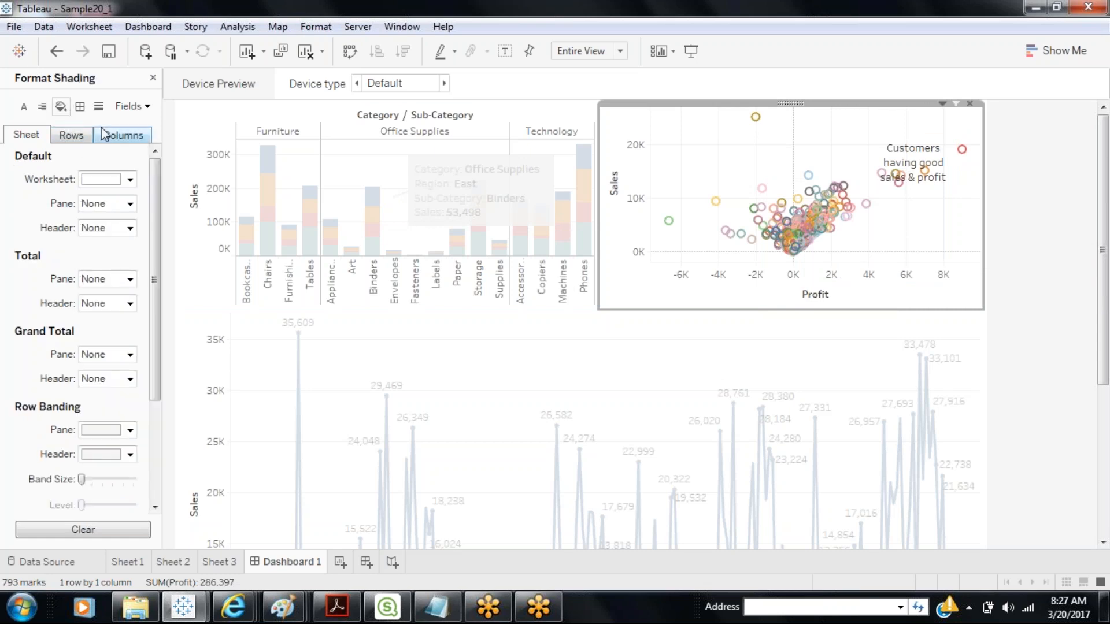
{"action": "left_click", "coordinate": [154, 78]}
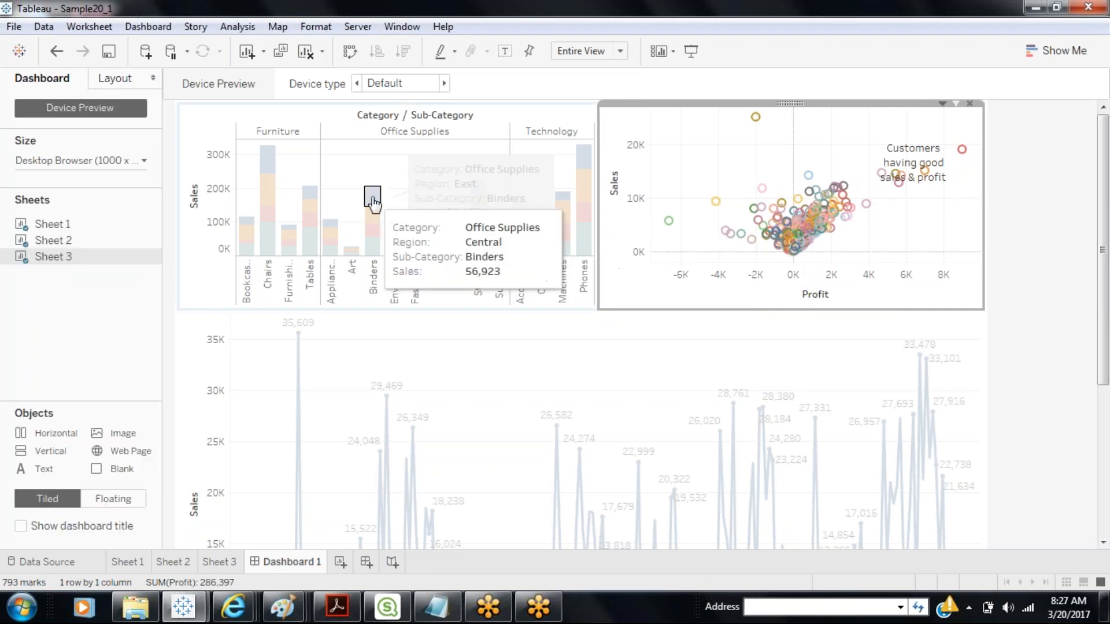
Preview the dashboard in presentation mode and return to the editing view.
{"action": "left_click", "coordinate": [691, 51]}
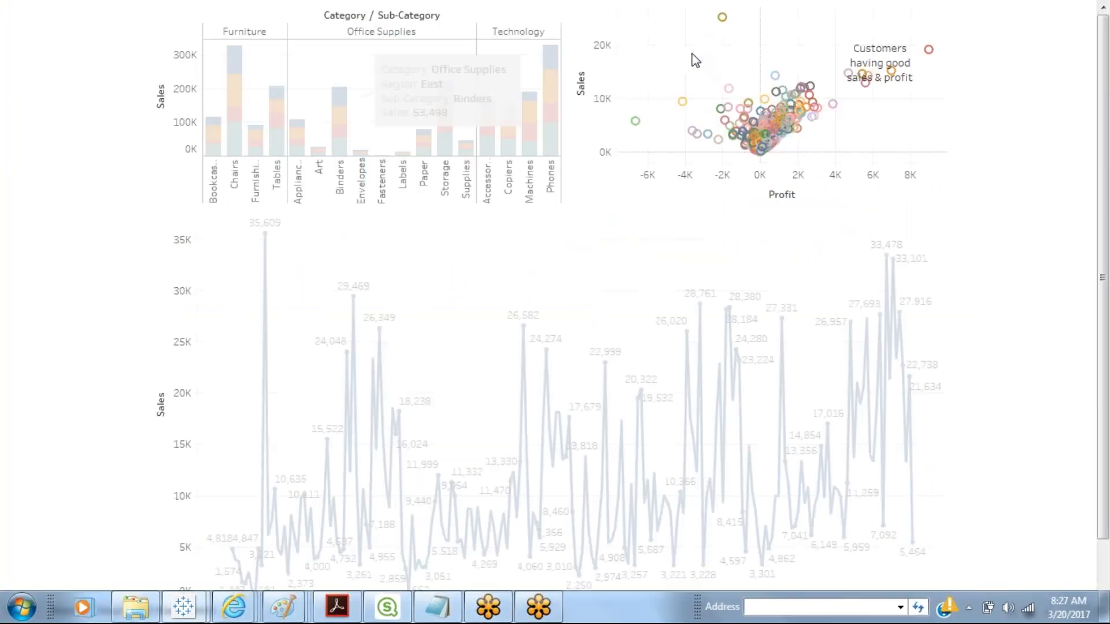
{"action": "key", "text": "Escape"}
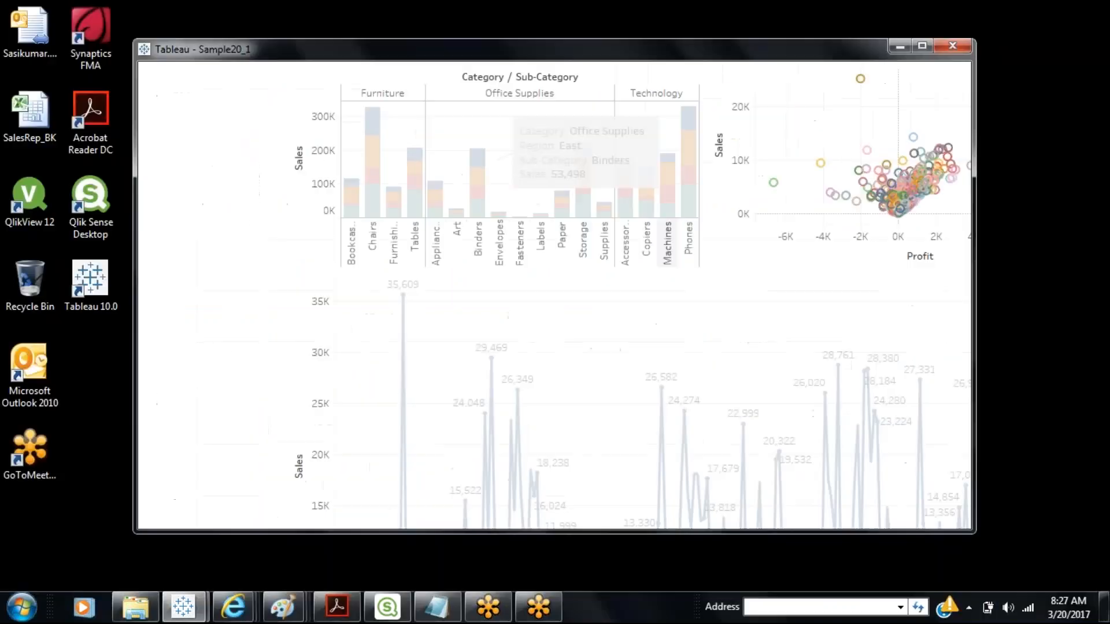
{"action": "left_click", "coordinate": [577, 351]}
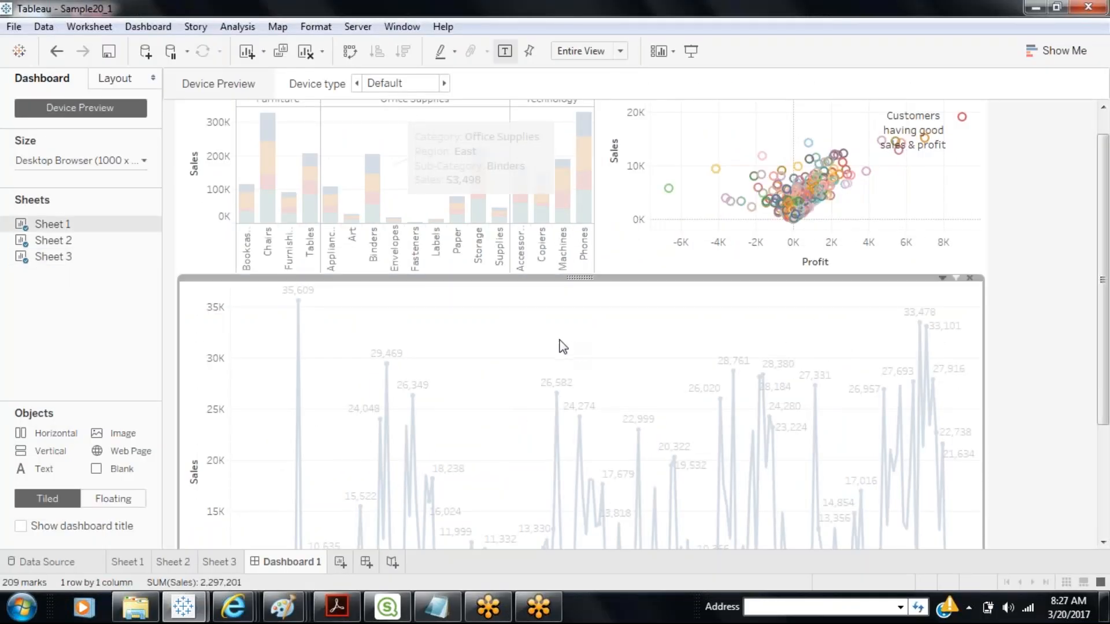
{"action": "double_click", "coordinate": [547, 328]}
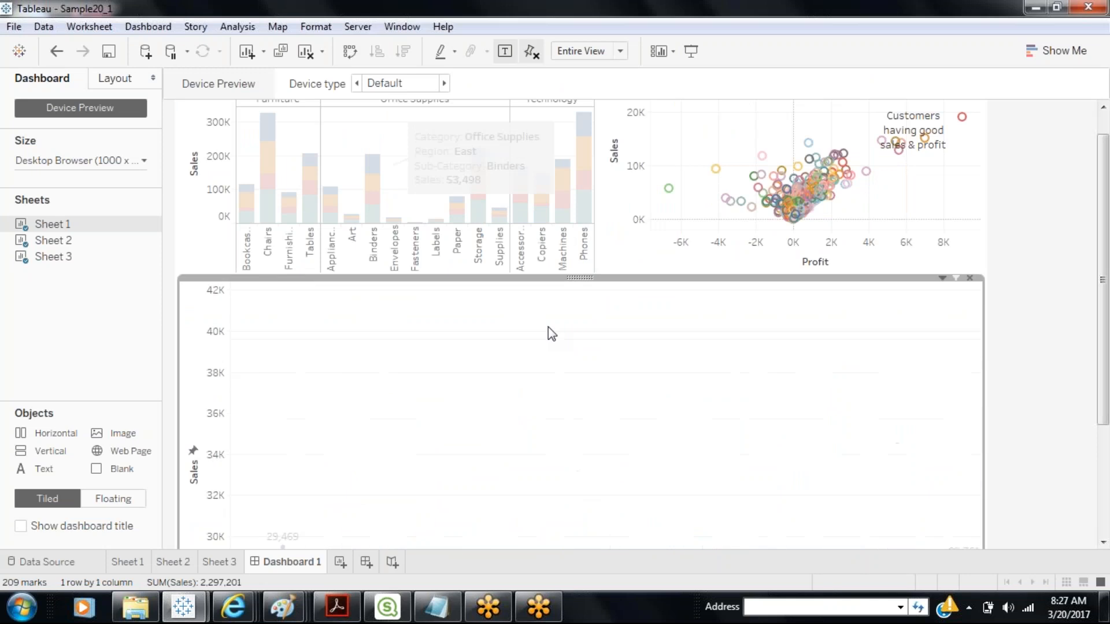
{"action": "key", "text": "ctrl+z"}
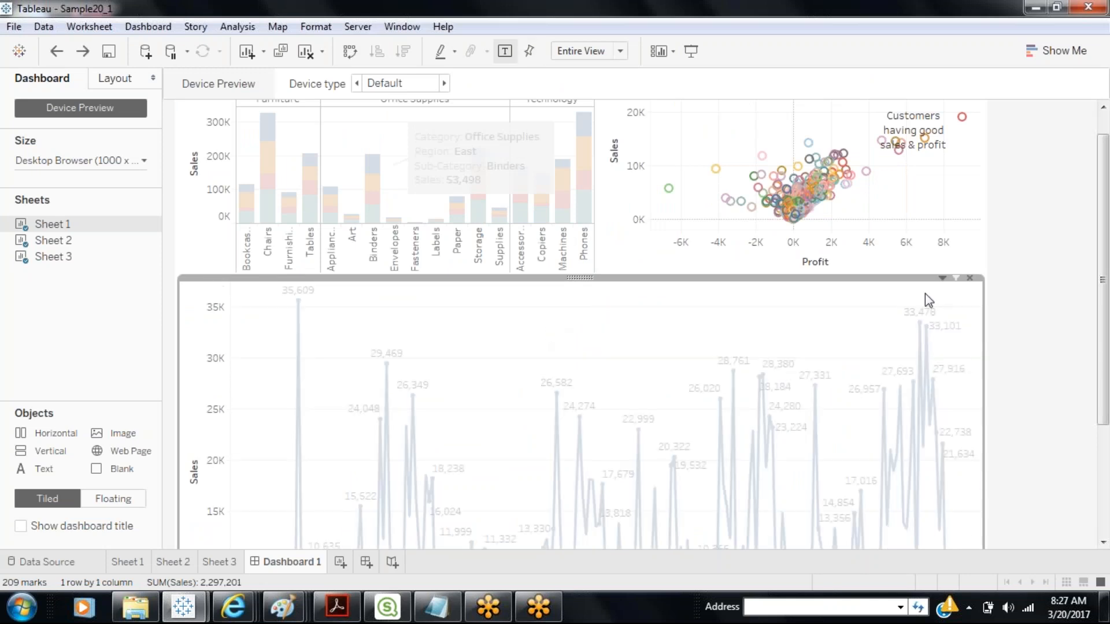
{"action": "left_click", "coordinate": [1026, 254]}
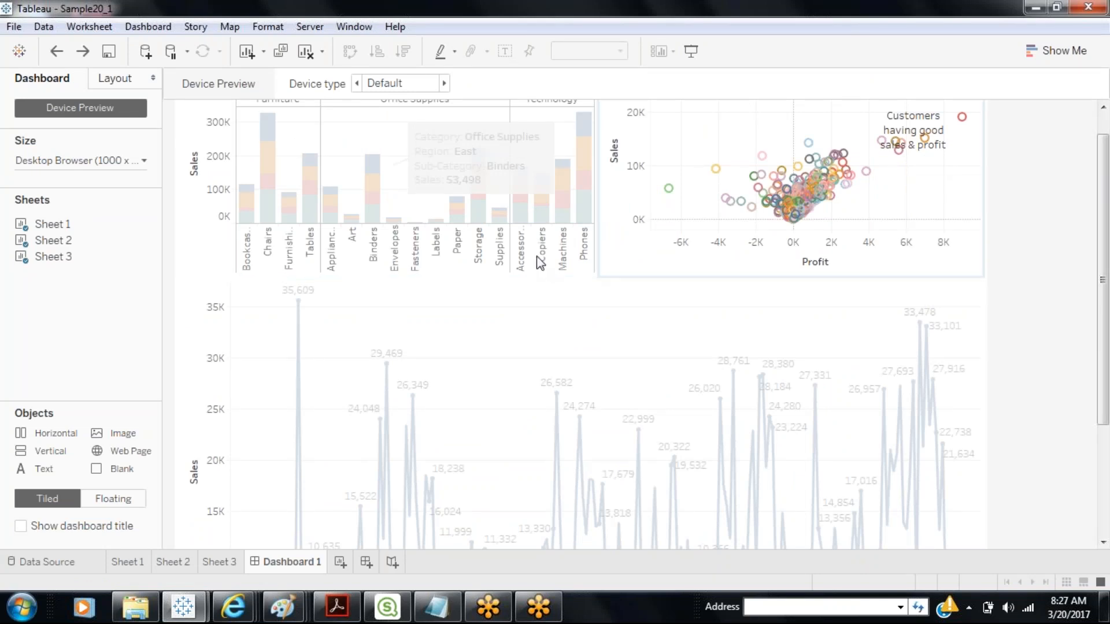
Show the dashboard title above the three sheets.
{"action": "left_click_drag", "start_coordinate": [1103, 202], "coordinate": [1100, 173]}
{"action": "mouse_move", "coordinate": [40, 231]}
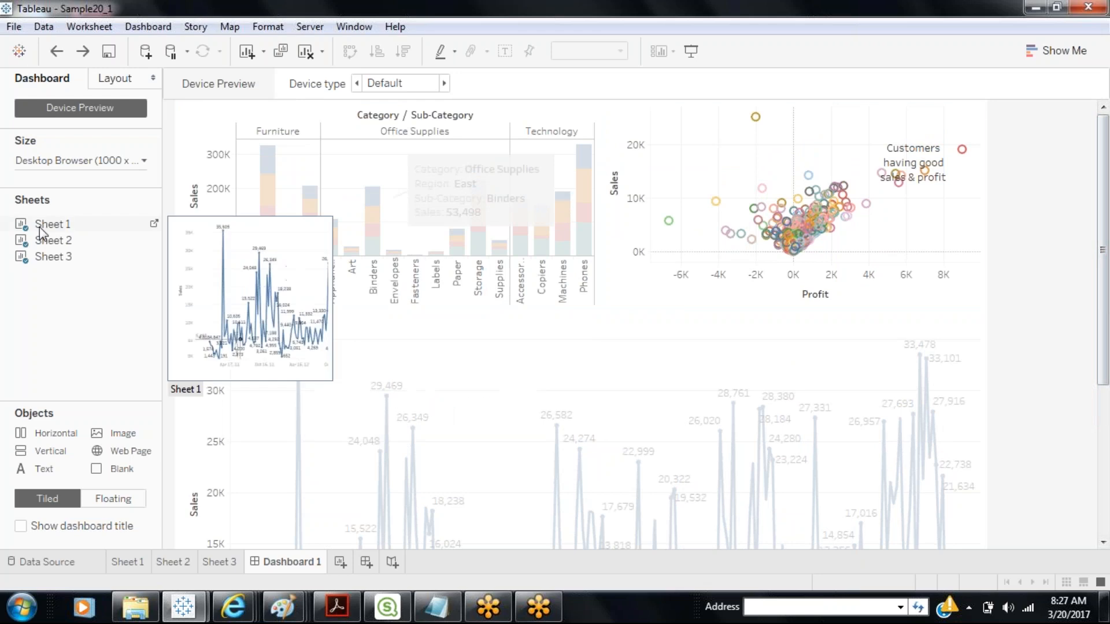
{"action": "mouse_move", "coordinate": [39, 254]}
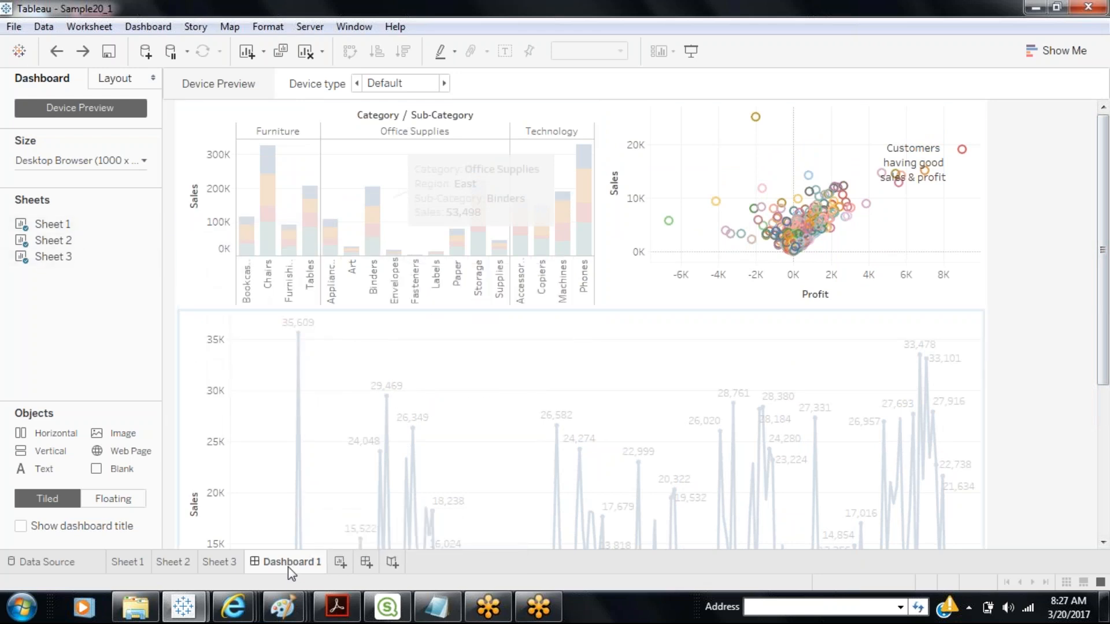
{"action": "mouse_move", "coordinate": [288, 567]}
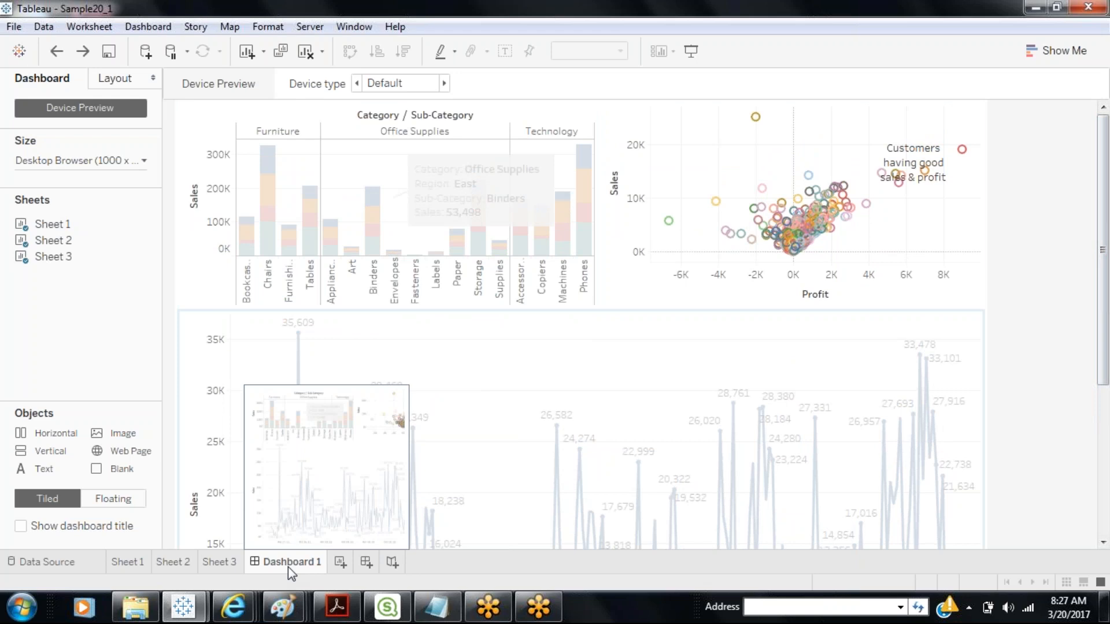
{"action": "left_click", "coordinate": [20, 526]}
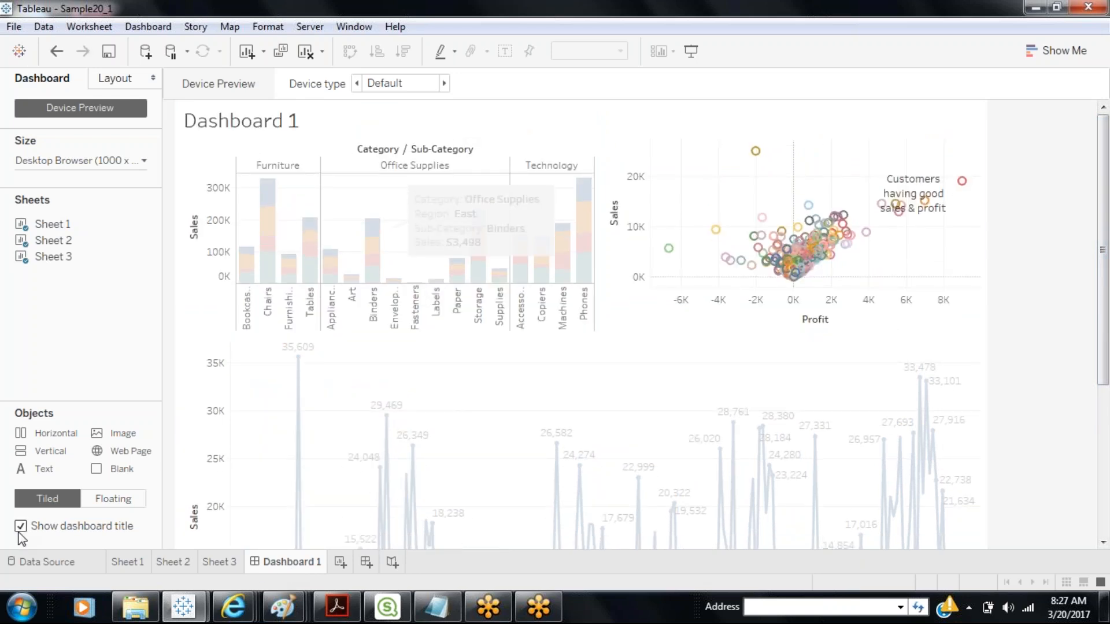
Replace the sheet-name placeholder in the dashboard title with the text "Customer Retail Dashboard" and apply it.
{"action": "left_click", "coordinate": [234, 122]}
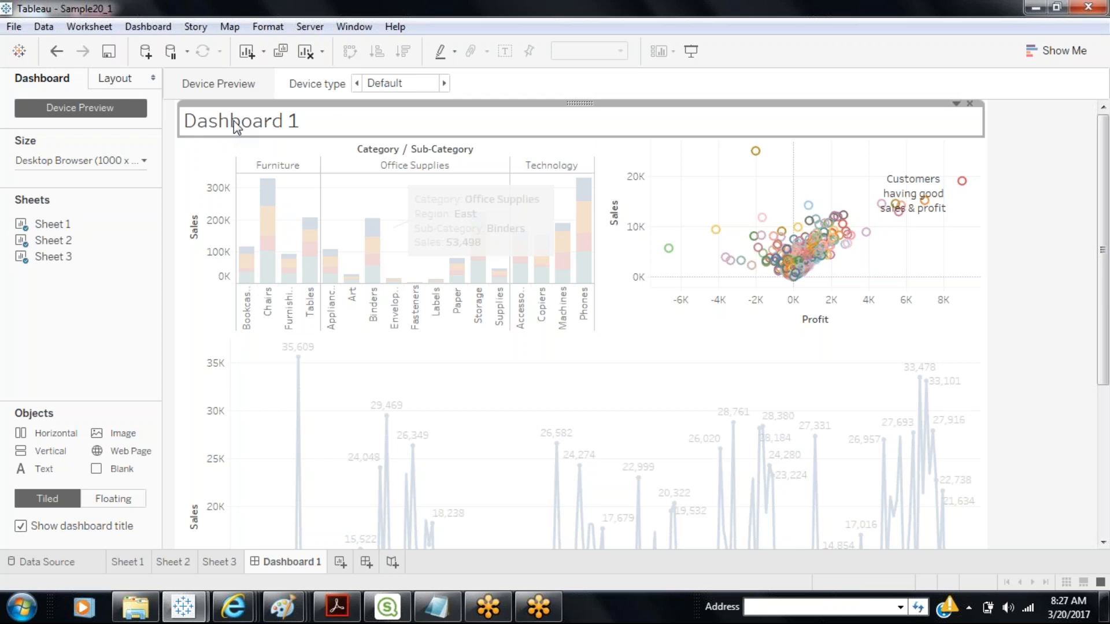
{"action": "double_click", "coordinate": [234, 120]}
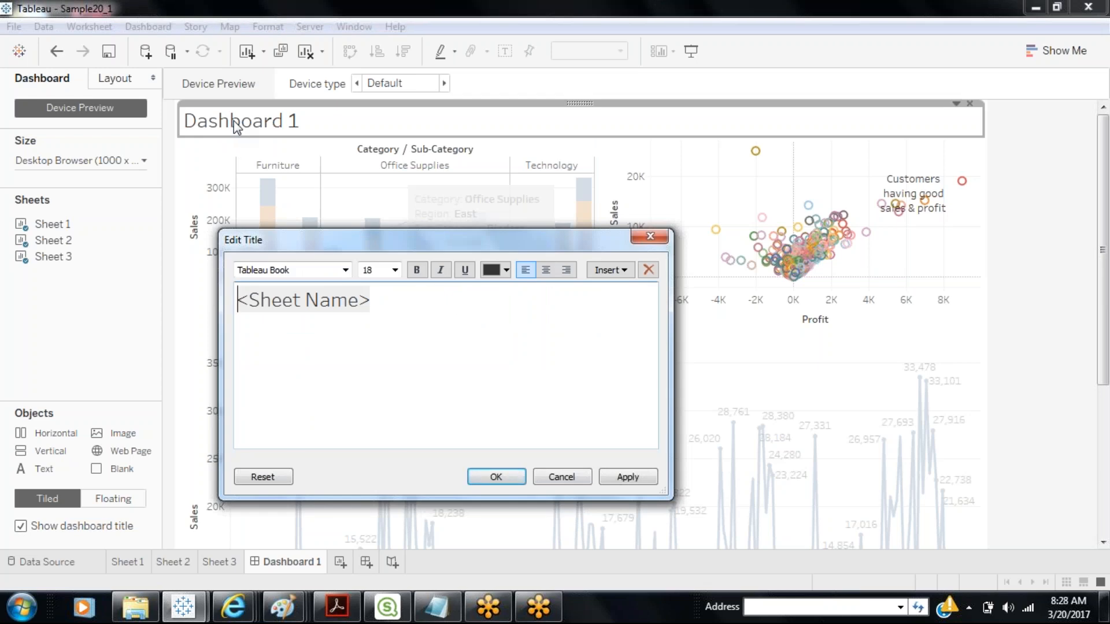
{"action": "key", "text": "Delete"}
{"action": "key", "text": "End"}
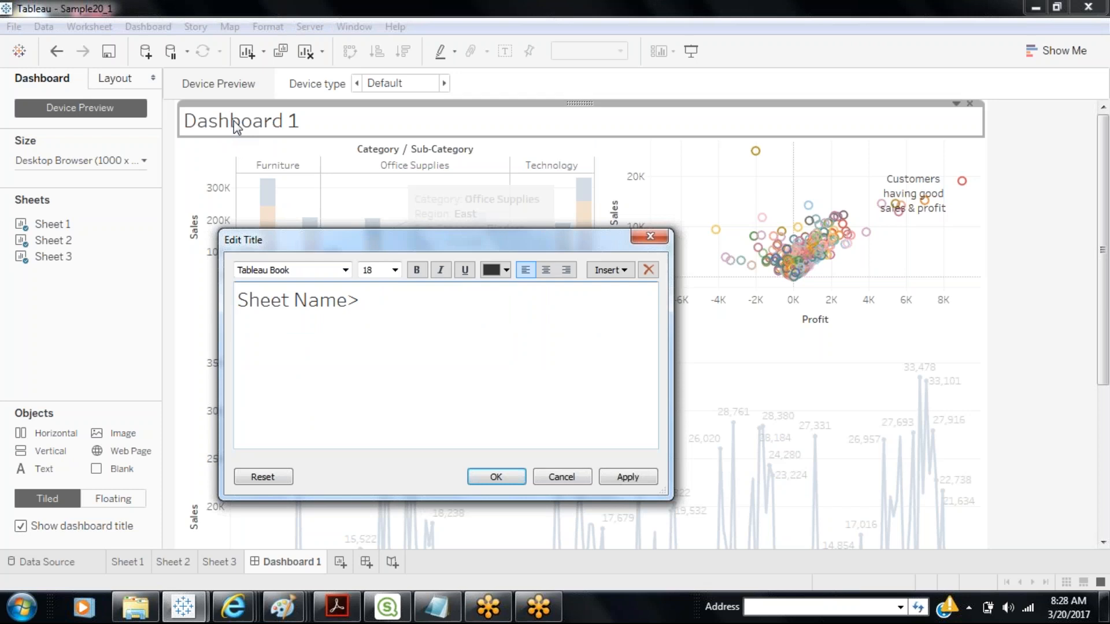
{"action": "key", "text": "BackSpace"}
{"action": "key", "text": "BackSpace"}
{"action": "key", "text": "BackSpace"}
{"action": "key", "text": "BackSpace"}
{"action": "key", "text": "BackSpace"}
{"action": "key", "text": "BackSpace"}
{"action": "key", "text": "BackSpace"}
{"action": "key", "text": "BackSpace"}
{"action": "key", "text": "BackSpace"}
{"action": "key", "text": "BackSpace"}
{"action": "key", "text": "BackSpace"}
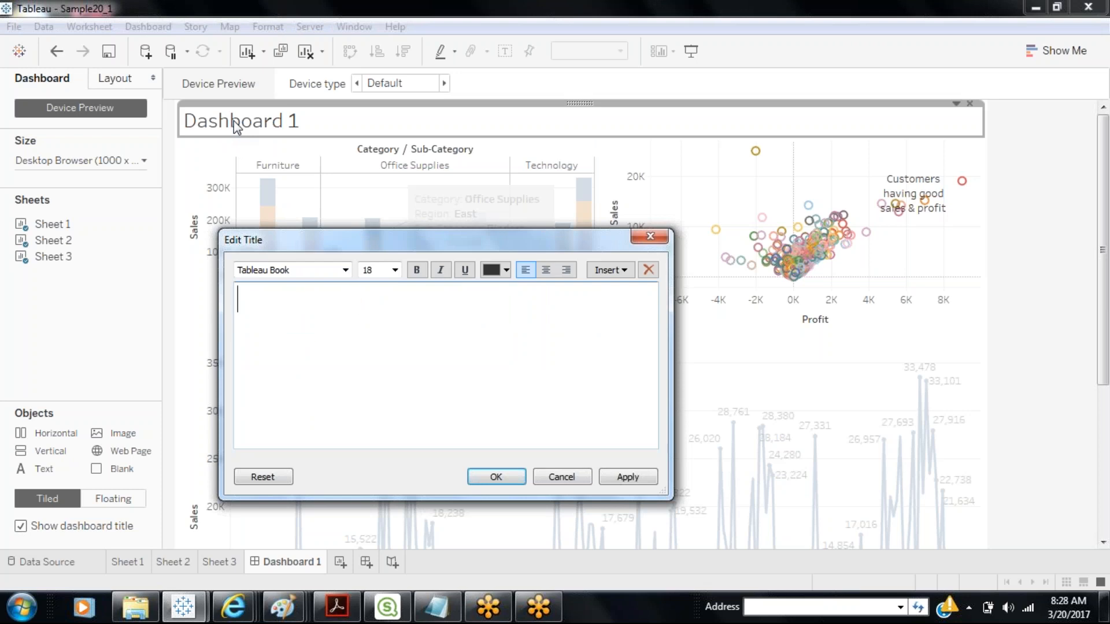
{"action": "type", "text": "Customer"}
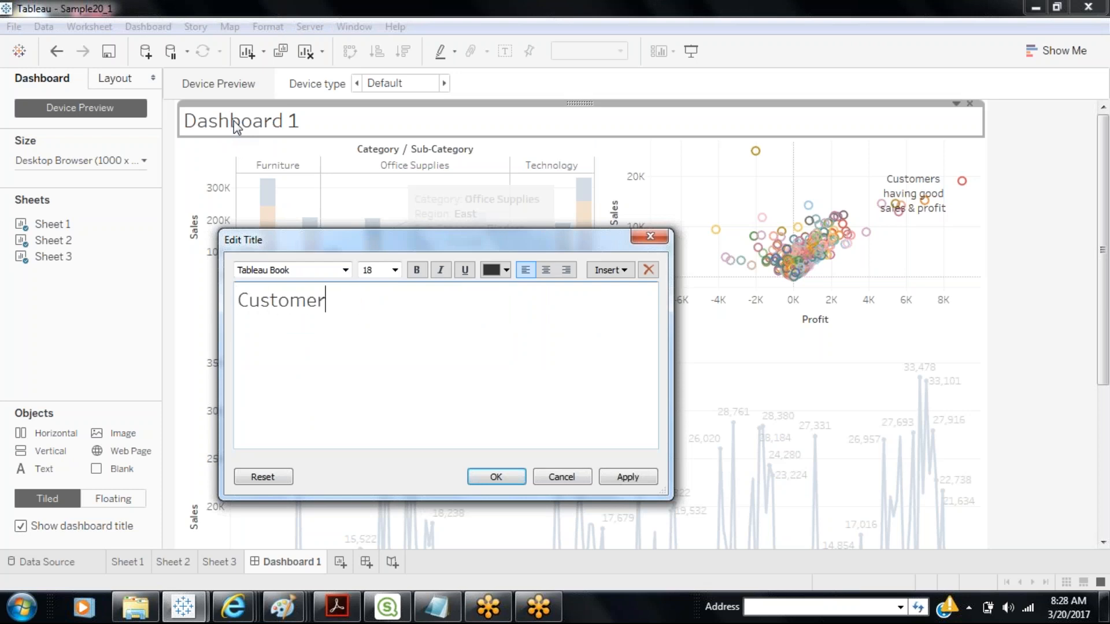
{"action": "type", "text": " Retail Dash"}
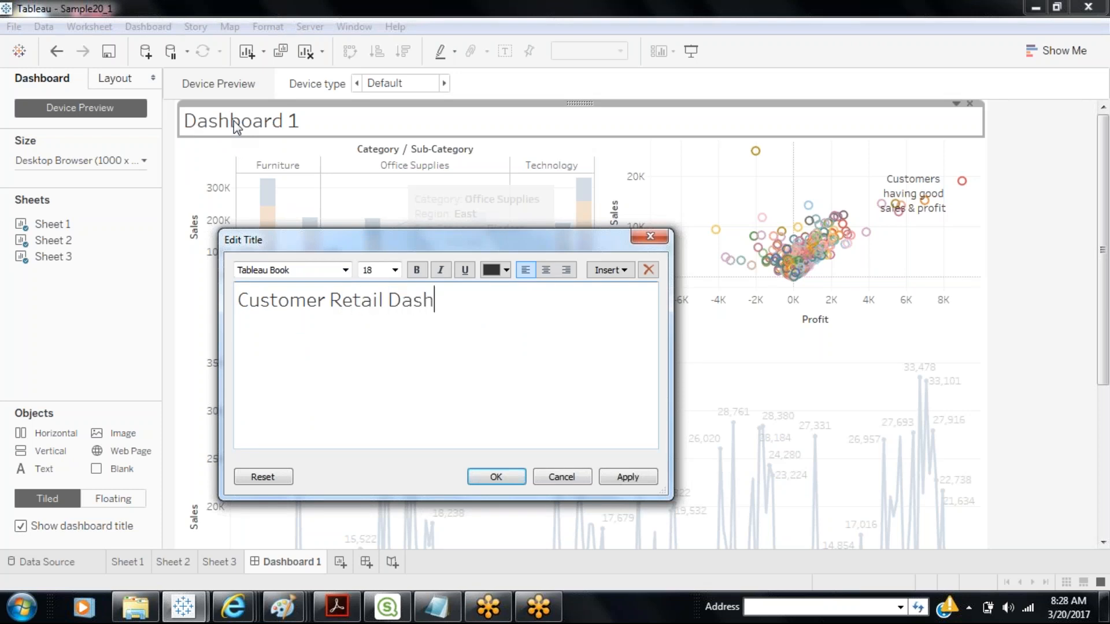
{"action": "type", "text": "board"}
{"action": "left_click", "coordinate": [624, 480]}
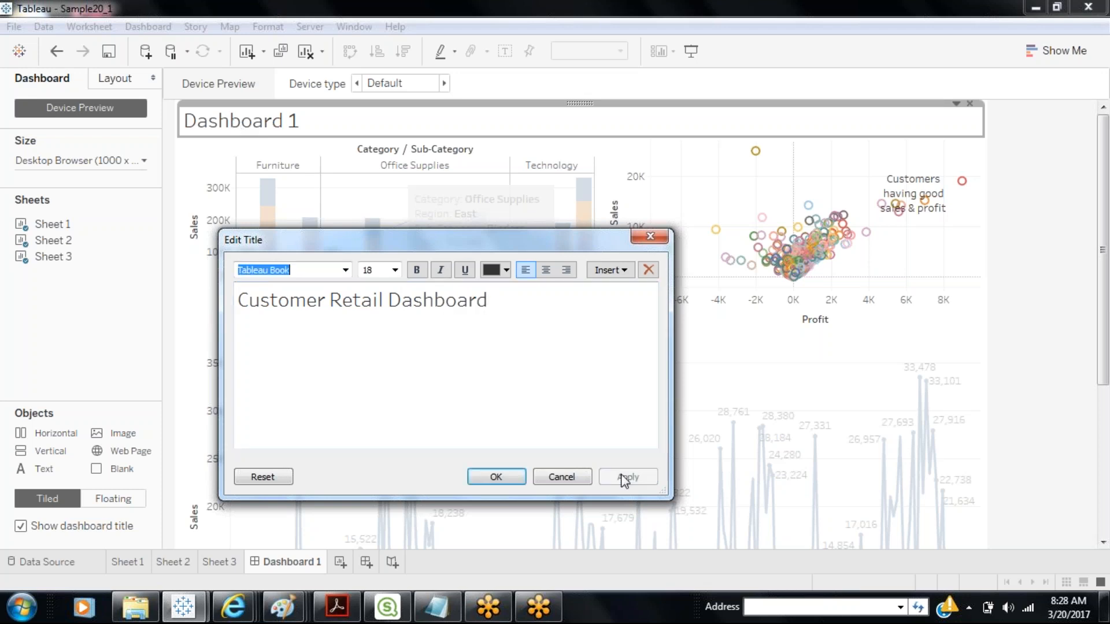
Center the "Customer Retail Dashboard" title and confirm the title settings.
{"action": "left_click", "coordinate": [546, 271]}
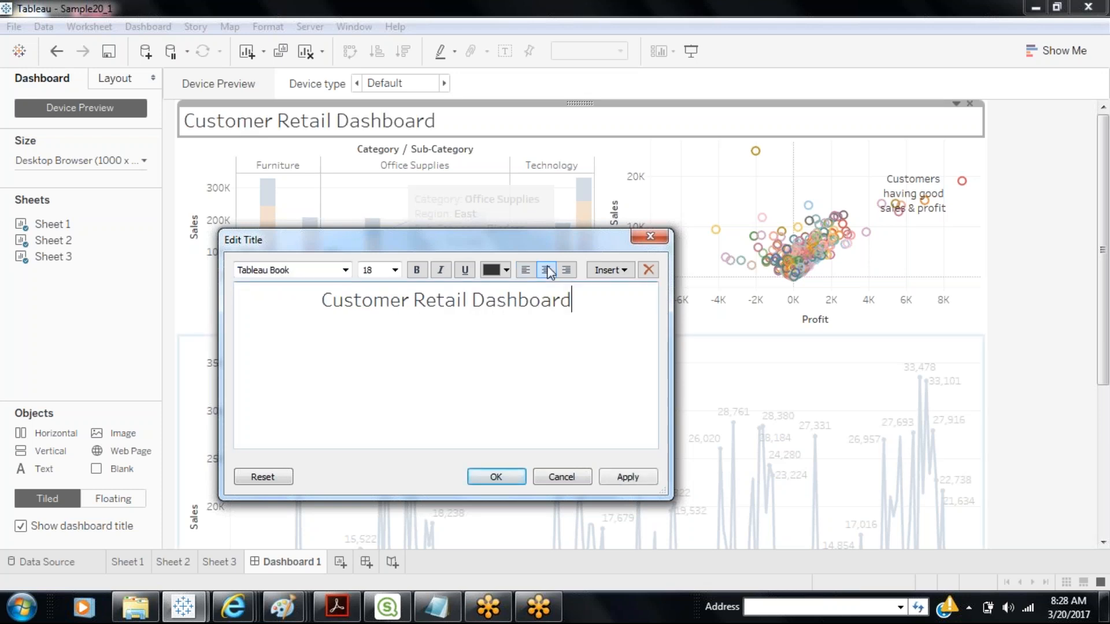
{"action": "left_click", "coordinate": [490, 474]}
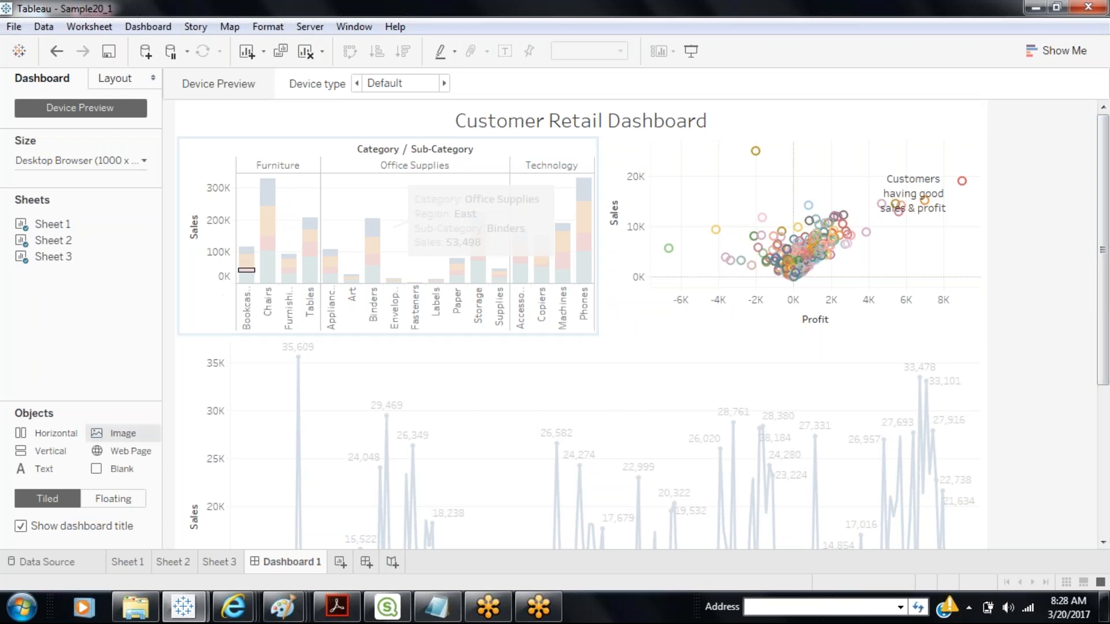
{"action": "double_click", "coordinate": [255, 124]}
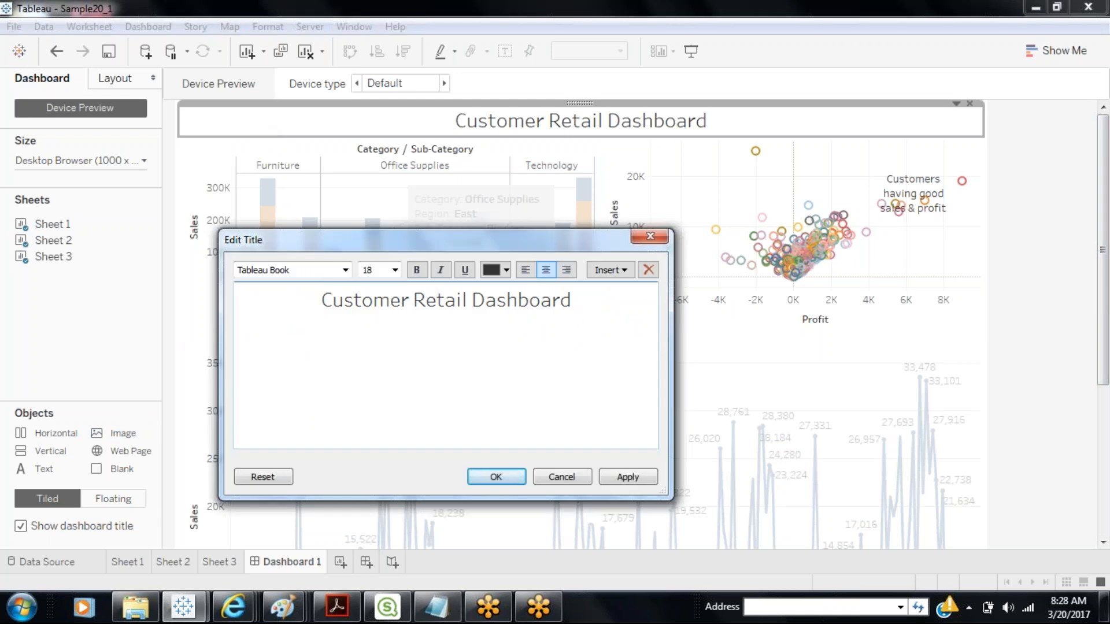
{"action": "left_click", "coordinate": [512, 478]}
Insert the bannerLogo image from the Sam folder as an image object above the dashboard title.
{"action": "left_click_drag", "start_coordinate": [111, 433], "coordinate": [246, 110]}
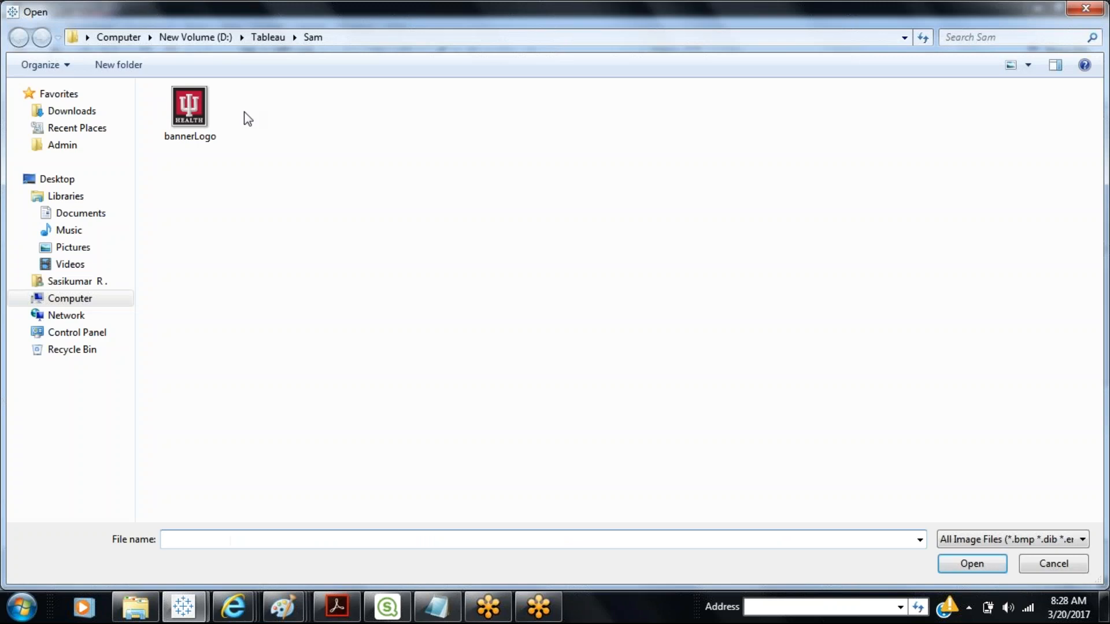
{"action": "left_click", "coordinate": [205, 116]}
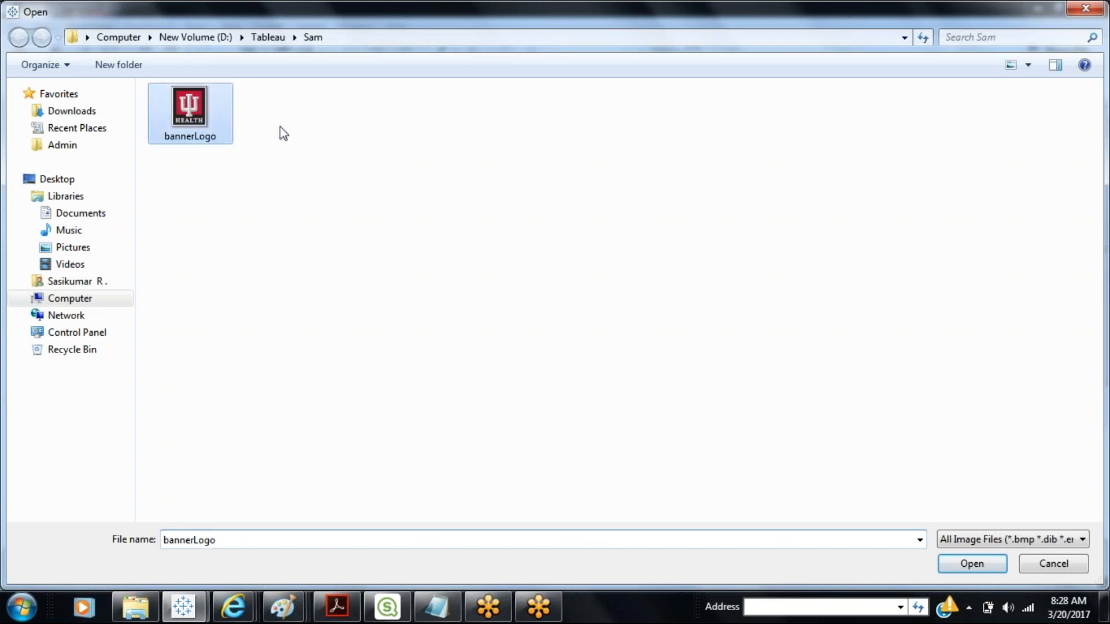
{"action": "left_click", "coordinate": [976, 568]}
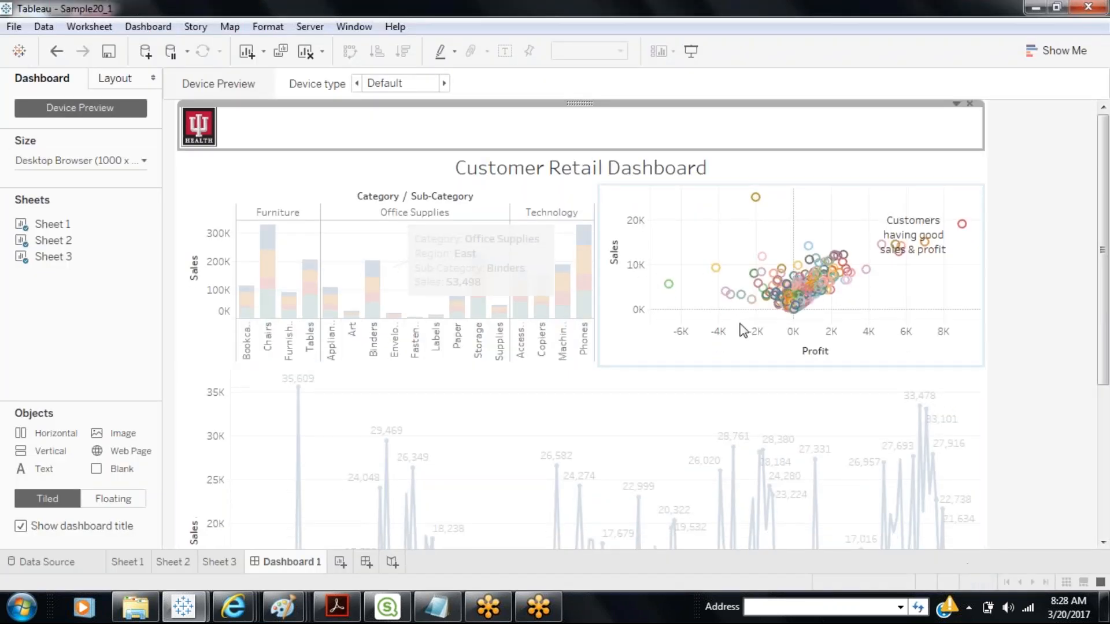
Reopen the logo image's file selection to check its source file, and select the dashboard title.
{"action": "left_click", "coordinate": [560, 166]}
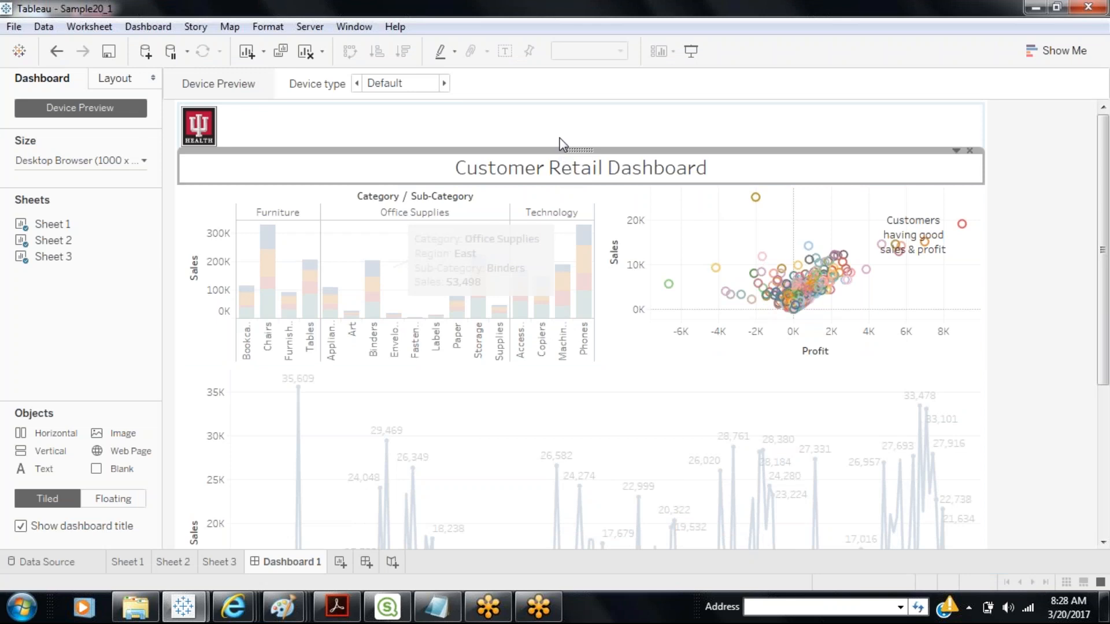
{"action": "left_click", "coordinate": [206, 124]}
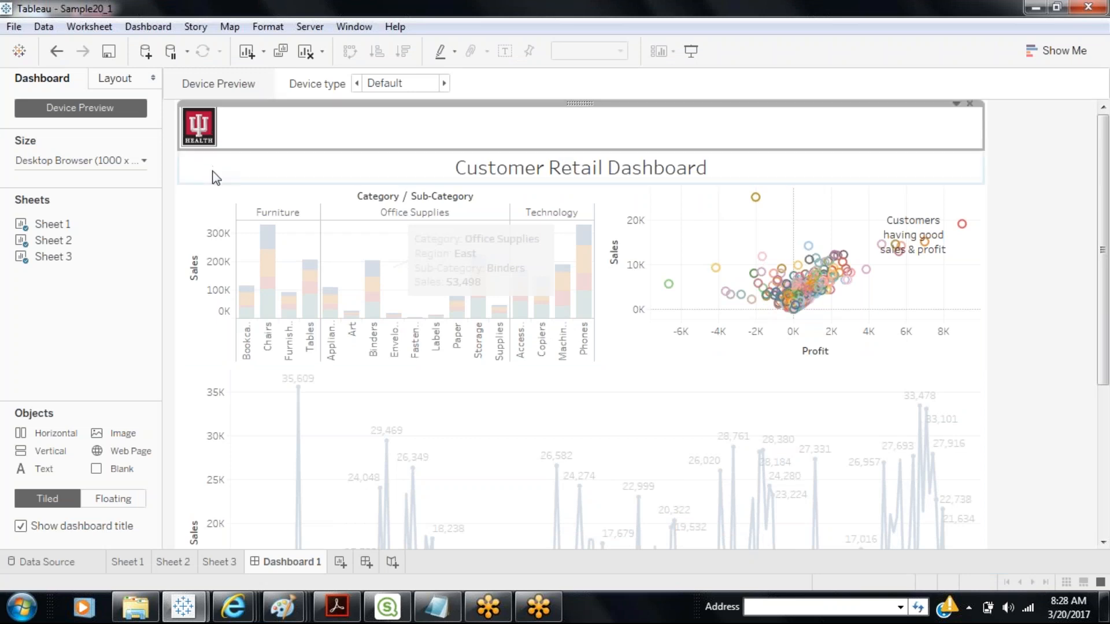
{"action": "double_click", "coordinate": [202, 128]}
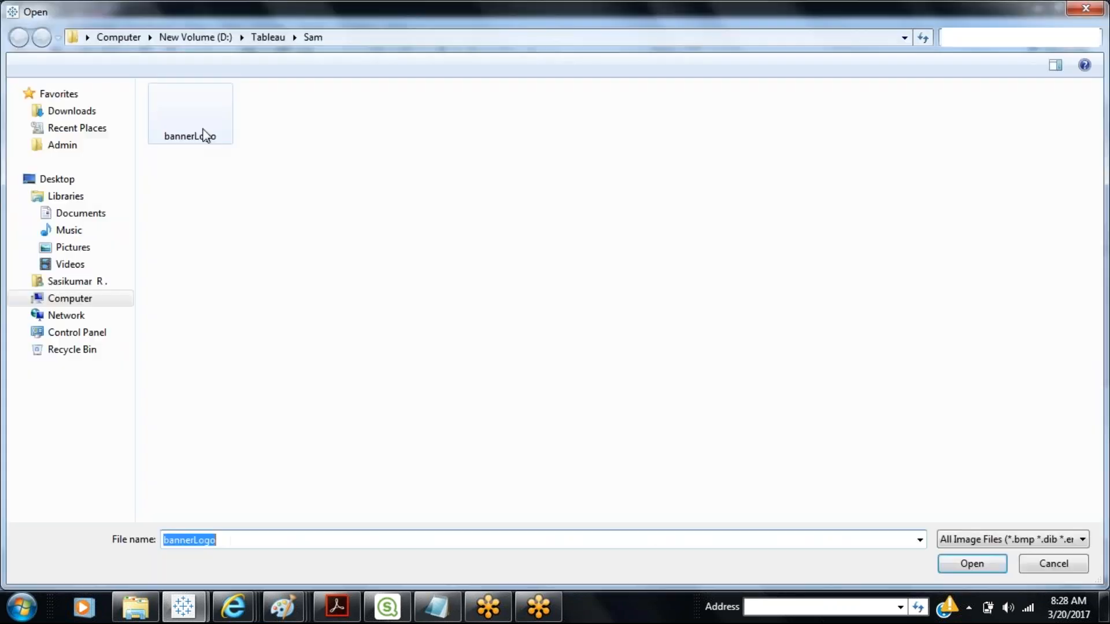
{"action": "left_click", "coordinate": [956, 570]}
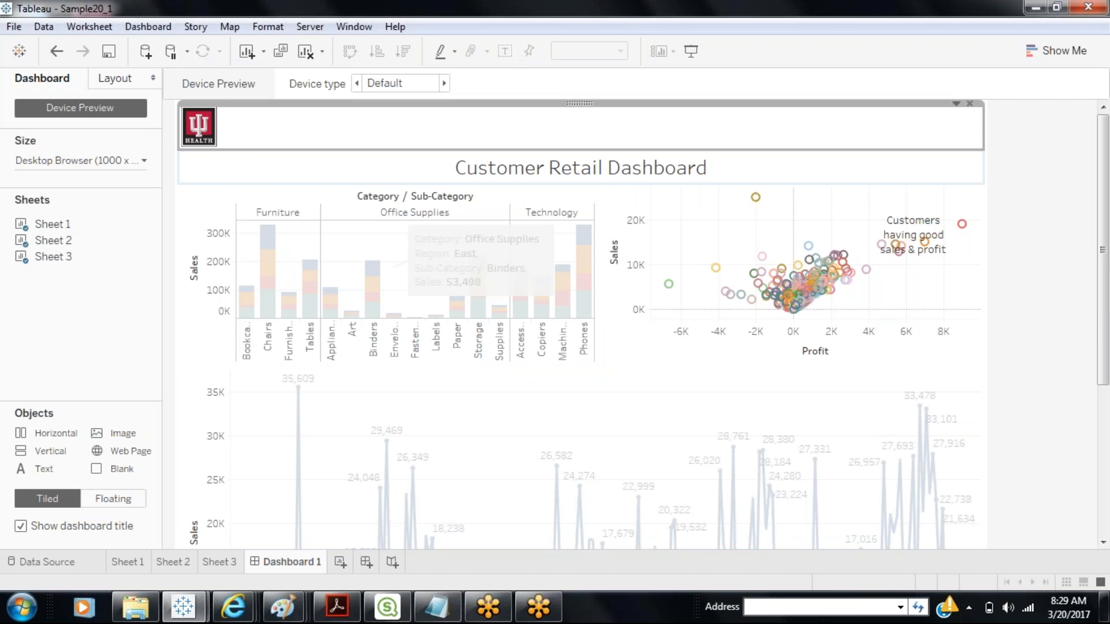
{"action": "double_click", "coordinate": [335, 130]}
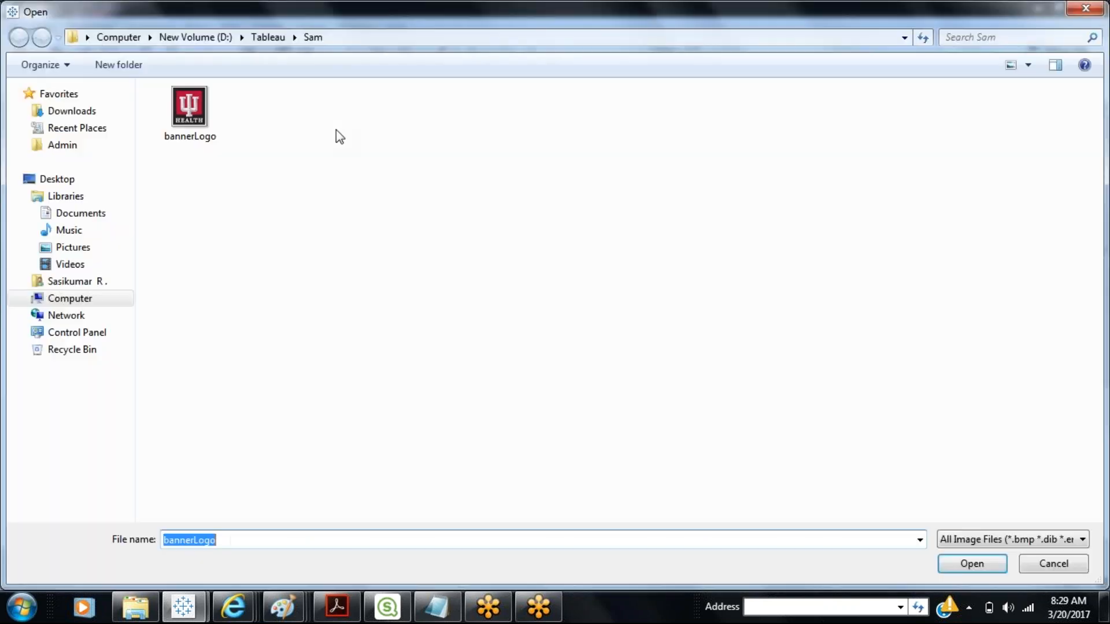
{"action": "left_click", "coordinate": [1053, 564]}
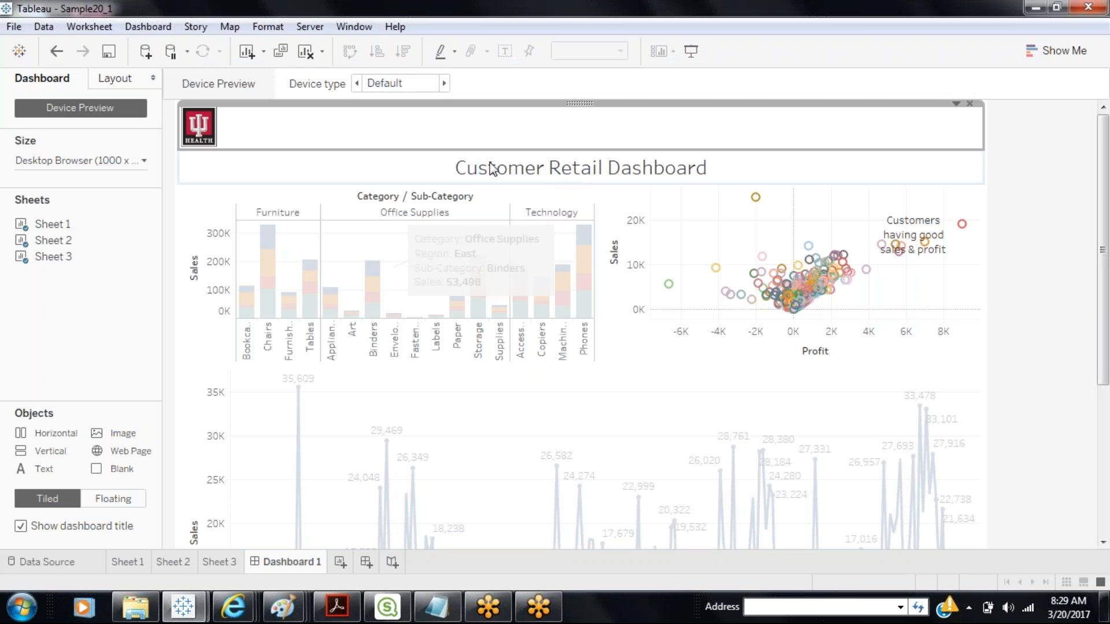
{"action": "left_click", "coordinate": [467, 177]}
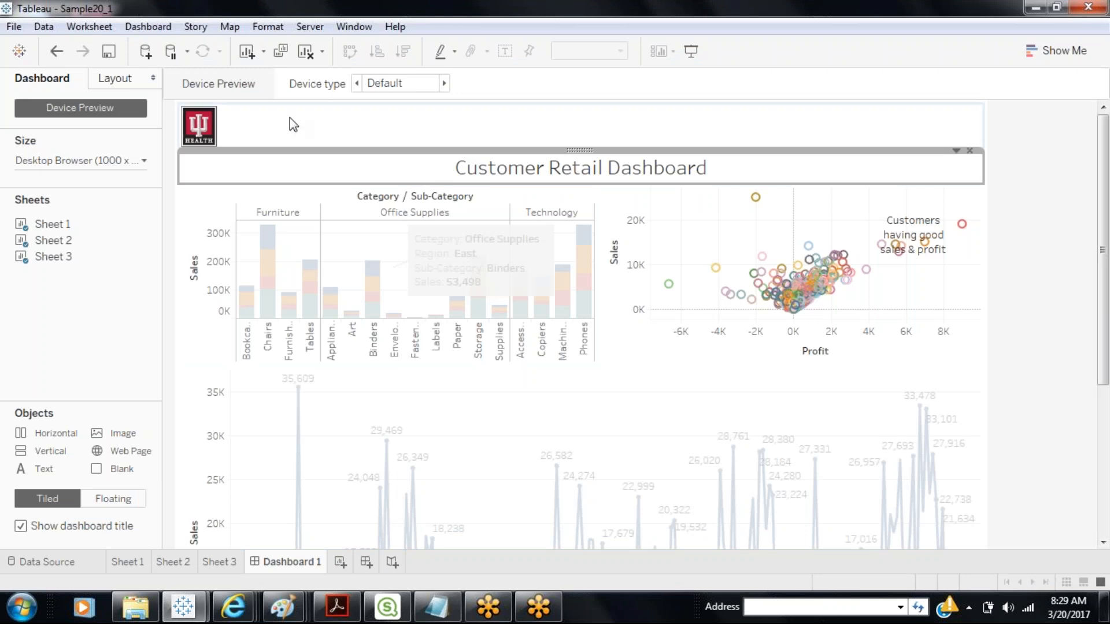
Make the logo image floating, try to move it up into the dashboard's corner, and undo that move.
{"action": "right_click", "coordinate": [208, 123]}
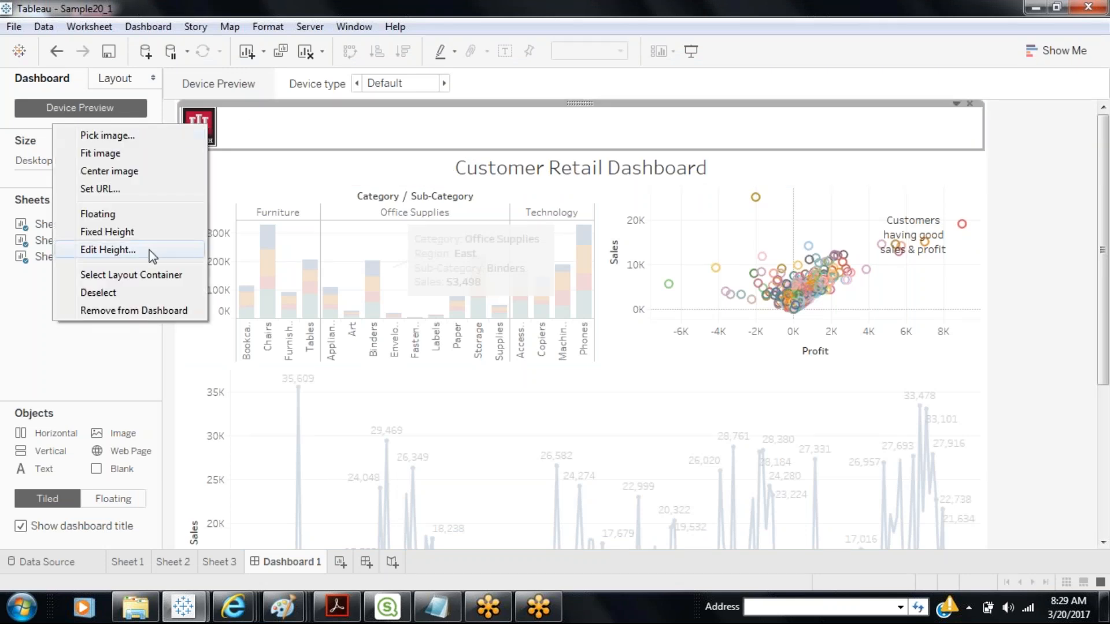
{"action": "left_click", "coordinate": [113, 213]}
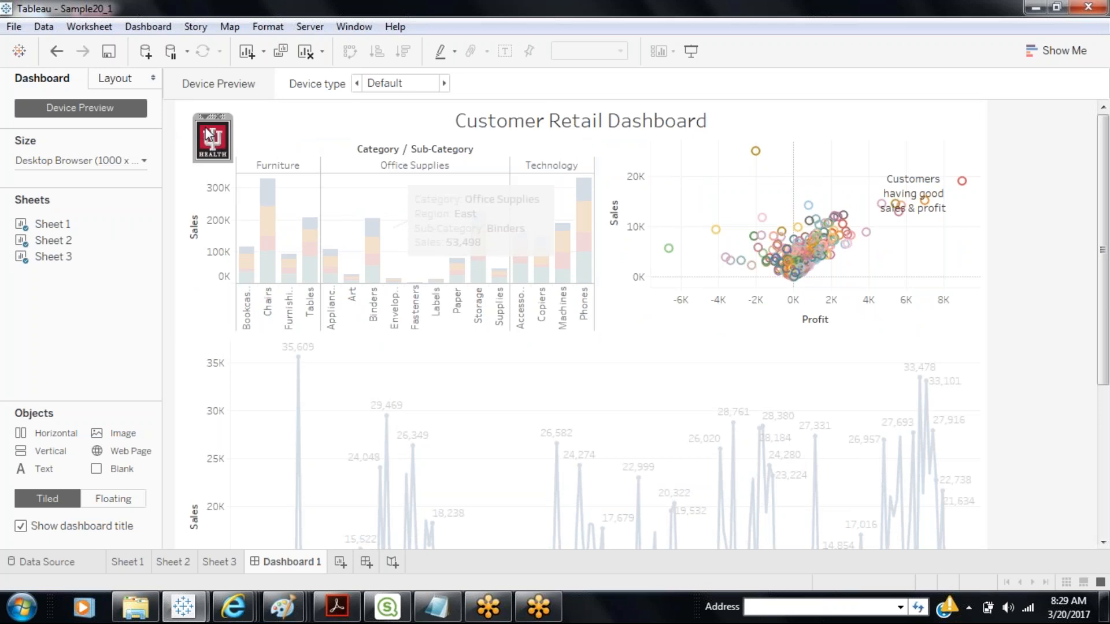
{"action": "left_click_drag", "start_coordinate": [209, 134], "coordinate": [193, 97]}
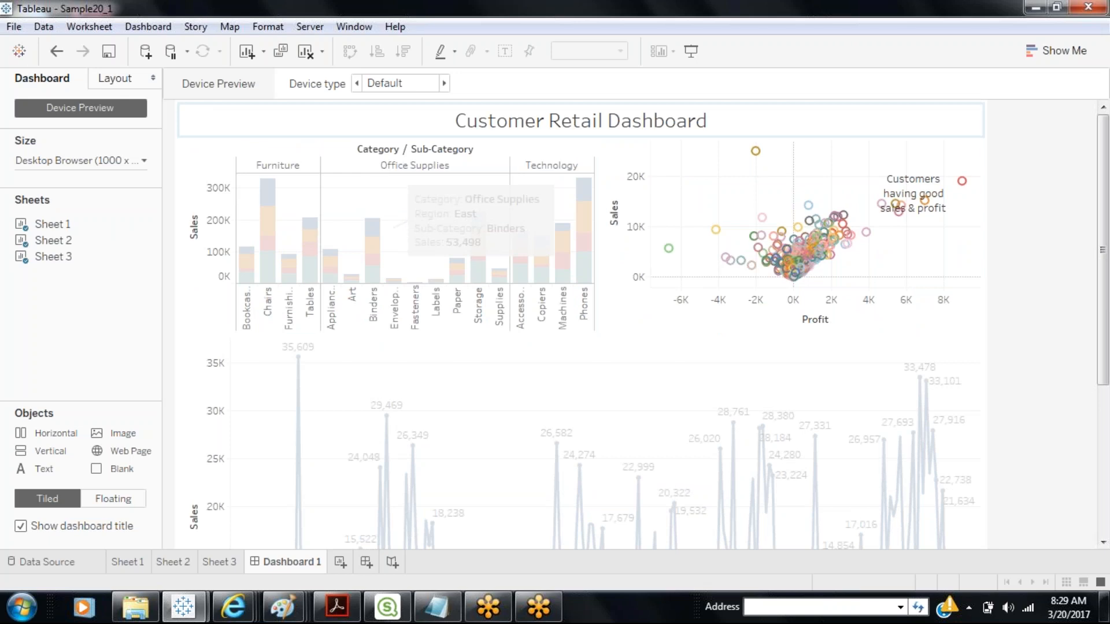
{"action": "key", "text": "ctrl+z"}
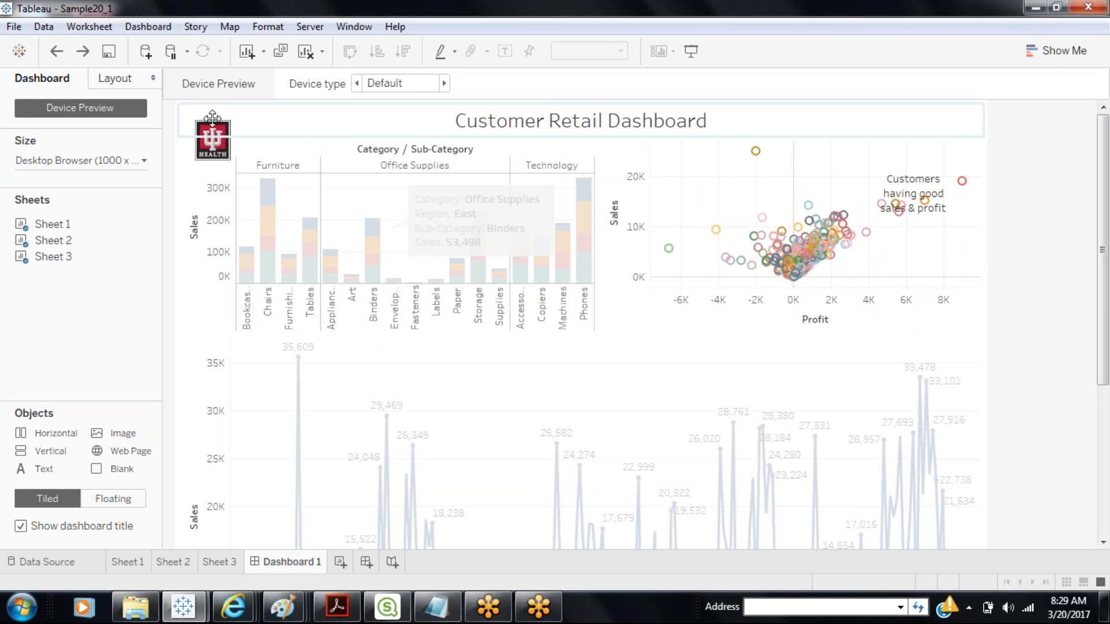
Select the layout container that holds the dashboard title.
{"action": "right_click", "coordinate": [257, 118]}
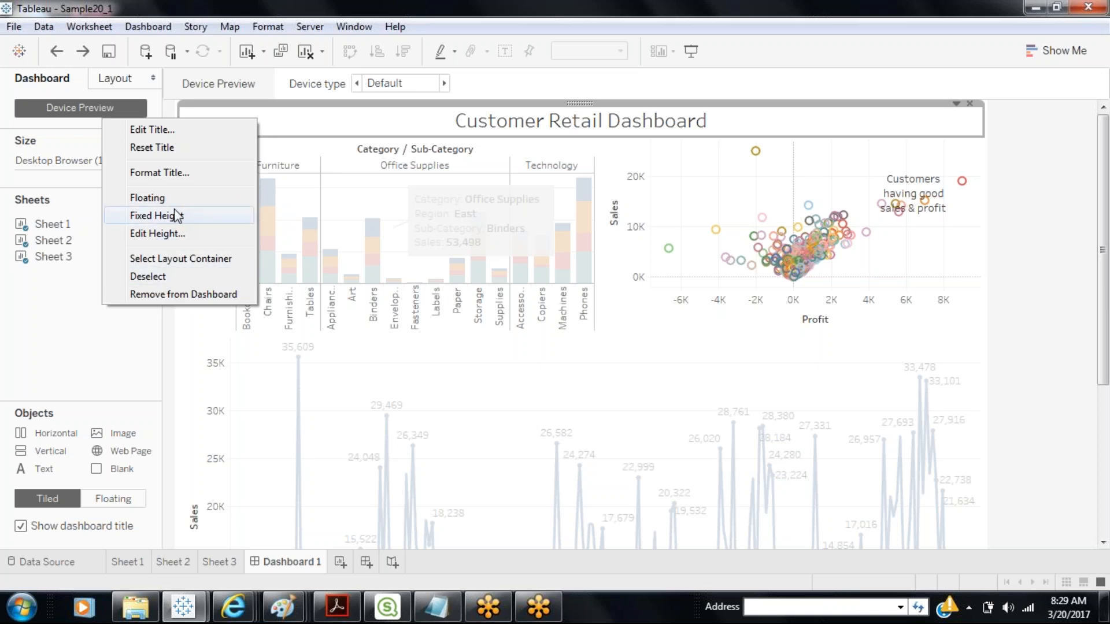
{"action": "left_click", "coordinate": [179, 258]}
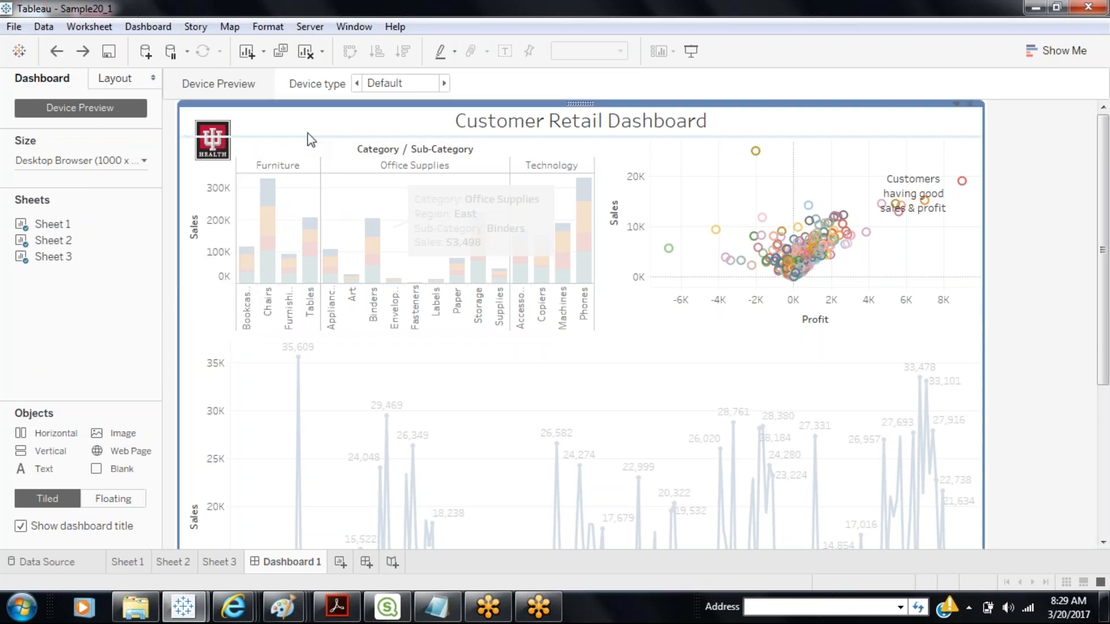
Move the logo image into the upper-left corner of the dashboard, beside the Customer Retail Dashboard title.
{"action": "left_click", "coordinate": [223, 132]}
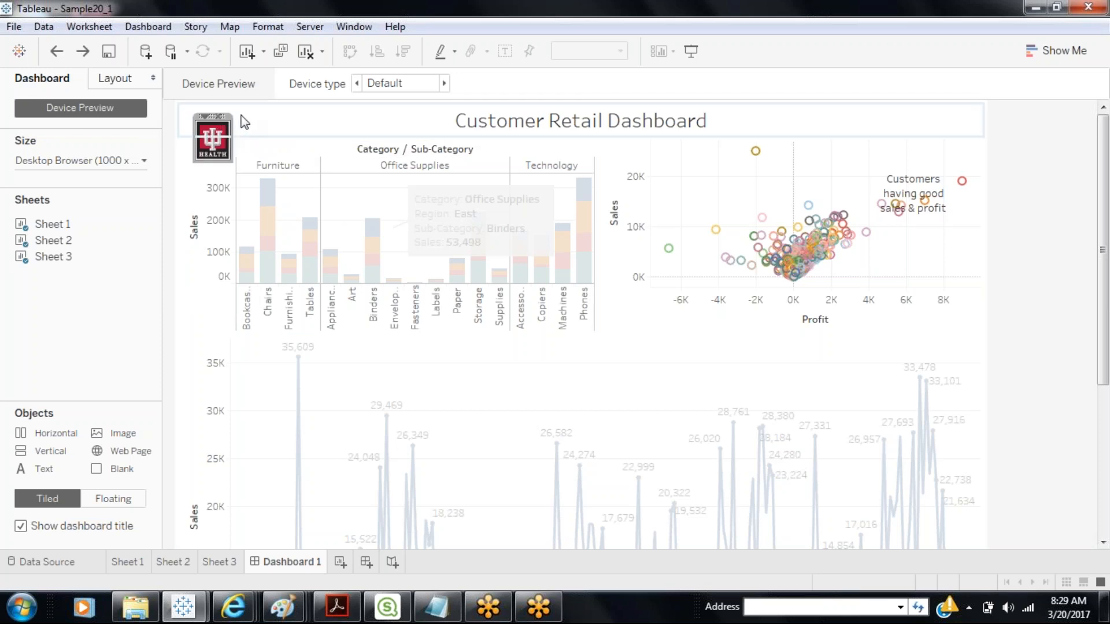
{"action": "left_click_drag", "start_coordinate": [212, 118], "coordinate": [203, 104]}
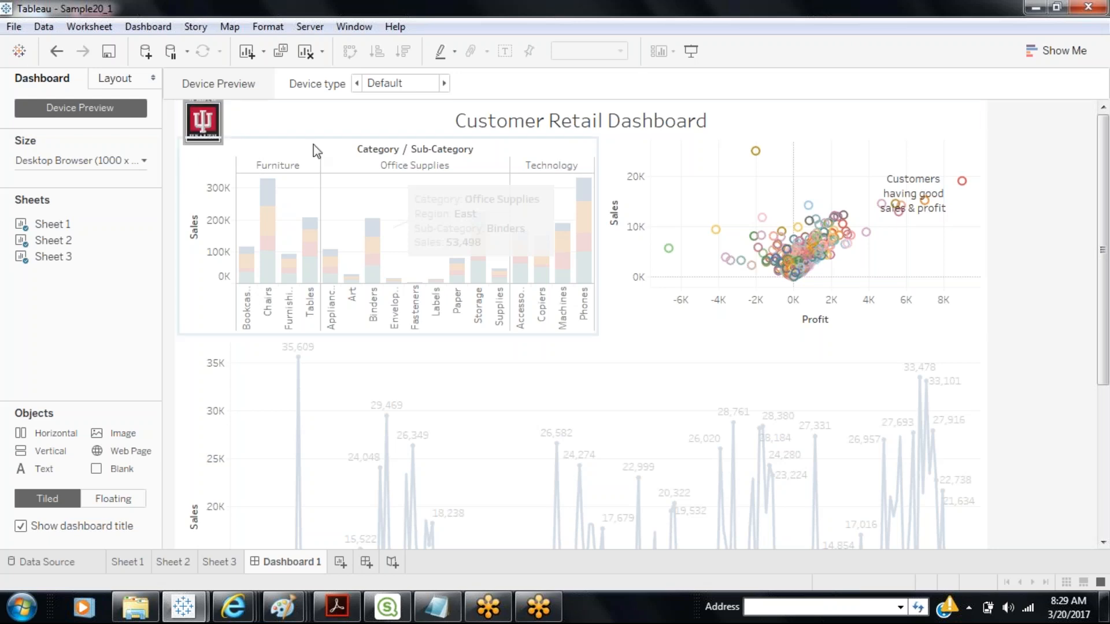
{"action": "left_click", "coordinate": [282, 119]}
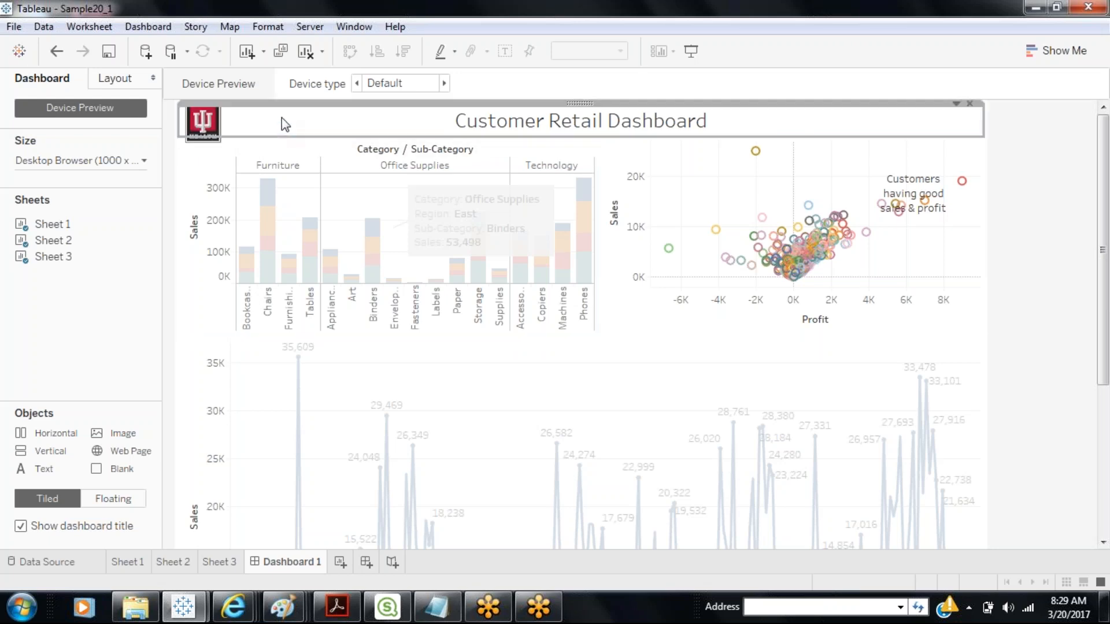
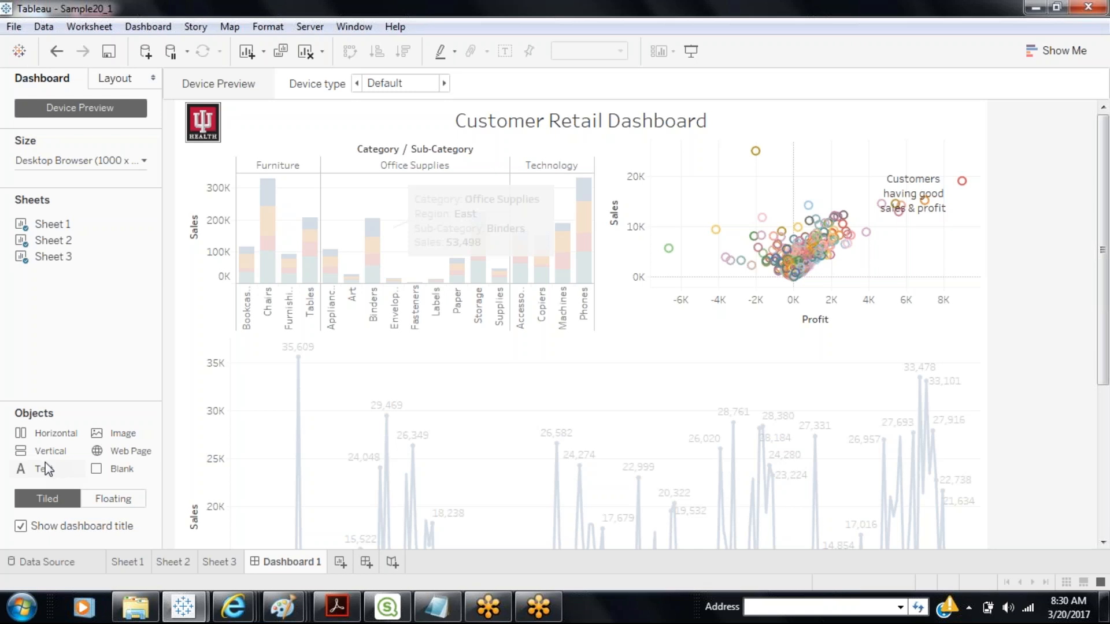
Add a text object to the dashboard reading "**Note - Customers are very cautious.".
{"action": "double_click", "coordinate": [45, 470]}
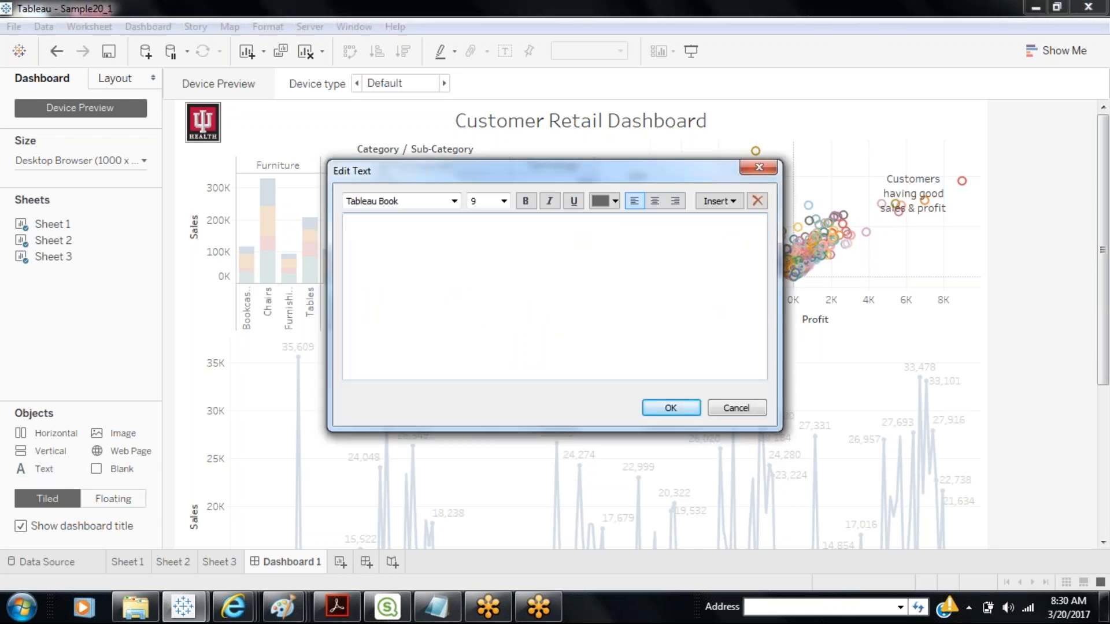
{"action": "type", "text": "**Note - Customers are v"}
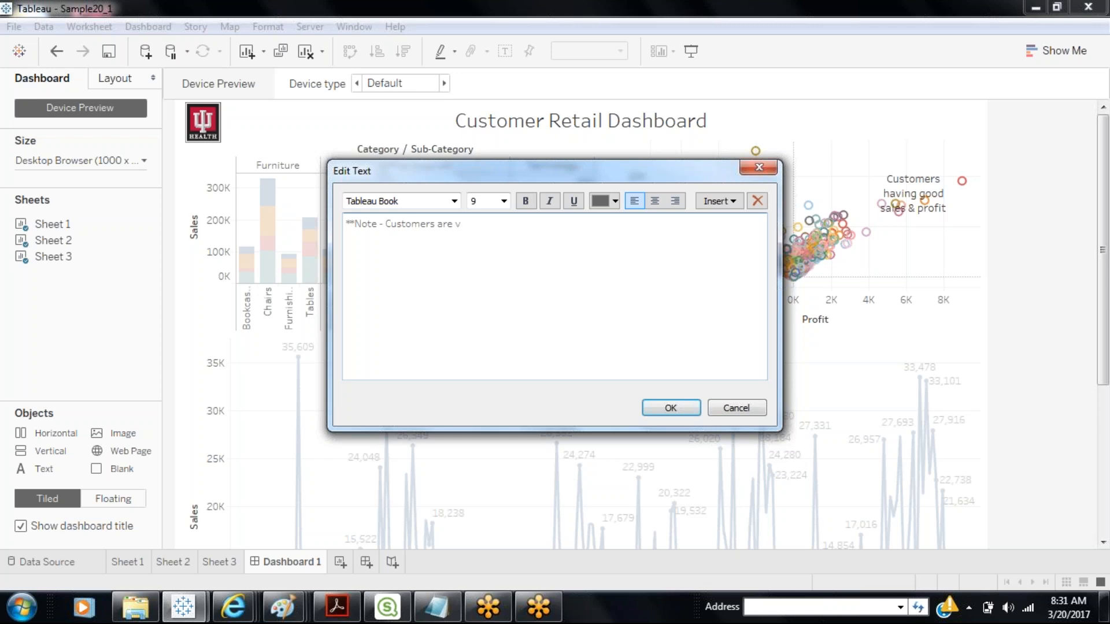
{"action": "type", "text": "ery cautious."}
{"action": "left_click", "coordinate": [670, 407]}
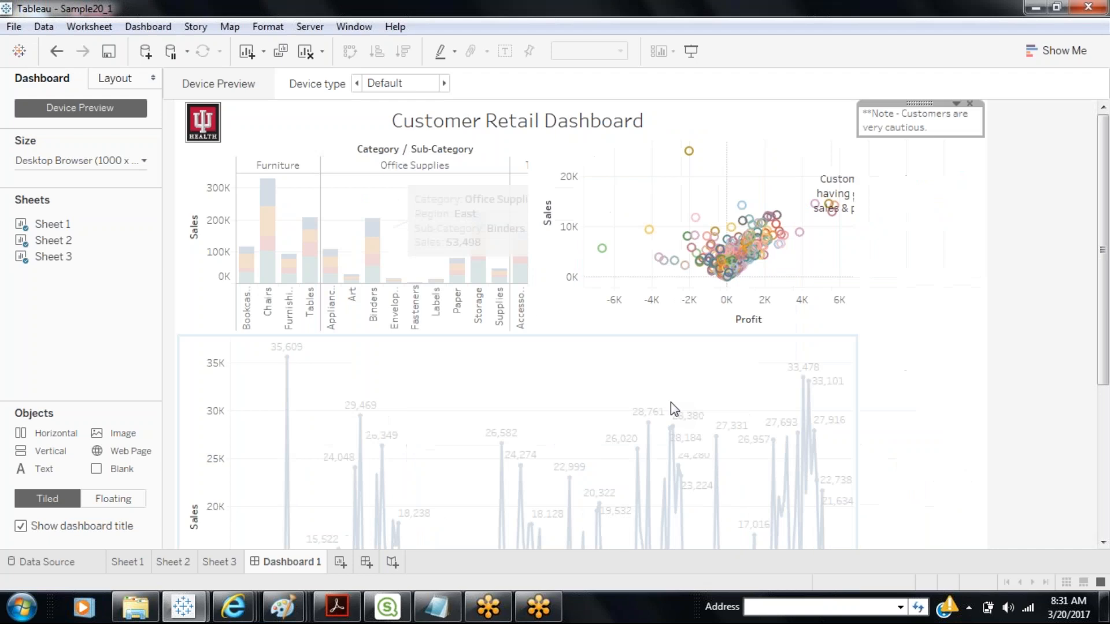
Make the customer note floating and place it in the dashboard's lower-left corner, beneath the weekly sales line chart.
{"action": "right_click", "coordinate": [931, 120]}
{"action": "left_click", "coordinate": [832, 167]}
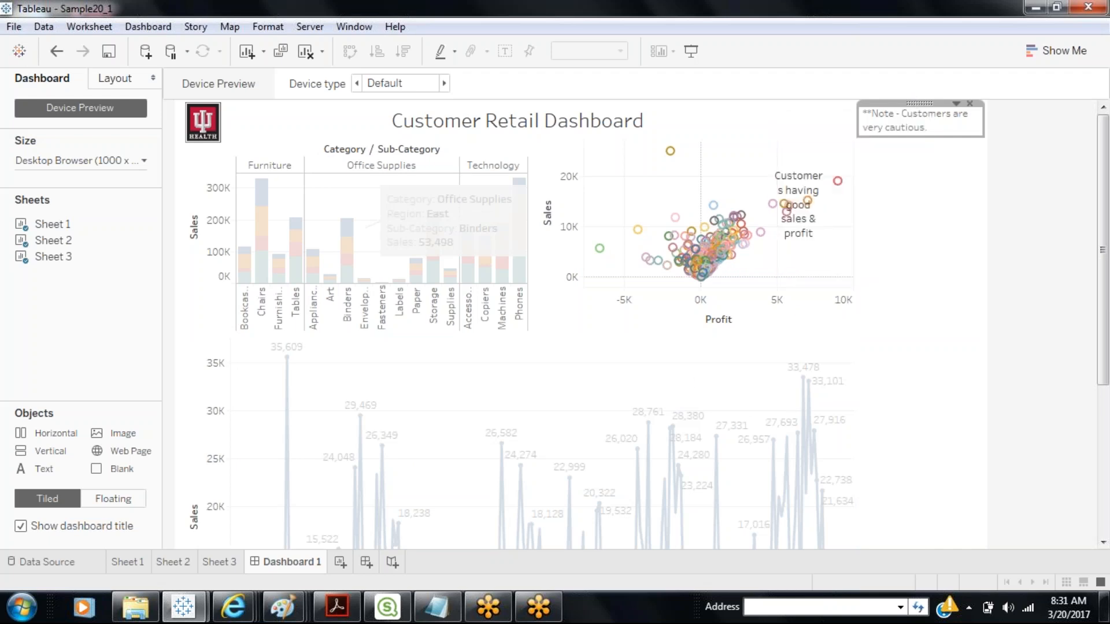
{"action": "left_click_drag", "start_coordinate": [938, 116], "coordinate": [796, 365]}
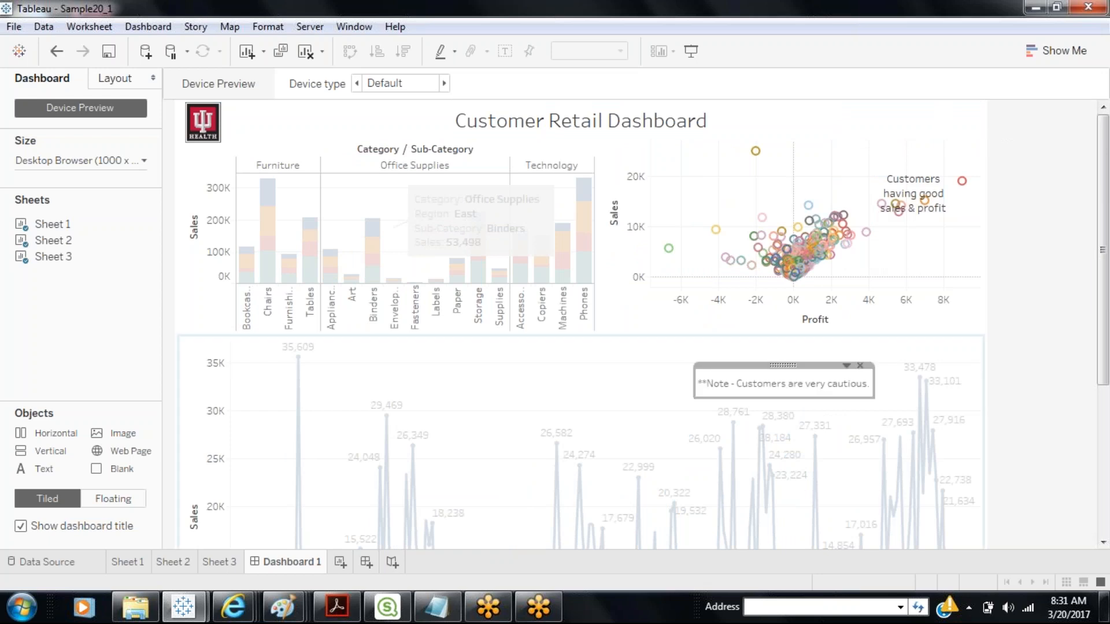
{"action": "scroll", "coordinate": [792, 365], "scroll_direction": "down", "scroll_amount": 3}
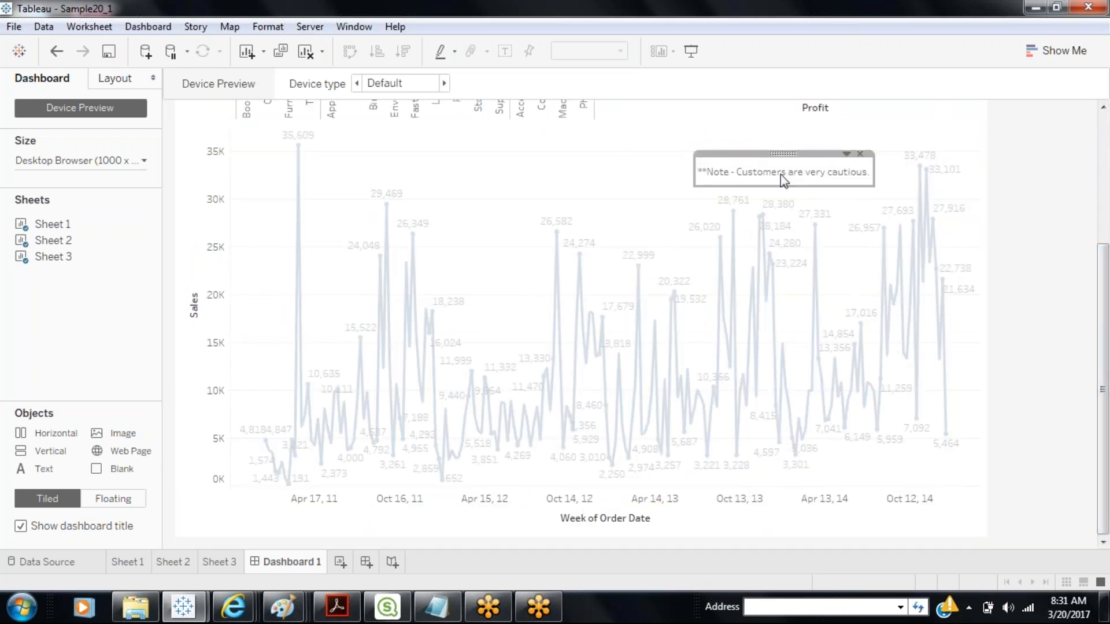
{"action": "left_click_drag", "start_coordinate": [793, 146], "coordinate": [266, 505]}
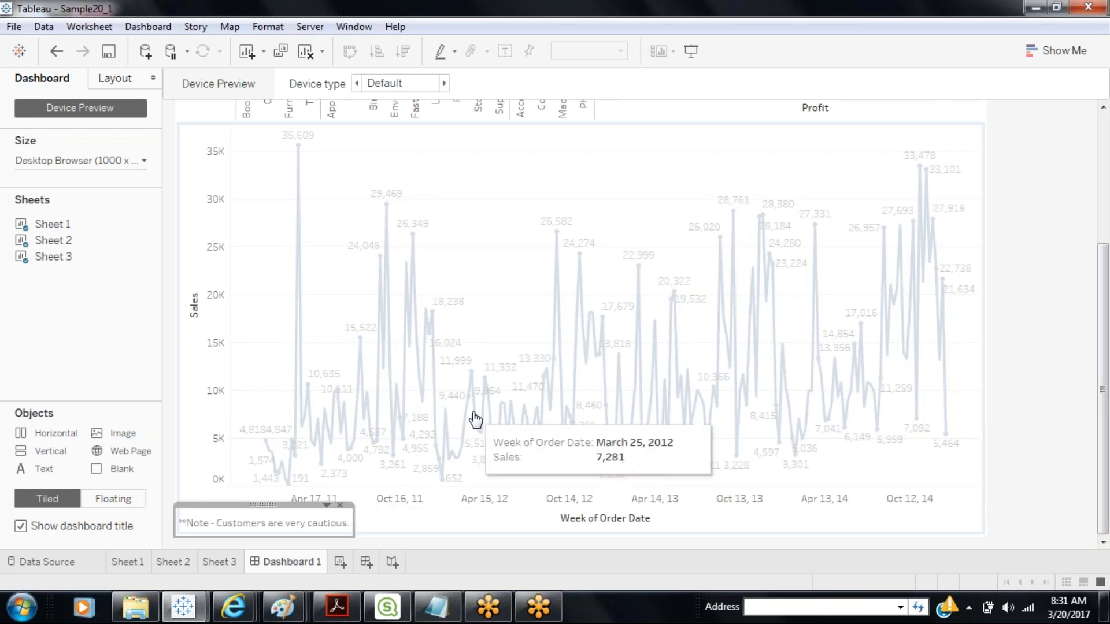
{"action": "left_click", "coordinate": [474, 416]}
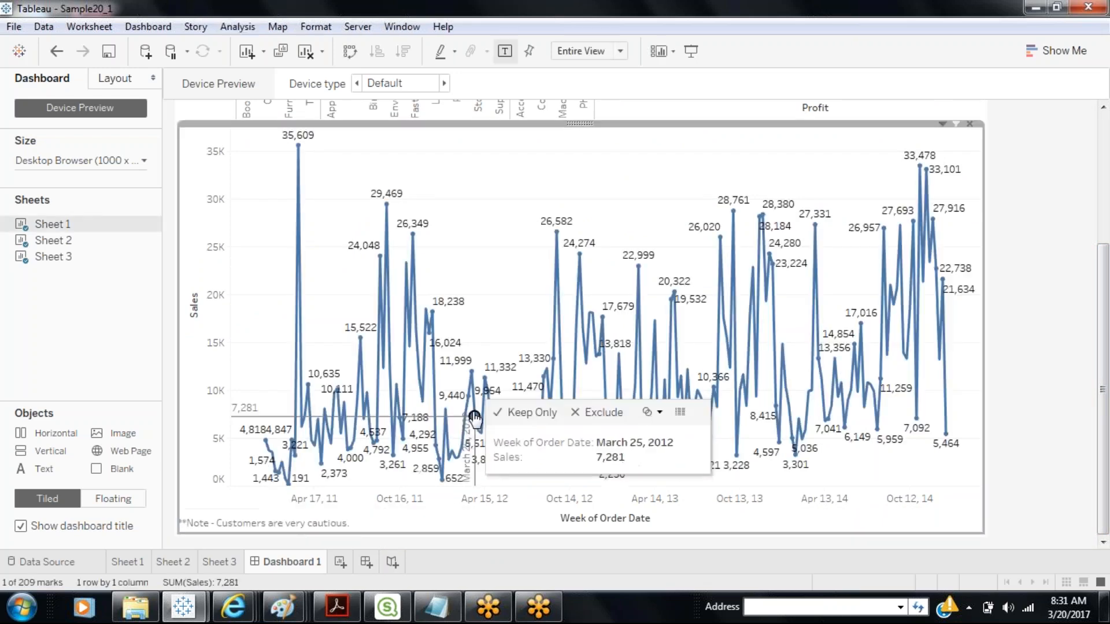
Review the whole dashboard in presentation mode, from the title down to the note, and return to editing.
{"action": "left_click", "coordinate": [691, 51]}
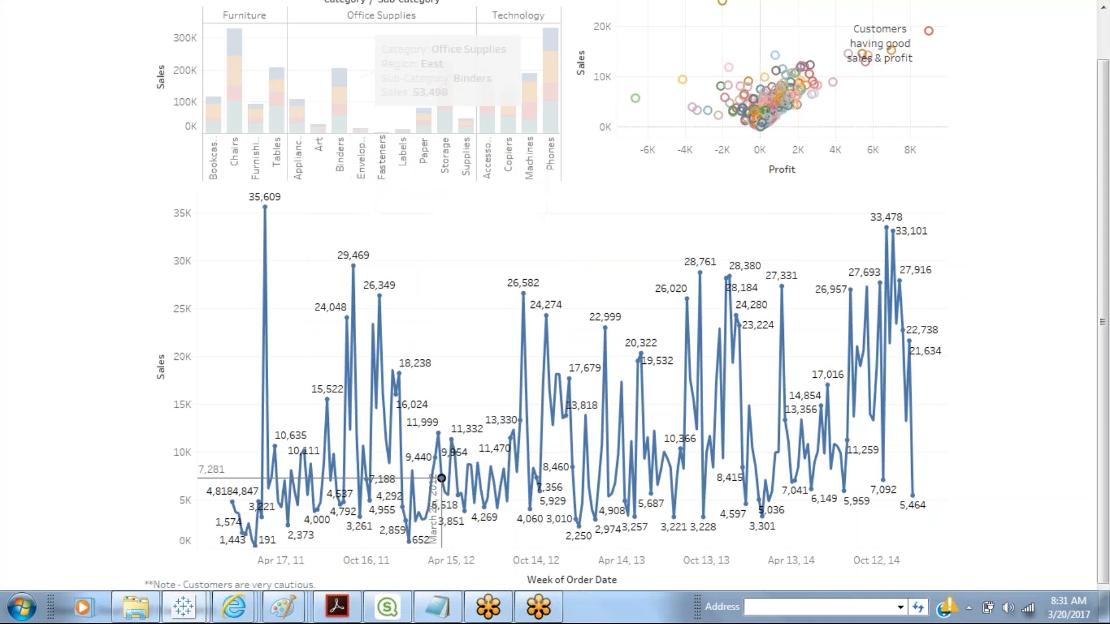
{"action": "left_click", "coordinate": [1104, 50]}
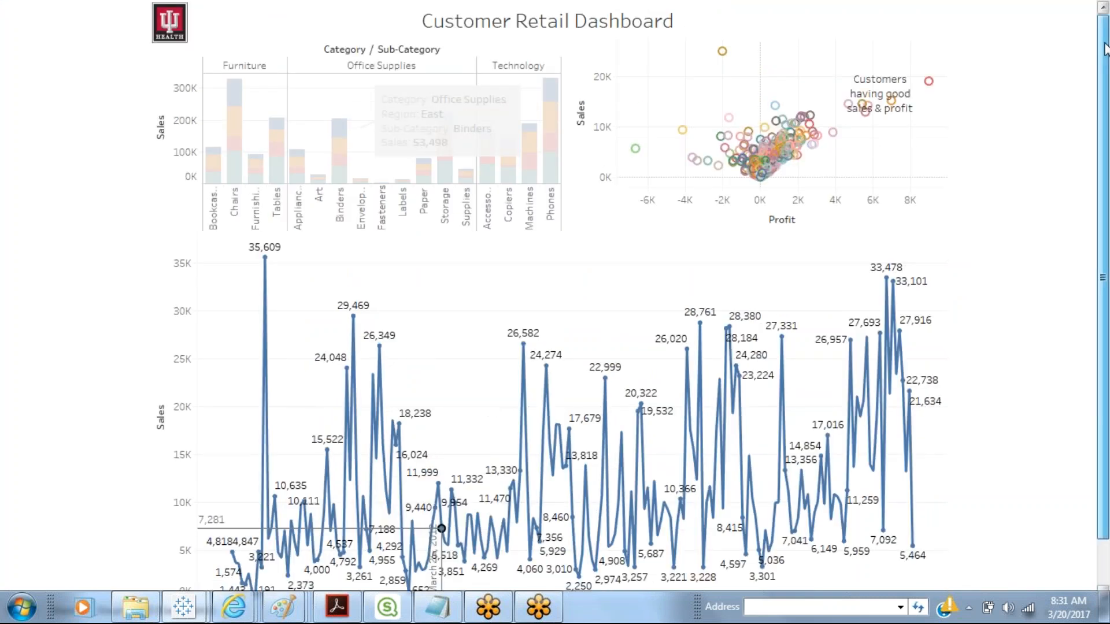
{"action": "left_click_drag", "start_coordinate": [1104, 49], "coordinate": [1107, 229]}
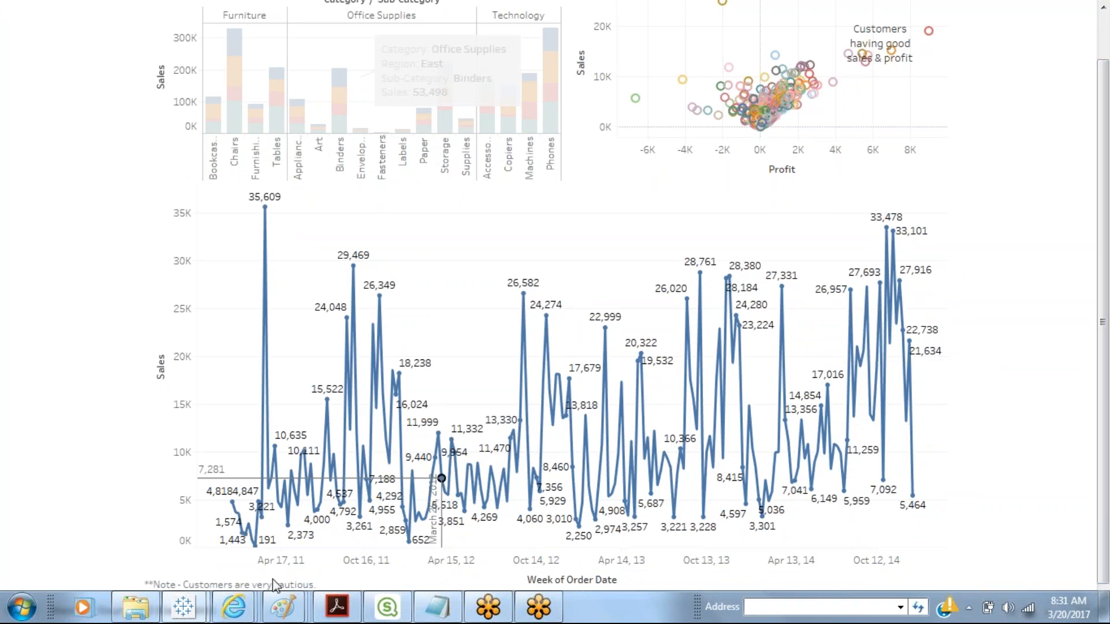
{"action": "key", "text": "Escape"}
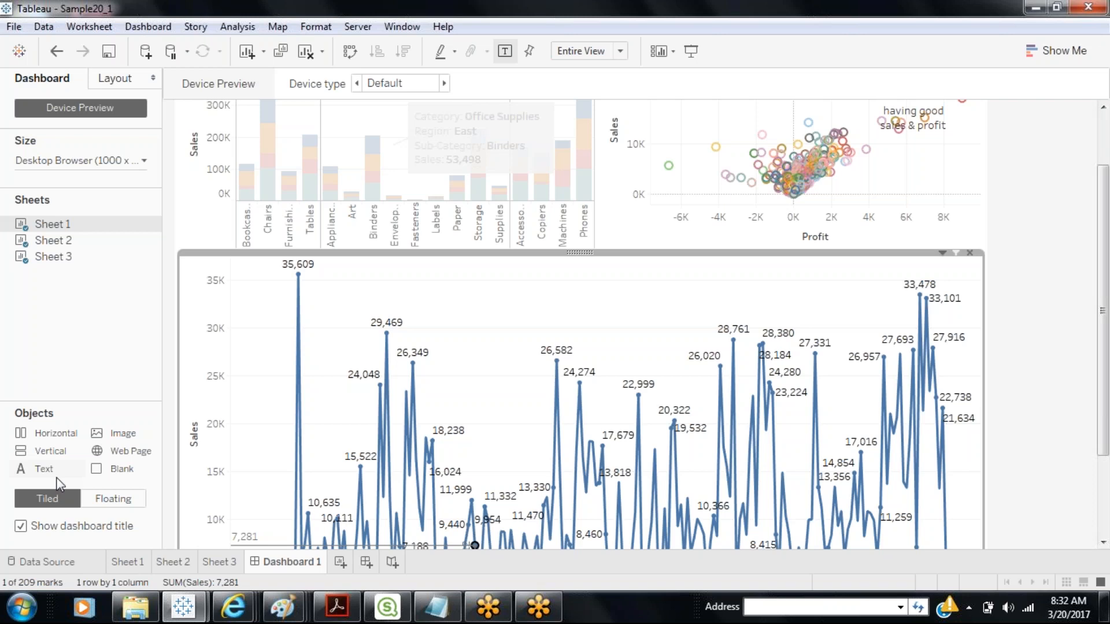
Try the weekly sales line chart as a floating object near the dashboard title and restore its tiled layout.
{"action": "left_click", "coordinate": [553, 308]}
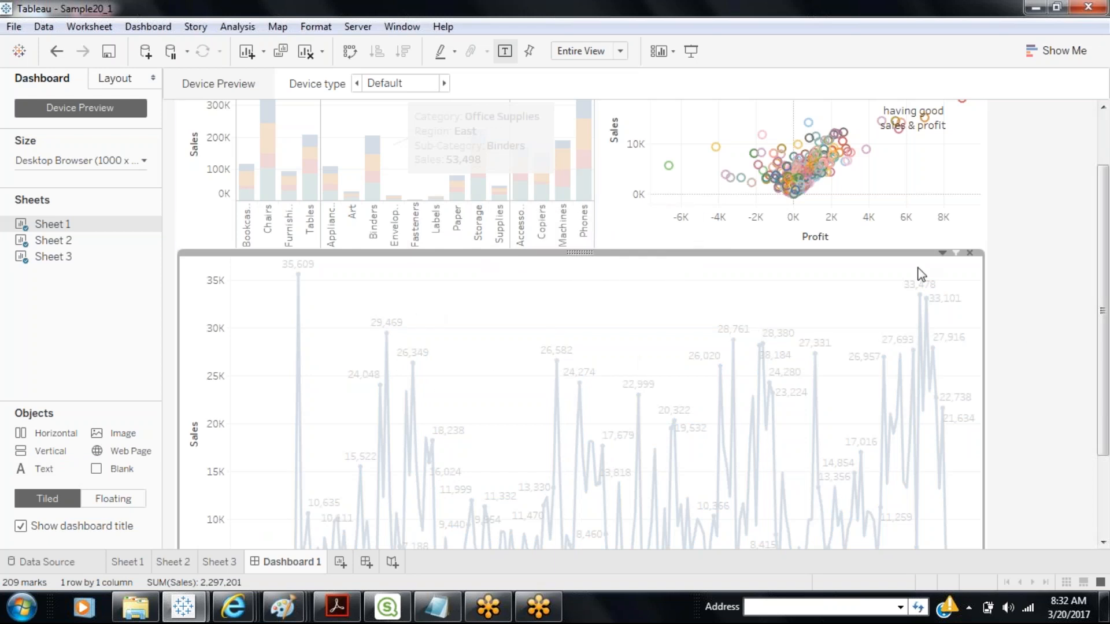
{"action": "left_click", "coordinate": [941, 252]}
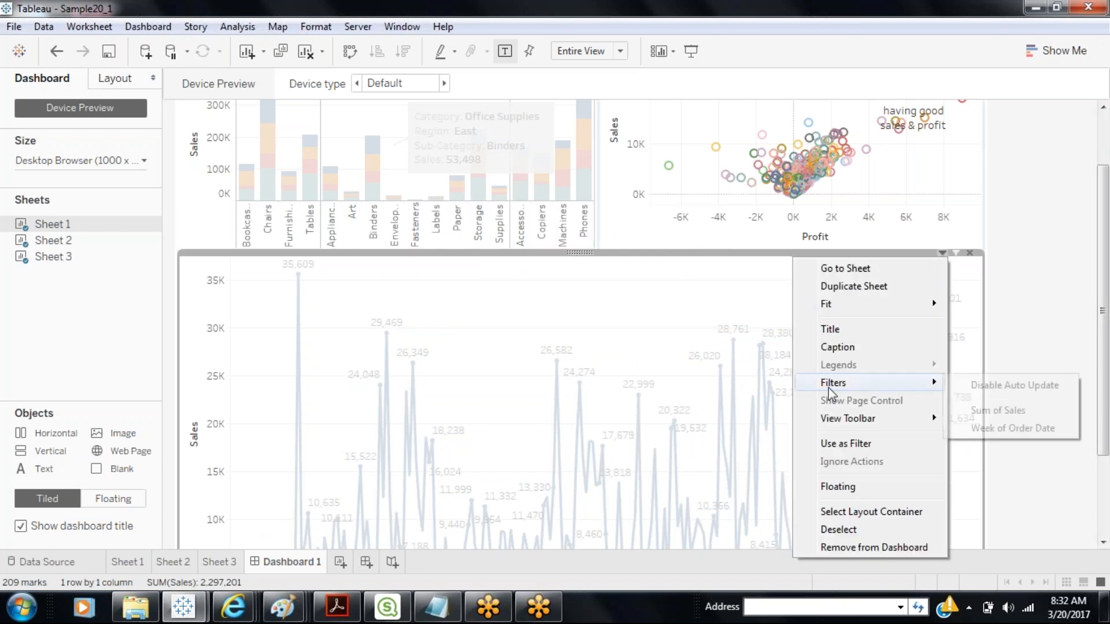
{"action": "left_click", "coordinate": [837, 486]}
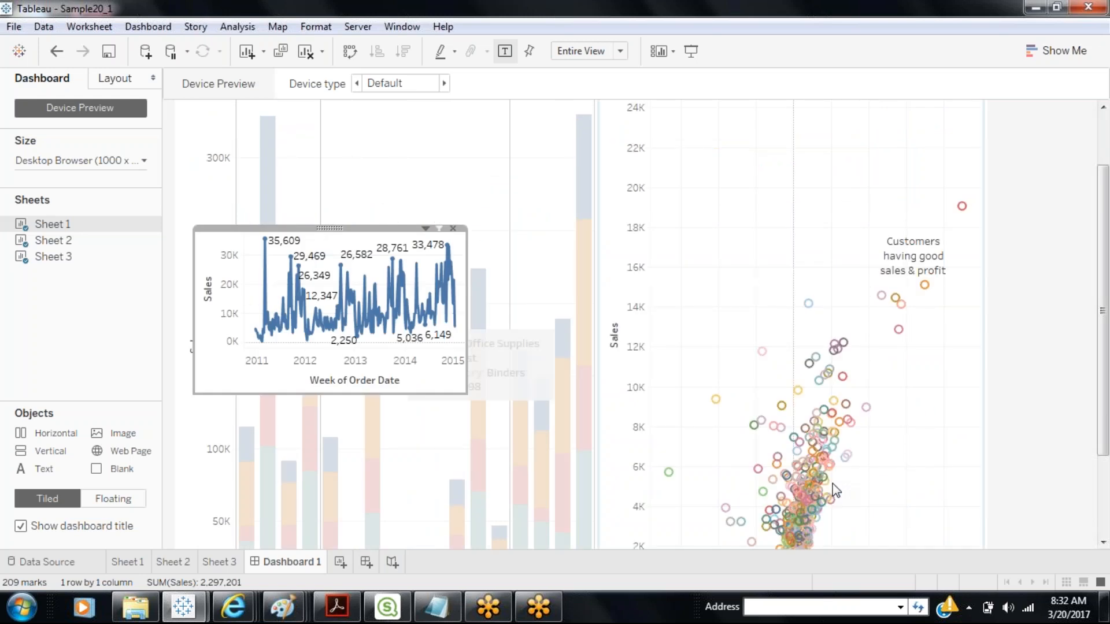
{"action": "left_click_drag", "start_coordinate": [1107, 282], "coordinate": [1109, 342]}
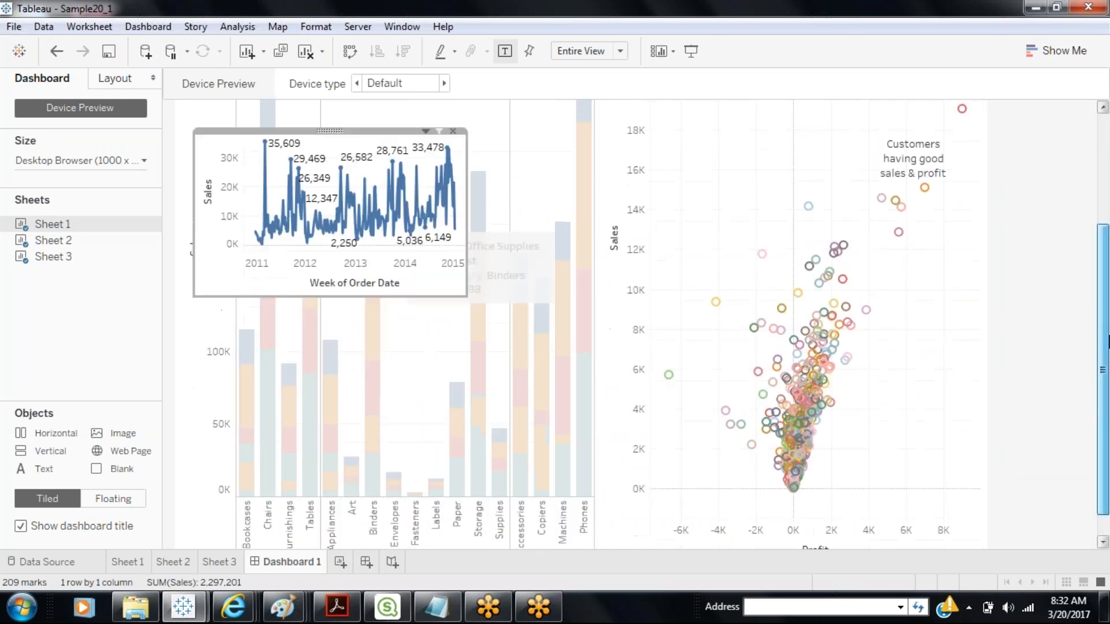
{"action": "scroll", "coordinate": [1107, 341], "scroll_direction": "up", "scroll_amount": 5}
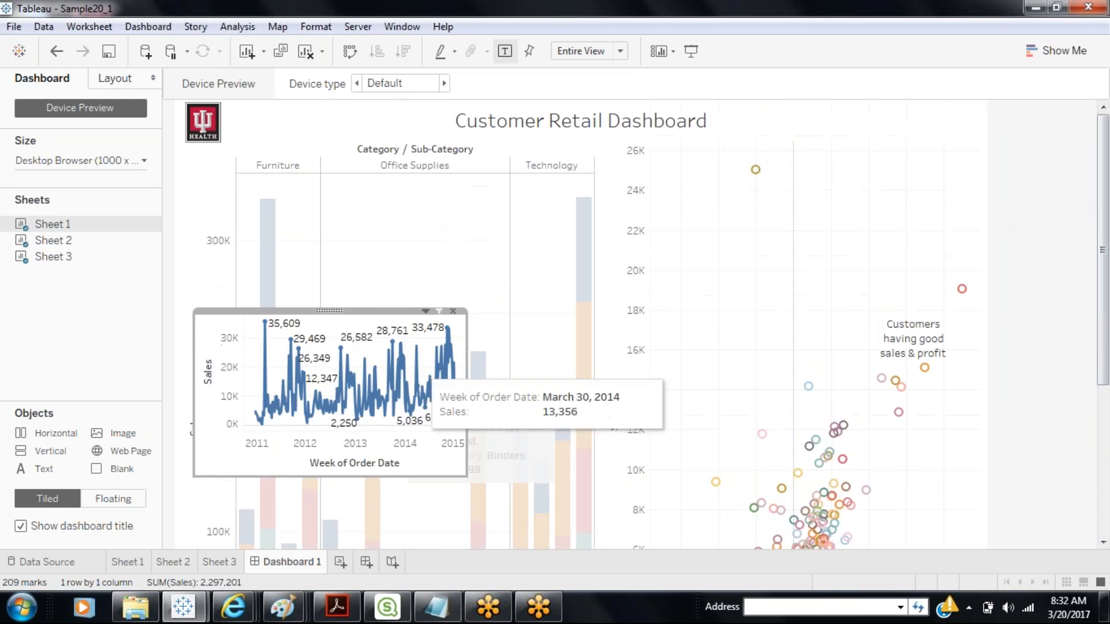
{"action": "left_click_drag", "start_coordinate": [328, 311], "coordinate": [562, 133]}
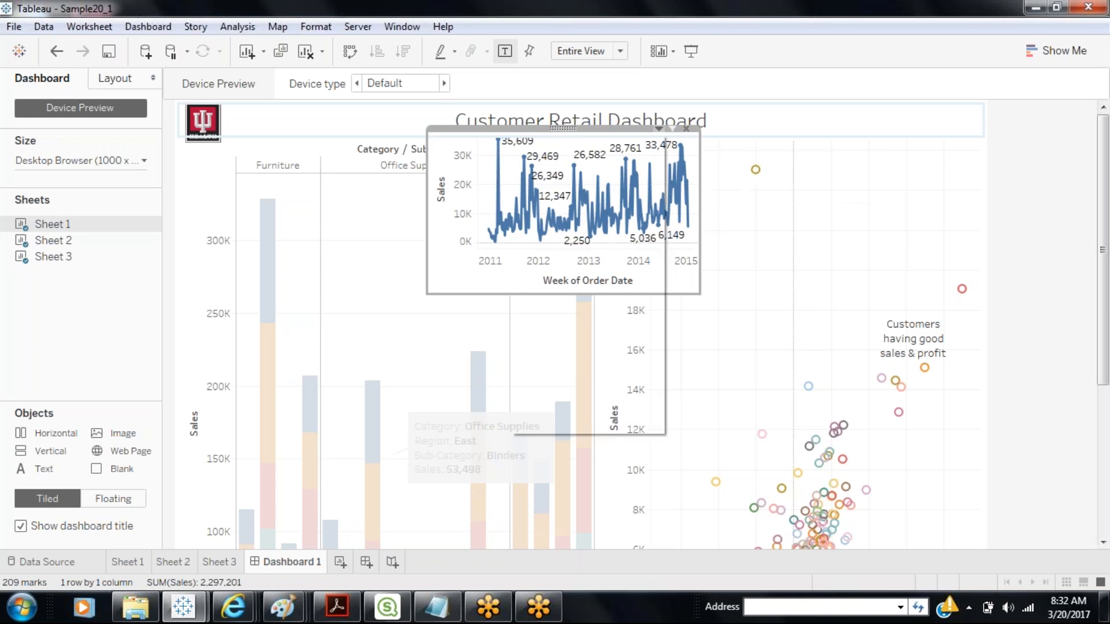
{"action": "left_click", "coordinate": [658, 128]}
{"action": "left_click", "coordinate": [529, 362]}
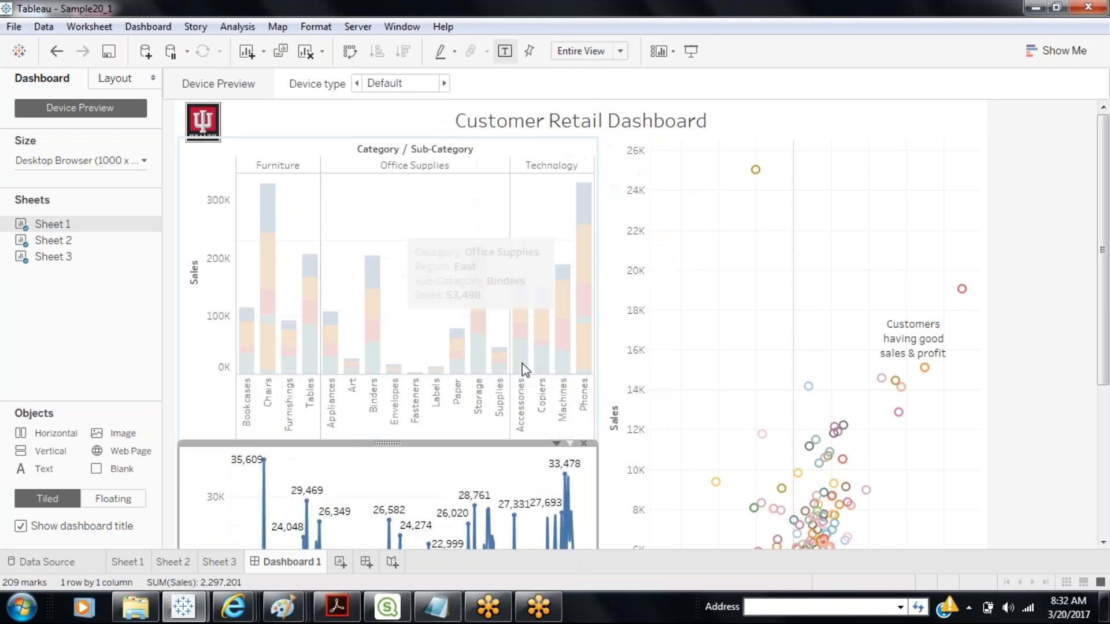
Place the weekly sales line chart across the full dashboard width directly beneath the title and increase its height.
{"action": "left_click_drag", "start_coordinate": [389, 443], "coordinate": [552, 283]}
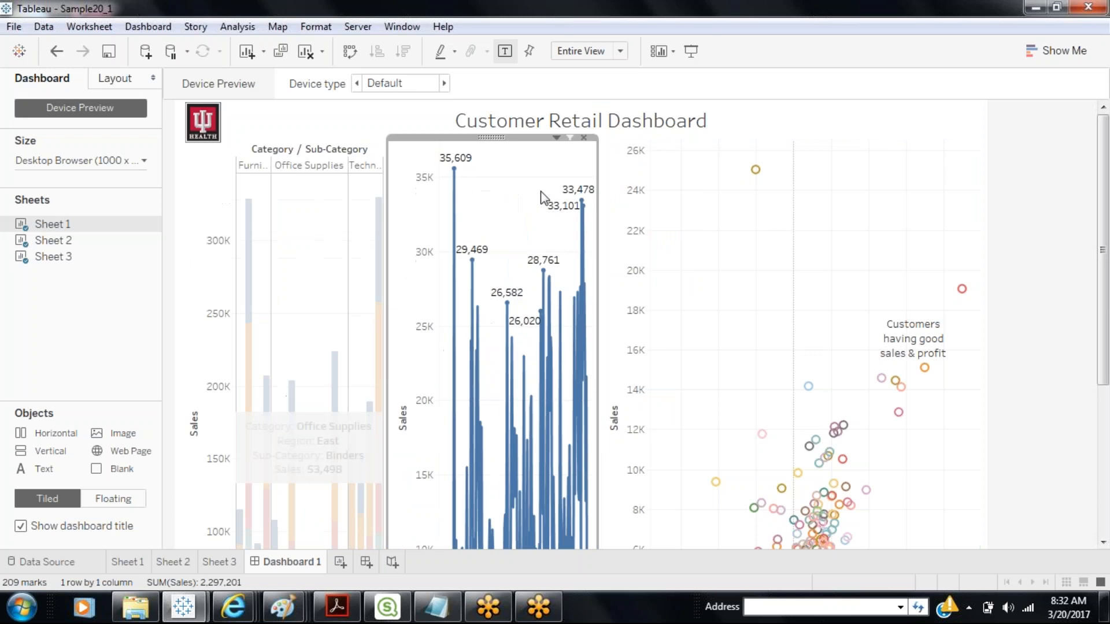
{"action": "left_click_drag", "start_coordinate": [491, 138], "coordinate": [657, 124]}
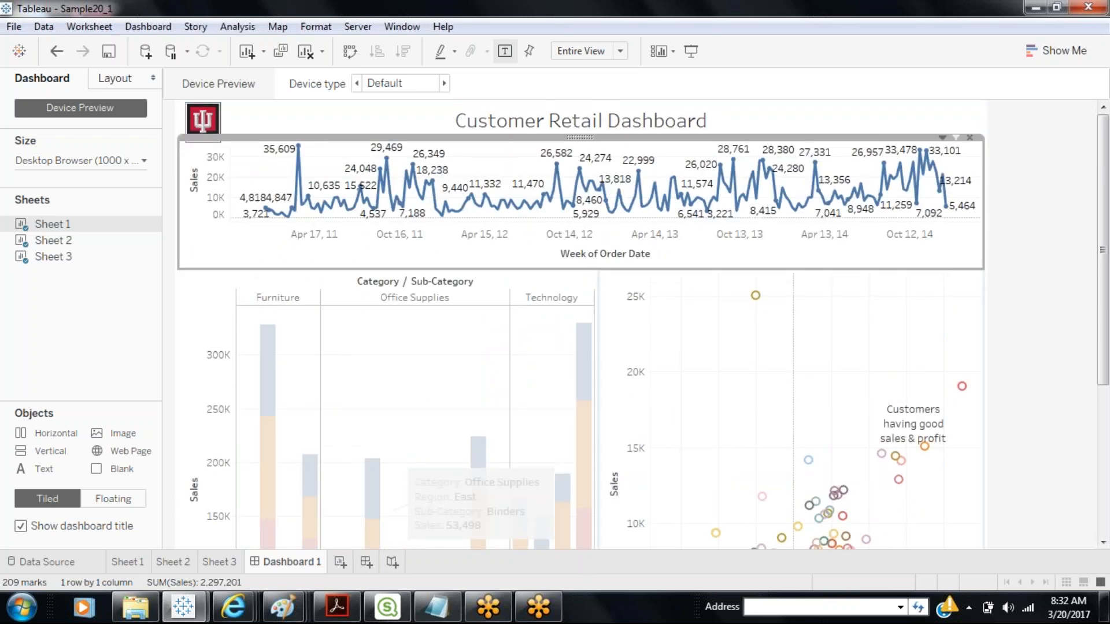
{"action": "left_click_drag", "start_coordinate": [608, 269], "coordinate": [606, 377]}
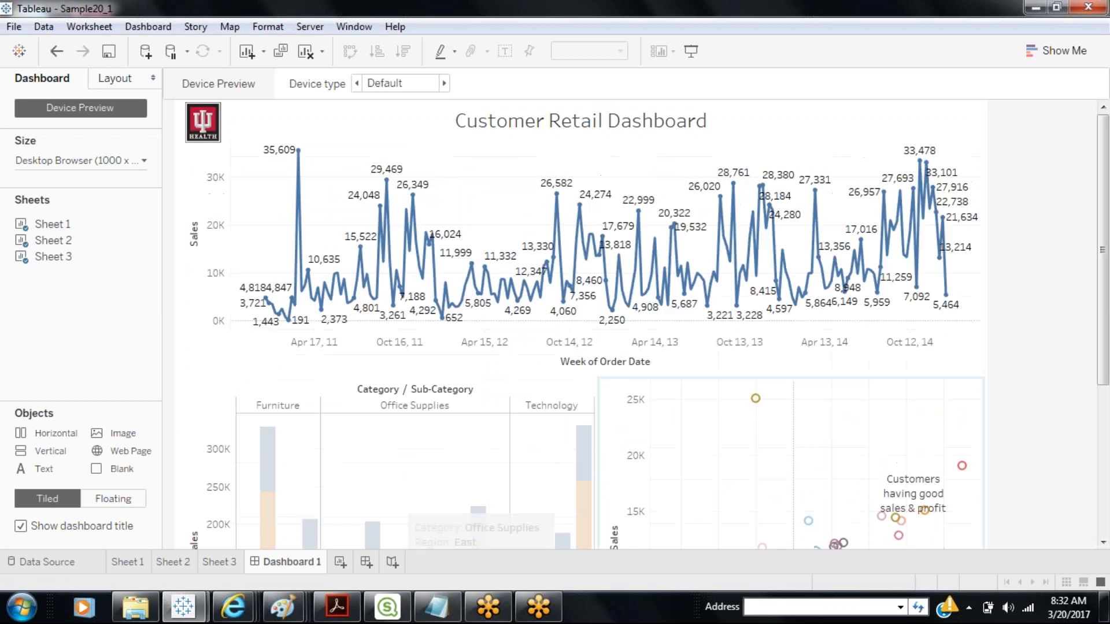
{"action": "mouse_move", "coordinate": [1107, 227]}
{"action": "left_mouse_down"}
{"action": "mouse_move", "coordinate": [1108, 350]}
{"action": "mouse_move", "coordinate": [1106, 243]}
{"action": "left_mouse_up"}
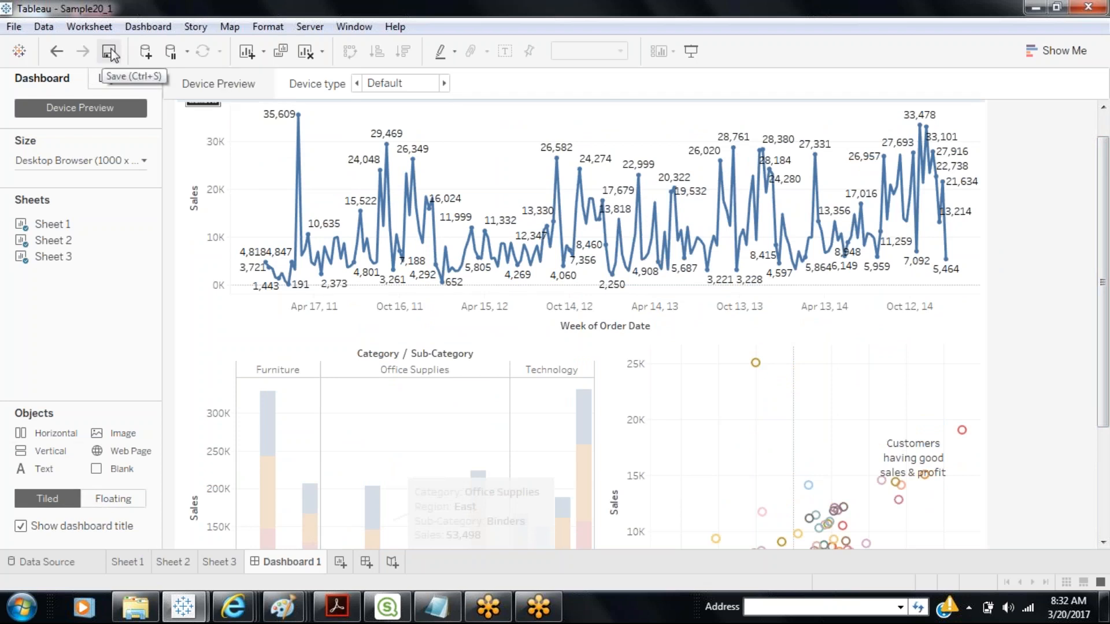
Hide the Sheet 1 worksheet while keeping its chart on the dashboard.
{"action": "mouse_move", "coordinate": [57, 248]}
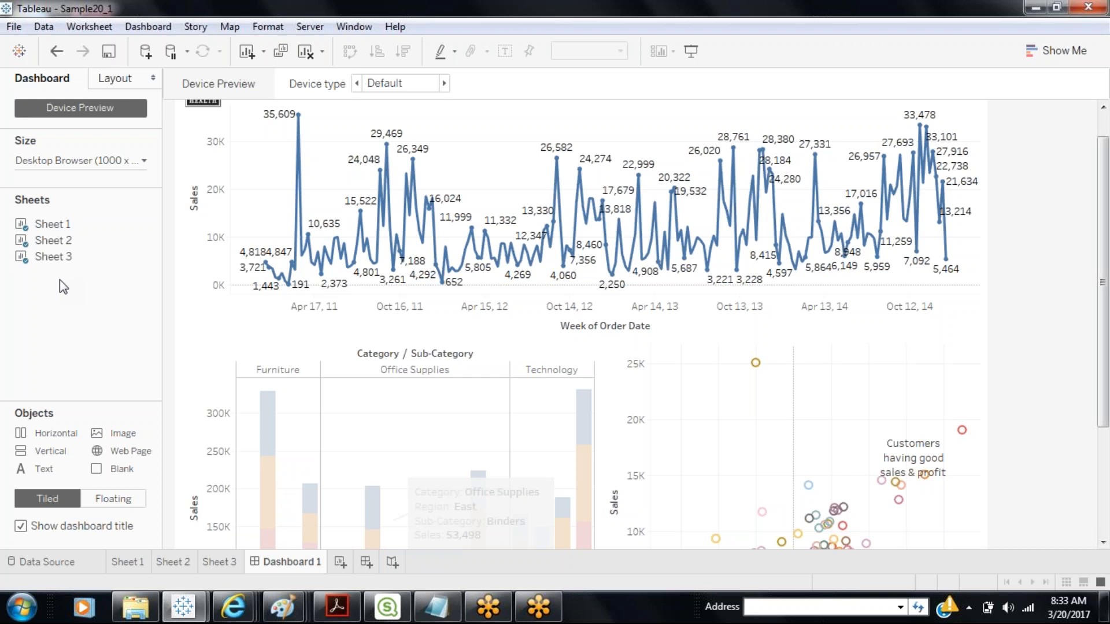
{"action": "right_click", "coordinate": [45, 225]}
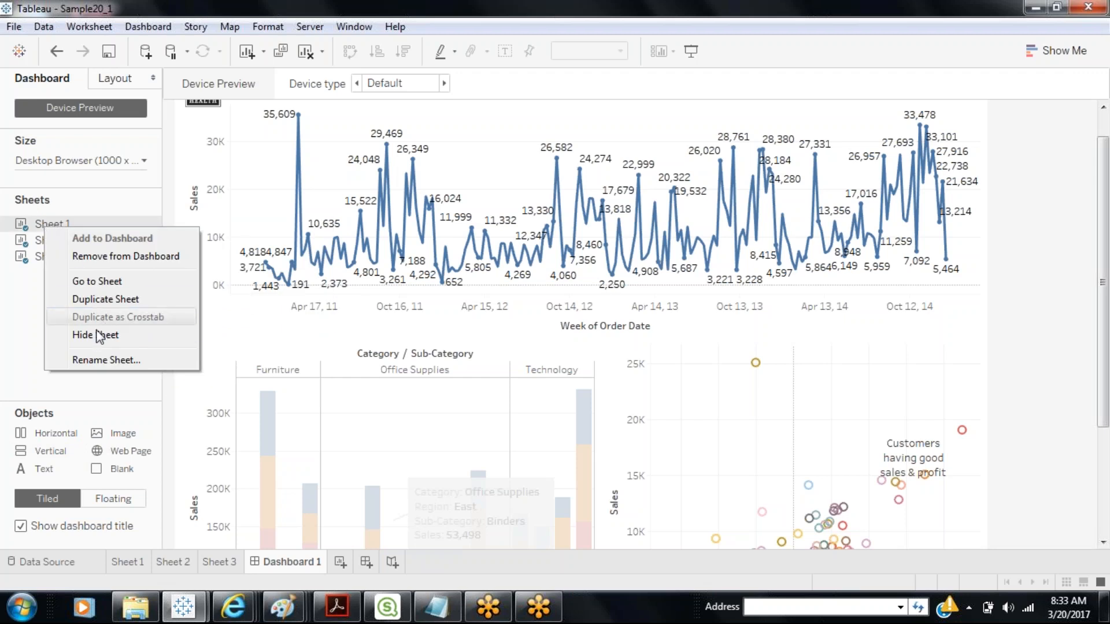
{"action": "left_click", "coordinate": [145, 565]}
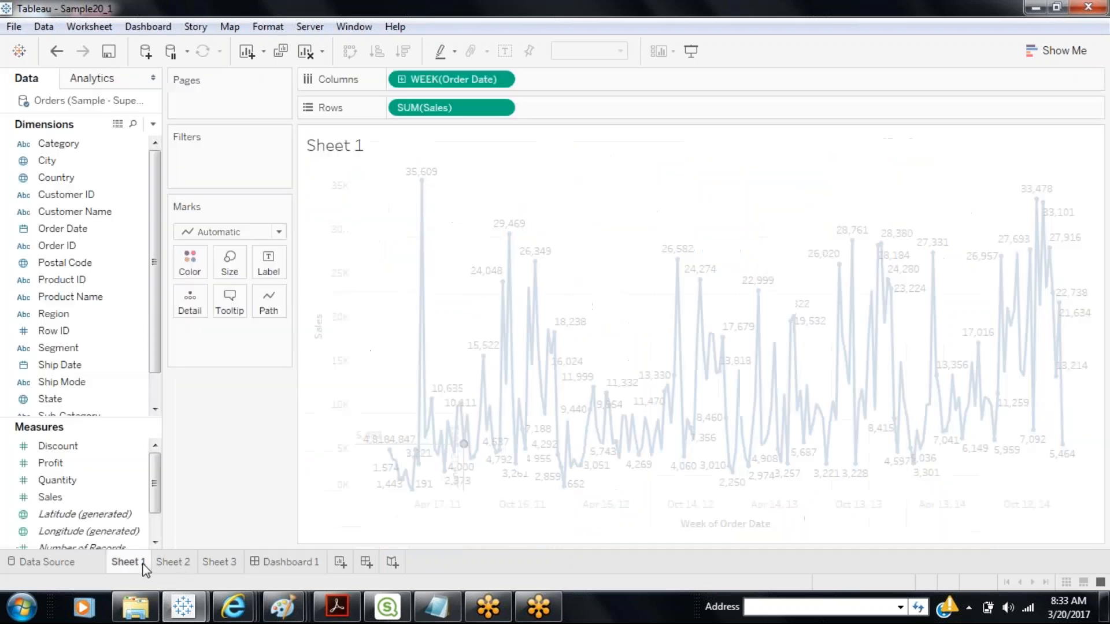
{"action": "right_click", "coordinate": [144, 566]}
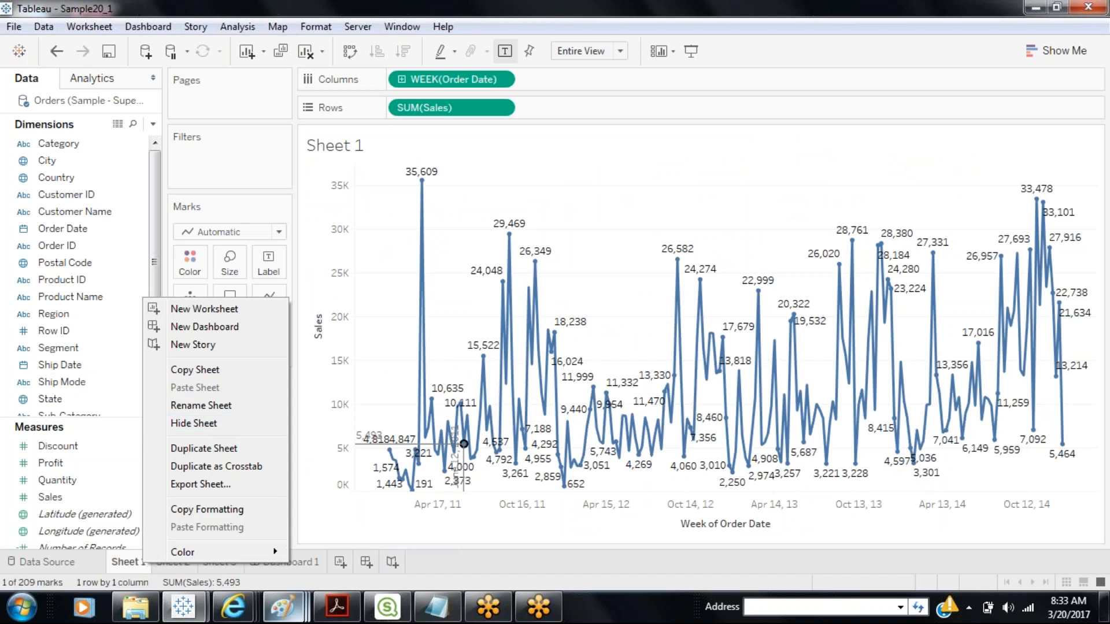
{"action": "left_click", "coordinate": [297, 561]}
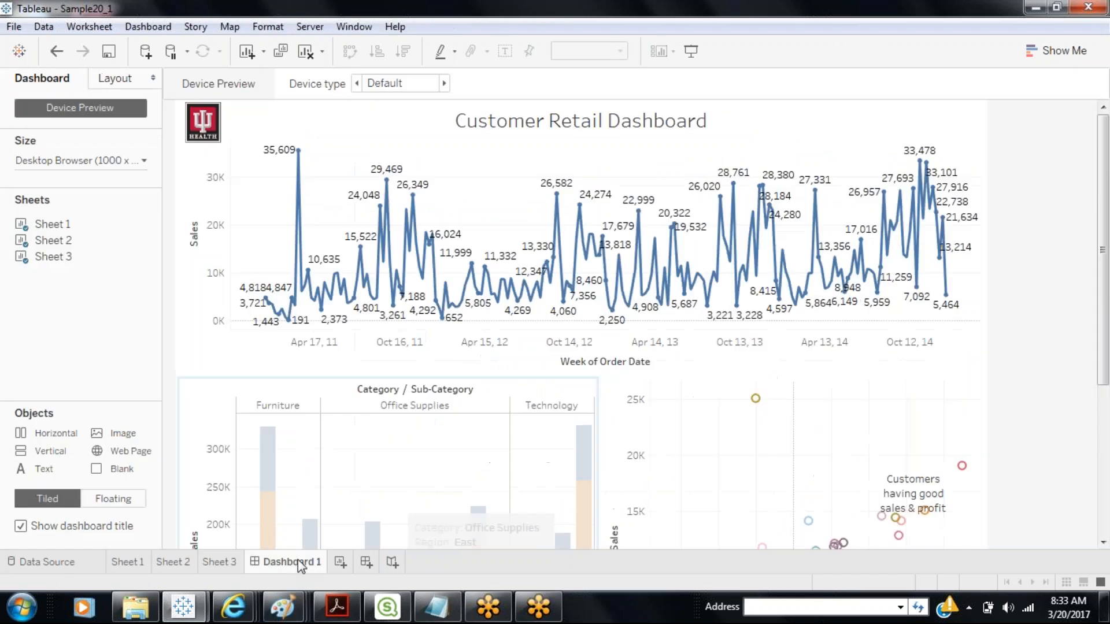
{"action": "right_click", "coordinate": [56, 225]}
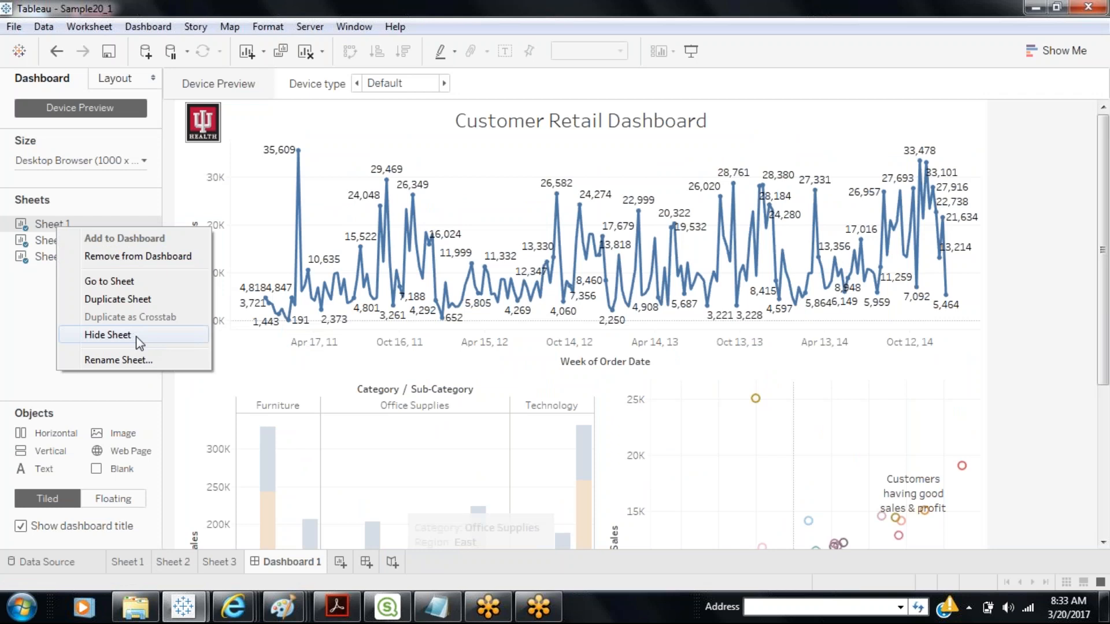
{"action": "left_click", "coordinate": [107, 335]}
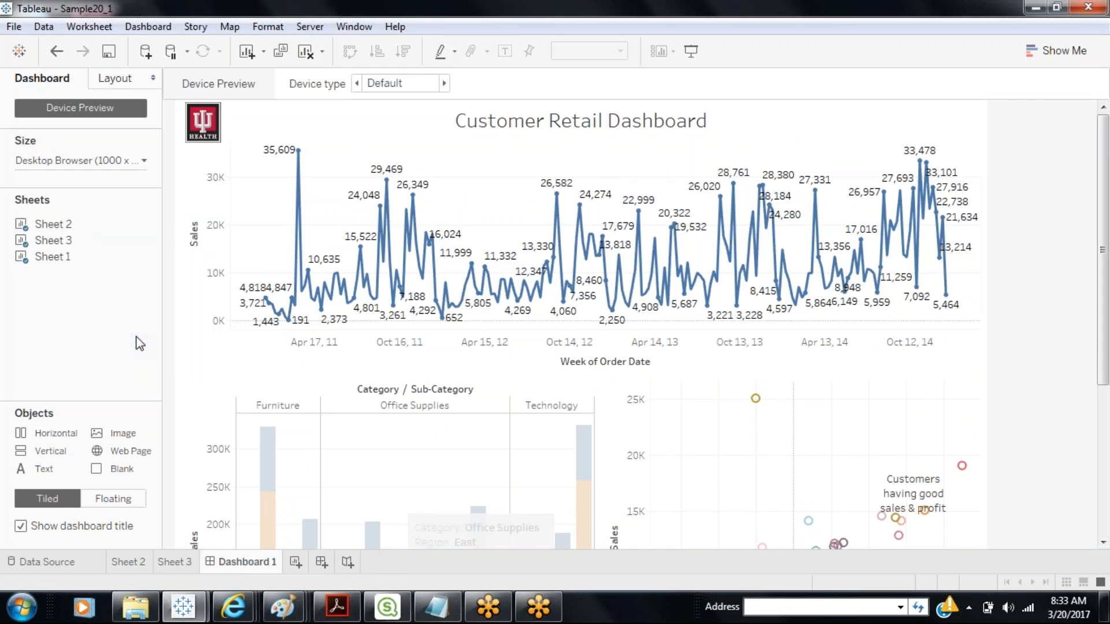
Hide the Sheet 2 and Sheet 3 worksheets while keeping their charts on the dashboard.
{"action": "right_click", "coordinate": [73, 225]}
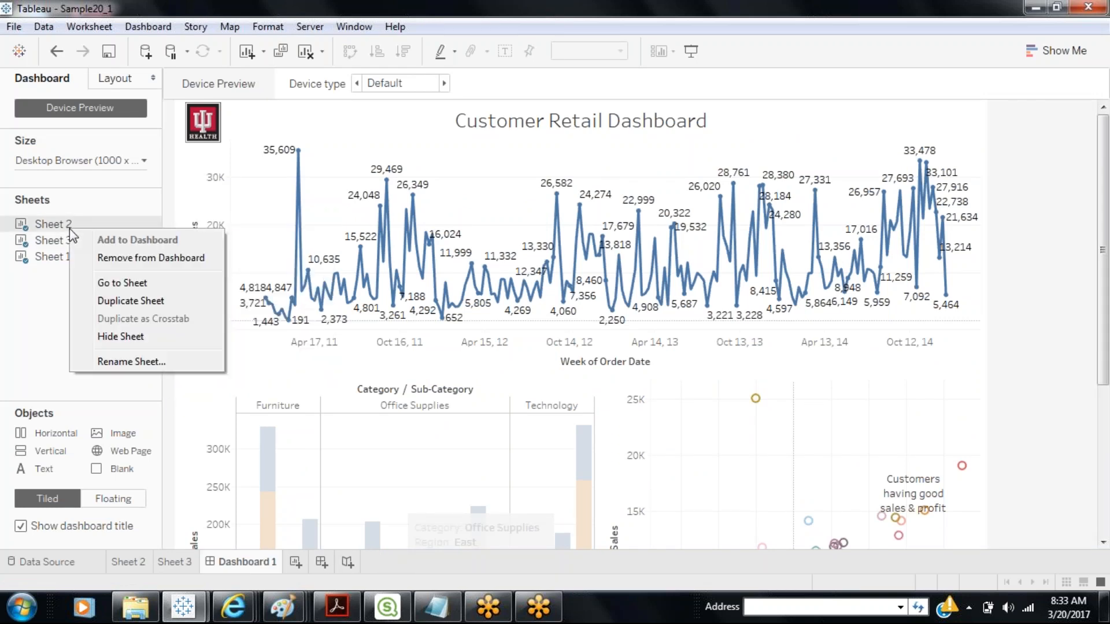
{"action": "left_click", "coordinate": [127, 340]}
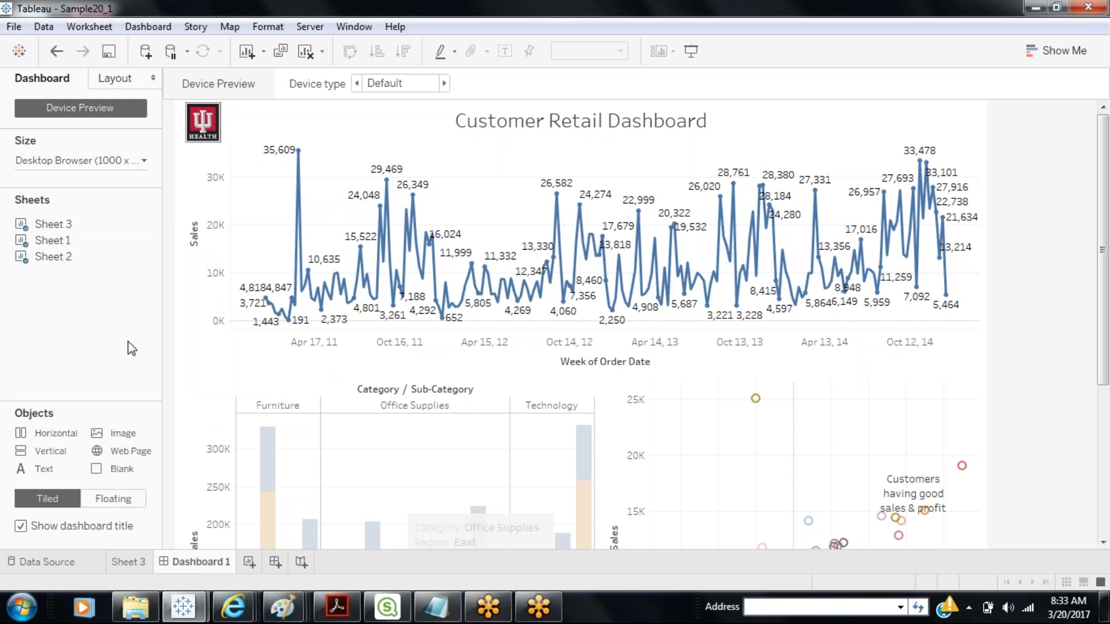
{"action": "right_click", "coordinate": [58, 224]}
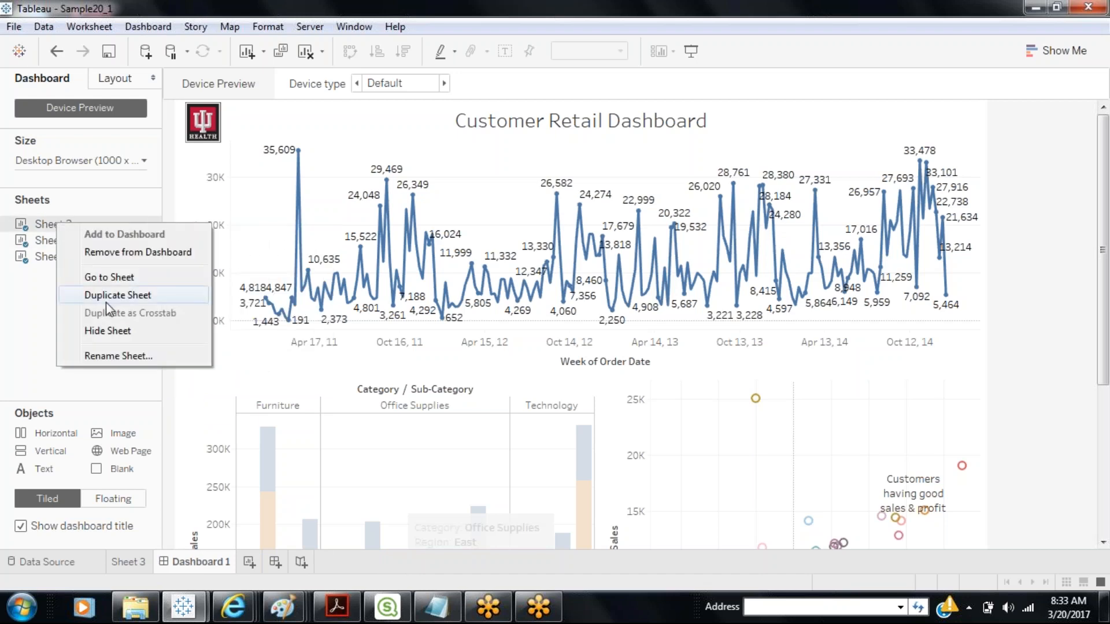
{"action": "left_click", "coordinate": [108, 330]}
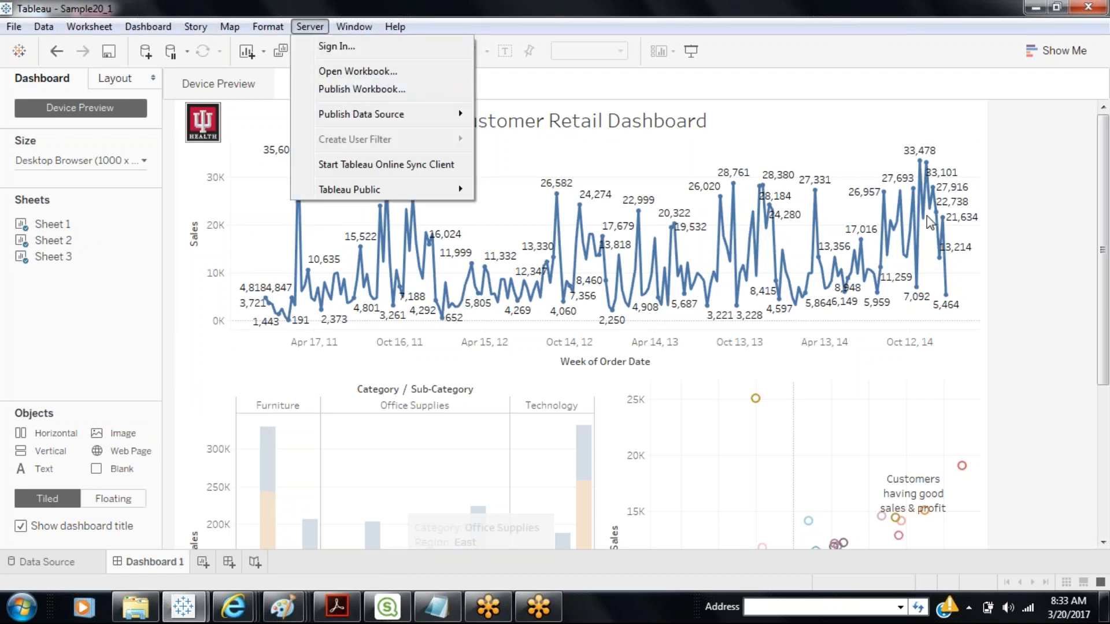
{"action": "left_click", "coordinate": [1066, 206]}
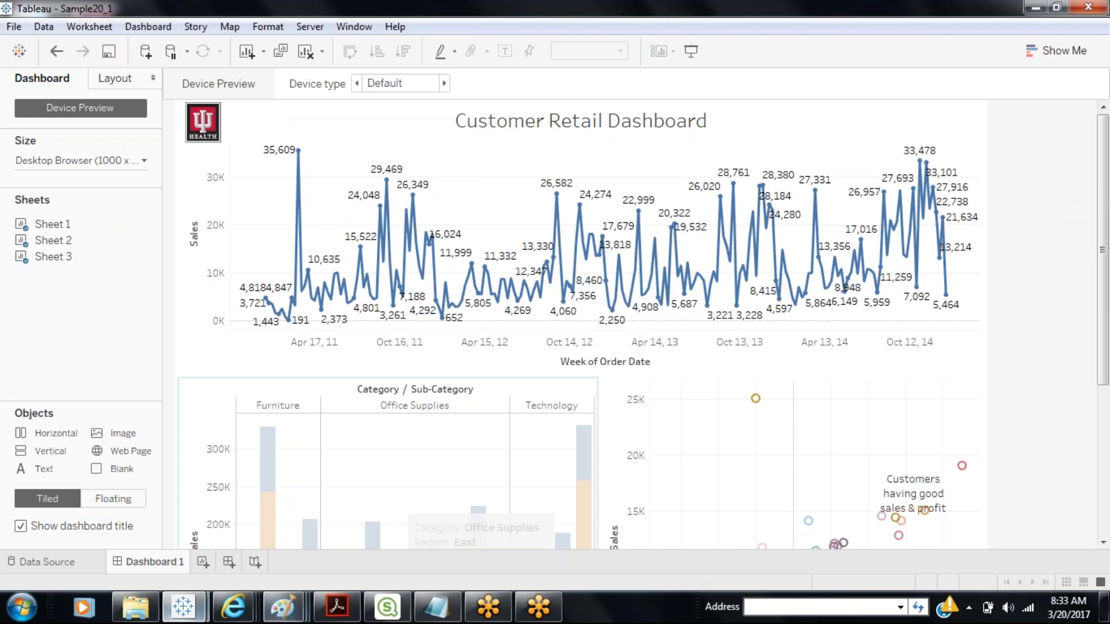
Switch to Windows Explorer and open the Server folder inside the Tableau folder on New Volume (D:).
{"action": "left_click", "coordinate": [281, 611]}
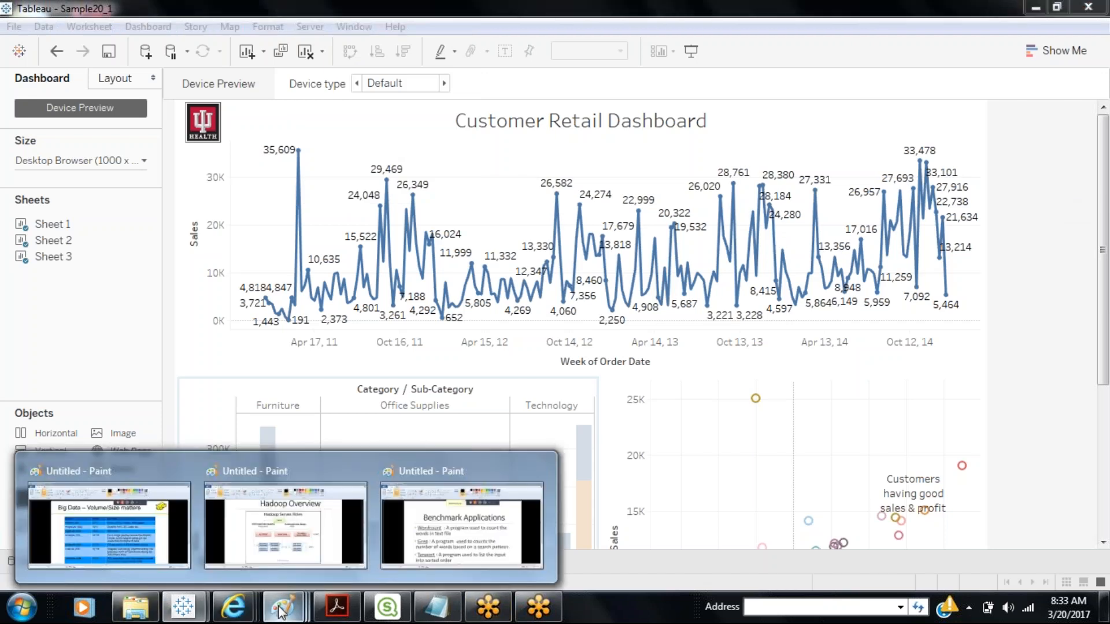
{"action": "left_click", "coordinate": [133, 614]}
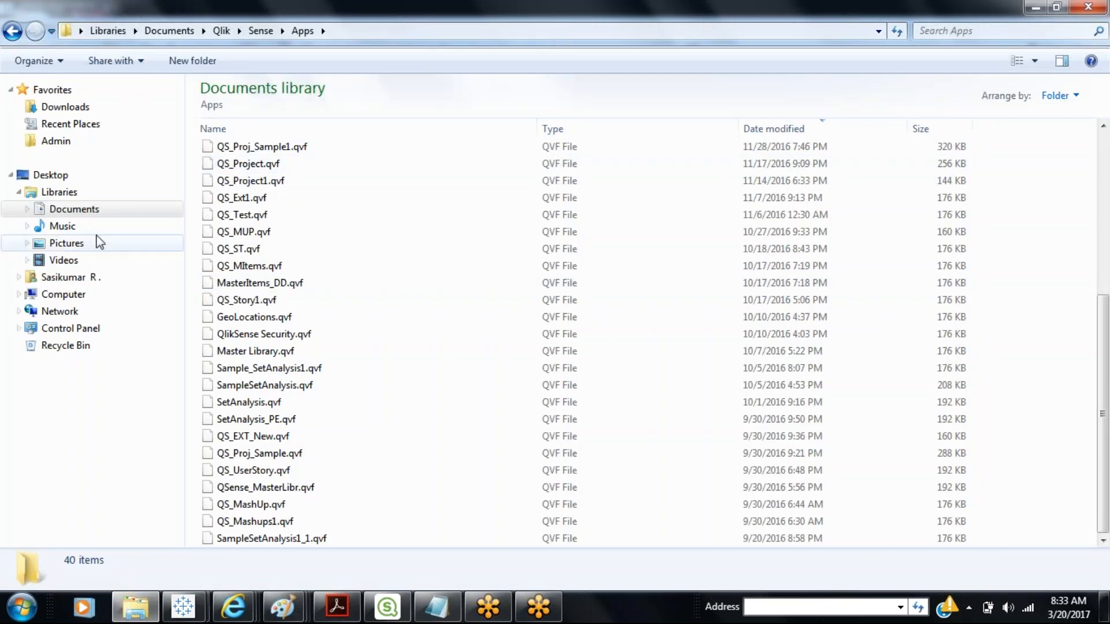
{"action": "left_click", "coordinate": [19, 294]}
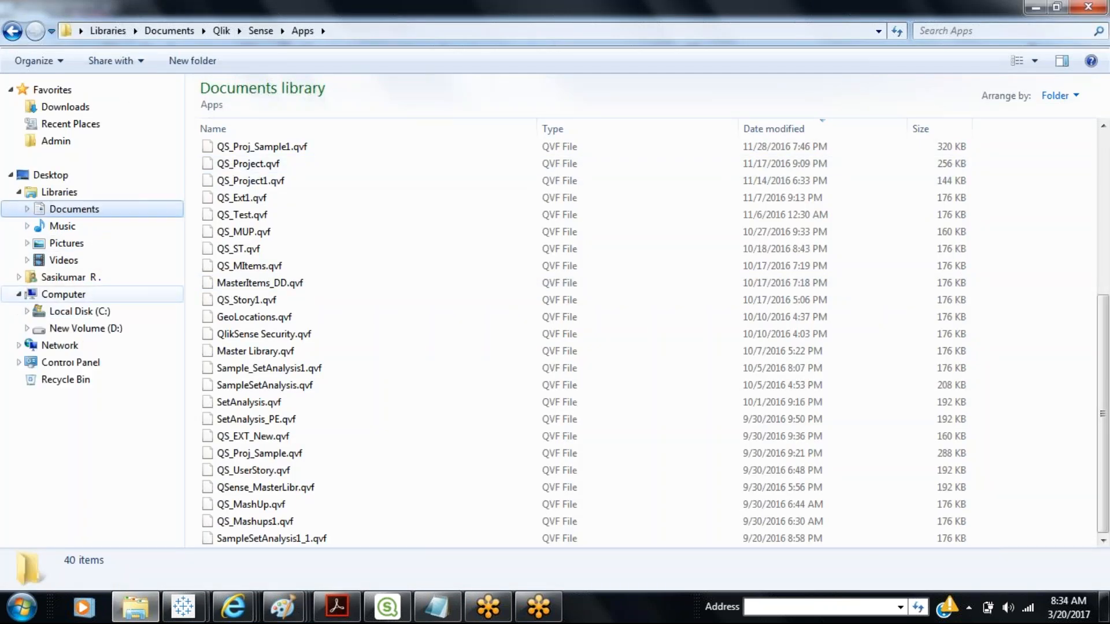
{"action": "left_click", "coordinate": [86, 329]}
{"action": "double_click", "coordinate": [234, 435]}
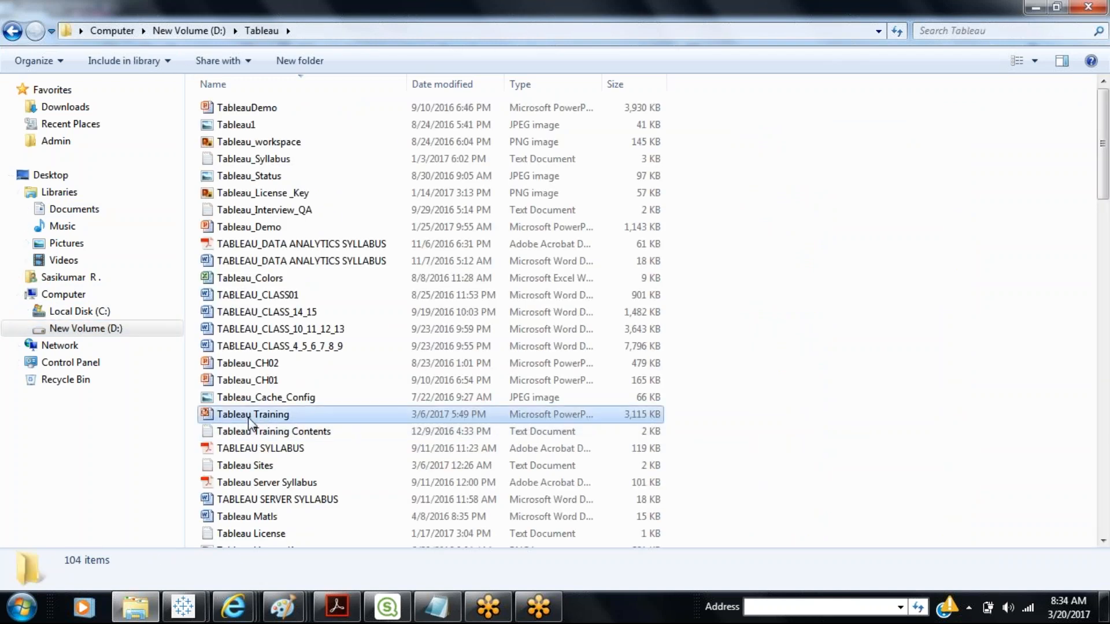
{"action": "key", "text": "s"}
{"action": "key", "text": "e"}
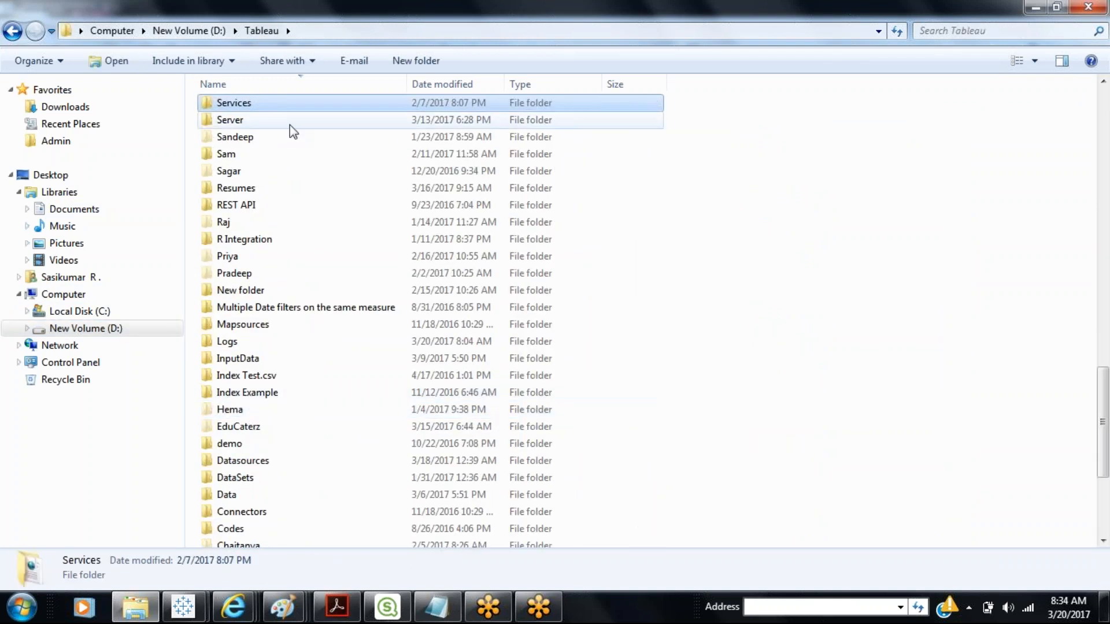
{"action": "double_click", "coordinate": [269, 119]}
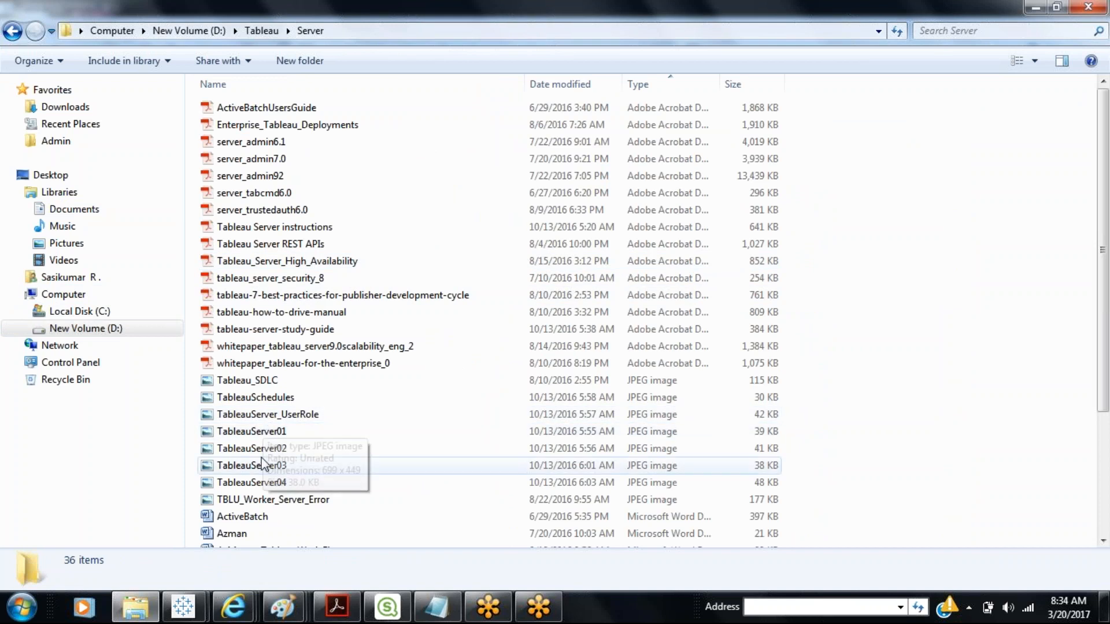
Open the TableauServer03 image and enlarge it to examine the Tableau Server projects page.
{"action": "left_click", "coordinate": [260, 466]}
{"action": "double_click", "coordinate": [259, 467]}
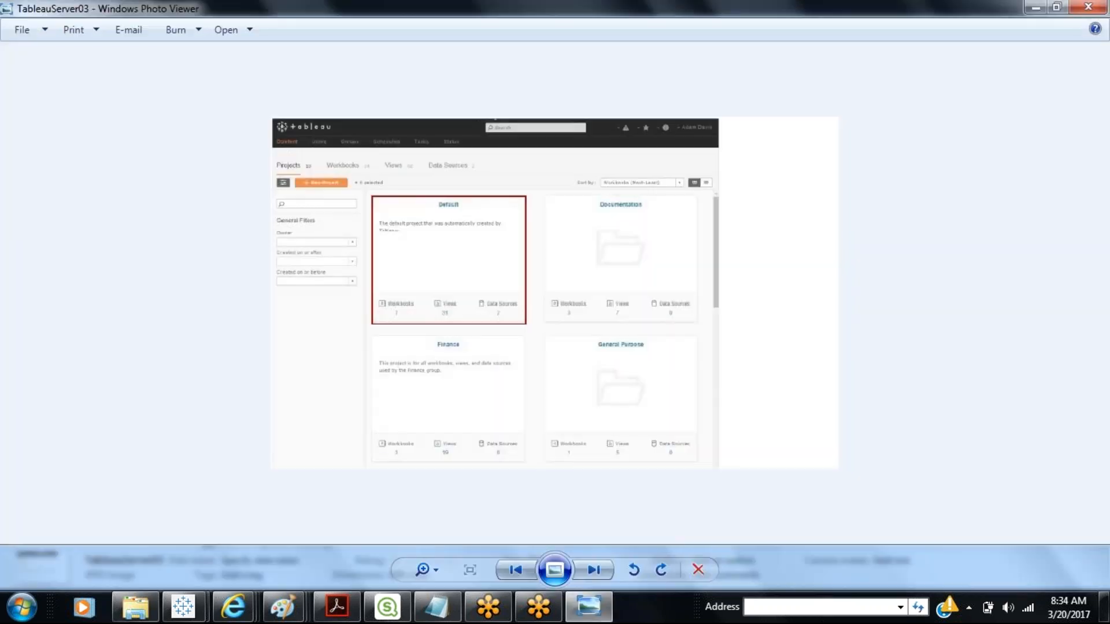
{"action": "left_click", "coordinate": [438, 572]}
{"action": "left_click_drag", "start_coordinate": [438, 575], "coordinate": [439, 556]}
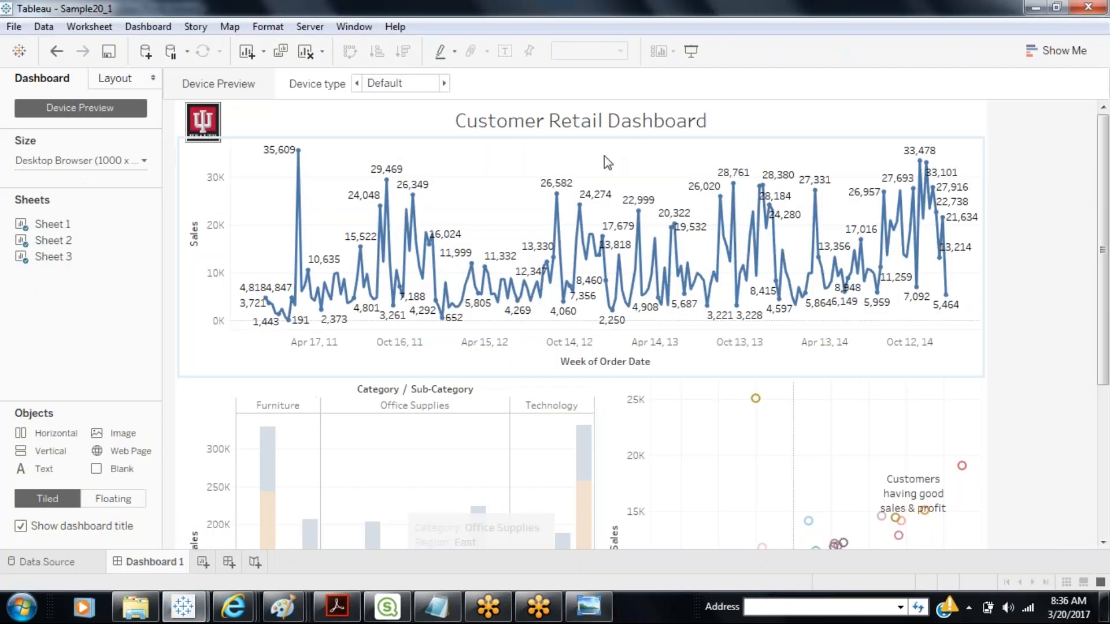
Look at the enlarged TableauServer03 image again and return to the Sample20_1 workbook in Tableau.
{"action": "left_click", "coordinate": [99, 535]}
{"action": "mouse_move", "coordinate": [600, 250]}
{"action": "left_click", "coordinate": [588, 605]}
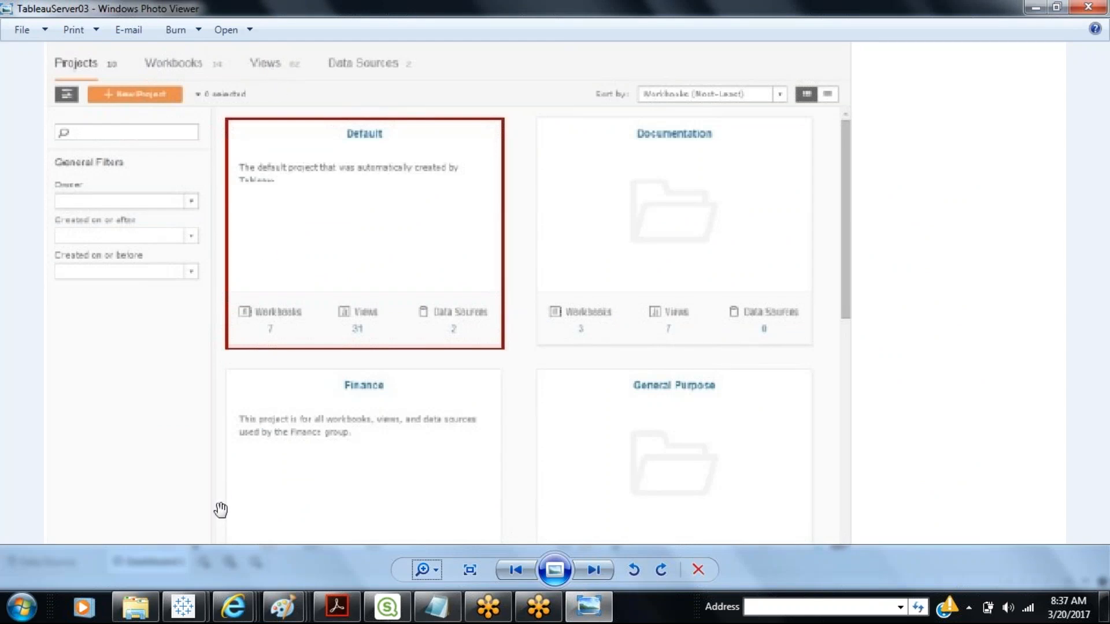
{"action": "mouse_move", "coordinate": [182, 598]}
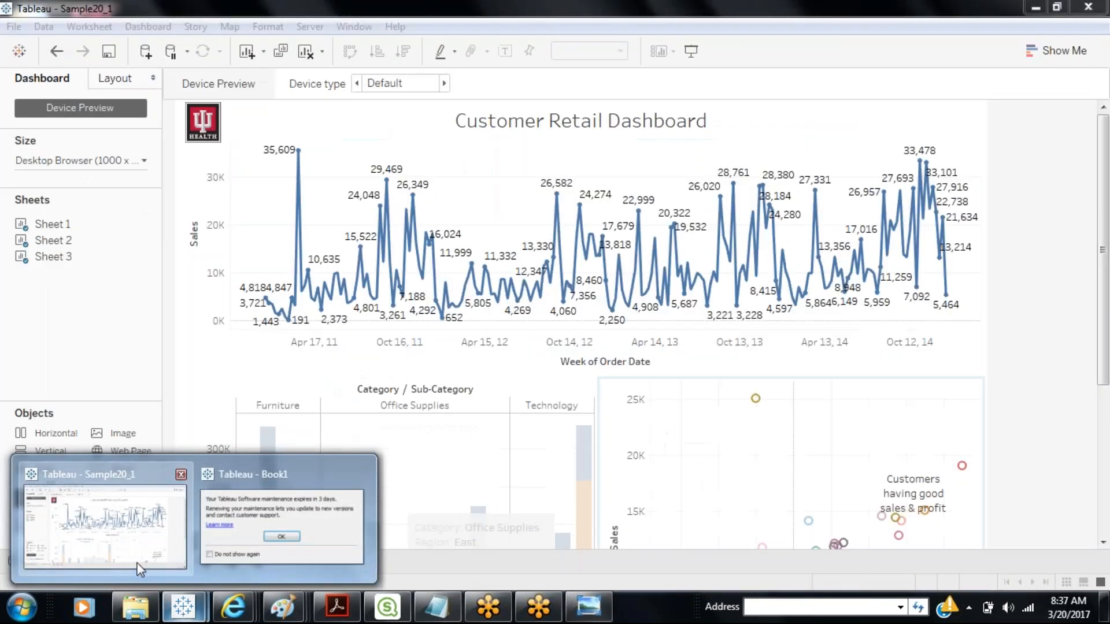
{"action": "left_click", "coordinate": [139, 563]}
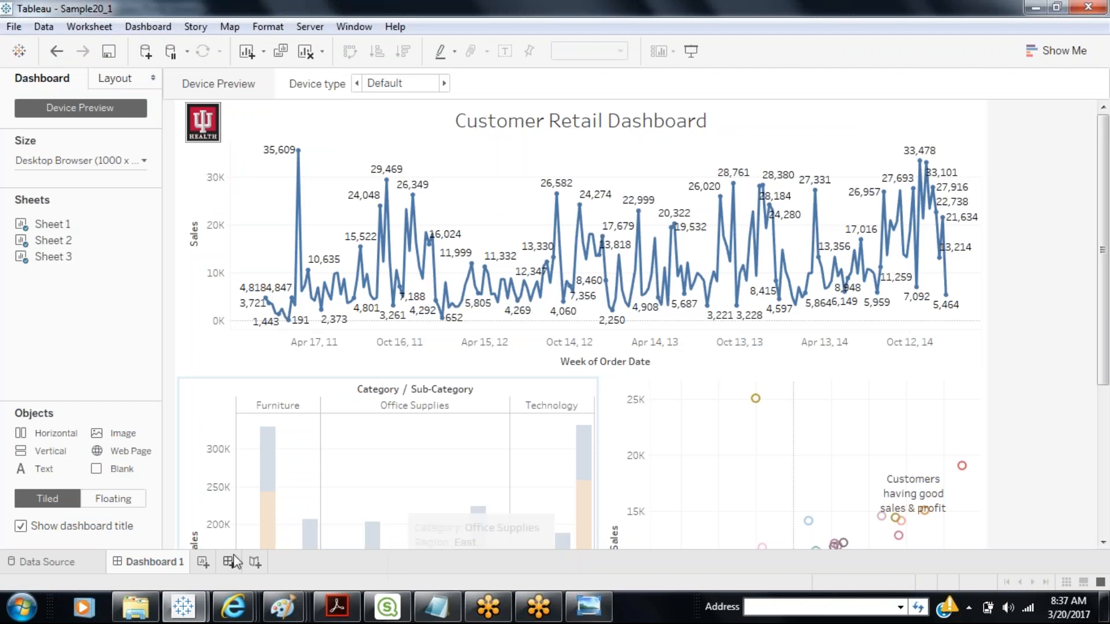
Go to the hidden Sheet 1 worksheet from the dashboard, colour its weekly sales line by Region and return to the dashboard.
{"action": "mouse_move", "coordinate": [179, 570]}
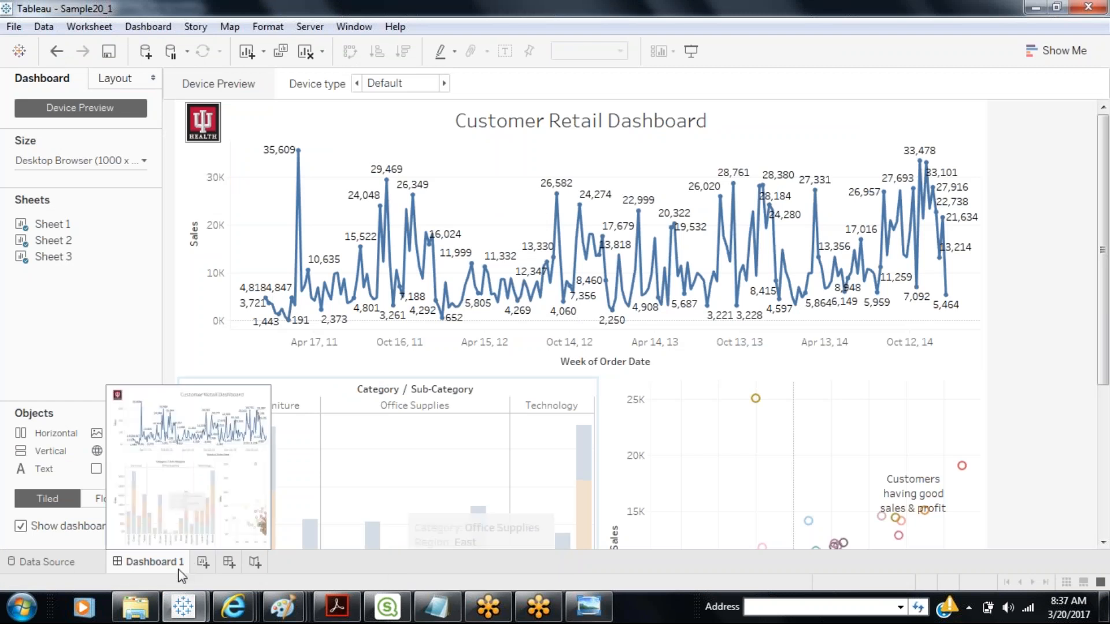
{"action": "mouse_move", "coordinate": [65, 266]}
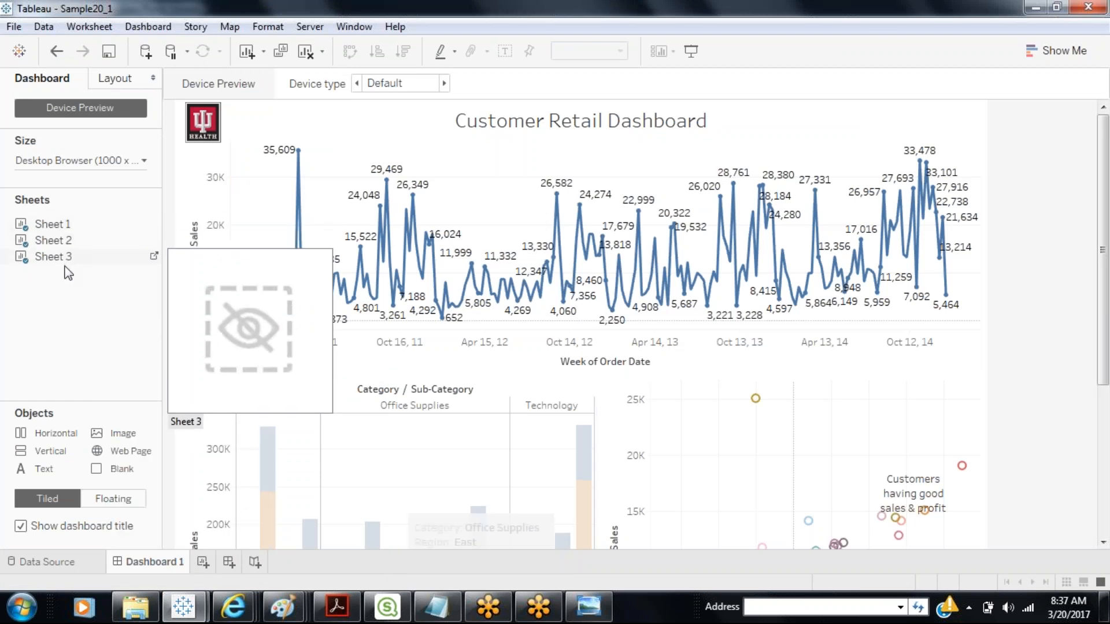
{"action": "right_click", "coordinate": [62, 226]}
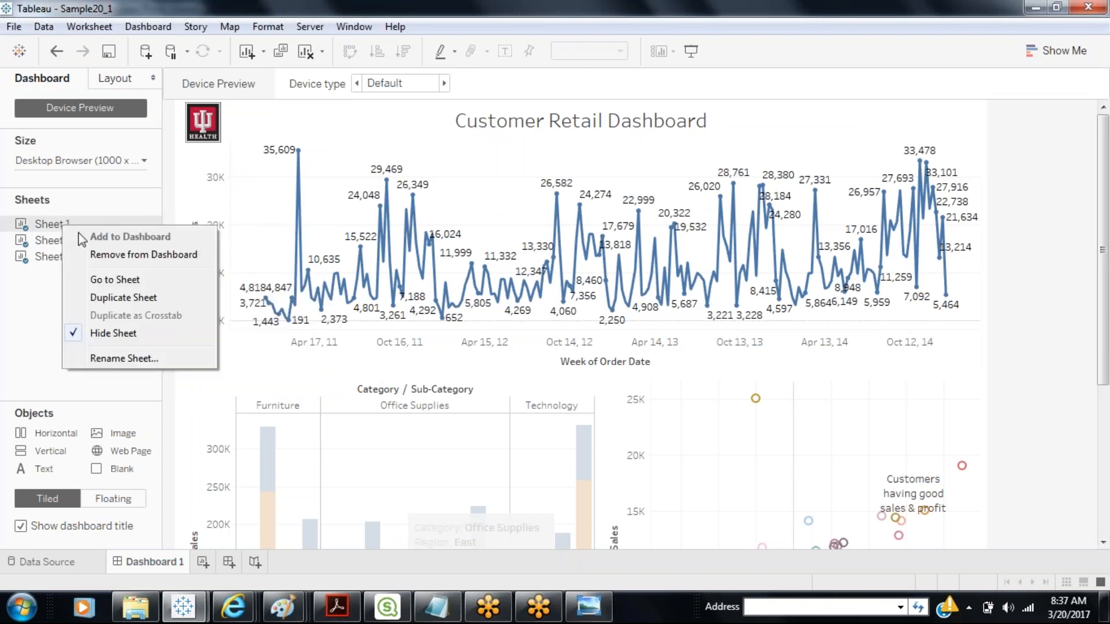
{"action": "left_click", "coordinate": [116, 279]}
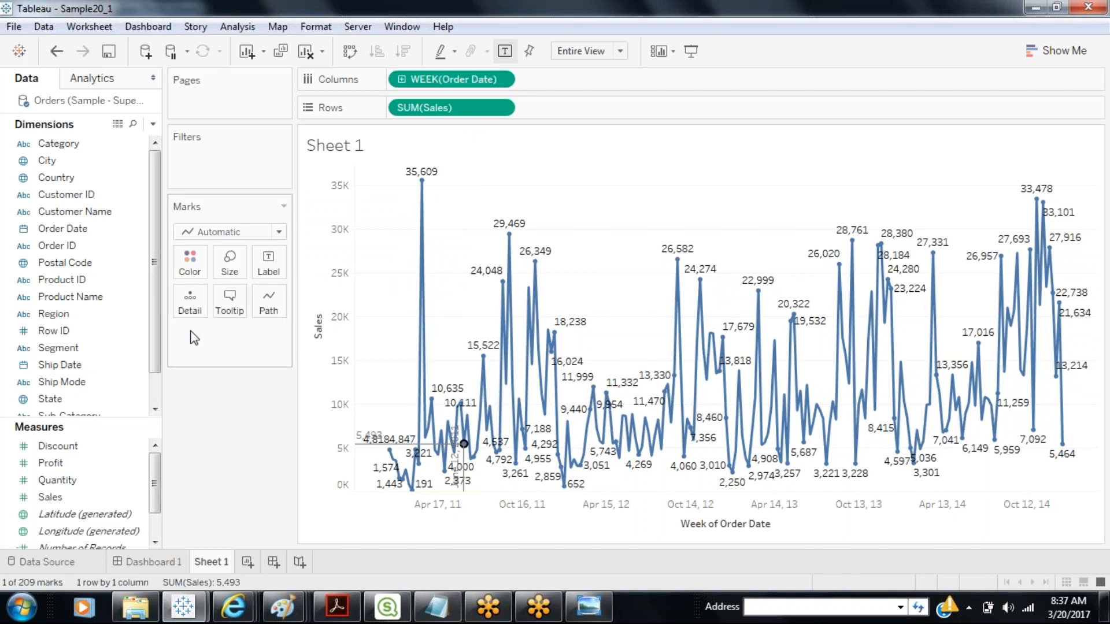
{"action": "left_click", "coordinate": [77, 265]}
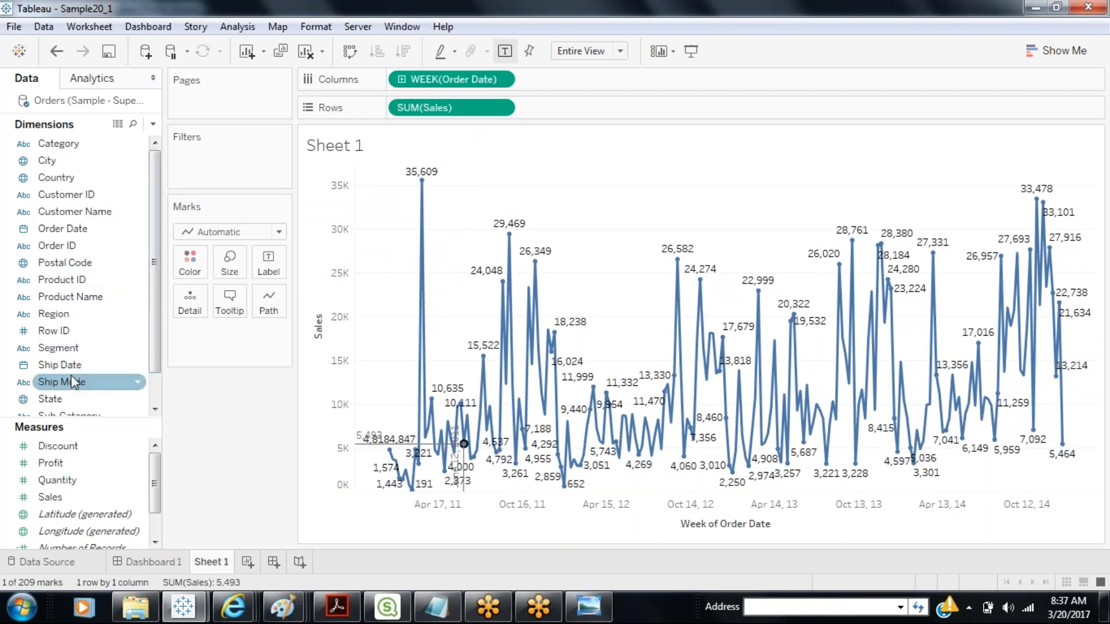
{"action": "left_click_drag", "start_coordinate": [64, 321], "coordinate": [196, 266]}
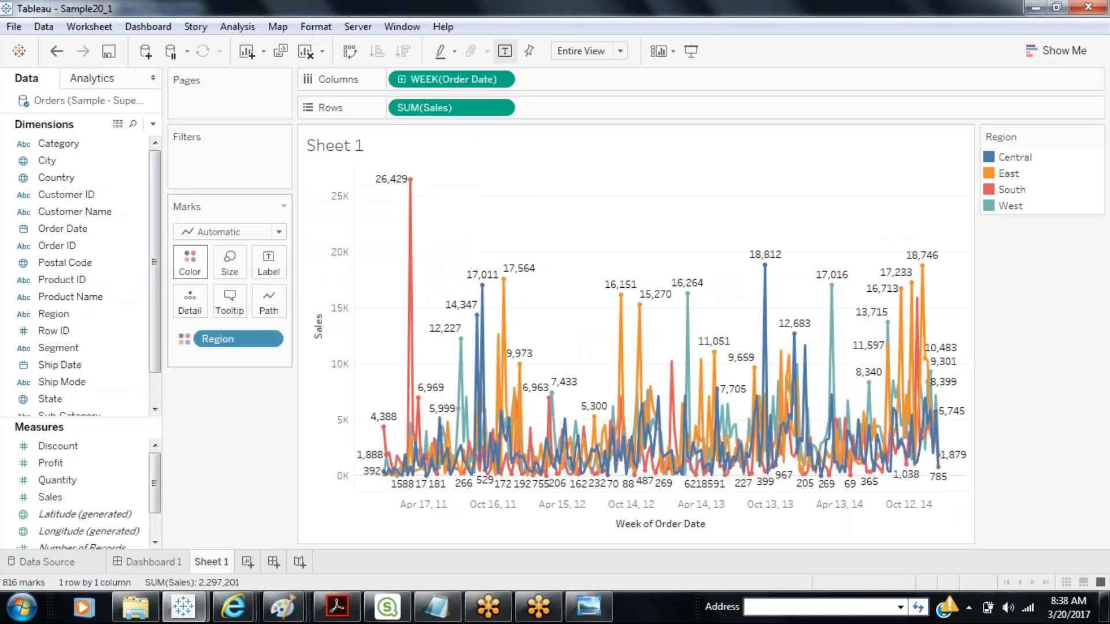
{"action": "left_click", "coordinate": [148, 564]}
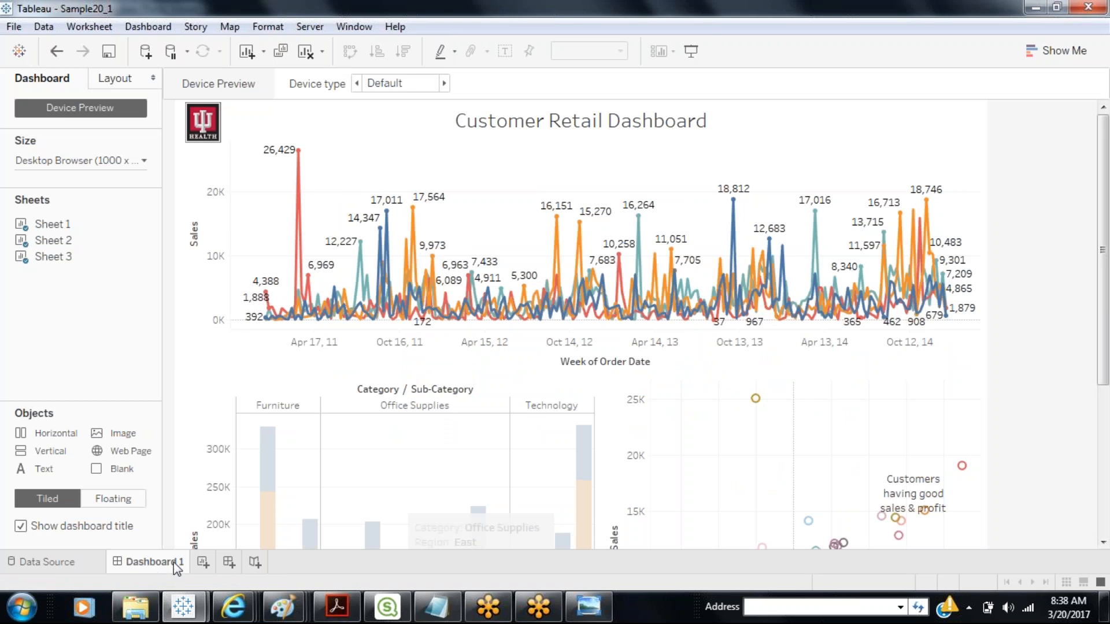
Reopen Sheet 1 from the dashboard, unhide it and switch between its tab and the dashboard.
{"action": "mouse_move", "coordinate": [88, 258]}
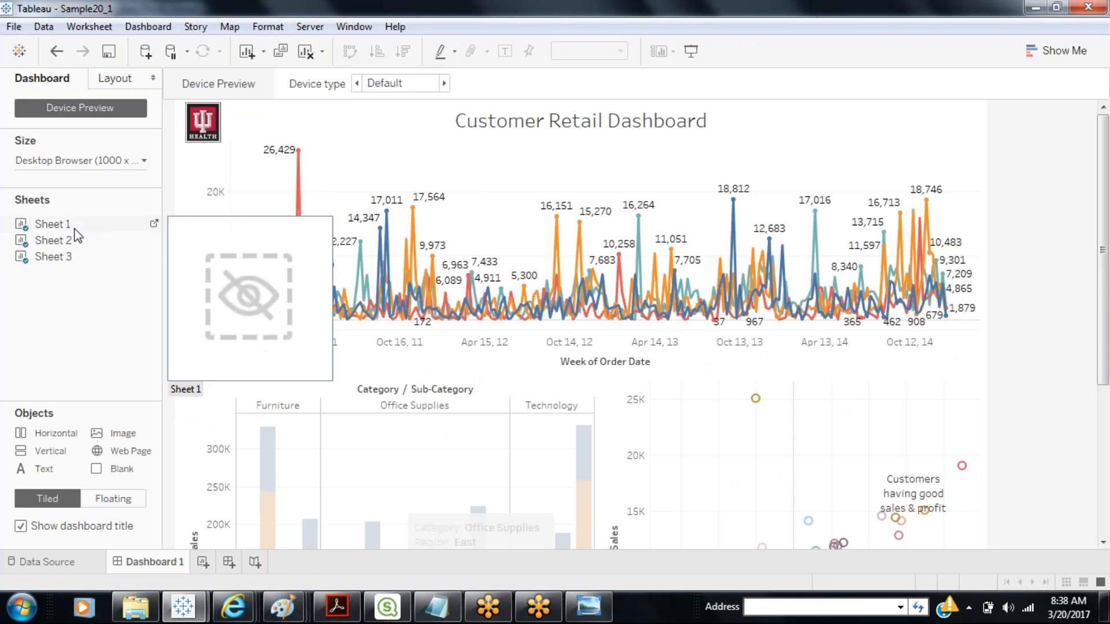
{"action": "right_click", "coordinate": [72, 226]}
{"action": "left_click", "coordinate": [113, 284]}
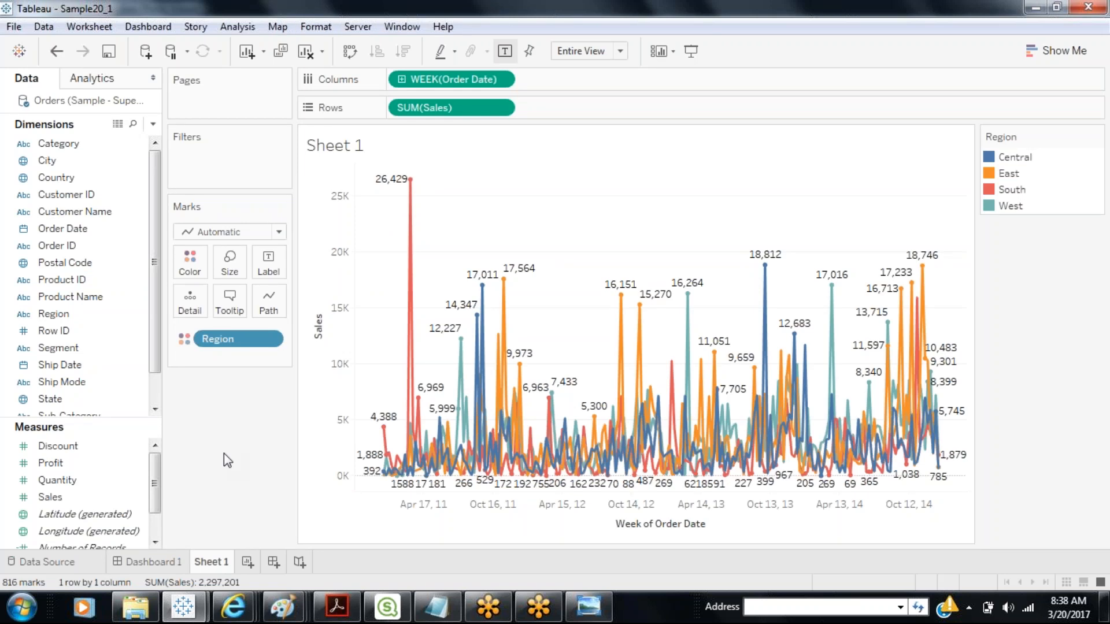
{"action": "right_click", "coordinate": [218, 569]}
{"action": "key", "text": "Escape"}
{"action": "mouse_move", "coordinate": [715, 354]}
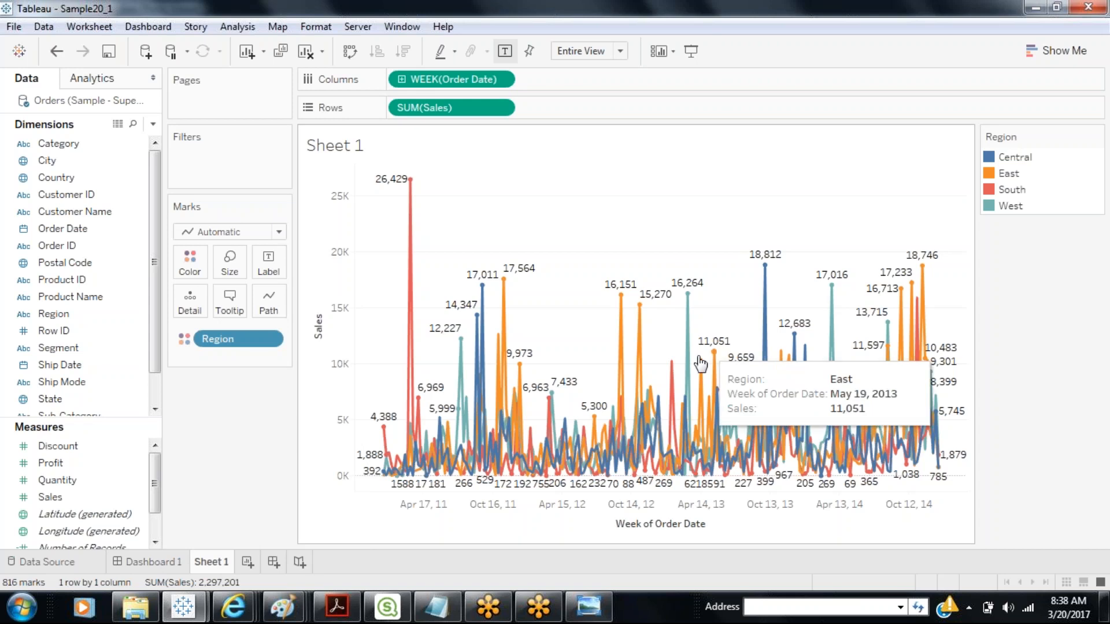
{"action": "left_click", "coordinate": [173, 563]}
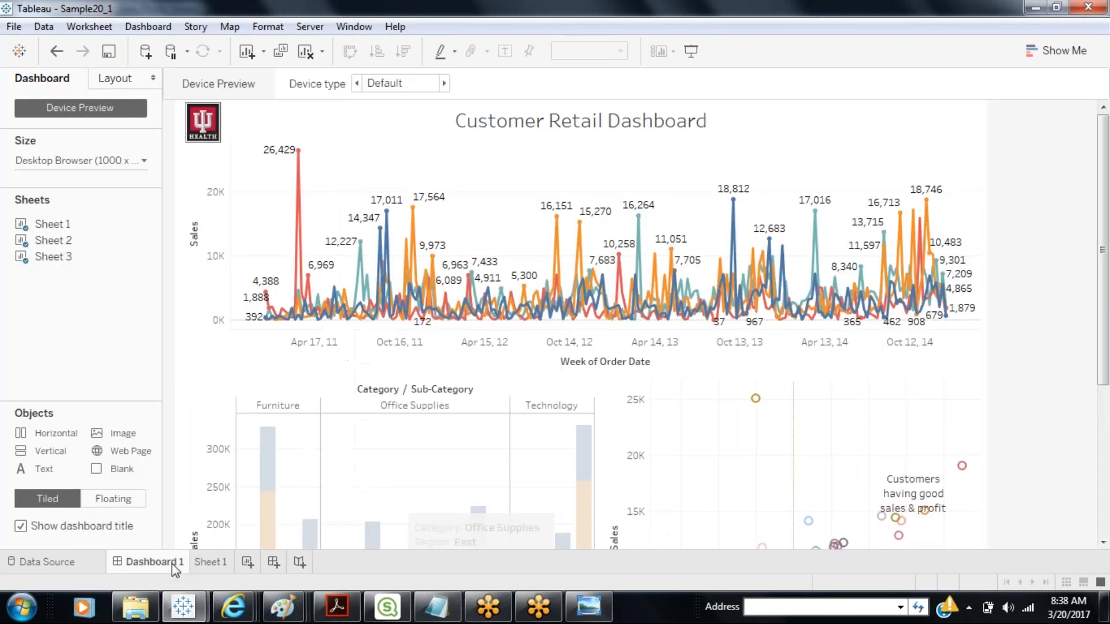
{"action": "left_click", "coordinate": [209, 562]}
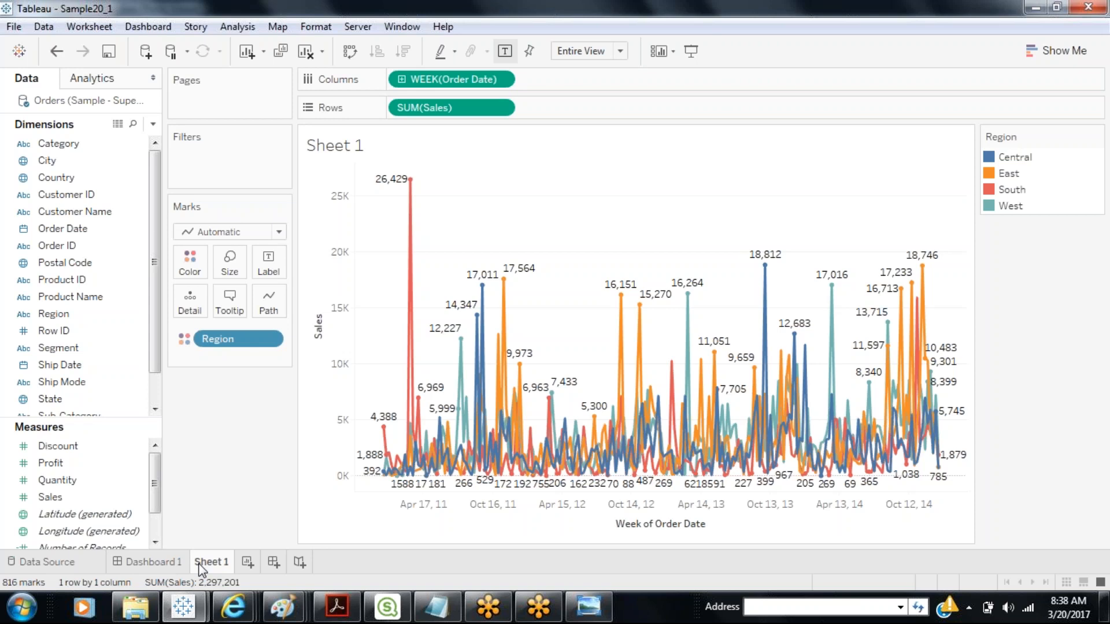
{"action": "left_click", "coordinate": [148, 562]}
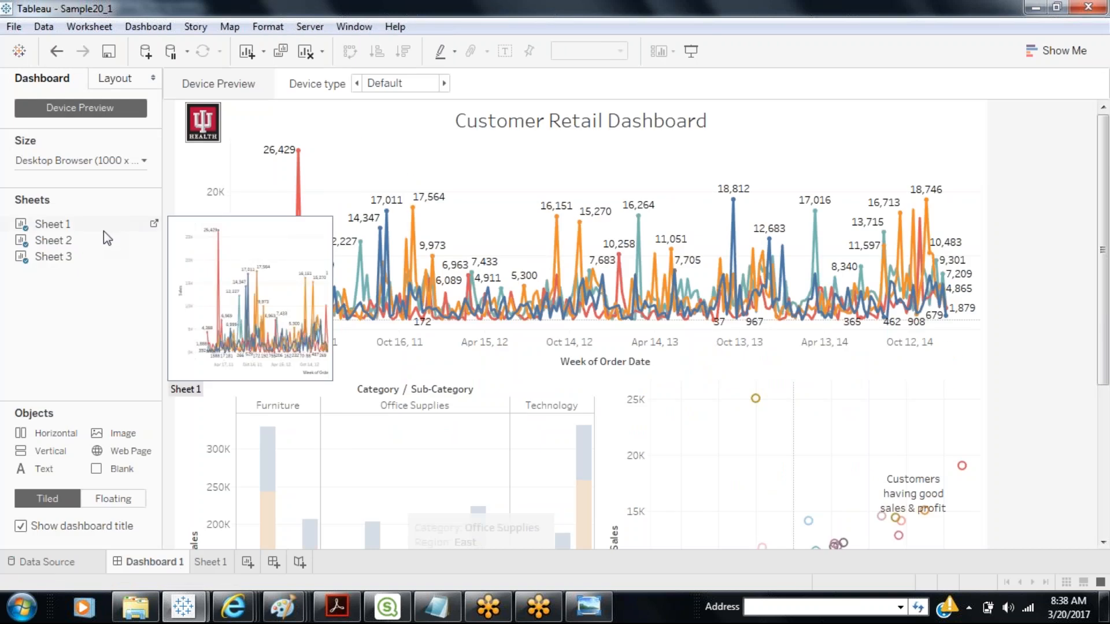
View the hidden Sheet 3 customer scatter plot from the dashboard and return to the dashboard.
{"action": "right_click", "coordinate": [65, 256]}
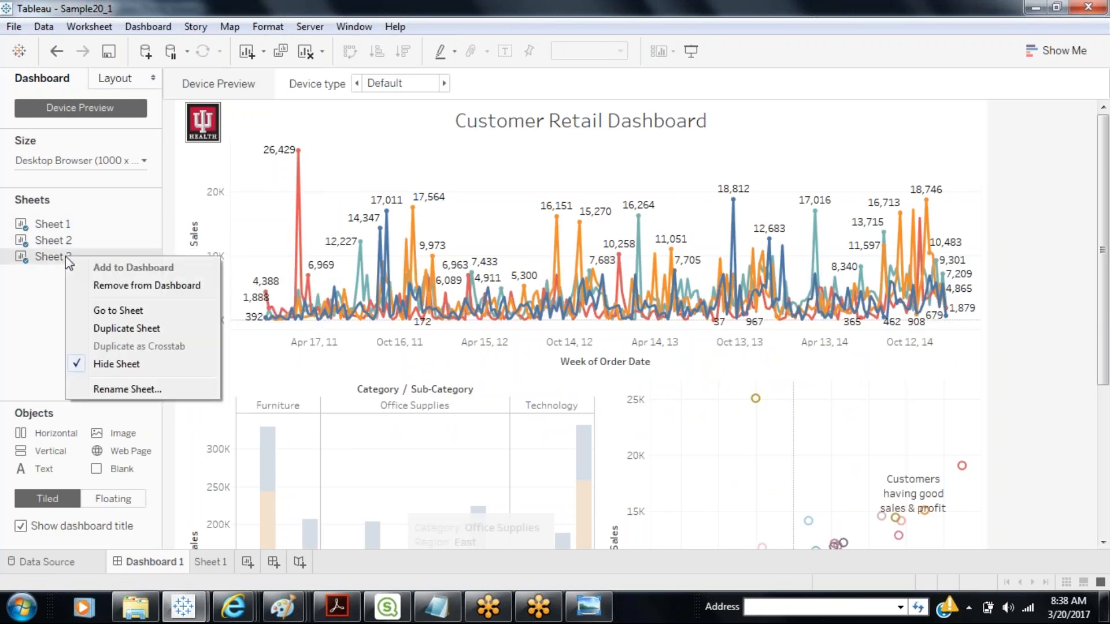
{"action": "left_click", "coordinate": [147, 316]}
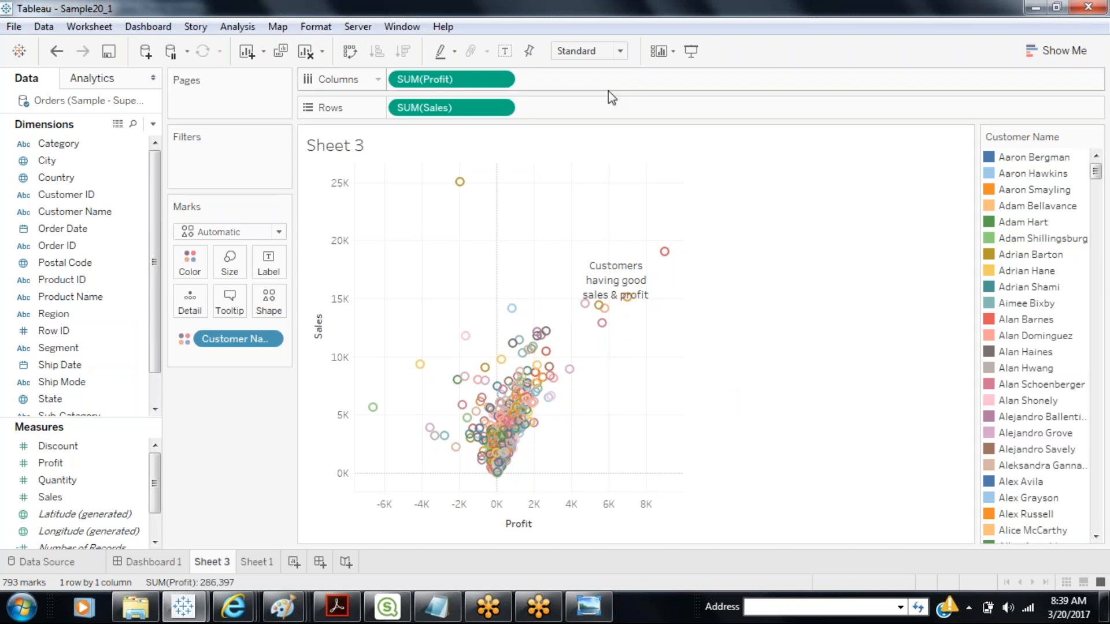
{"action": "left_click", "coordinate": [164, 562]}
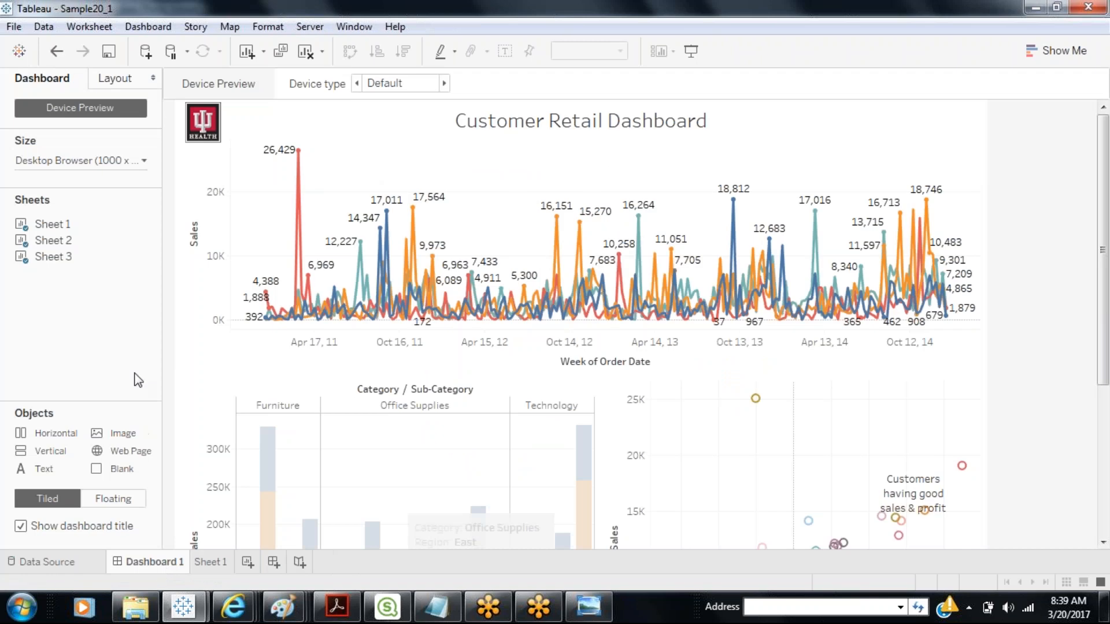
Go to the hidden Sheet 2 worksheet from the dashboard, unhide it and return to the dashboard.
{"action": "right_click", "coordinate": [61, 240]}
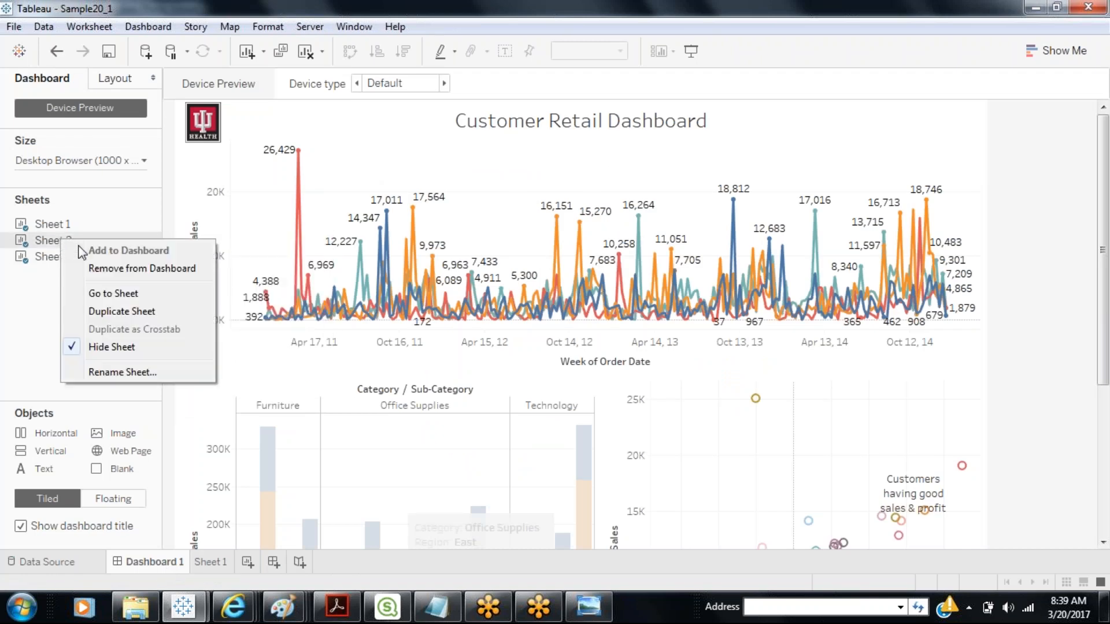
{"action": "left_click", "coordinate": [95, 293]}
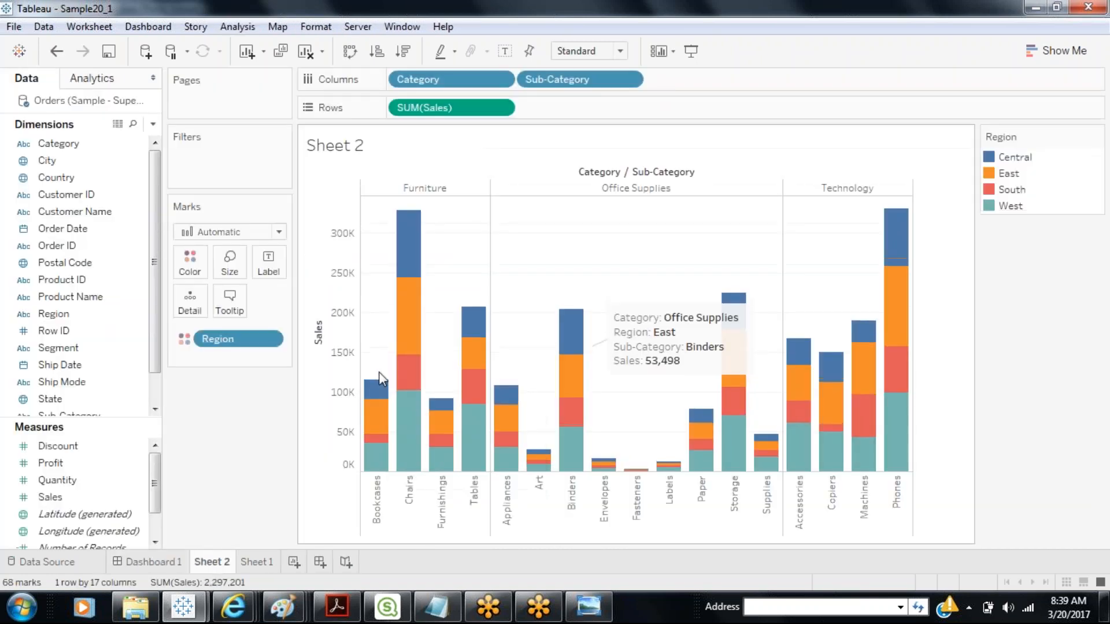
{"action": "mouse_move", "coordinate": [475, 391]}
{"action": "right_click", "coordinate": [215, 561]}
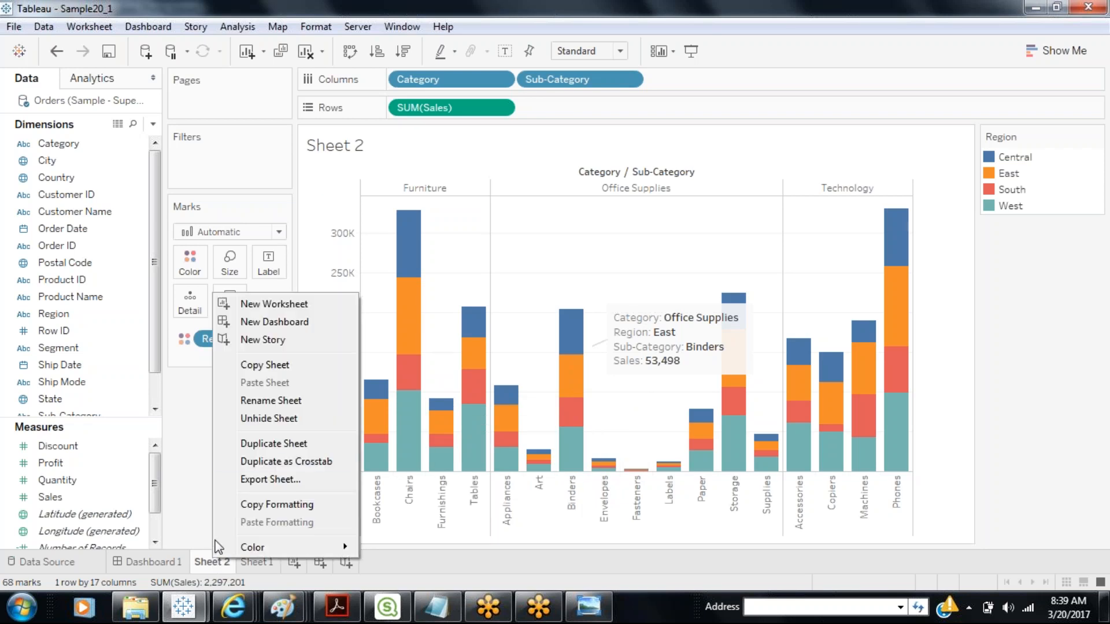
{"action": "left_click", "coordinate": [261, 418]}
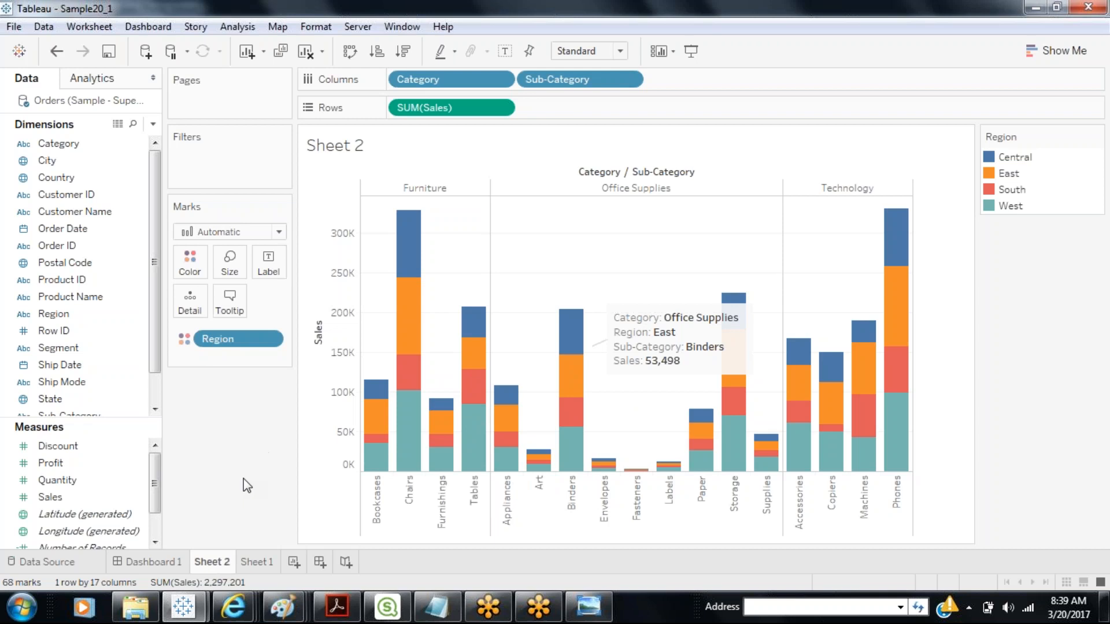
{"action": "left_click", "coordinate": [164, 568]}
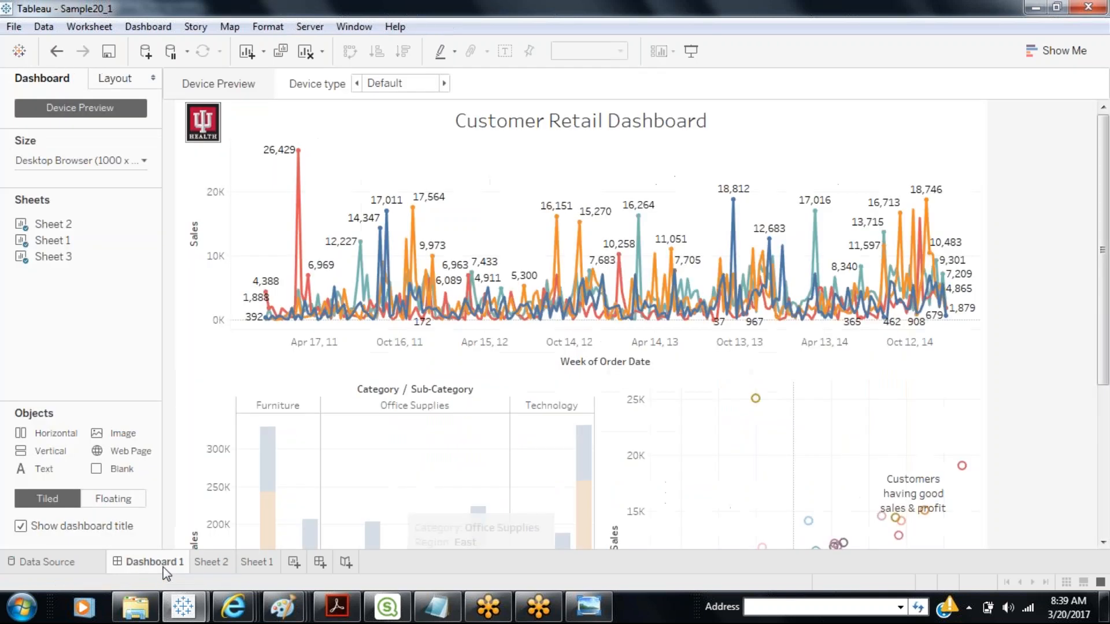
{"action": "mouse_move", "coordinate": [120, 552]}
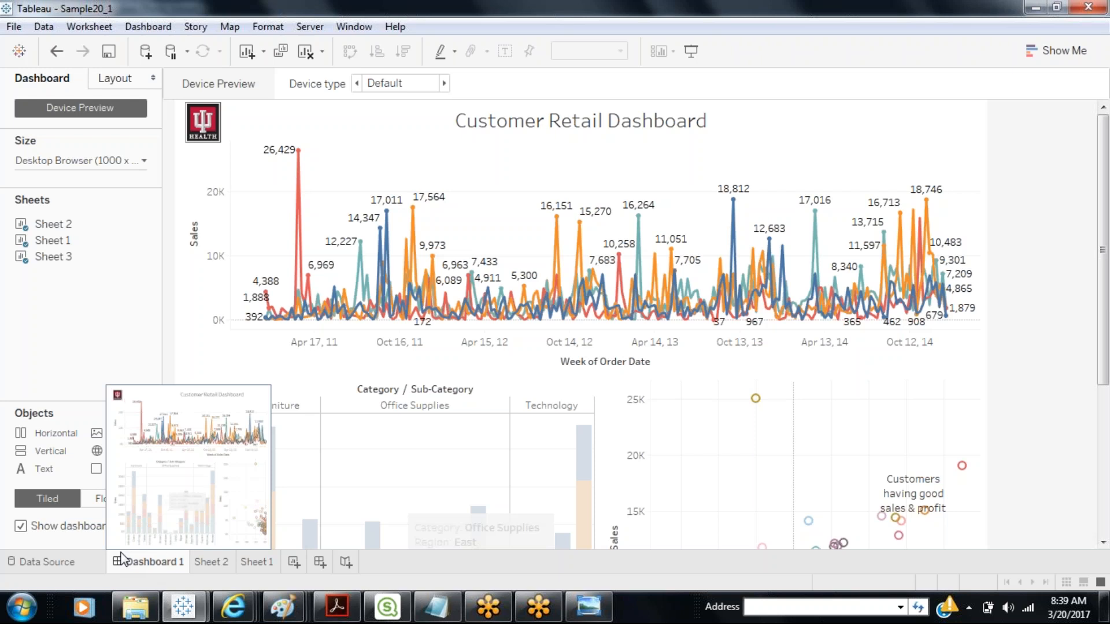
{"action": "right_click", "coordinate": [62, 246]}
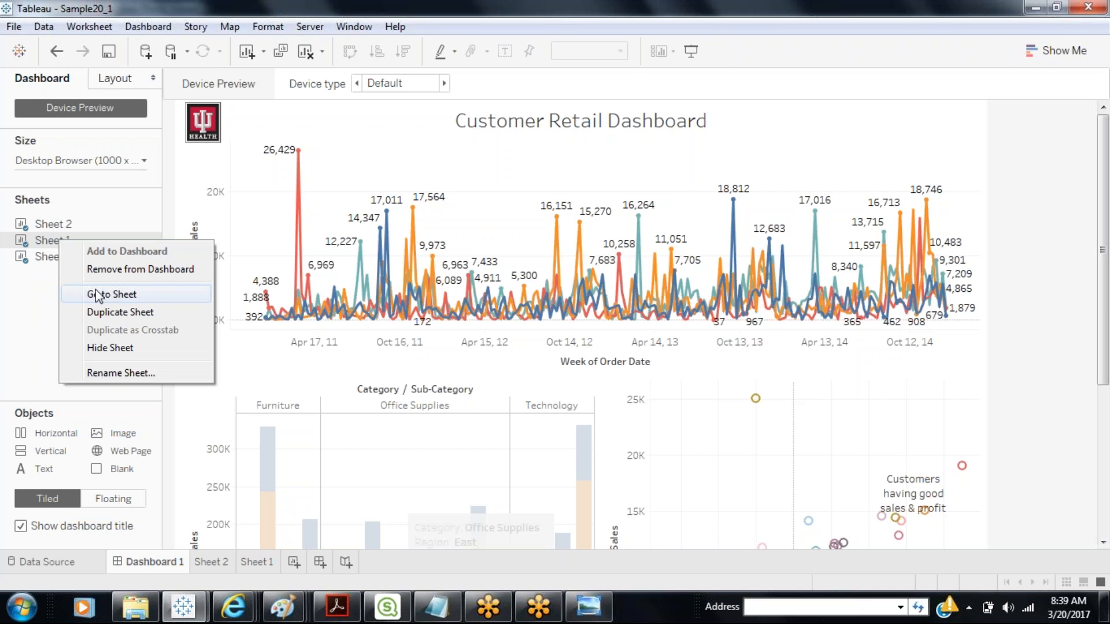
{"action": "left_click", "coordinate": [31, 319]}
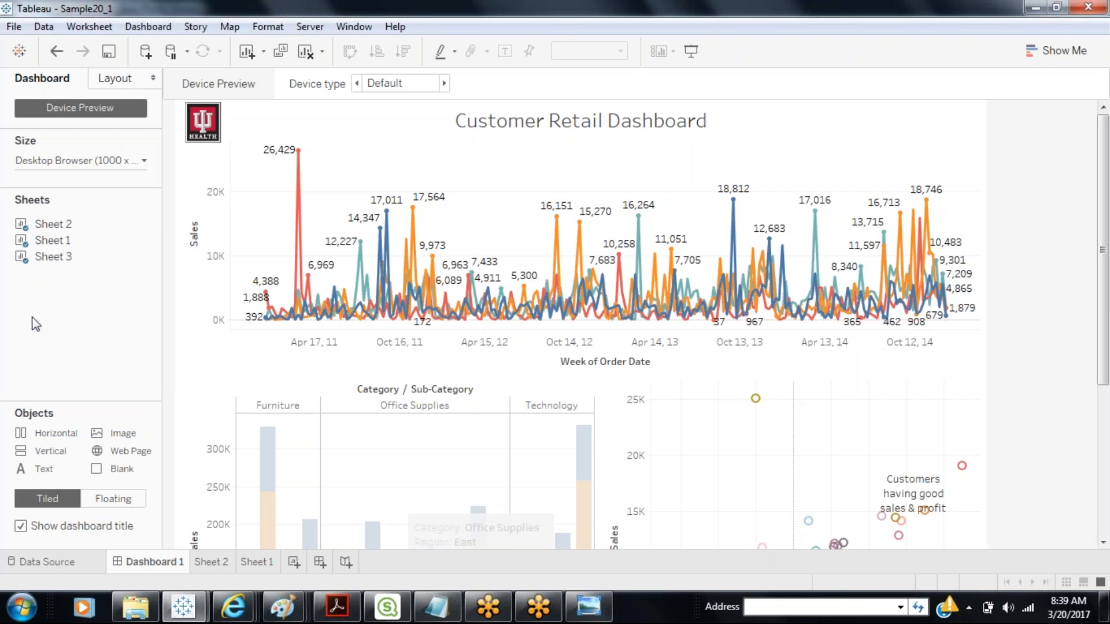
{"action": "mouse_move", "coordinate": [107, 260]}
{"action": "mouse_move", "coordinate": [93, 242]}
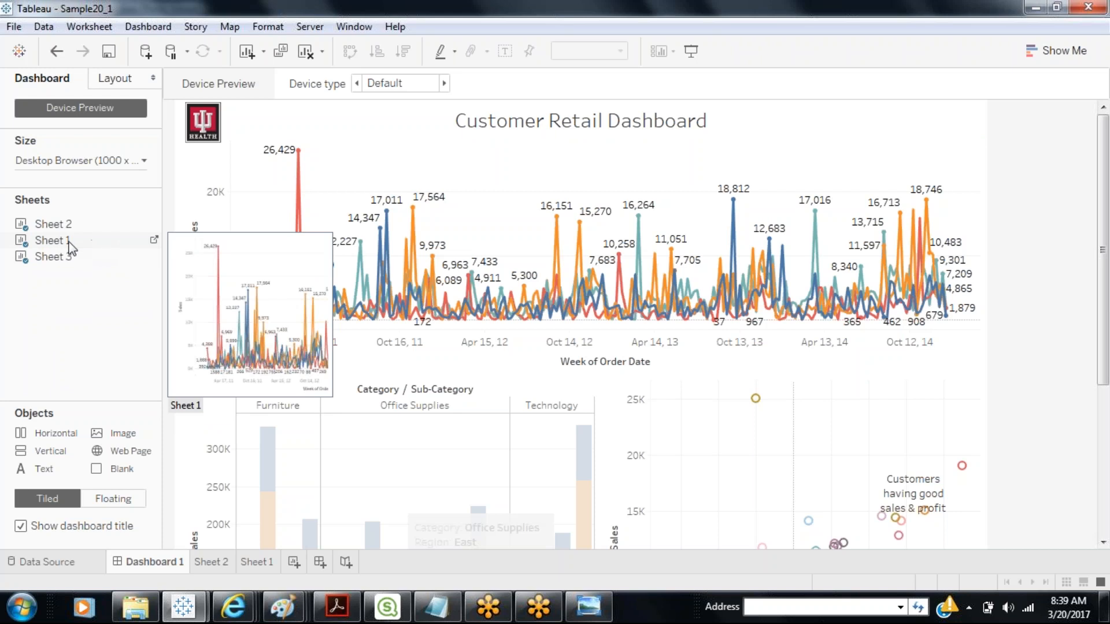
{"action": "right_click", "coordinate": [68, 241]}
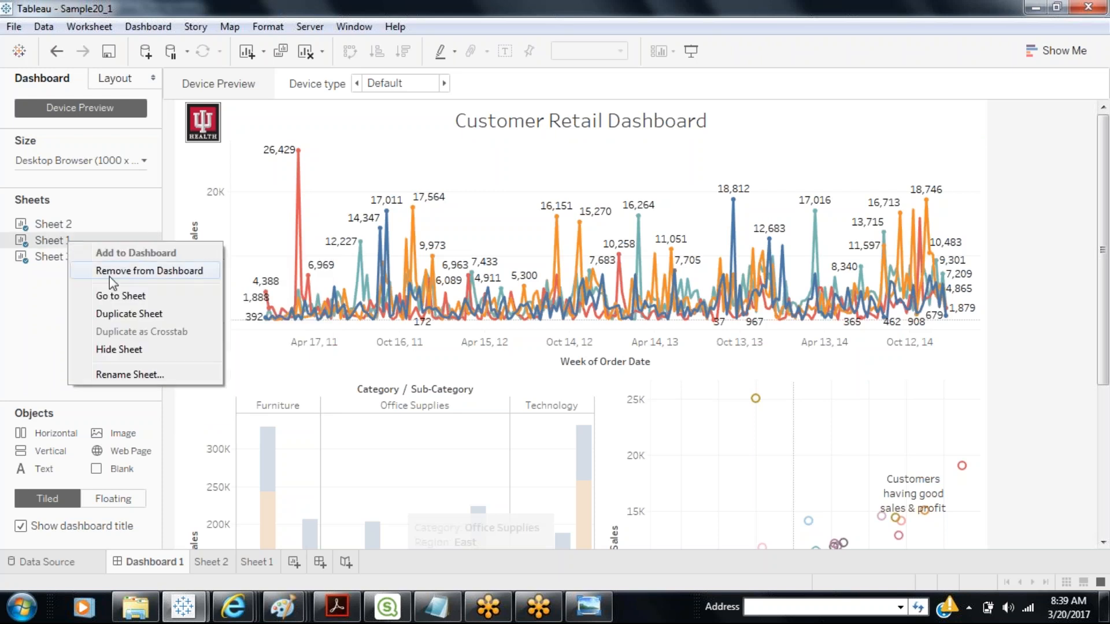
{"action": "left_click", "coordinate": [48, 281]}
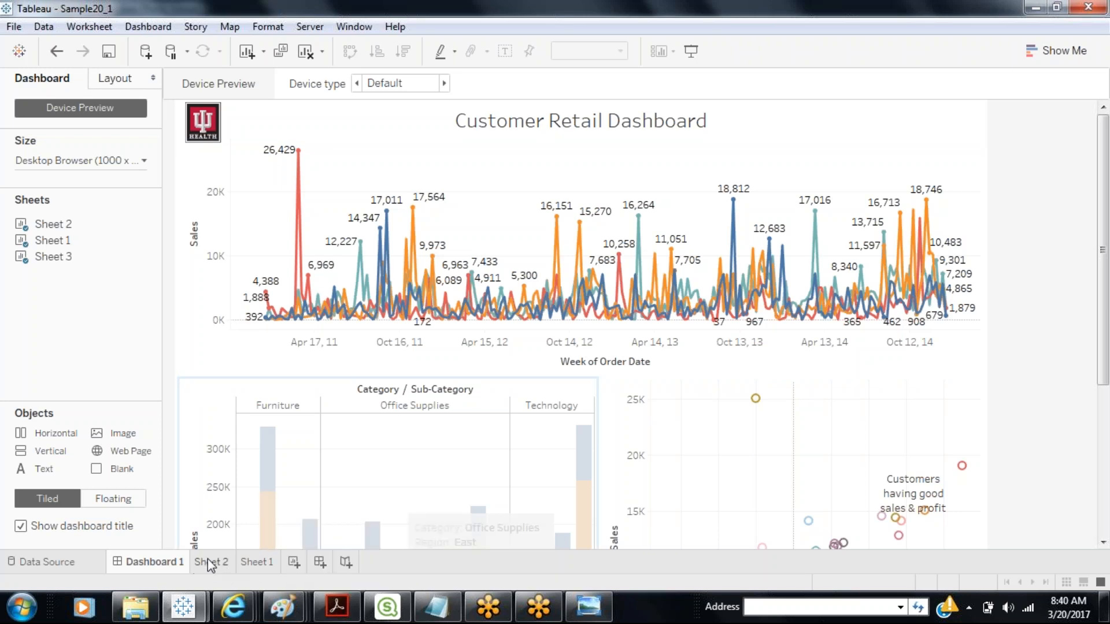
Build a bar chart of Sales by Customer Name on a new worksheet and sort it in descending order.
{"action": "left_click", "coordinate": [294, 562]}
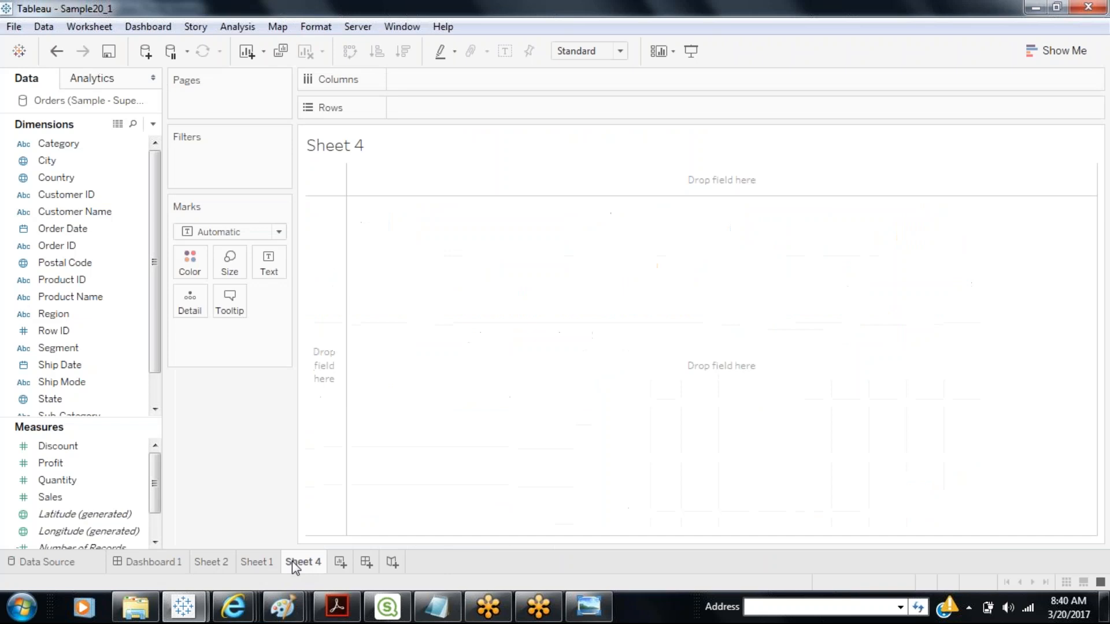
{"action": "scroll", "coordinate": [151, 200], "scroll_direction": "down", "scroll_amount": 2}
{"action": "scroll", "coordinate": [158, 292], "scroll_direction": "up", "scroll_amount": 2}
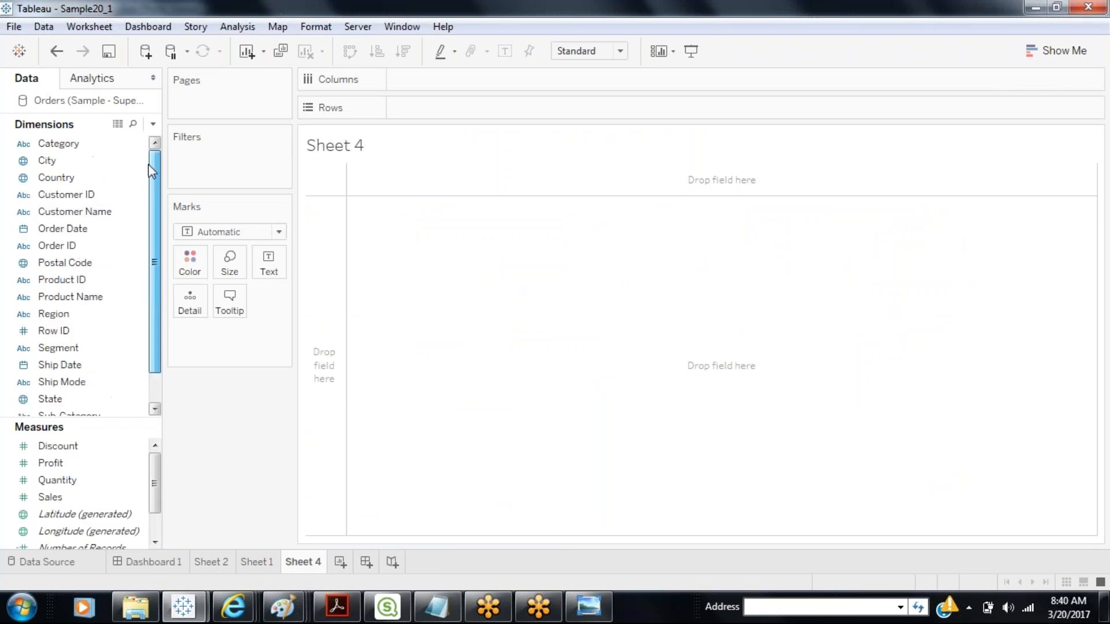
{"action": "left_click_drag", "start_coordinate": [67, 213], "coordinate": [478, 114]}
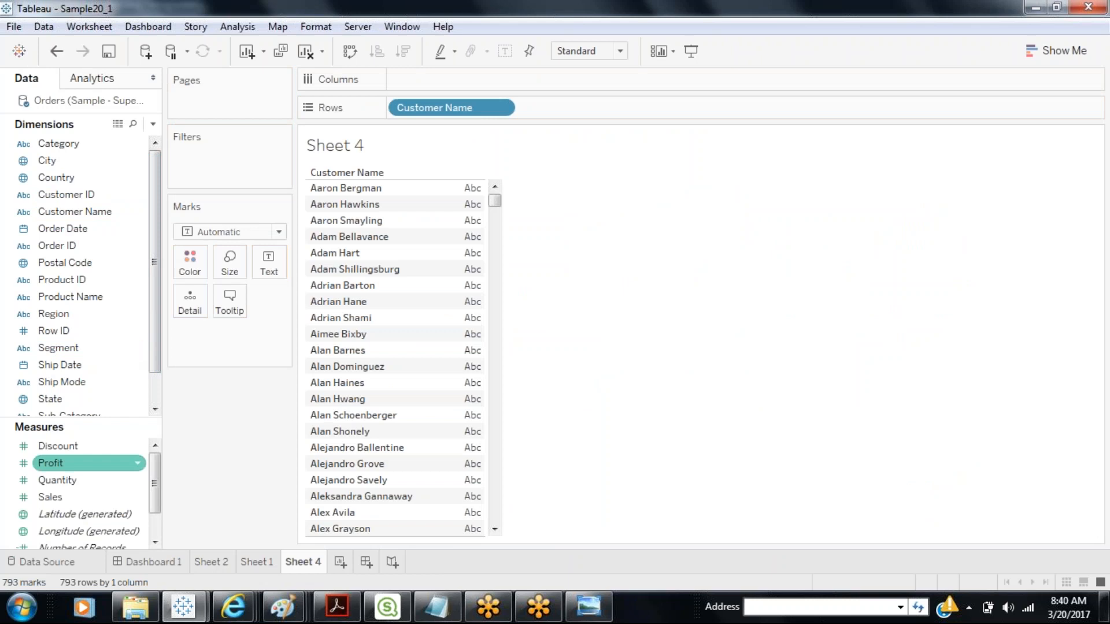
{"action": "left_click_drag", "start_coordinate": [78, 495], "coordinate": [435, 80]}
{"action": "left_click", "coordinate": [402, 51]}
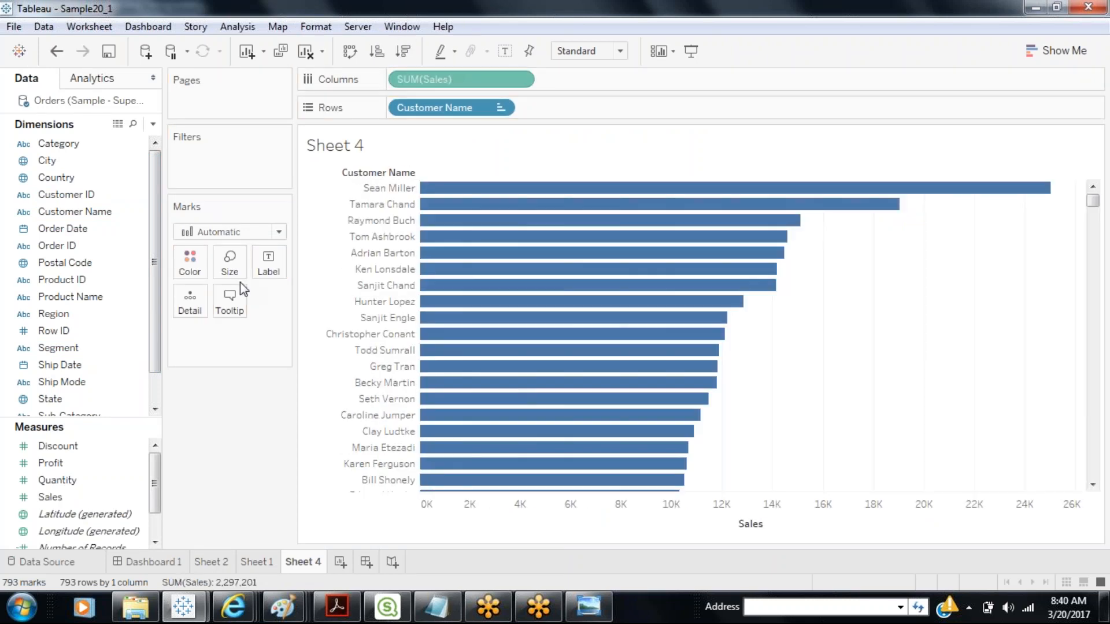
Create a parameter named TopN with the Integer data type and a current value of 1.
{"action": "left_click", "coordinate": [152, 123]}
{"action": "left_click", "coordinate": [133, 159]}
{"action": "type", "text": "TopN"}
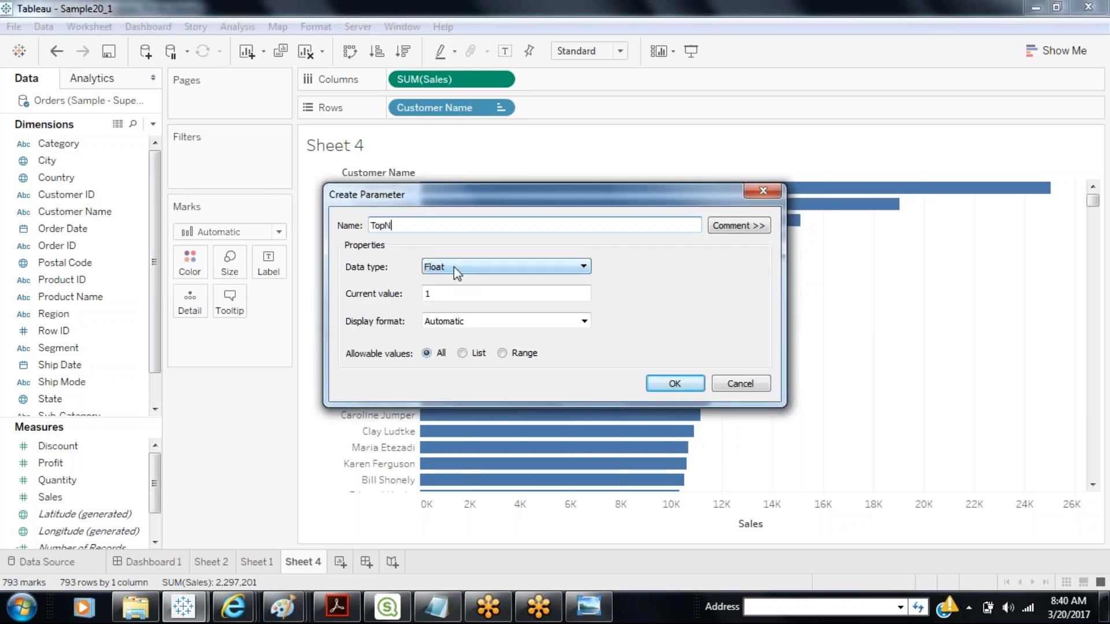
{"action": "left_click", "coordinate": [453, 267]}
{"action": "left_click", "coordinate": [448, 294]}
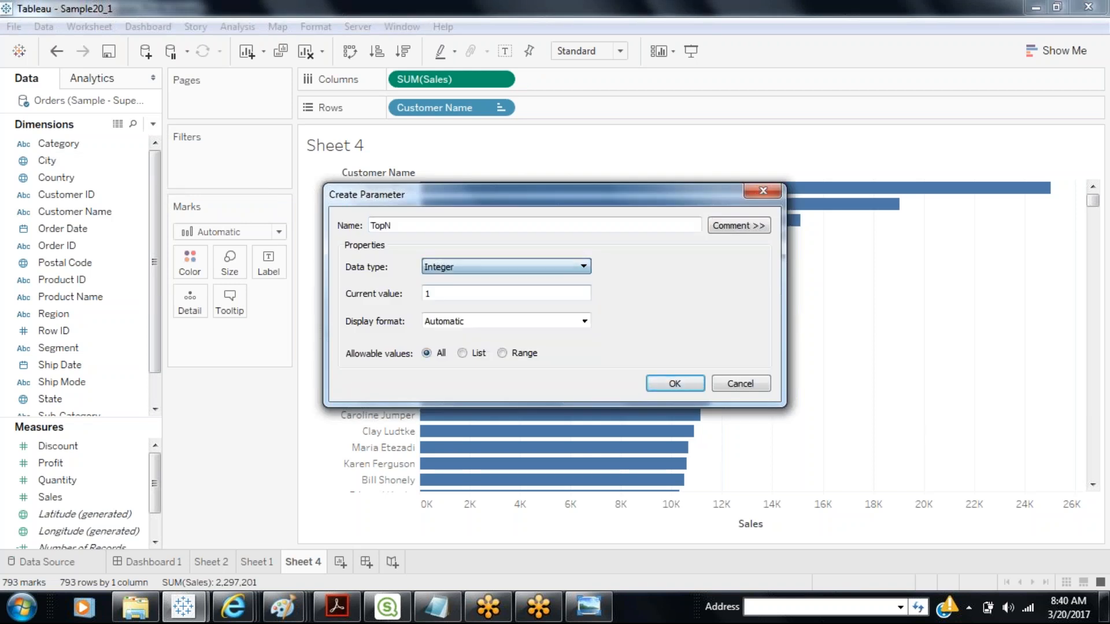
{"action": "left_click", "coordinate": [662, 385]}
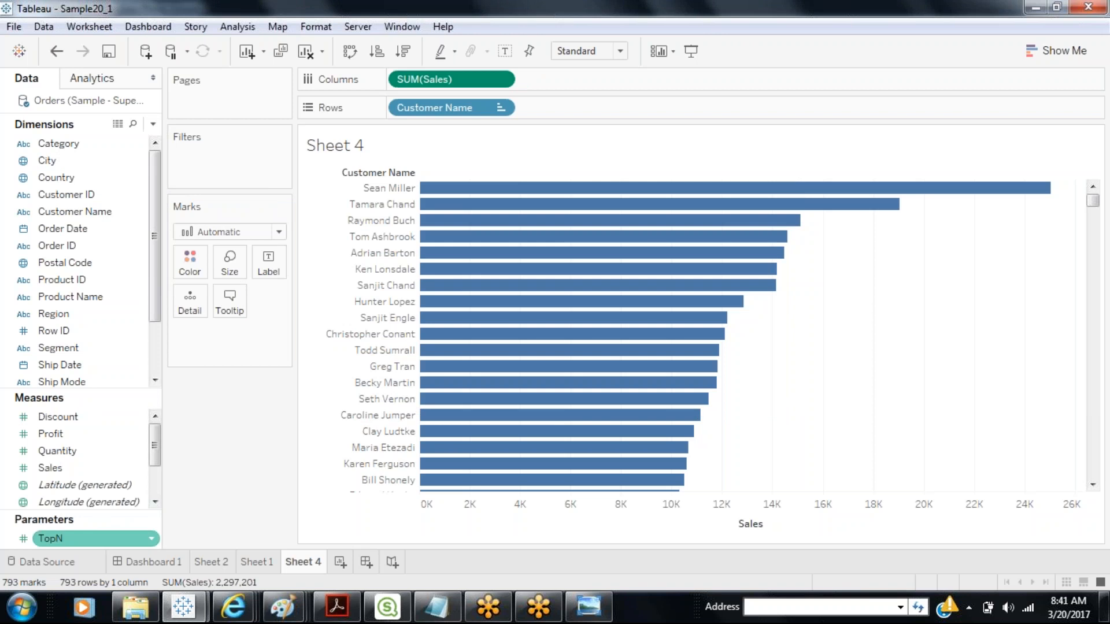
Filter Customer Name by field to the top TopN customers by the sum of Sales.
{"action": "left_click", "coordinate": [105, 226]}
{"action": "left_click_drag", "start_coordinate": [101, 211], "coordinate": [241, 164]}
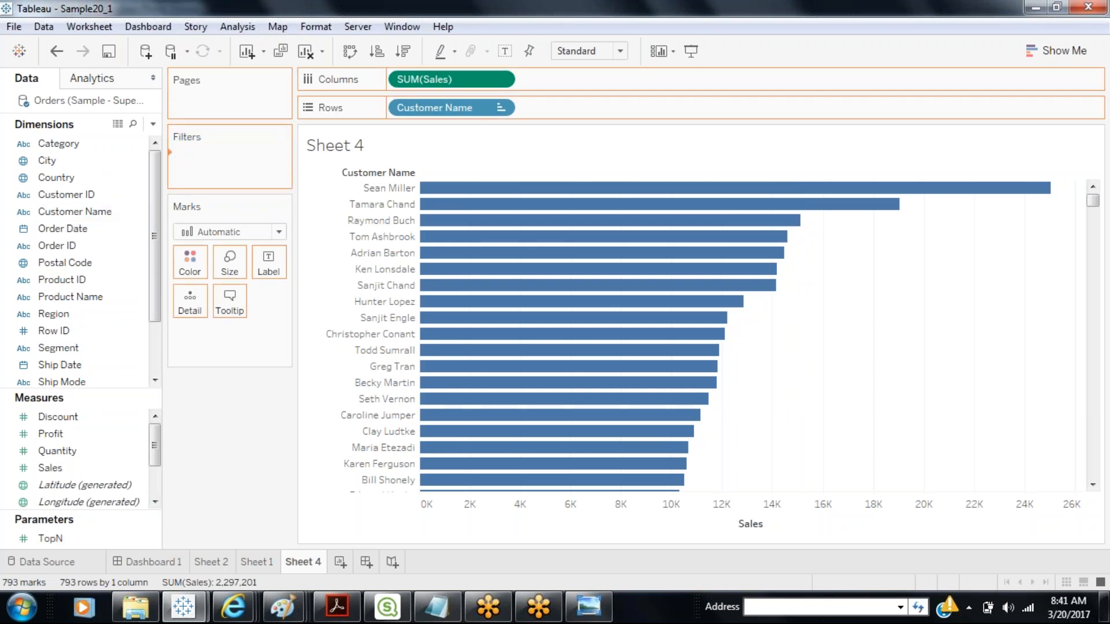
{"action": "left_click", "coordinate": [555, 118]}
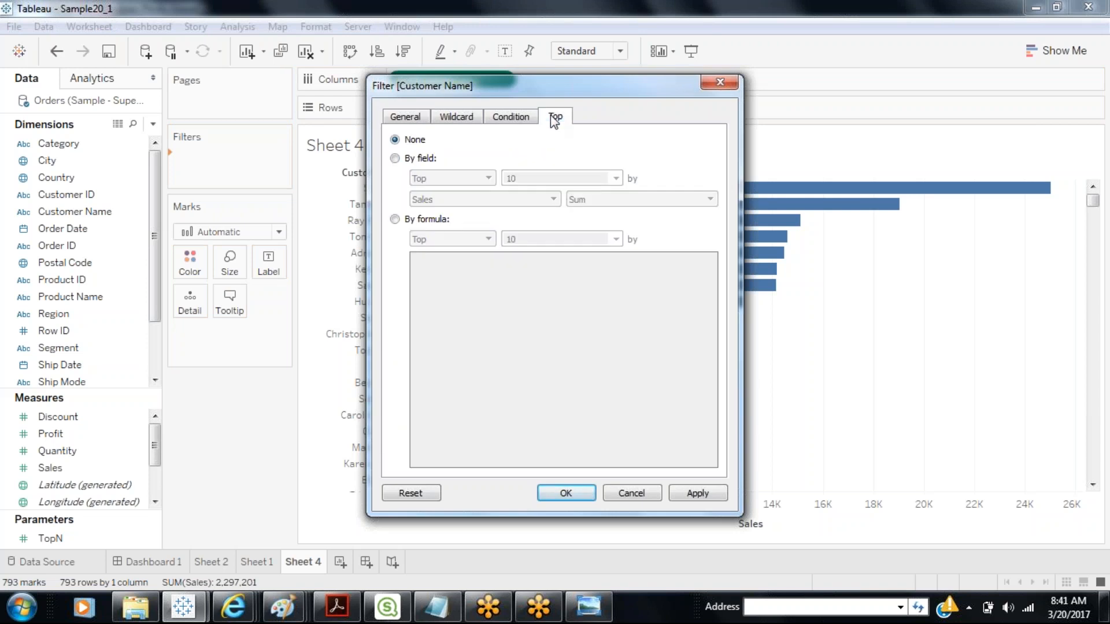
{"action": "left_click", "coordinate": [395, 159]}
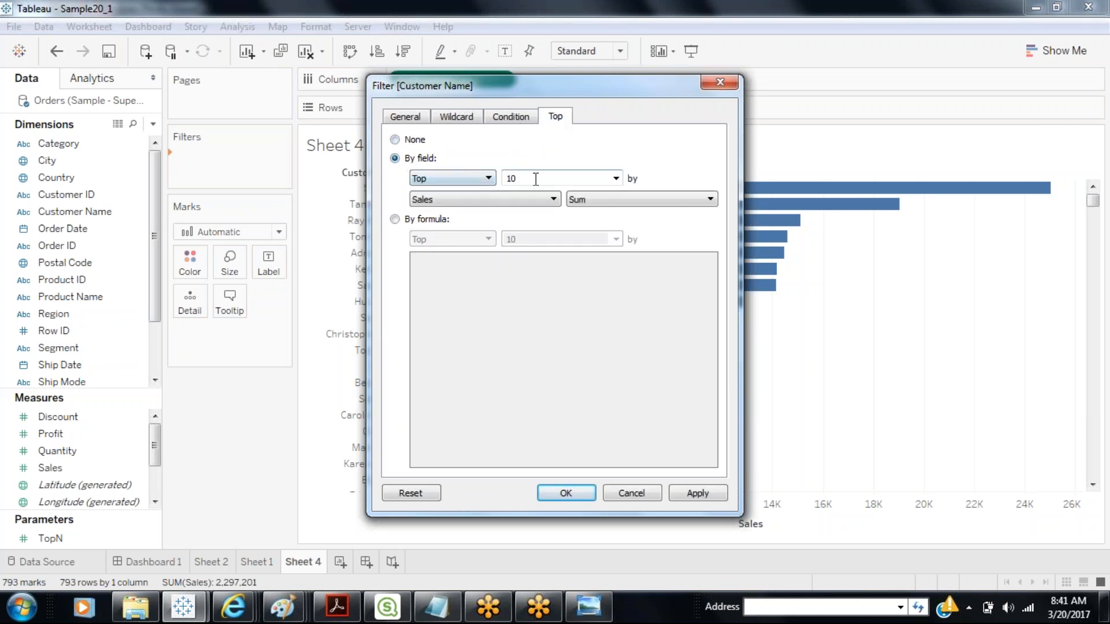
{"action": "left_click", "coordinate": [615, 178]}
{"action": "left_click", "coordinate": [572, 210]}
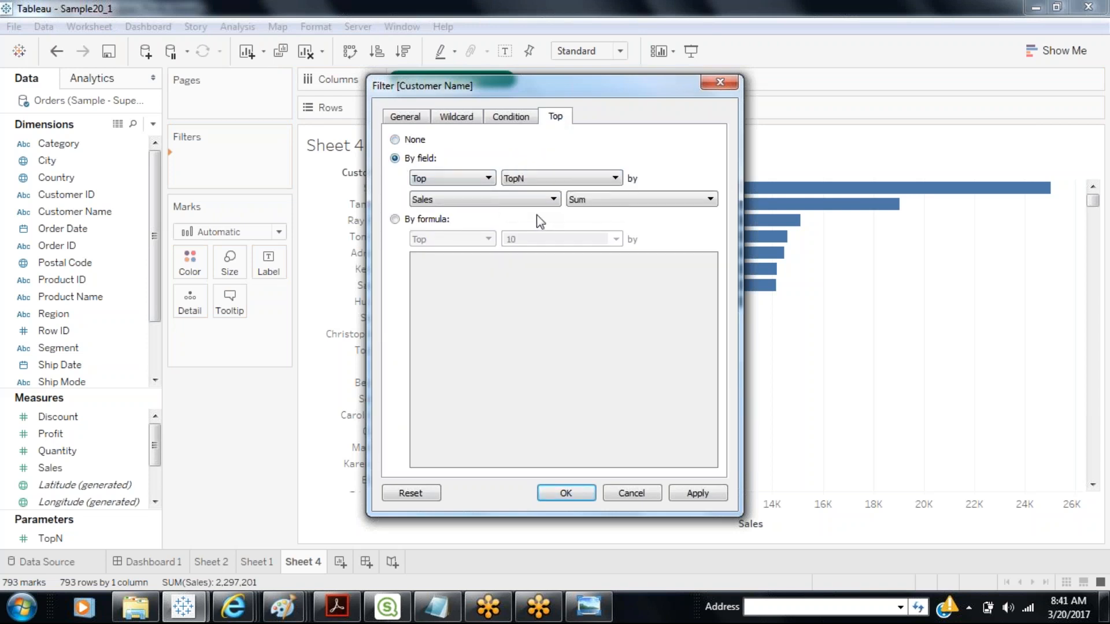
{"action": "left_click", "coordinate": [697, 493]}
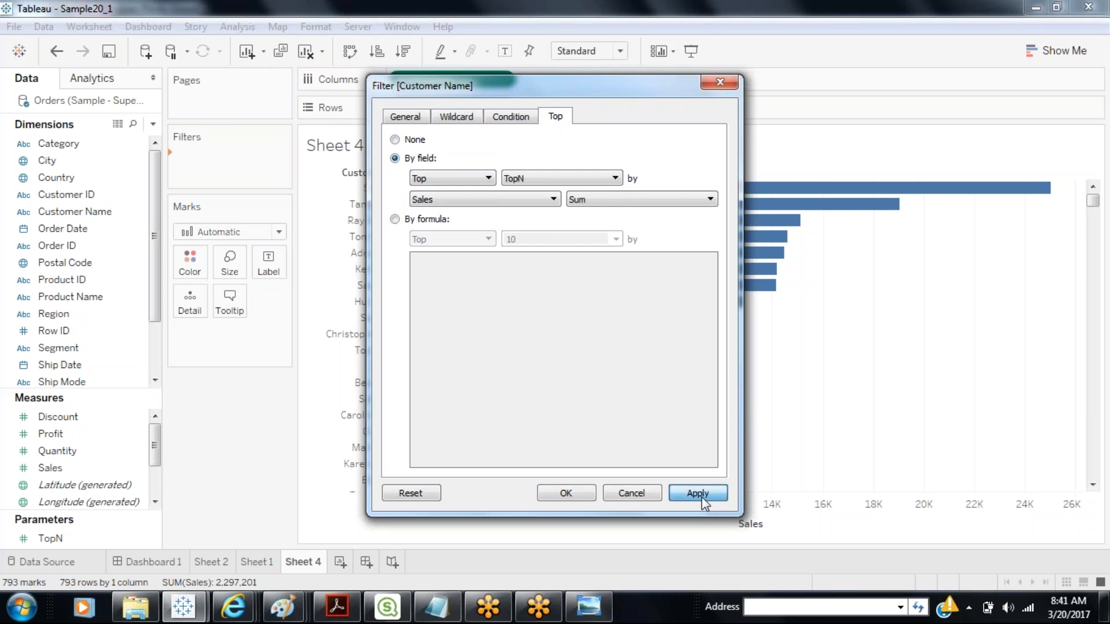
{"action": "left_click", "coordinate": [575, 499]}
Show the TopN parameter control on Sheet 4 and set its value to 10.
{"action": "left_click", "coordinate": [99, 538]}
{"action": "right_click", "coordinate": [100, 538]}
{"action": "left_click", "coordinate": [228, 265]}
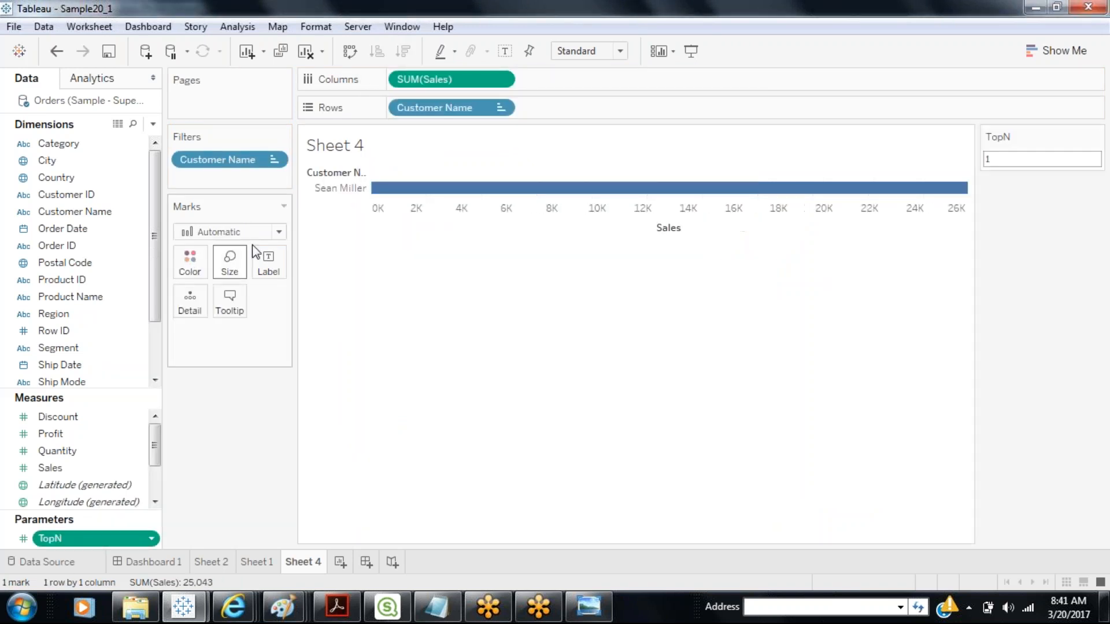
{"action": "left_click", "coordinate": [1019, 163]}
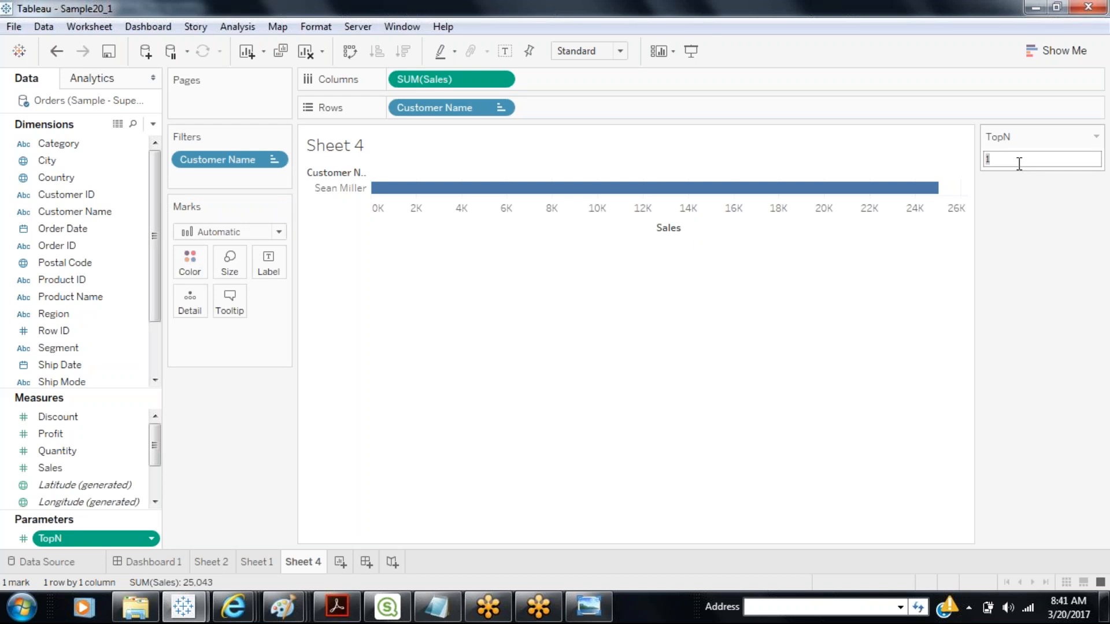
{"action": "type", "text": "0"}
{"action": "key", "text": "Return"}
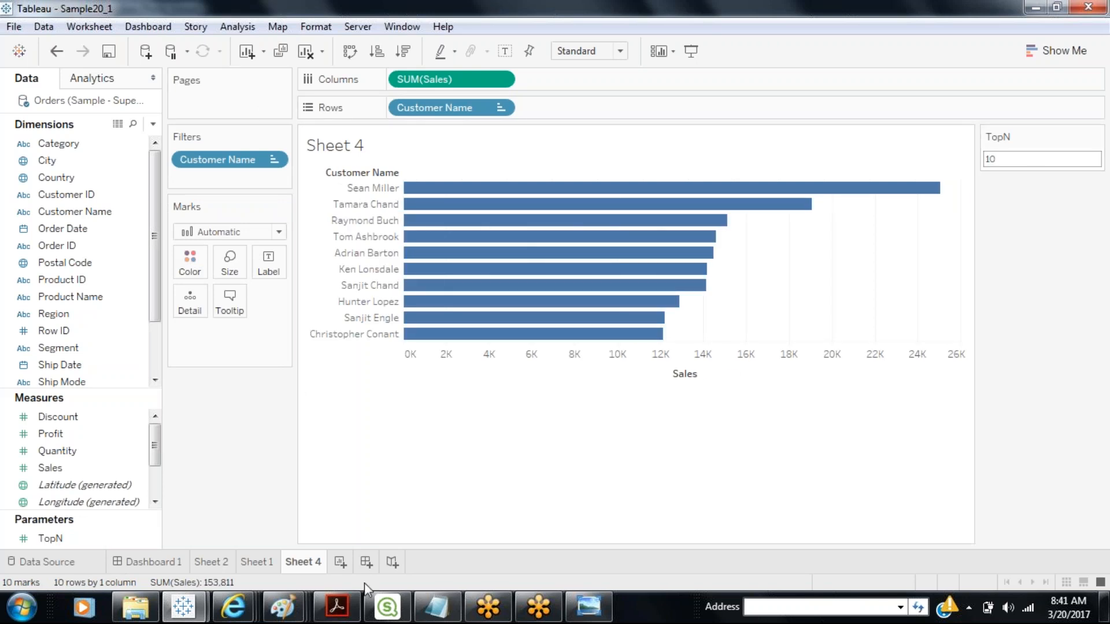
Add a new blank story to the workbook and return to Dashboard 1.
{"action": "left_click", "coordinate": [392, 563]}
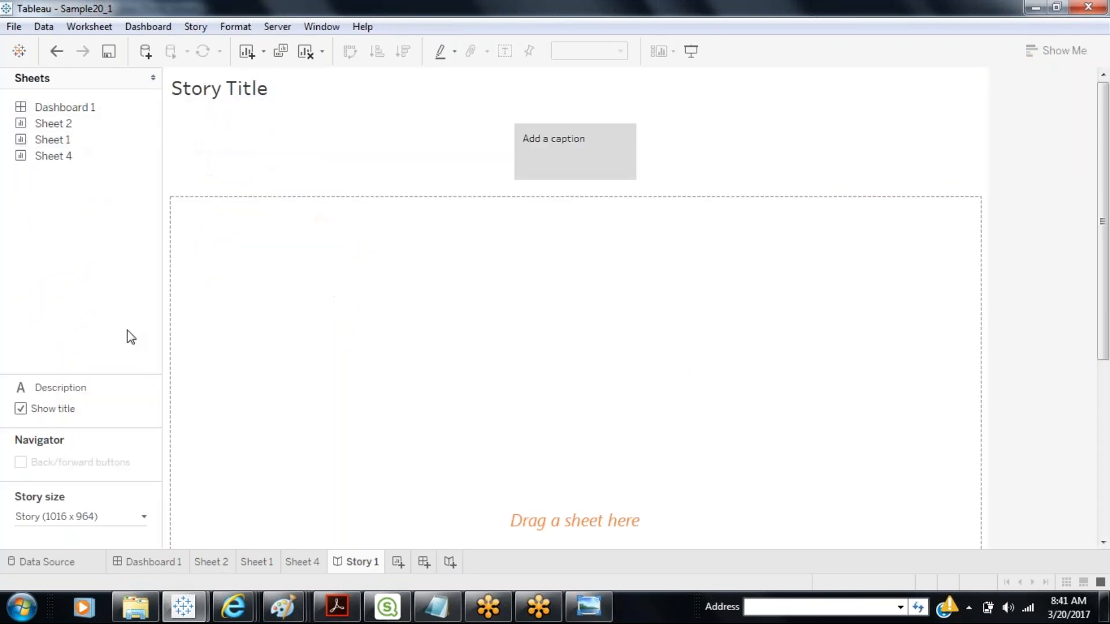
{"action": "mouse_move", "coordinate": [75, 160]}
{"action": "left_click", "coordinate": [220, 567]}
{"action": "left_click", "coordinate": [158, 568]}
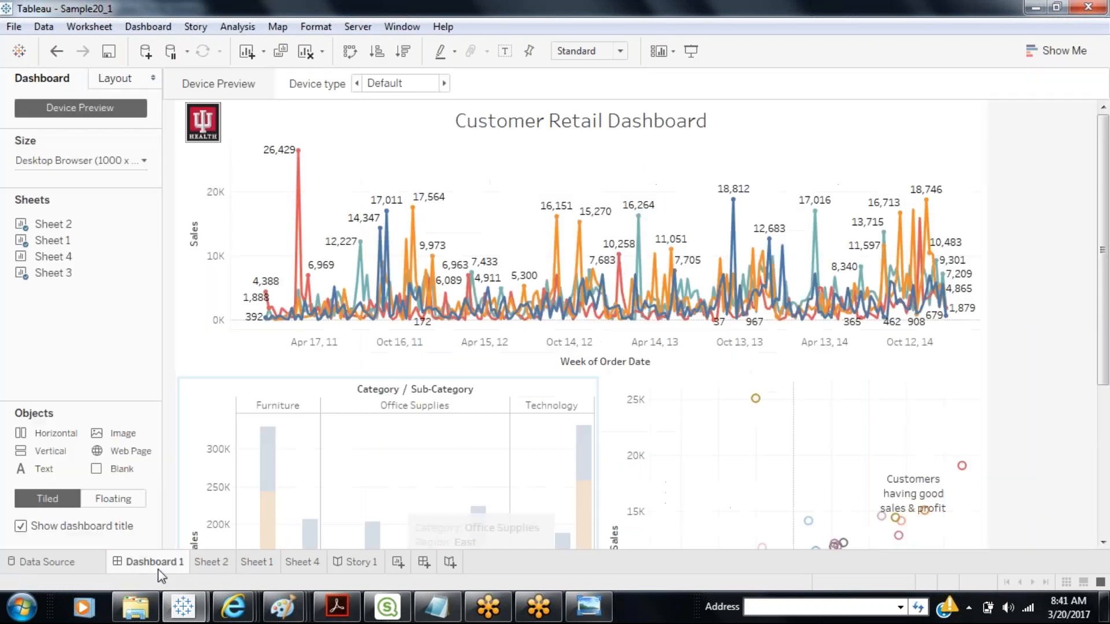
Hide the Sheet 2 and Sheet 1 worksheets from the dashboard's sheet list.
{"action": "right_click", "coordinate": [37, 262]}
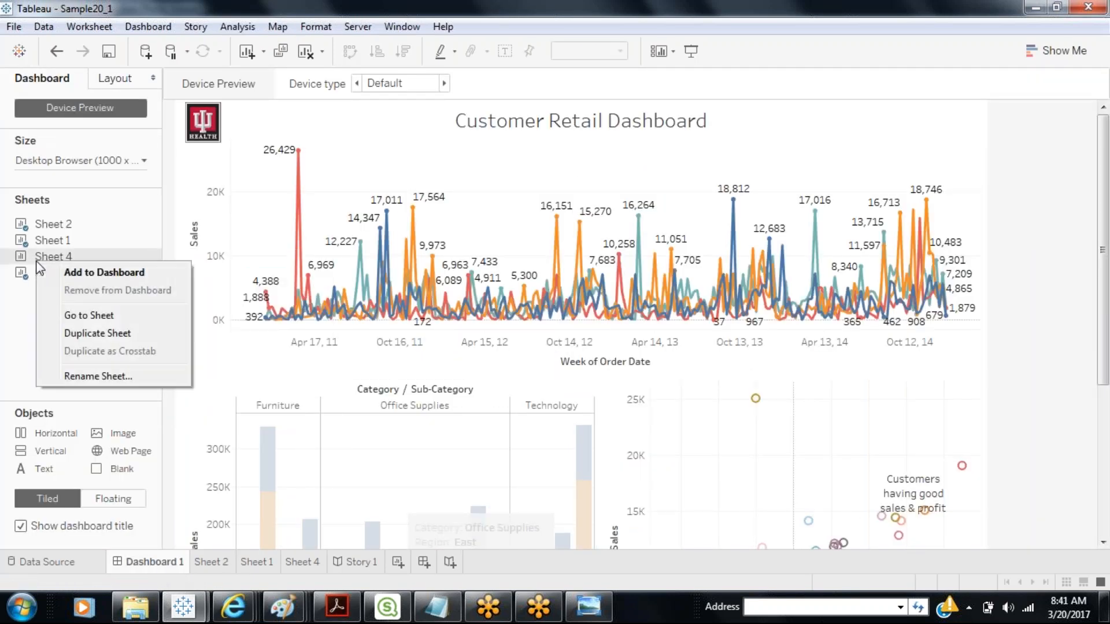
{"action": "right_click", "coordinate": [41, 222]}
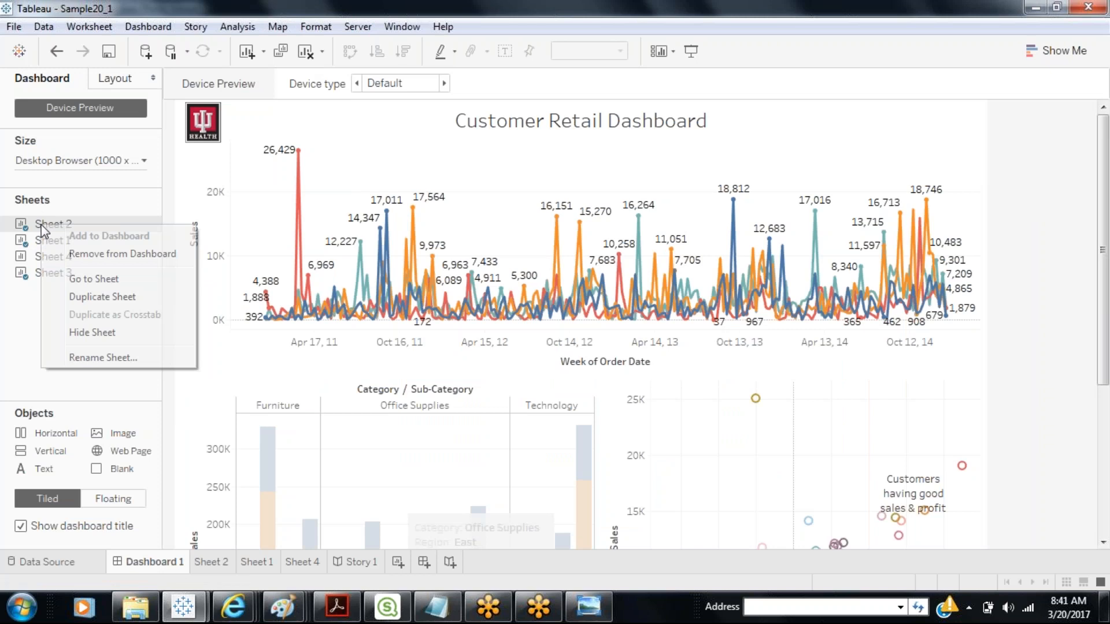
{"action": "left_click", "coordinate": [91, 332]}
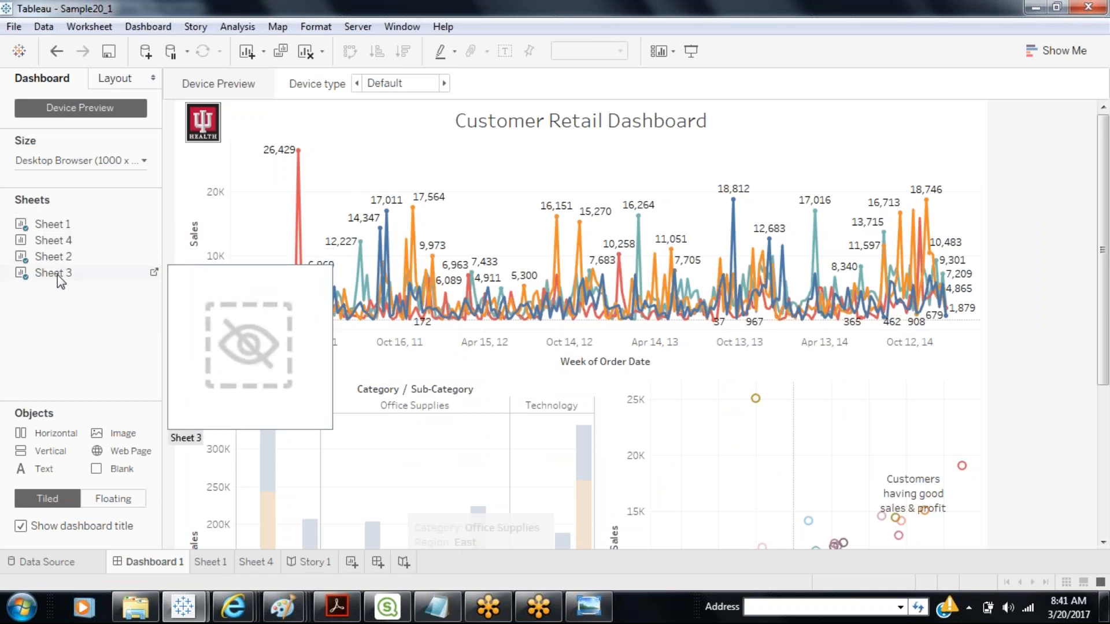
{"action": "right_click", "coordinate": [52, 226]}
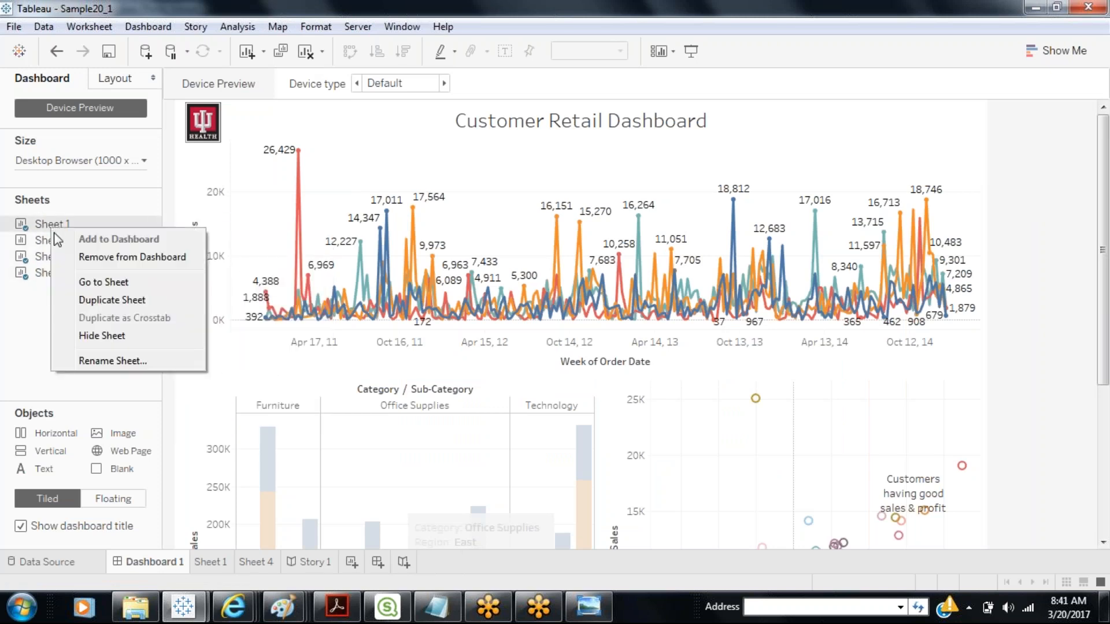
{"action": "left_click", "coordinate": [98, 337]}
Place Dashboard 1 in Story 1's first point and caption the point "Customer Retail".
{"action": "left_click", "coordinate": [276, 570]}
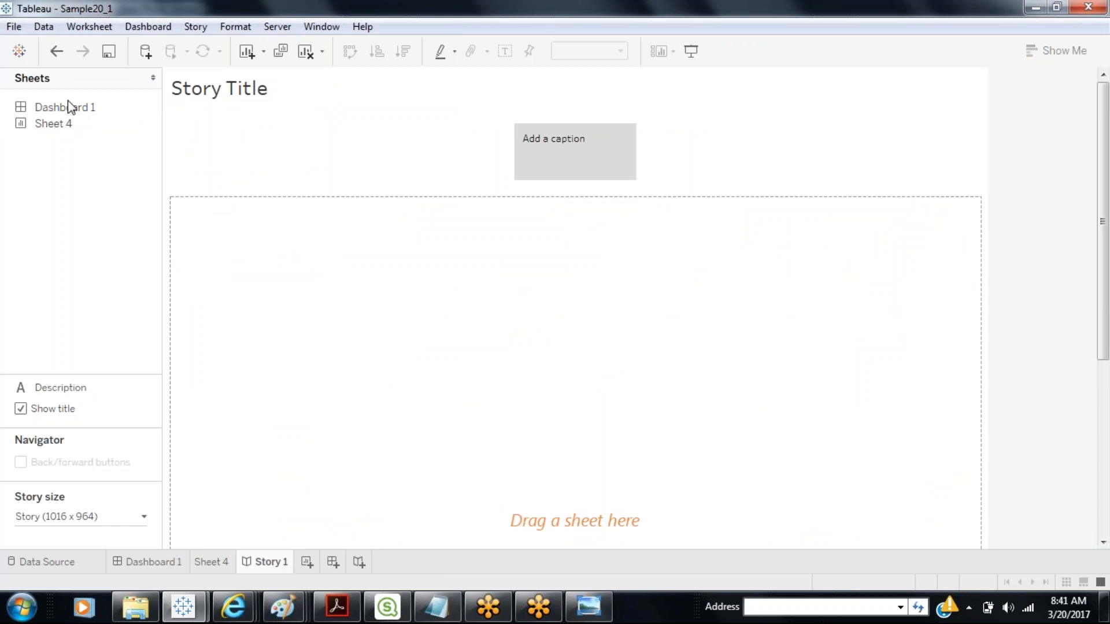
{"action": "left_click_drag", "start_coordinate": [68, 111], "coordinate": [447, 280]}
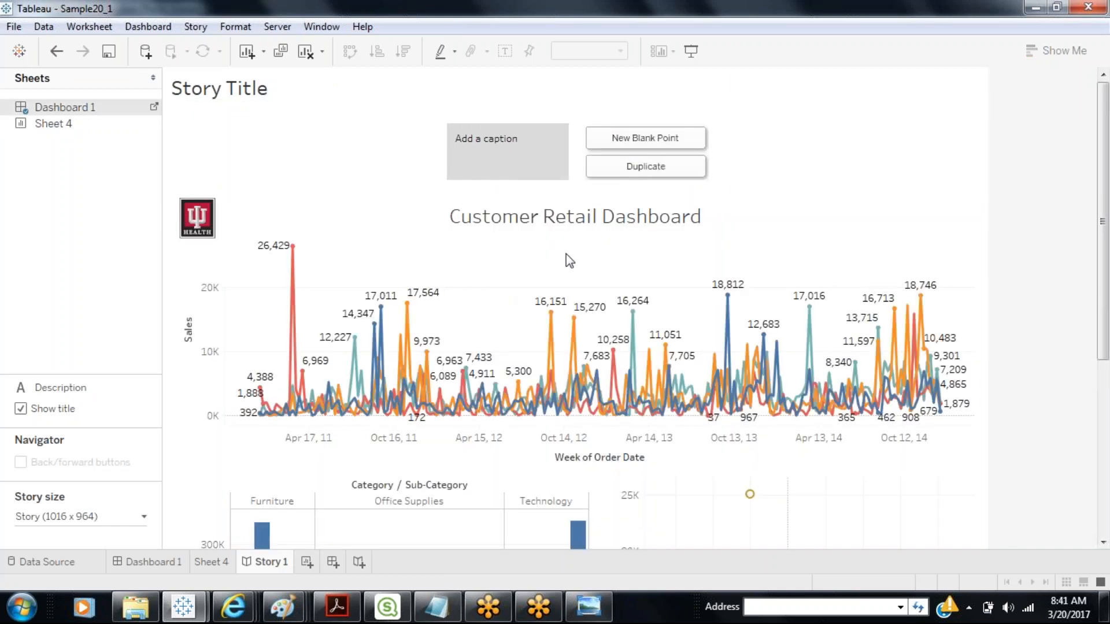
{"action": "left_click", "coordinate": [496, 153]}
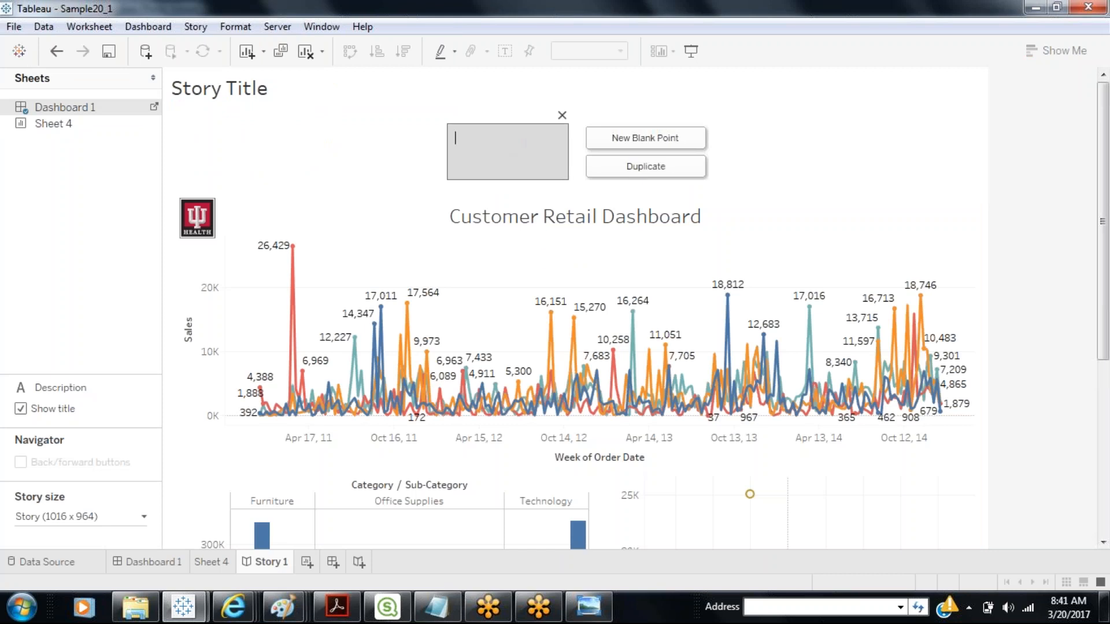
{"action": "type", "text": "Customer Retail"}
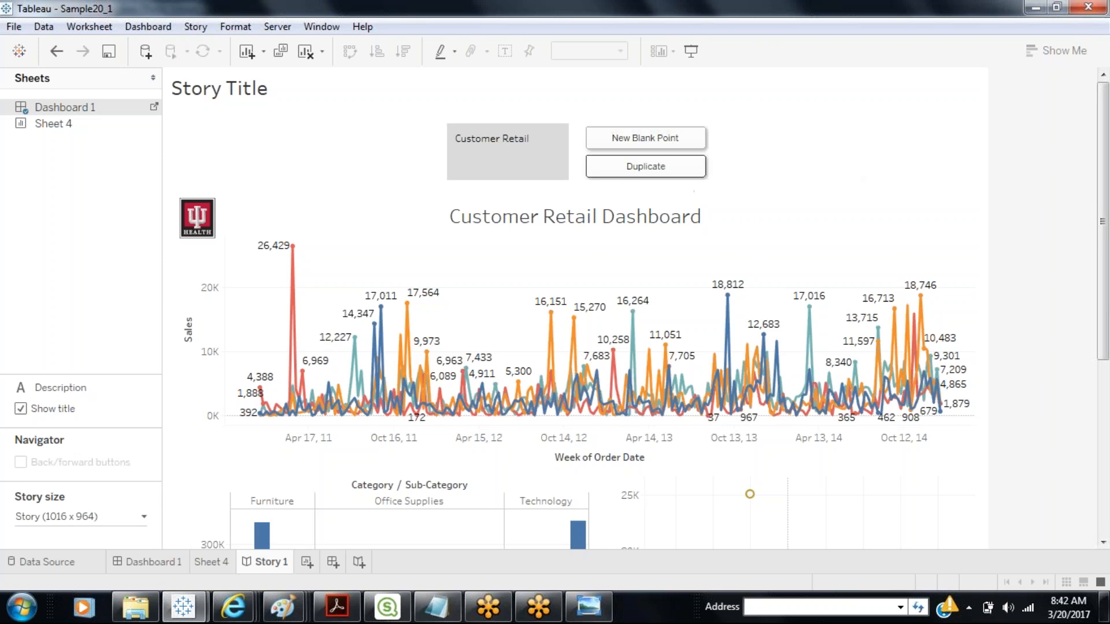
Add a blank story point captioned "TopNCustomers" and place Sheet 4 in it.
{"action": "left_click", "coordinate": [663, 143]}
{"action": "left_click", "coordinate": [580, 152]}
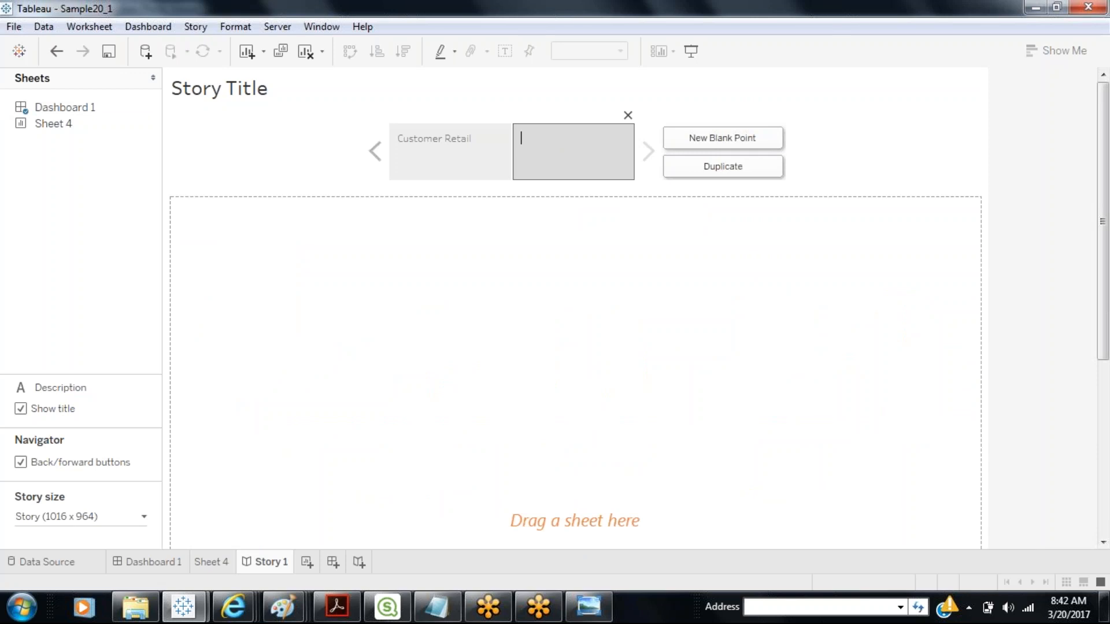
{"action": "type", "text": "TopNCustomers"}
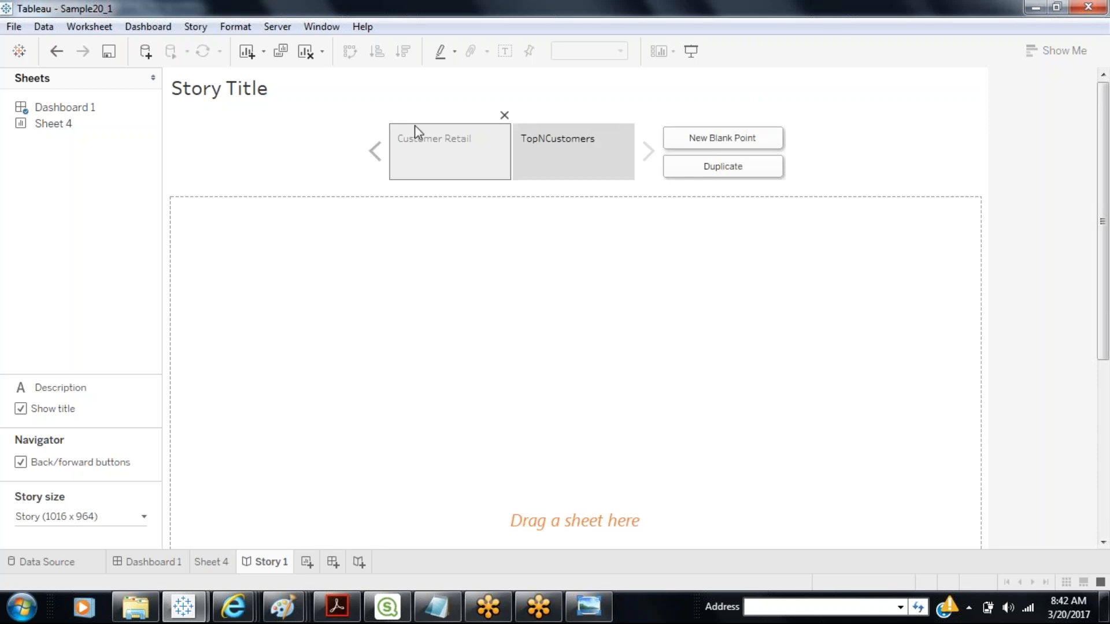
{"action": "left_click", "coordinate": [55, 127]}
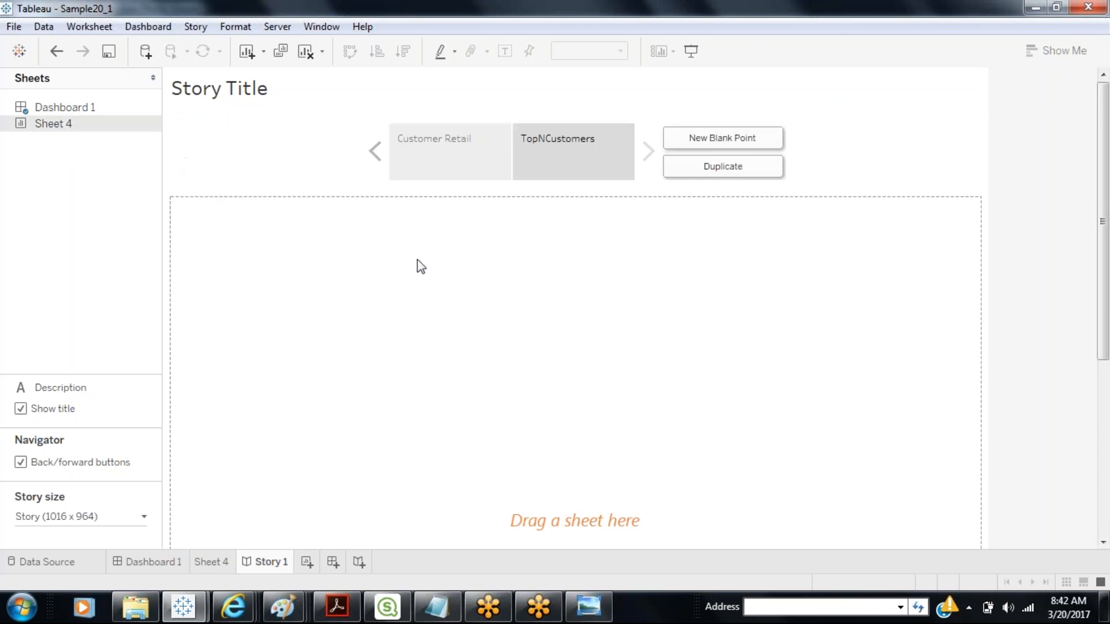
{"action": "left_click_drag", "start_coordinate": [62, 126], "coordinate": [442, 253]}
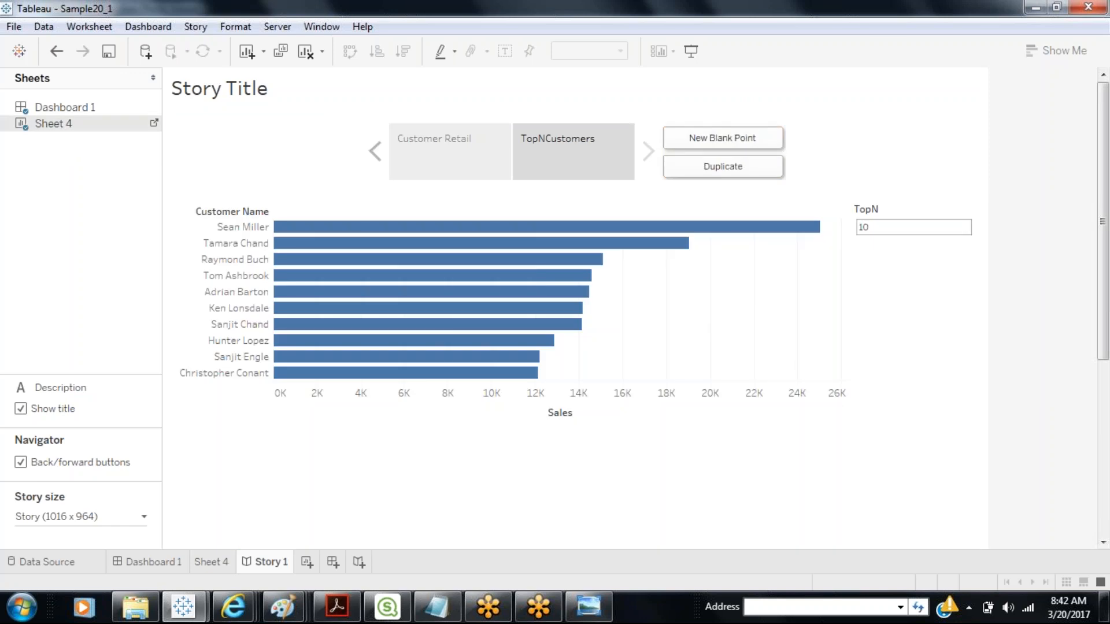
Try a TopN value of 5 on the TopNCustomers point and set the parameter to 25.
{"action": "double_click", "coordinate": [864, 228]}
{"action": "type", "text": "5"}
{"action": "key", "text": "Return"}
{"action": "double_click", "coordinate": [861, 227]}
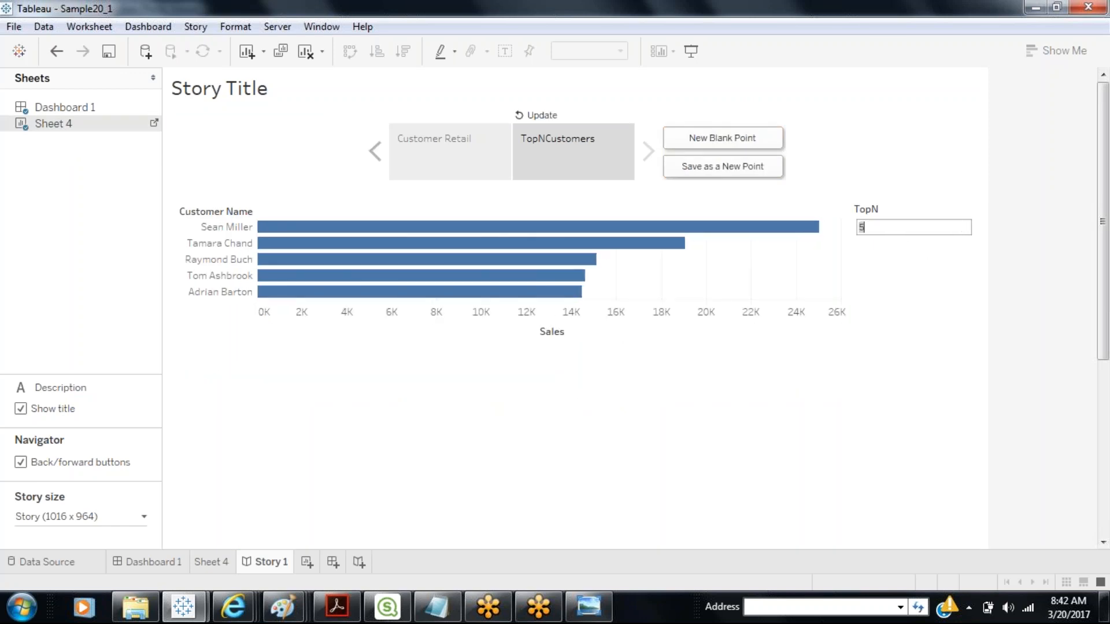
{"action": "type", "text": "25"}
{"action": "key", "text": "Return"}
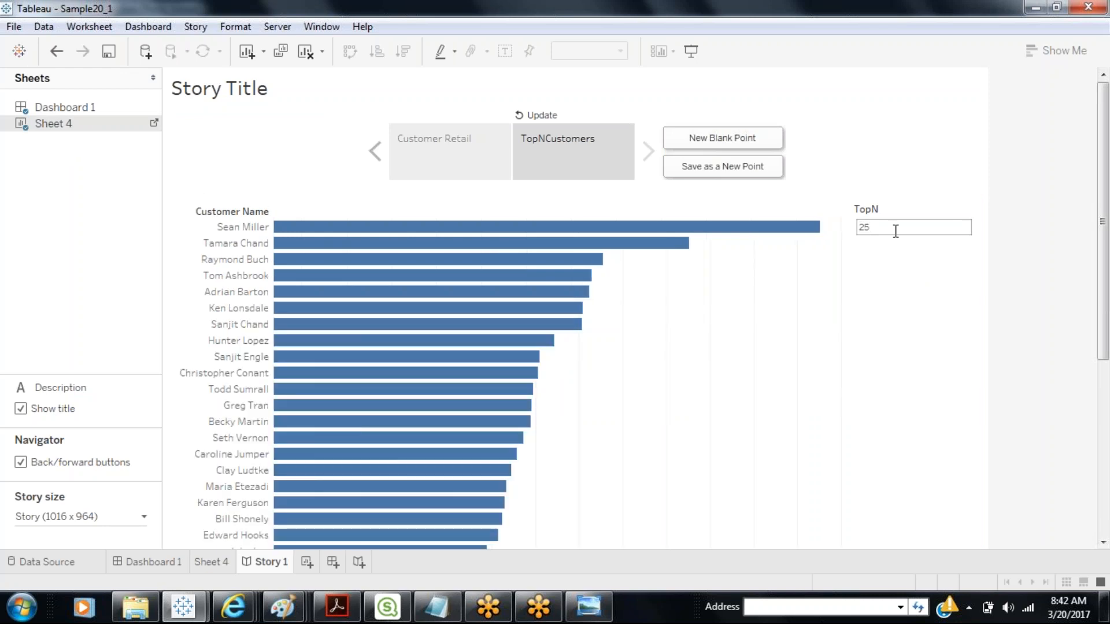
Switch between the Customer Retail and TopNCustomers points and review both in presentation mode.
{"action": "left_click", "coordinate": [481, 160]}
{"action": "left_click", "coordinate": [544, 165]}
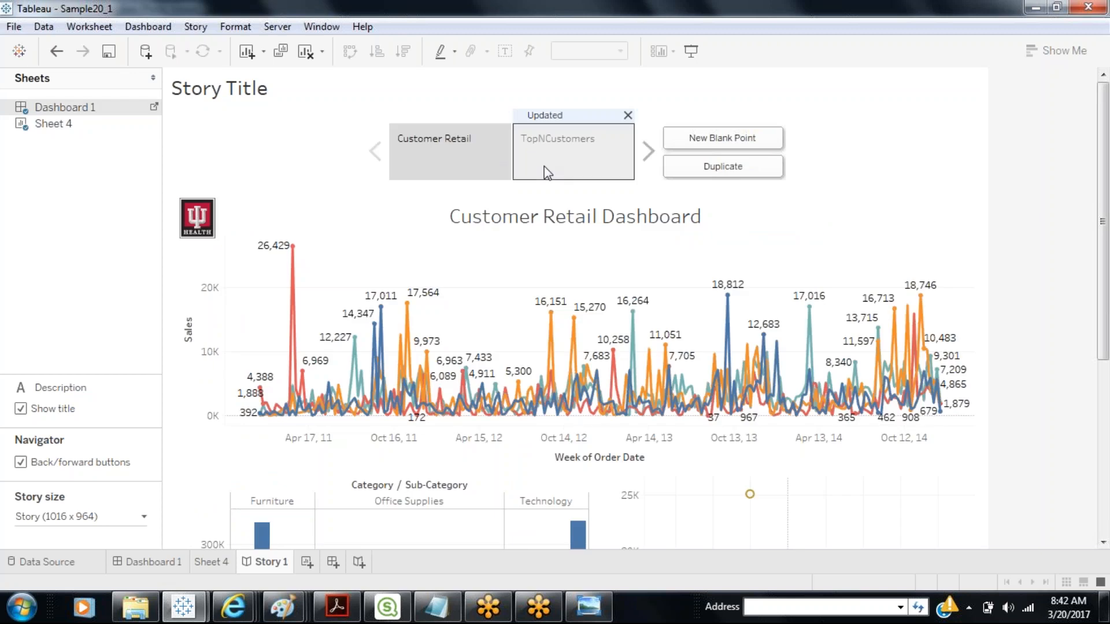
{"action": "left_click", "coordinate": [690, 52]}
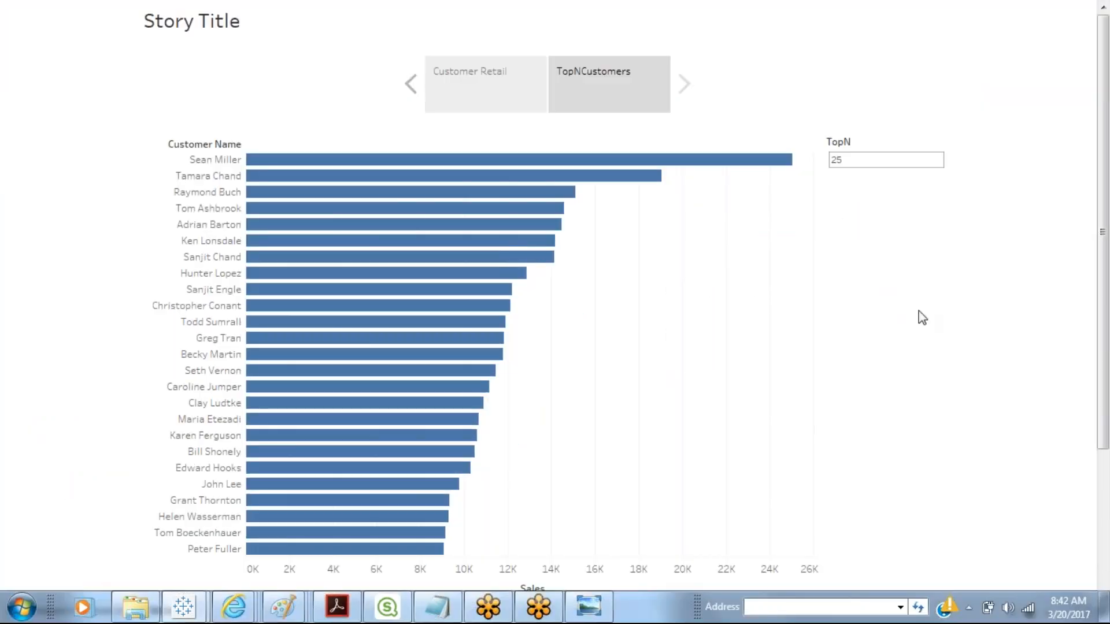
{"action": "left_click", "coordinate": [483, 107]}
{"action": "left_click", "coordinate": [611, 89]}
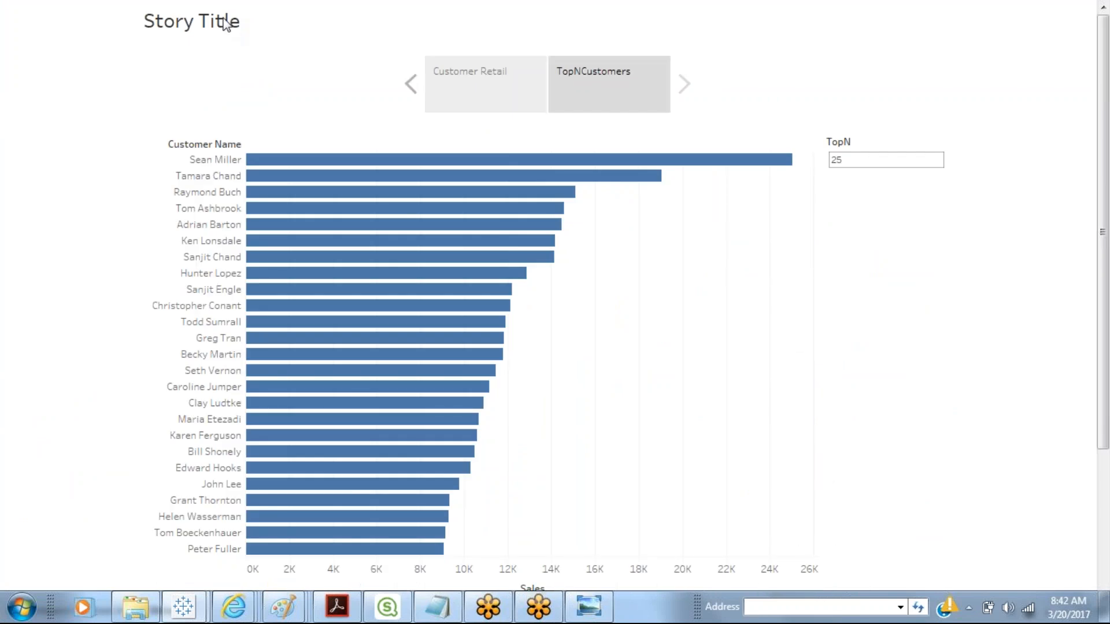
{"action": "key", "text": "Escape"}
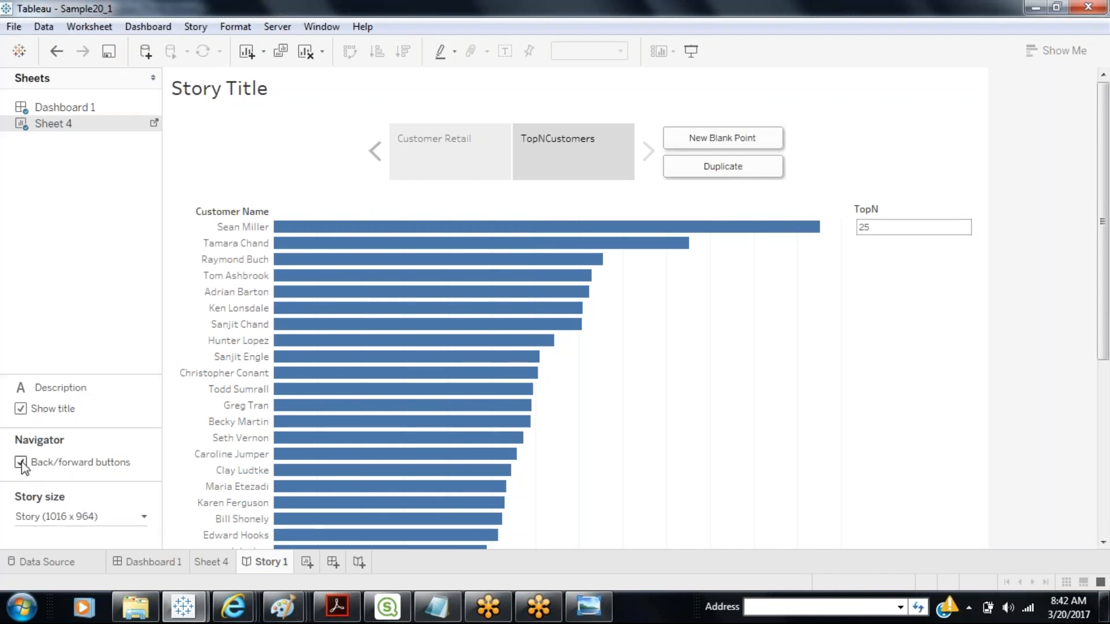
Hide the story title and check the back/forward navigation between both points in presentation mode.
{"action": "left_click", "coordinate": [25, 413]}
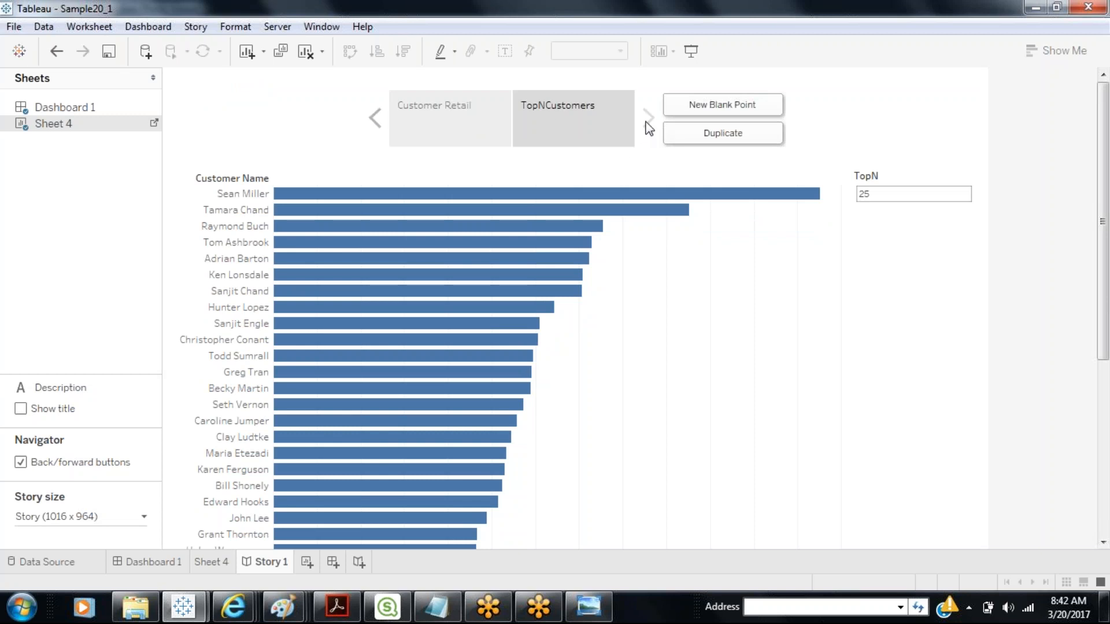
{"action": "left_click", "coordinate": [695, 57]}
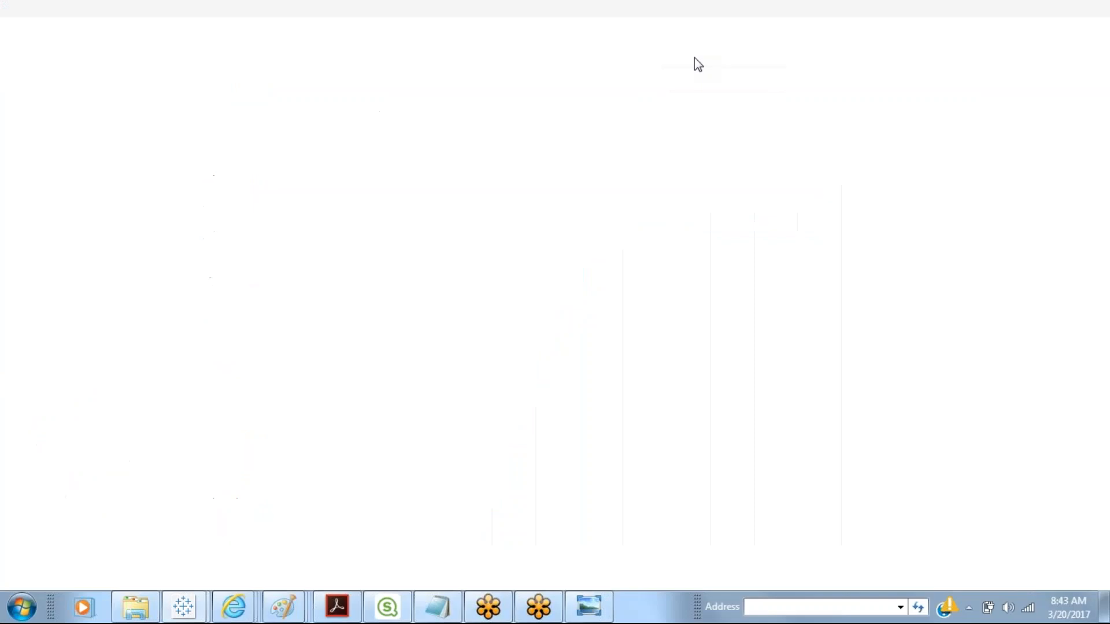
{"action": "left_click", "coordinate": [411, 55]}
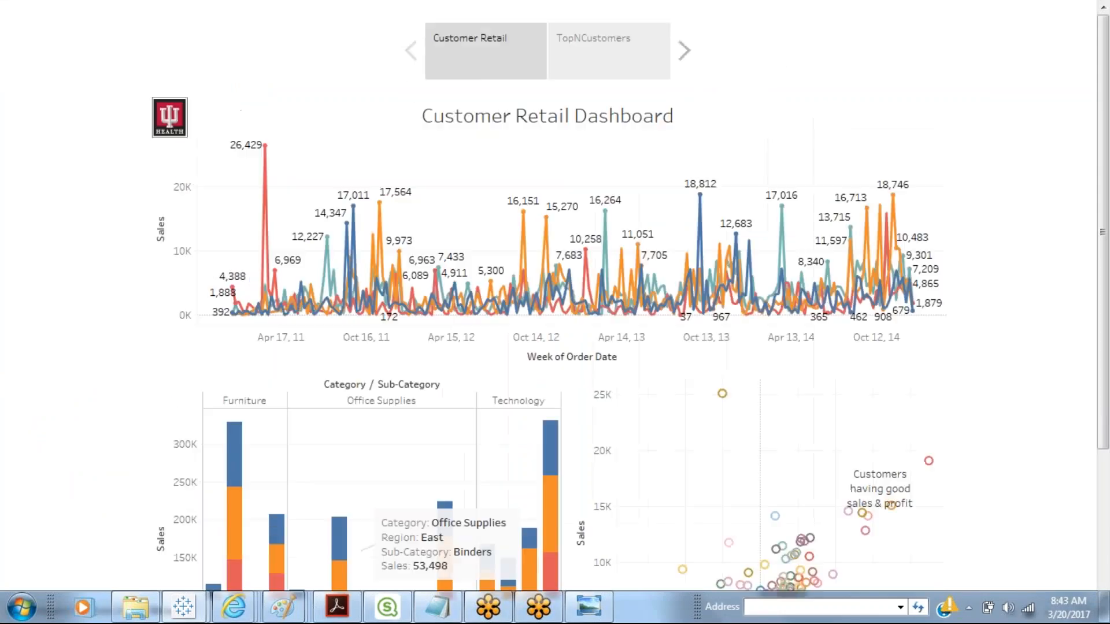
{"action": "left_click", "coordinate": [686, 61]}
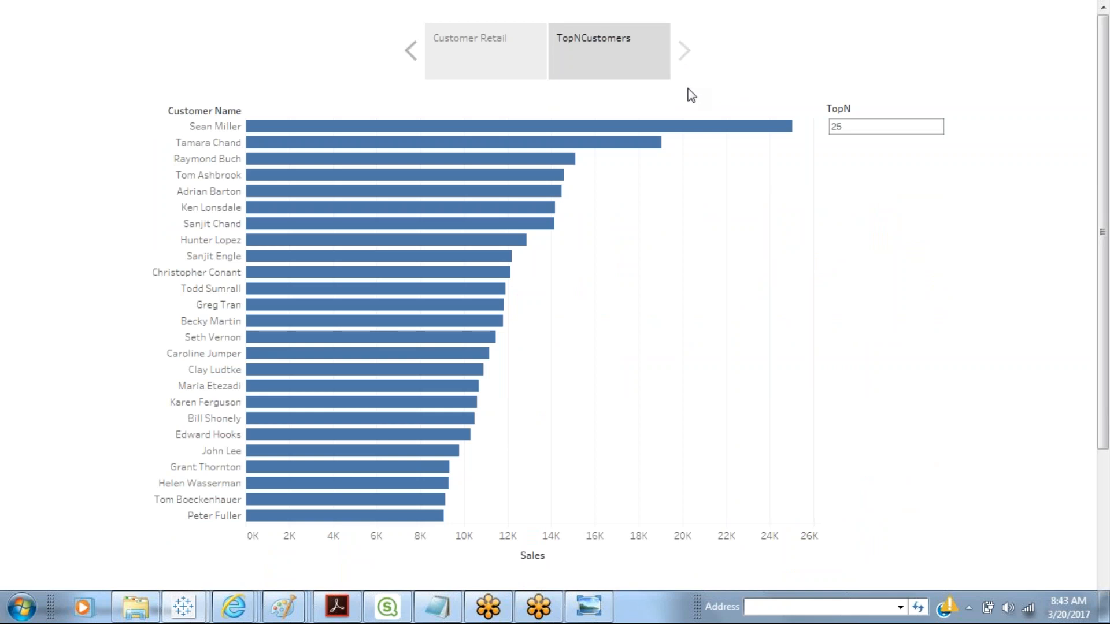
{"action": "key", "text": "Escape"}
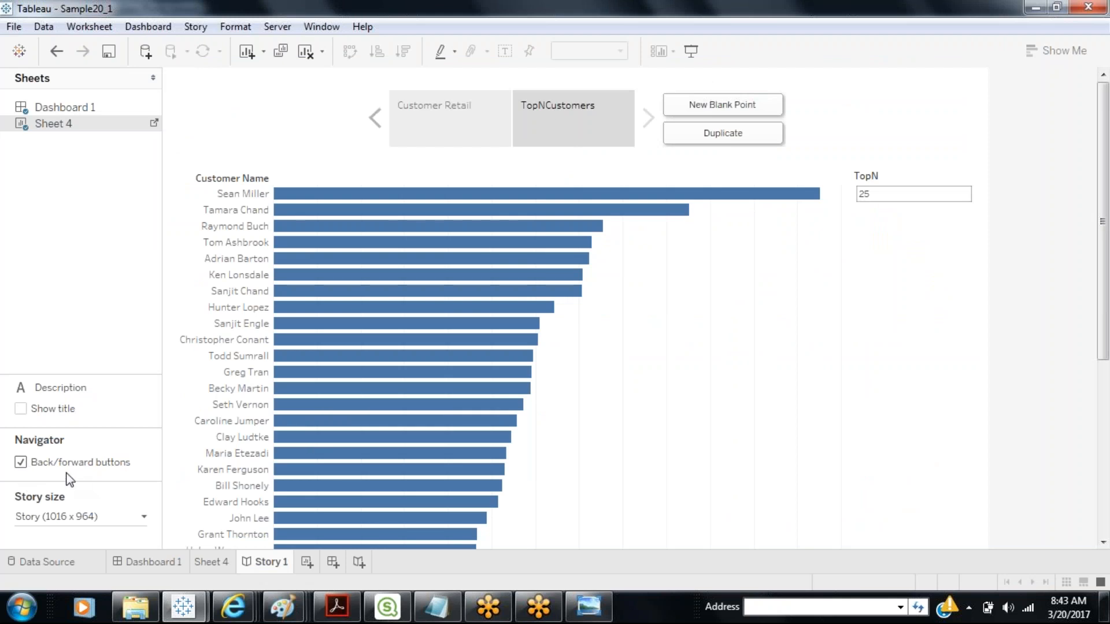
Turn off the story's back/forward buttons and check navigation by the captions in presentation mode.
{"action": "left_click", "coordinate": [21, 462]}
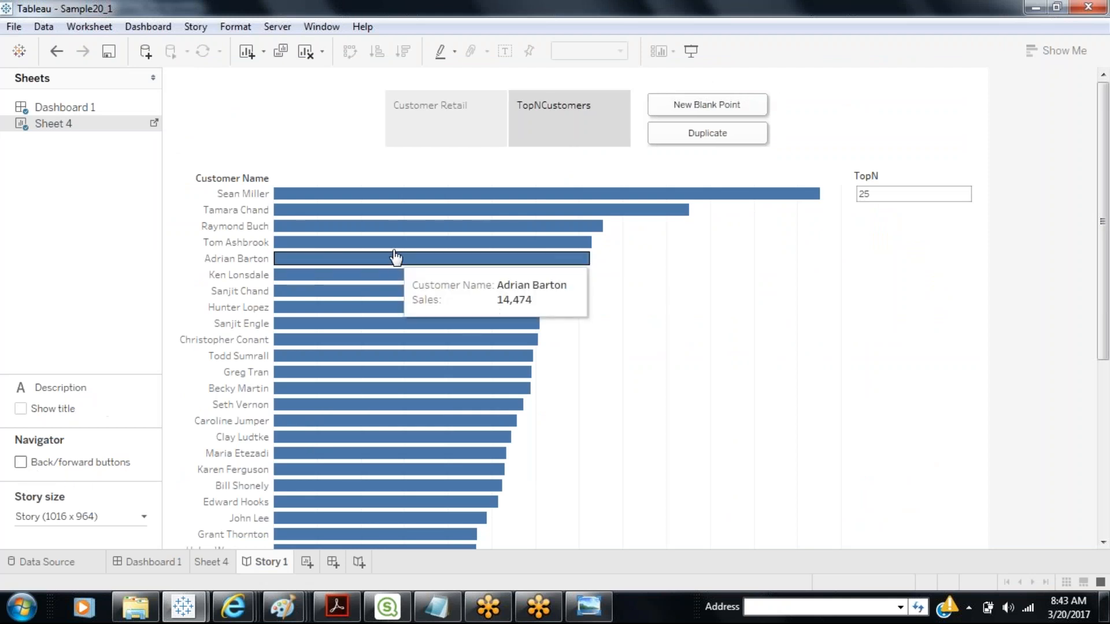
{"action": "left_click", "coordinate": [690, 51]}
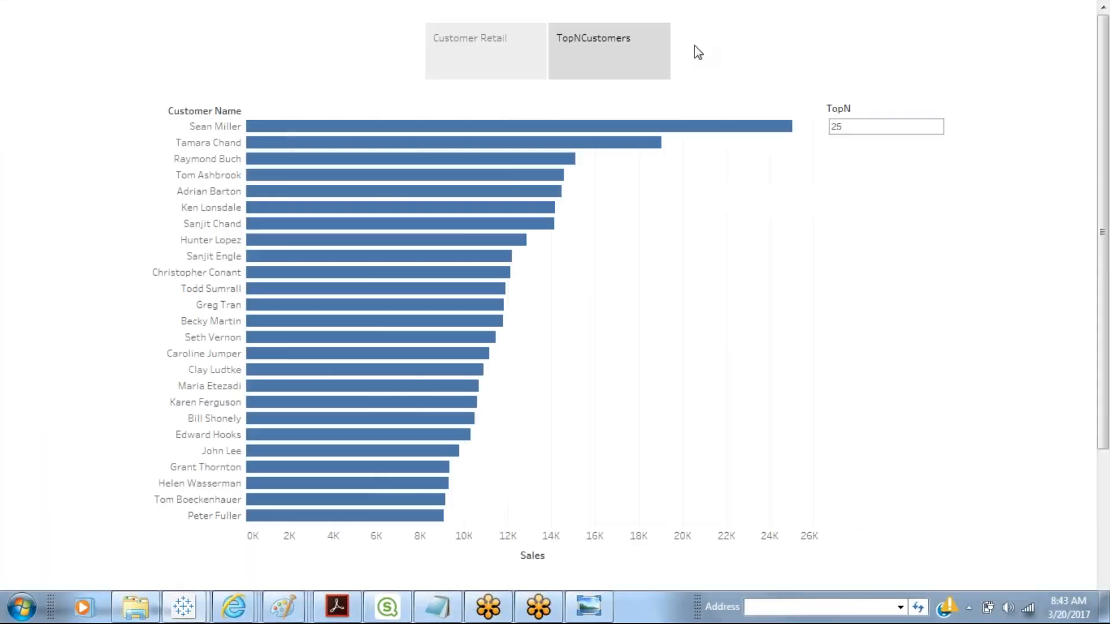
{"action": "left_click", "coordinate": [522, 50]}
{"action": "left_click", "coordinate": [582, 51]}
{"action": "left_click", "coordinate": [532, 47]}
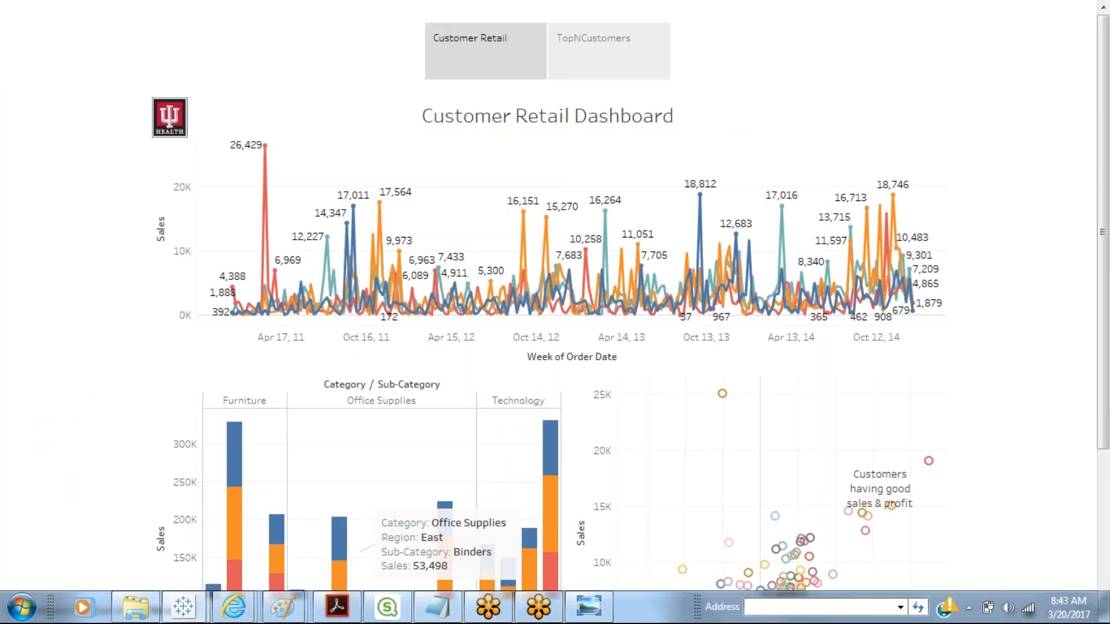
{"action": "key", "text": "Escape"}
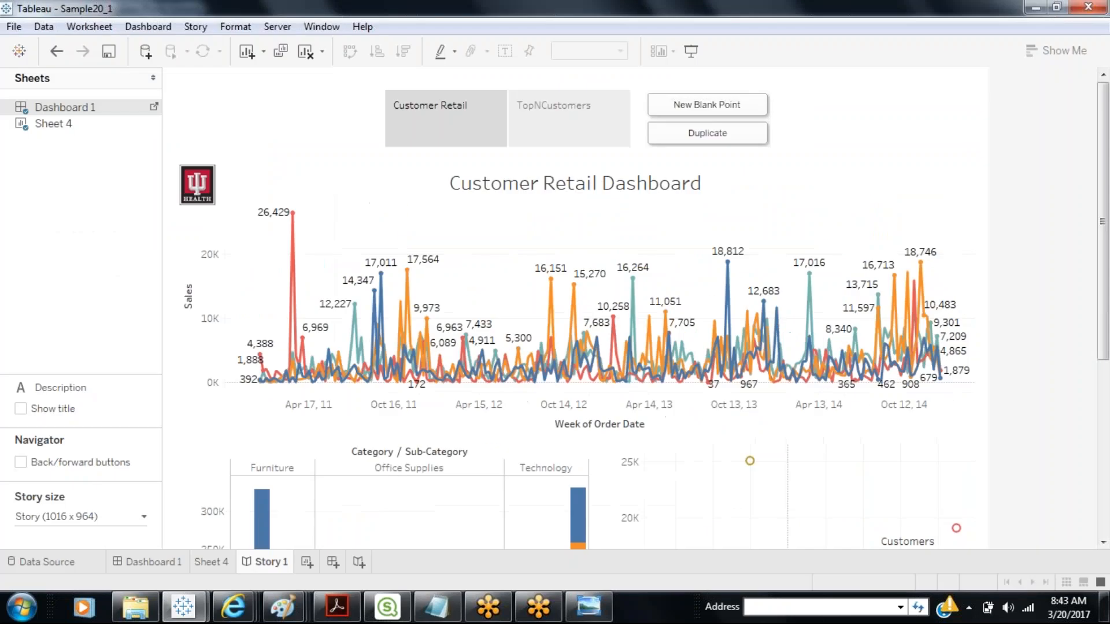
Hide Dashboard 1 and Sheet 4 so only the Story 1 tab remains in the workbook.
{"action": "right_click", "coordinate": [154, 570]}
{"action": "right_click", "coordinate": [51, 132]}
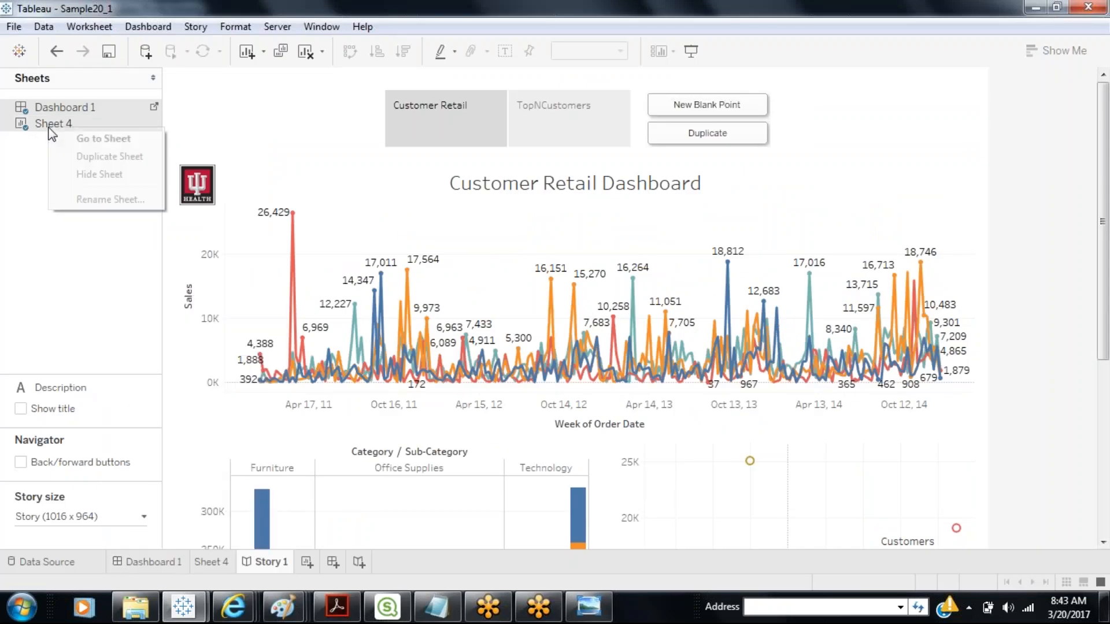
{"action": "left_click", "coordinate": [88, 174]}
{"action": "right_click", "coordinate": [65, 109]}
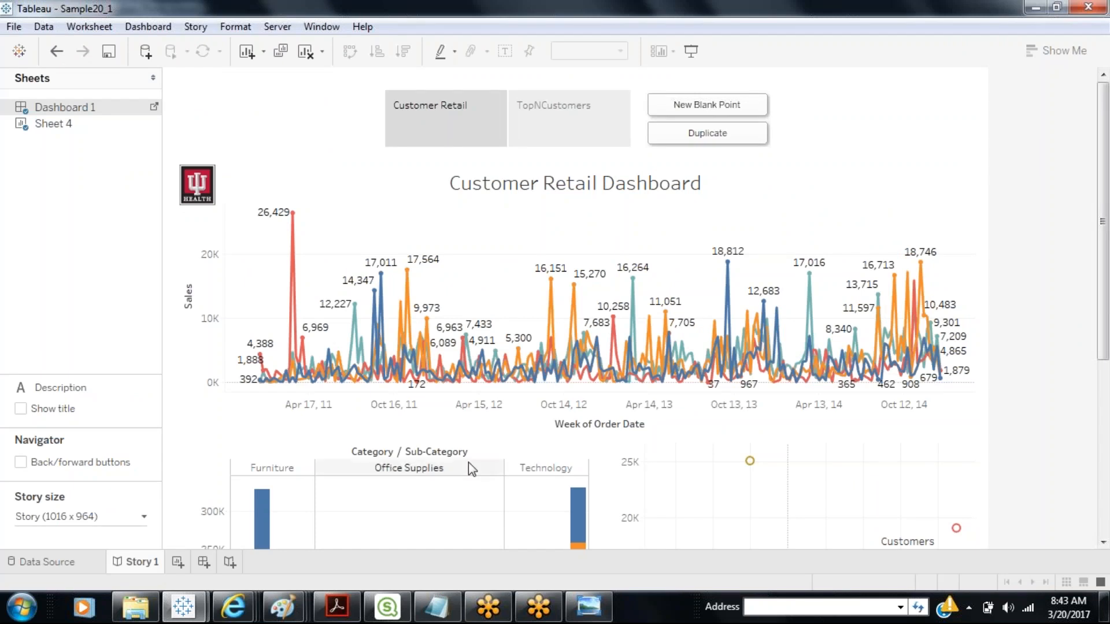
View the TableauServer03 image of the server's projects in Windows Photo Viewer and return to Tableau.
{"action": "left_click", "coordinate": [596, 614]}
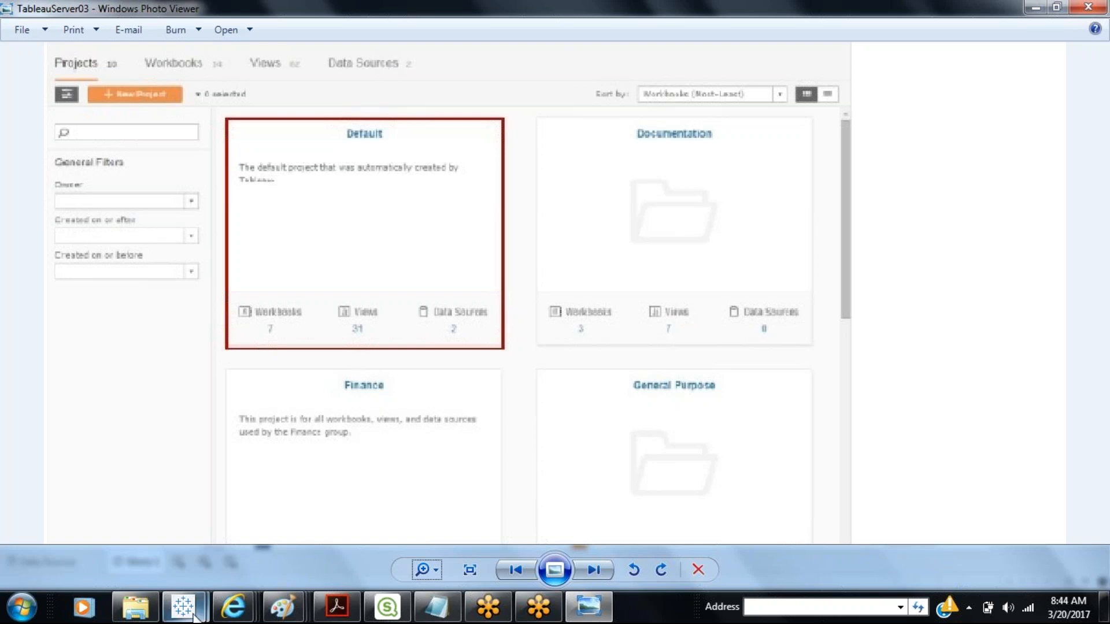
{"action": "mouse_move", "coordinate": [183, 607]}
{"action": "left_click", "coordinate": [75, 560]}
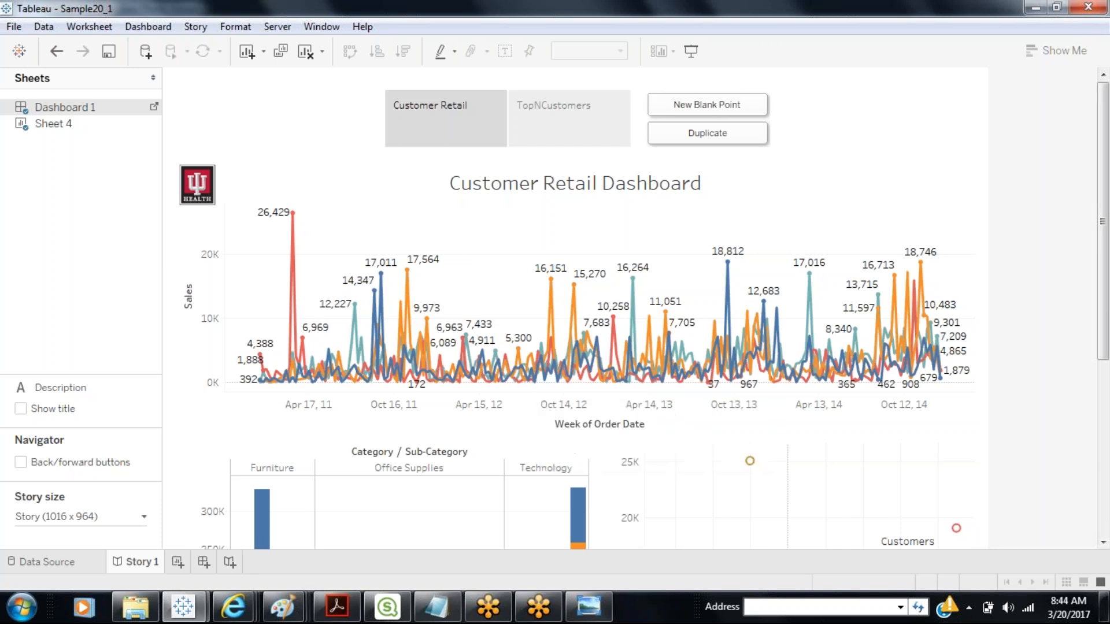
Select the South region's March 20, 2011 mark and save the view as a new point captioned "Customer Retail - South".
{"action": "mouse_move", "coordinate": [296, 354]}
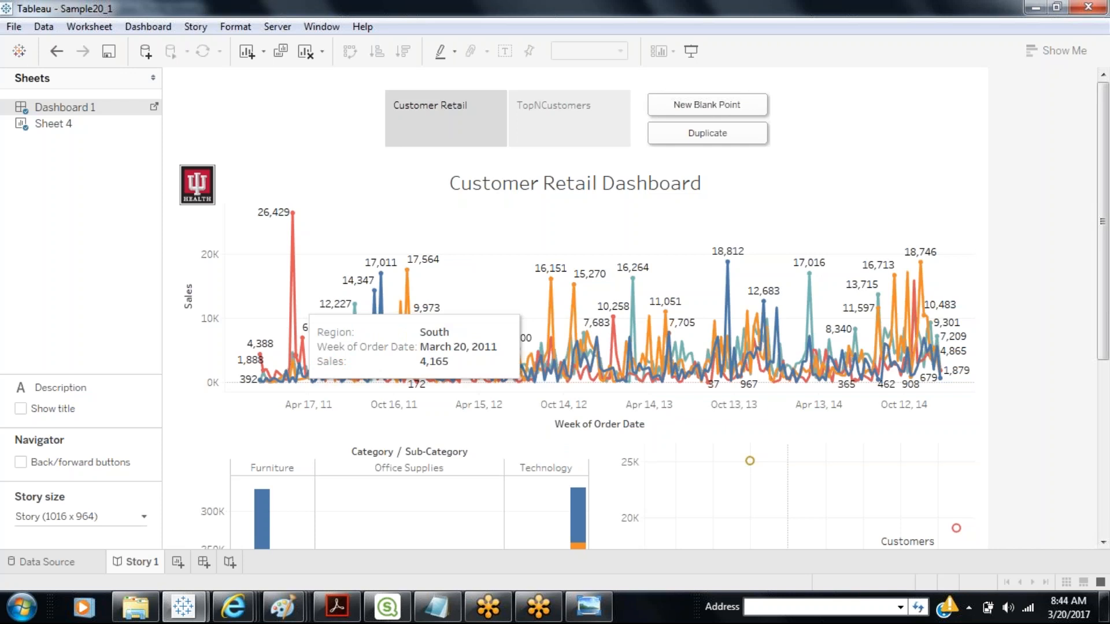
{"action": "left_click", "coordinate": [298, 314]}
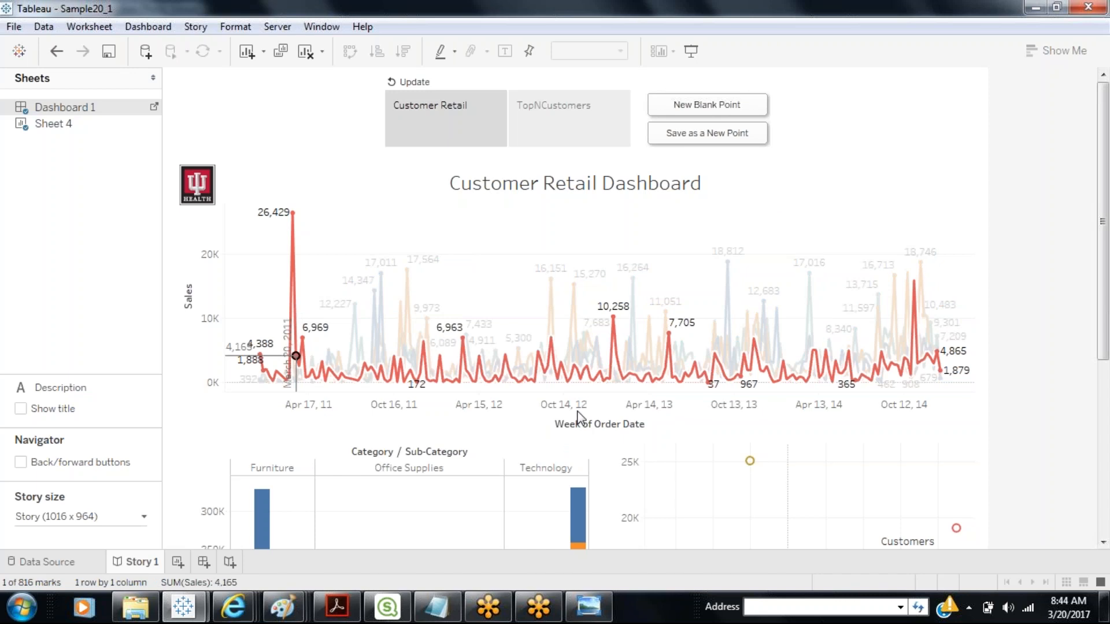
{"action": "left_click", "coordinate": [726, 142]}
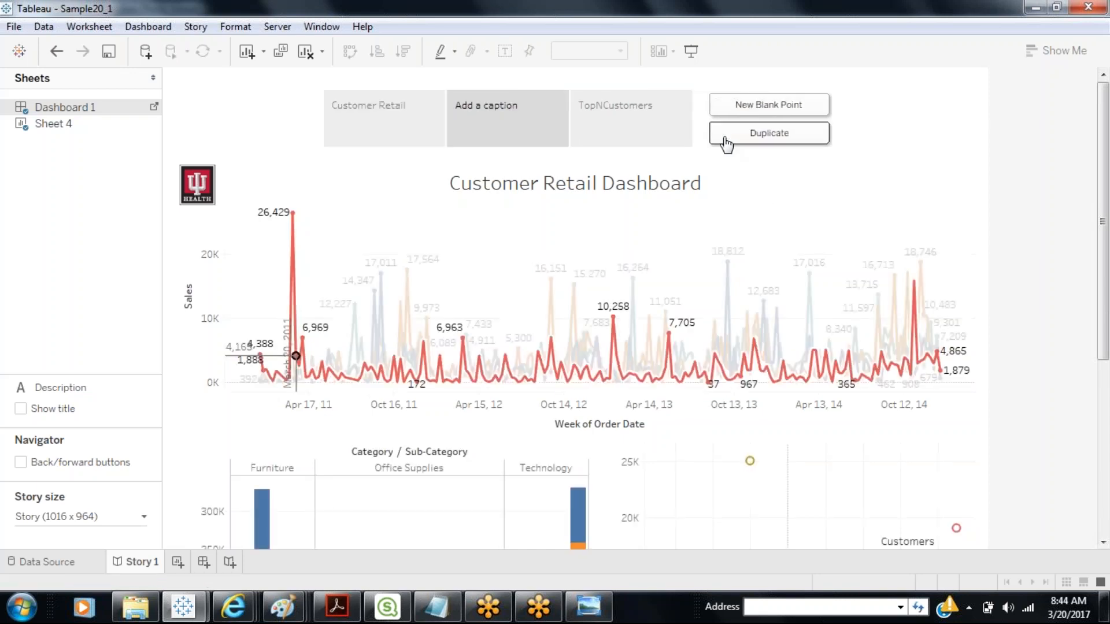
{"action": "left_click", "coordinate": [500, 129]}
{"action": "type", "text": "Customer Retail - South"}
{"action": "left_click", "coordinate": [931, 145]}
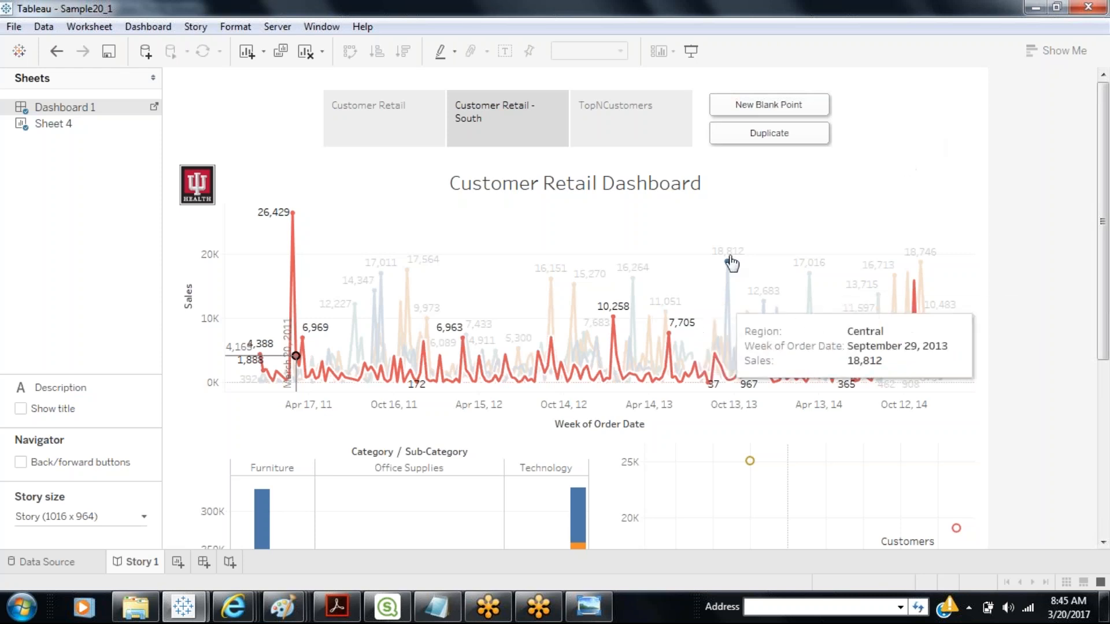
From the Customer Retail point, select the East region's September 16, 2012 mark and save it as a new point captioned "Customer Retail - East".
{"action": "left_click", "coordinate": [404, 143]}
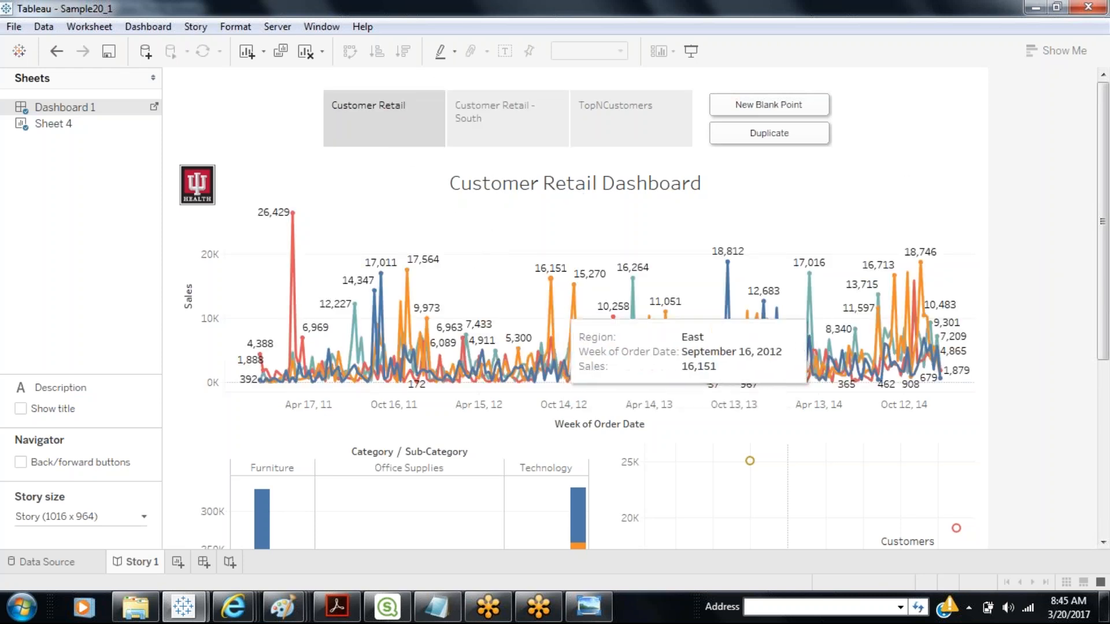
{"action": "left_click", "coordinate": [554, 313]}
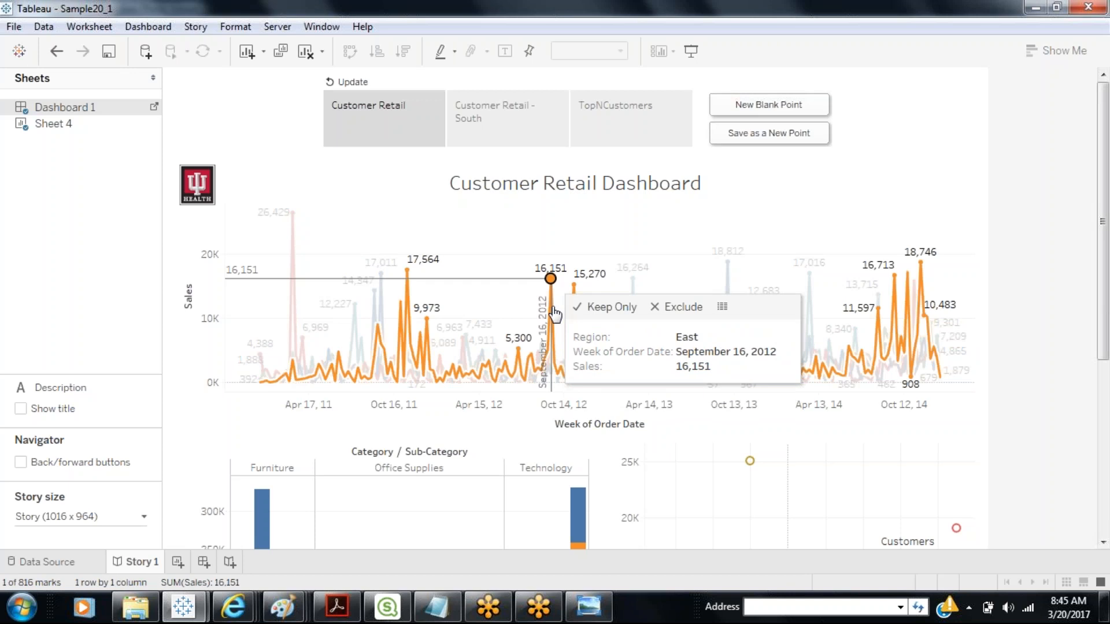
{"action": "left_click", "coordinate": [761, 134]}
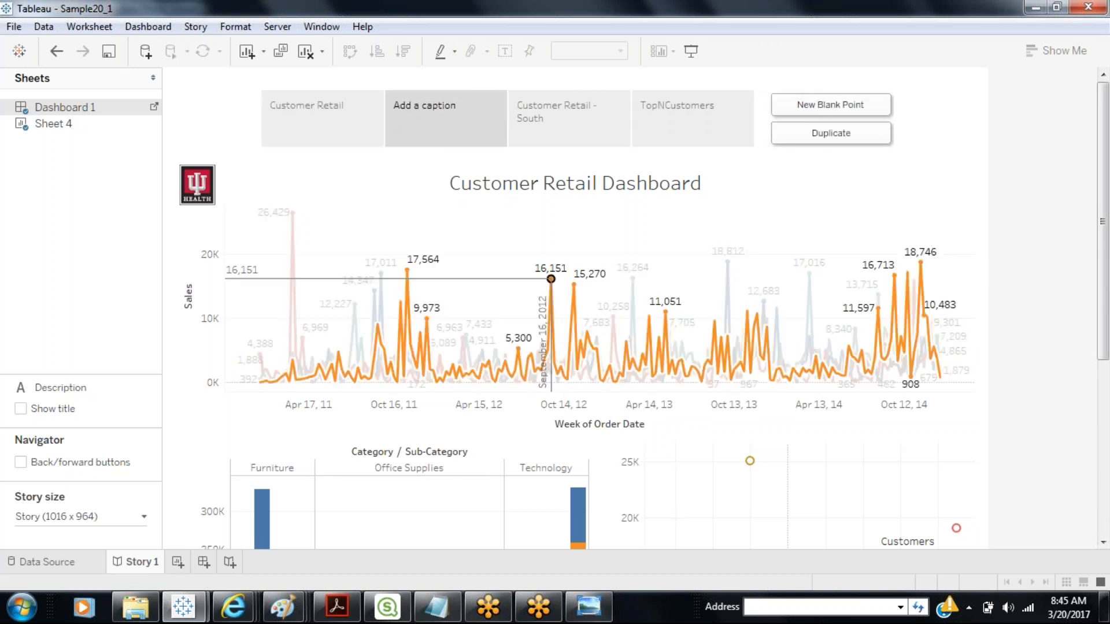
{"action": "double_click", "coordinate": [396, 118]}
{"action": "type", "text": "C"}
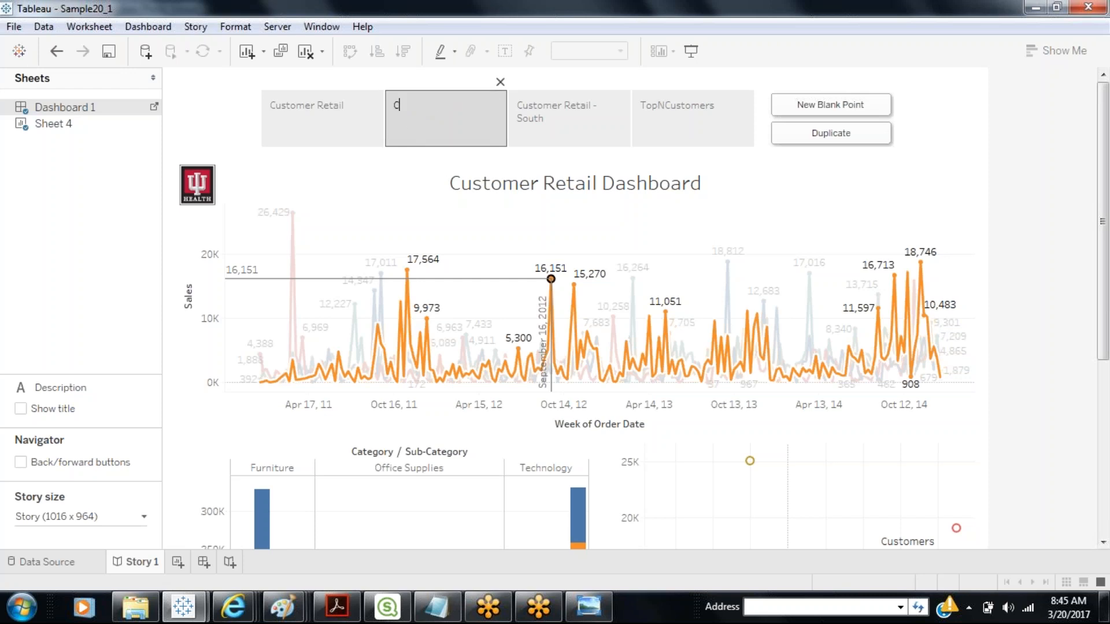
{"action": "type", "text": "ustomer Retail - East"}
{"action": "left_click", "coordinate": [752, 210]}
From the Customer Retail point, select the West region's June 23, 2013 mark and save it as a new point captioned "Customer Retail- West".
{"action": "left_click", "coordinate": [330, 139]}
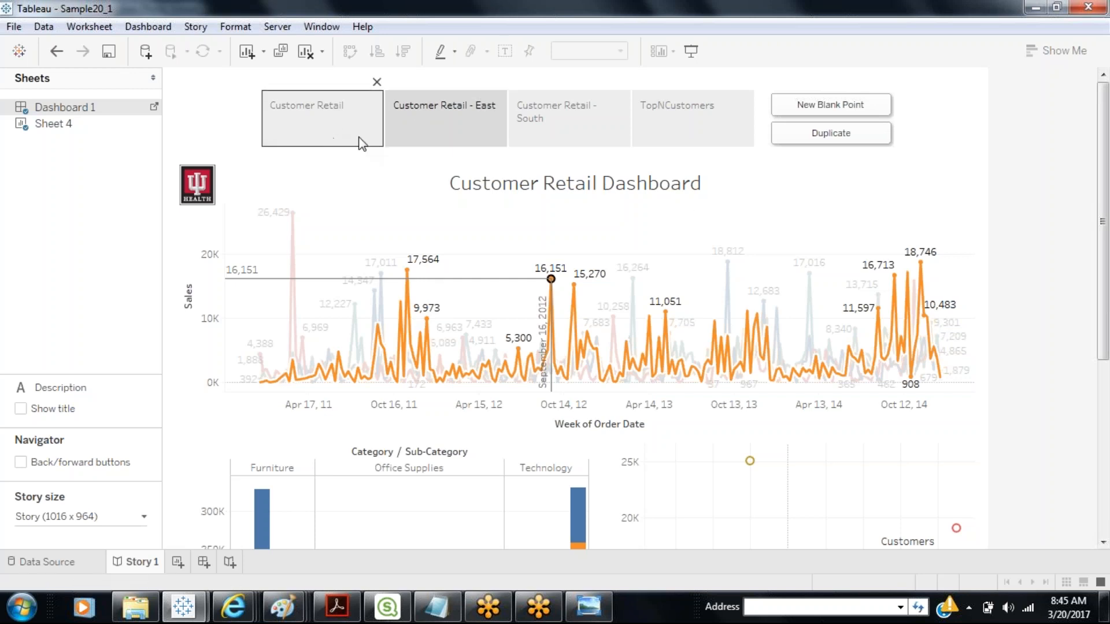
{"action": "left_click", "coordinate": [682, 341]}
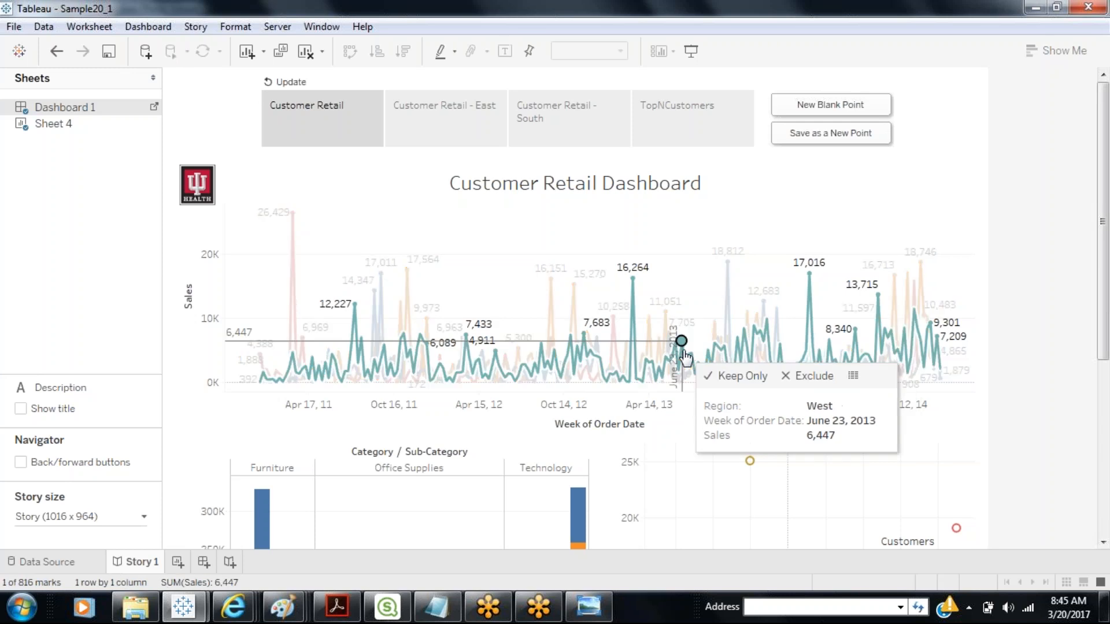
{"action": "left_click", "coordinate": [807, 139]}
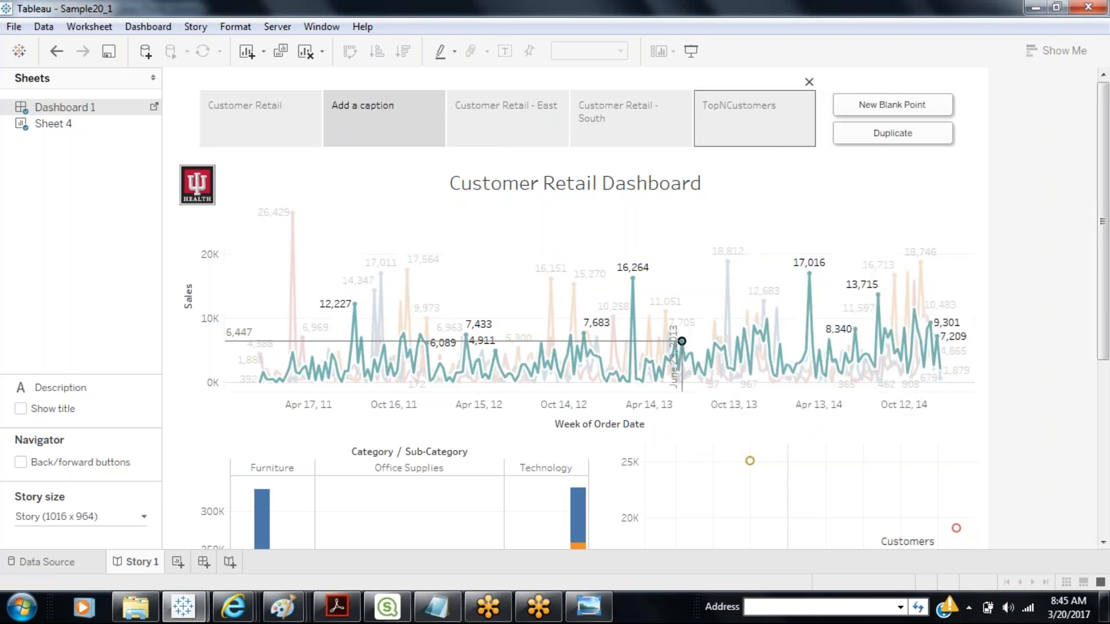
{"action": "left_click", "coordinate": [390, 124]}
{"action": "type", "text": "Customer R"}
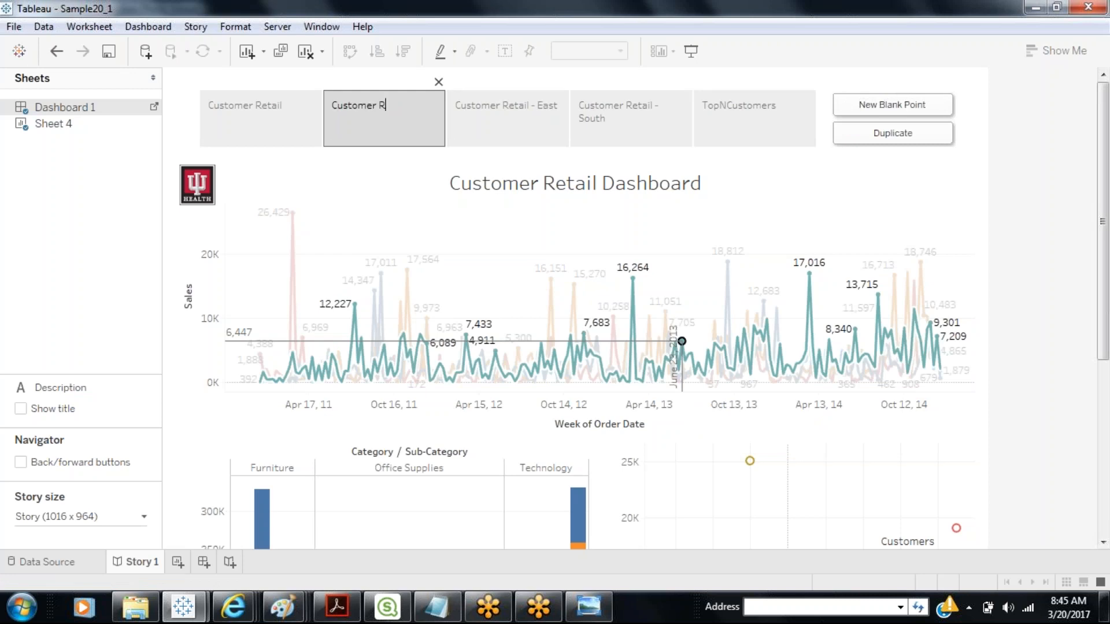
{"action": "type", "text": "etail- West"}
{"action": "left_click", "coordinate": [362, 205]}
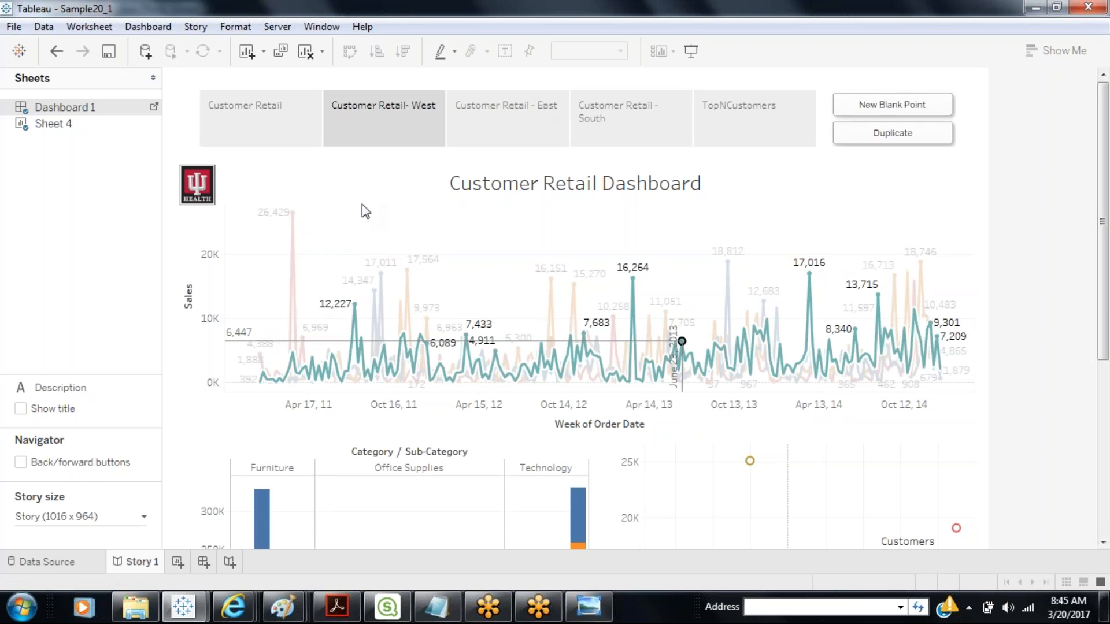
Review the Customer Retail, West, East and South story points in order to compare their highlighted regions.
{"action": "mouse_move", "coordinate": [296, 140]}
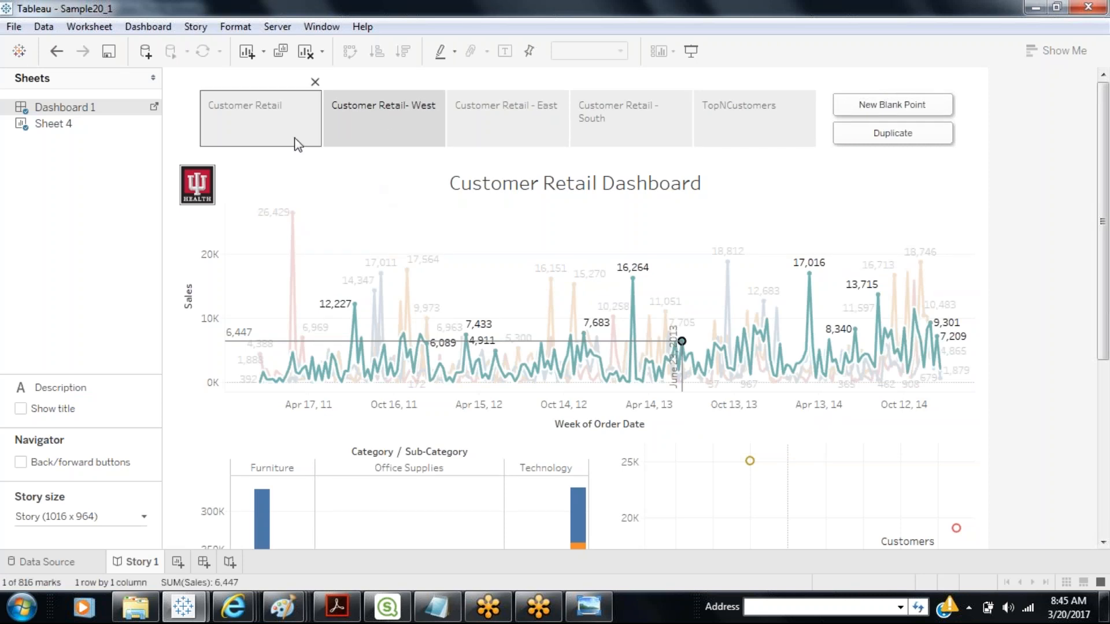
{"action": "left_click", "coordinate": [294, 138]}
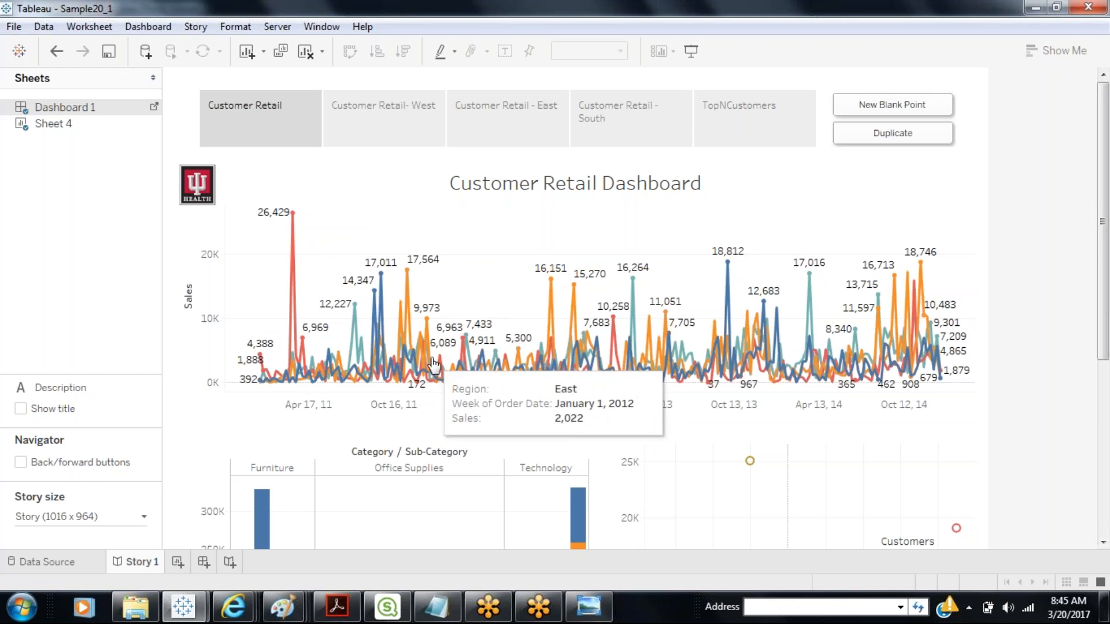
{"action": "mouse_move", "coordinate": [410, 103]}
{"action": "left_click", "coordinate": [389, 141]}
{"action": "mouse_move", "coordinate": [474, 137]}
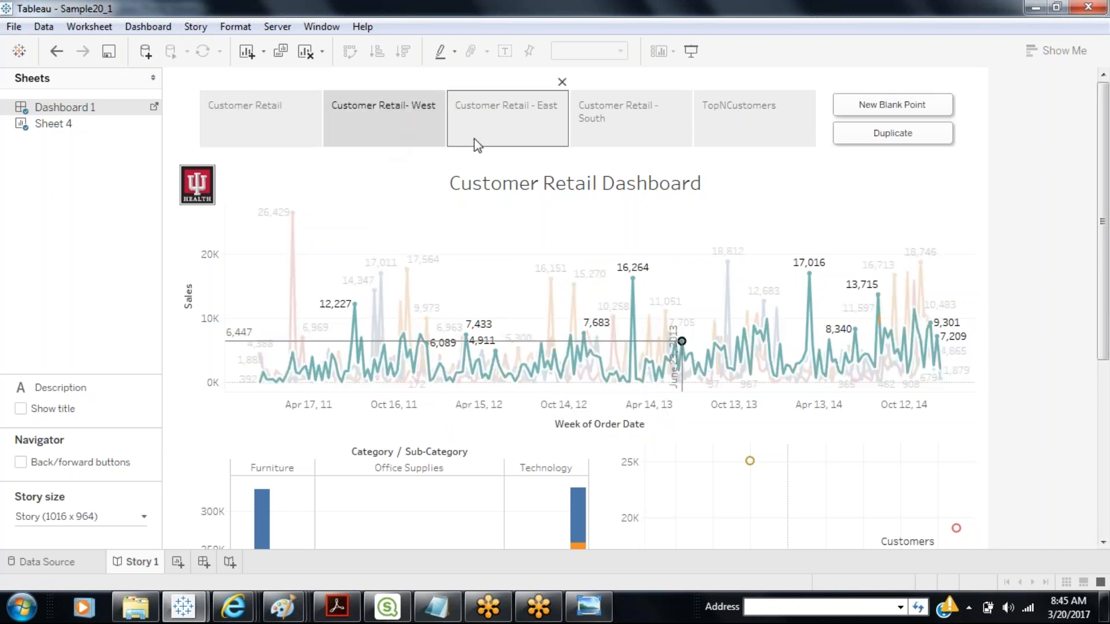
{"action": "left_click", "coordinate": [477, 143]}
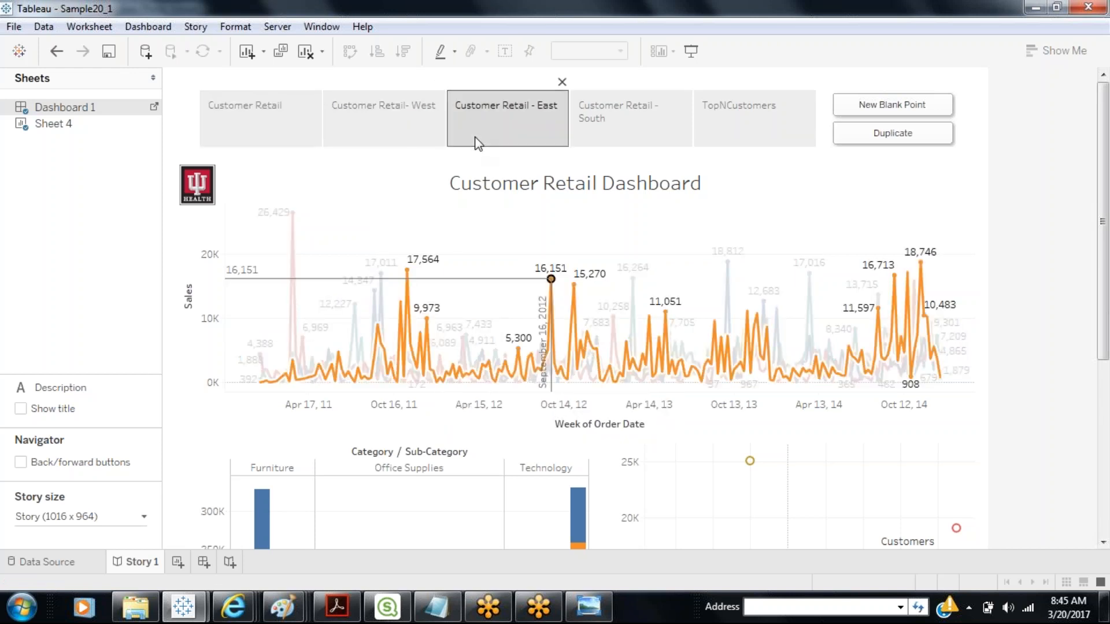
{"action": "left_click", "coordinate": [600, 134]}
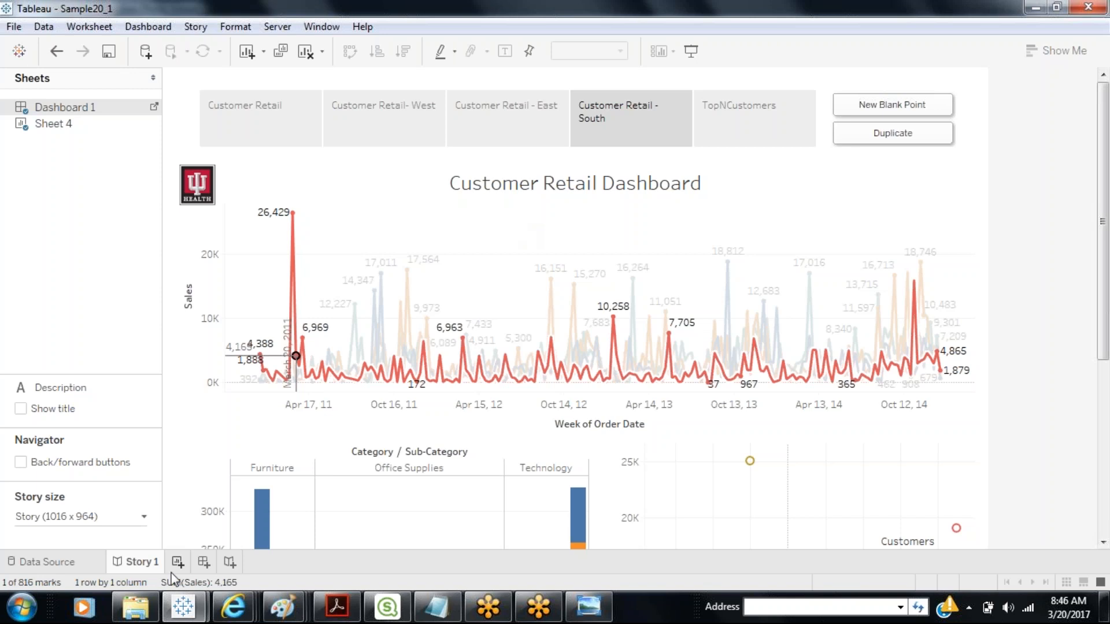
Switch to File Explorer and open the subfolder of D:\Tableau that holds the Scorecard-Prod-2016 workbook.
{"action": "left_click", "coordinate": [135, 607]}
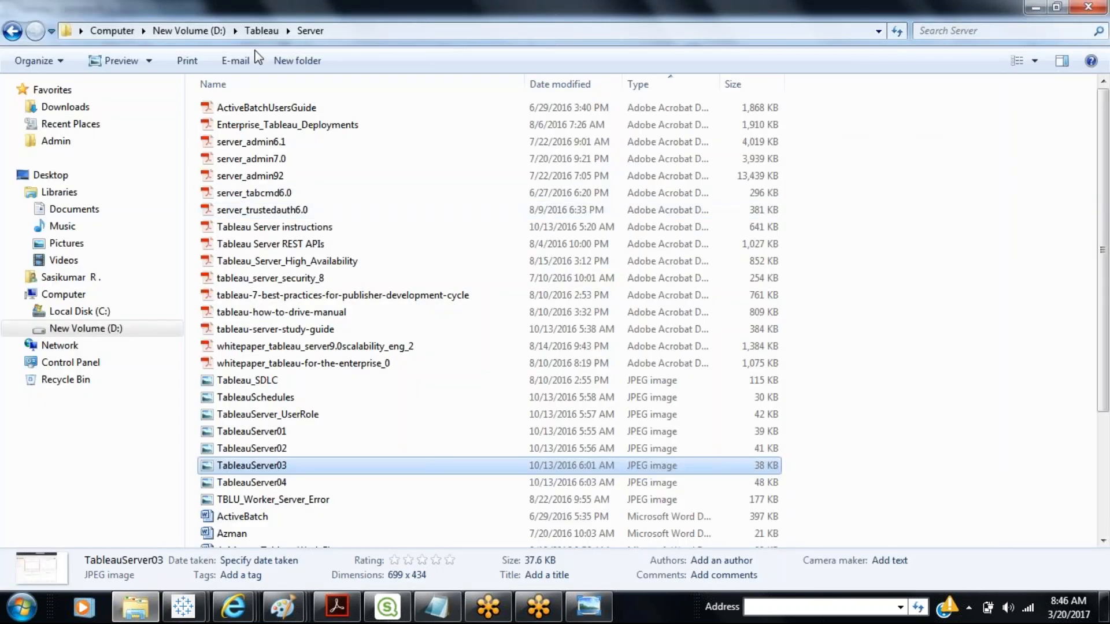
{"action": "left_click", "coordinate": [260, 30]}
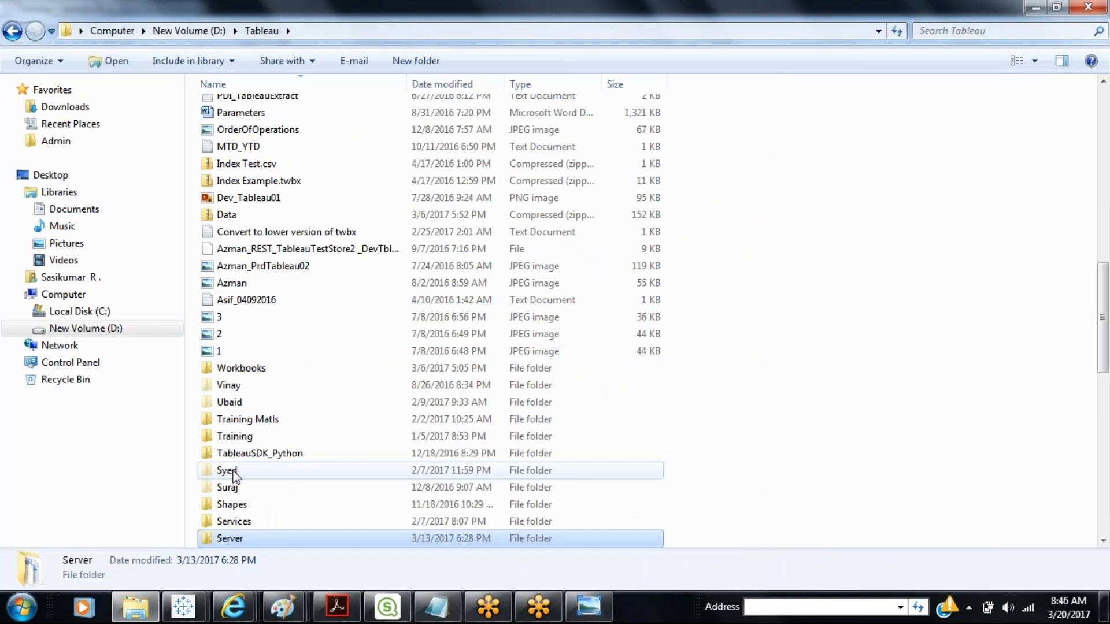
{"action": "type", "text": "sam"}
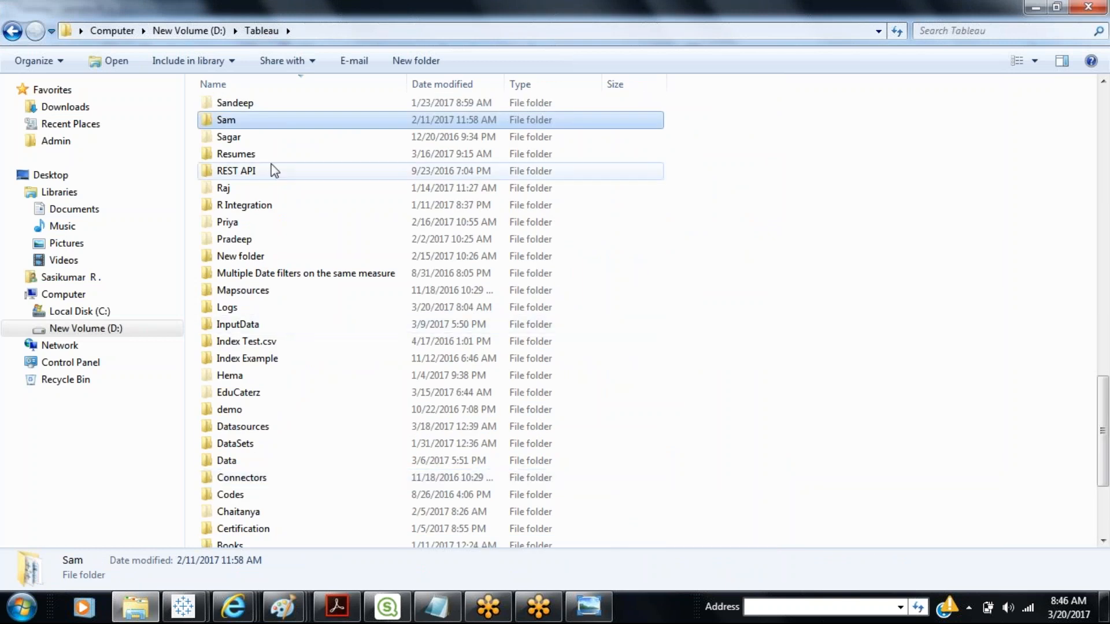
{"action": "double_click", "coordinate": [248, 119]}
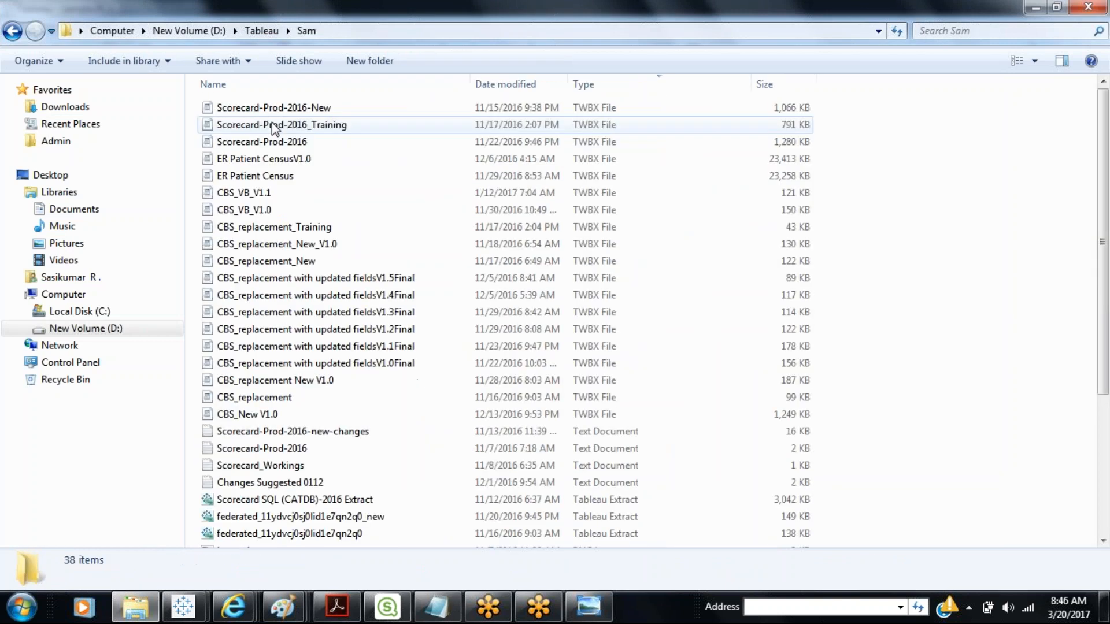
Open the Scorecard-Prod-2016 packaged workbook with Tableau and maximize its window.
{"action": "double_click", "coordinate": [274, 143]}
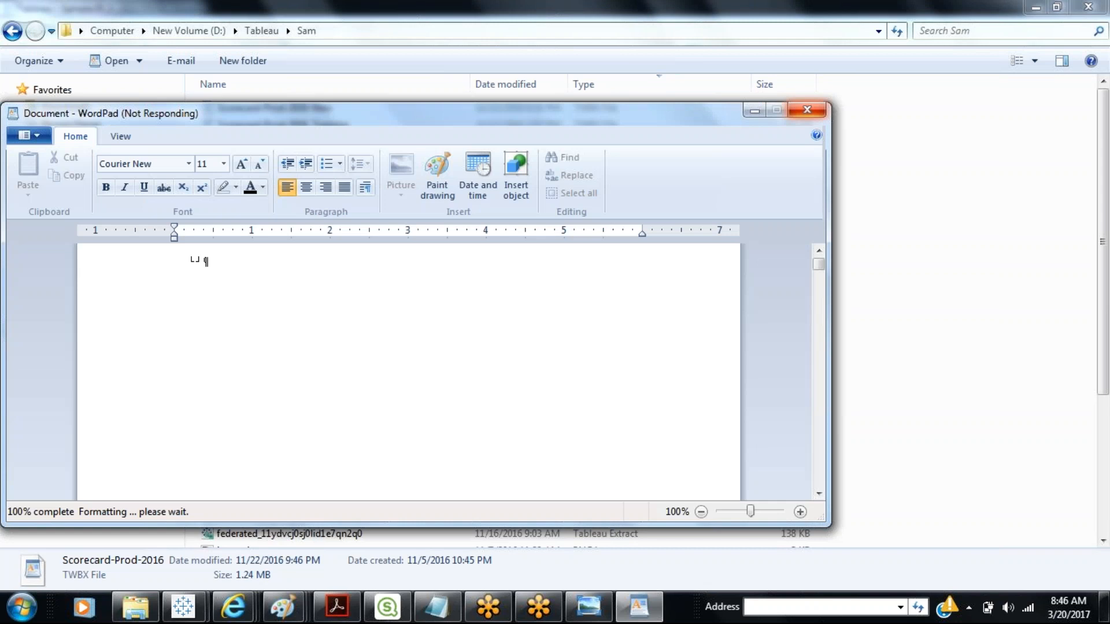
{"action": "left_click", "coordinate": [807, 109]}
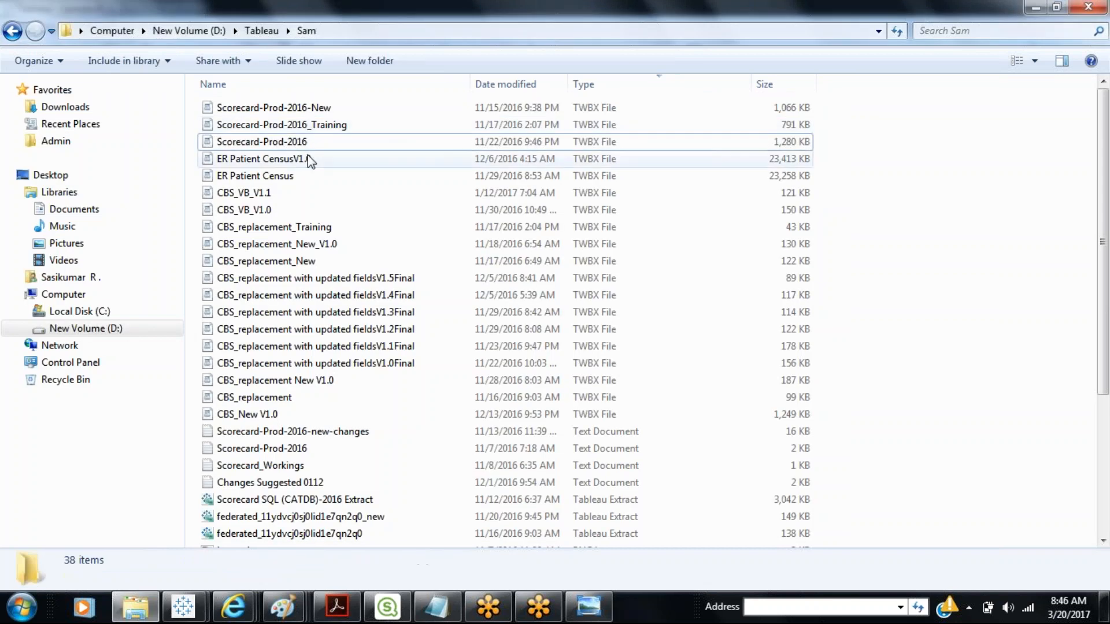
{"action": "right_click", "coordinate": [299, 143]}
{"action": "mouse_move", "coordinate": [373, 168]}
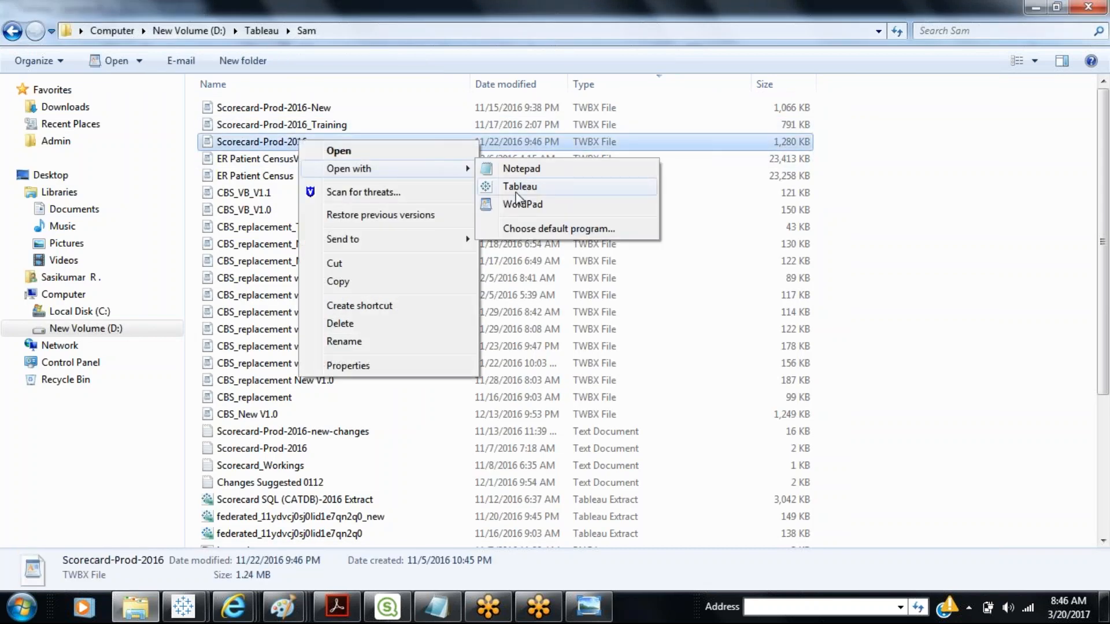
{"action": "left_click", "coordinate": [519, 186]}
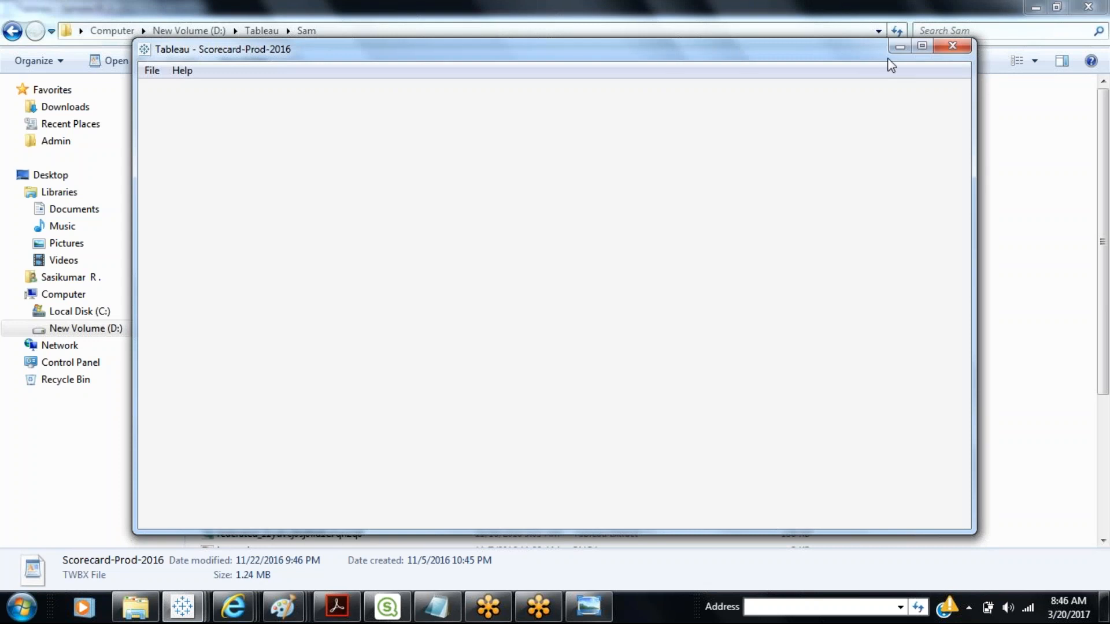
{"action": "left_click", "coordinate": [922, 46]}
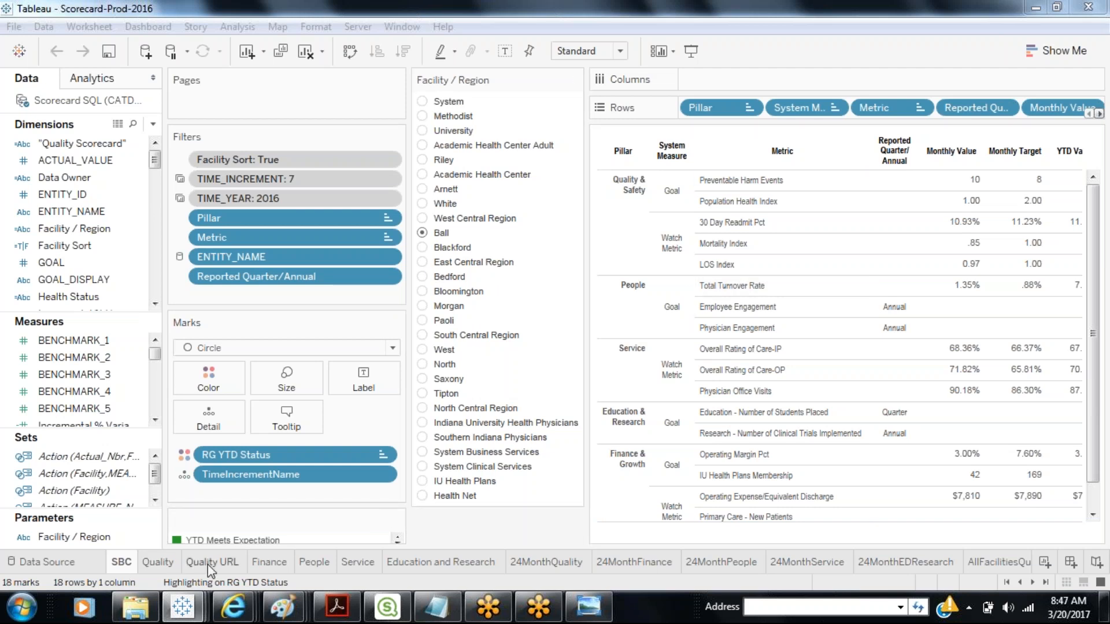
Look through the scorecard's worksheets from Quality and Finance to Education and Research.
{"action": "left_click", "coordinate": [158, 562]}
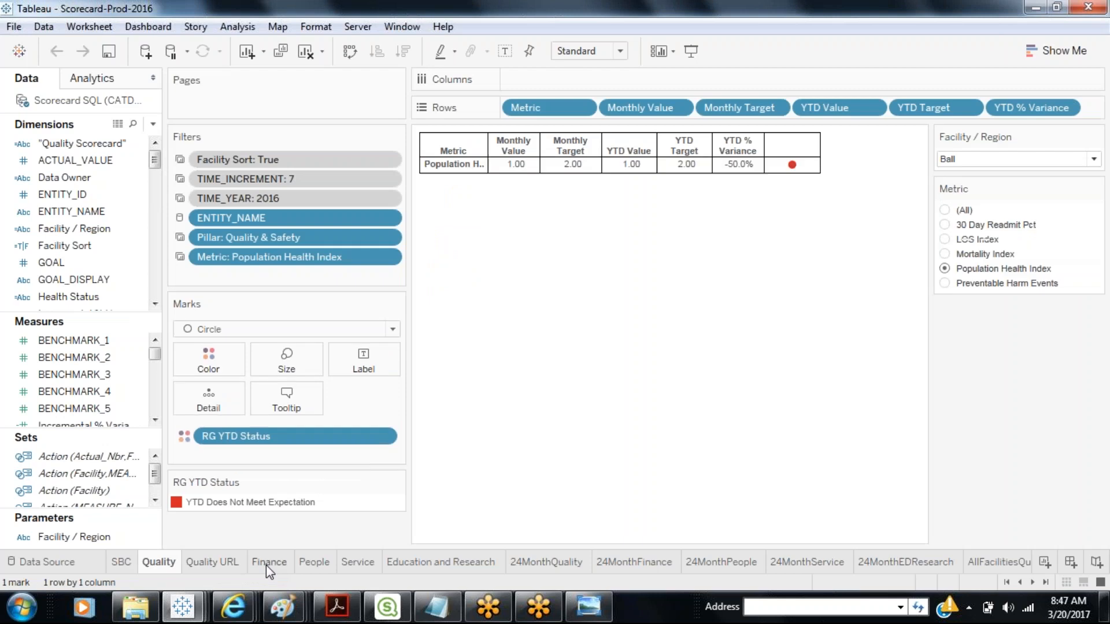
{"action": "left_click", "coordinate": [267, 565]}
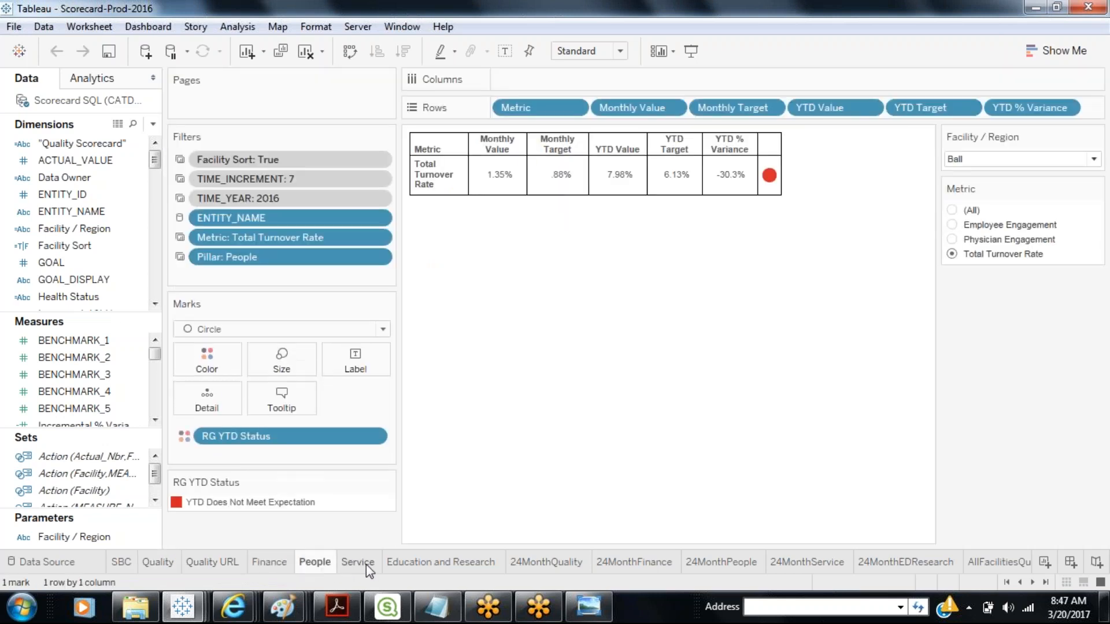
{"action": "left_click", "coordinate": [365, 564]}
{"action": "left_click", "coordinate": [397, 564]}
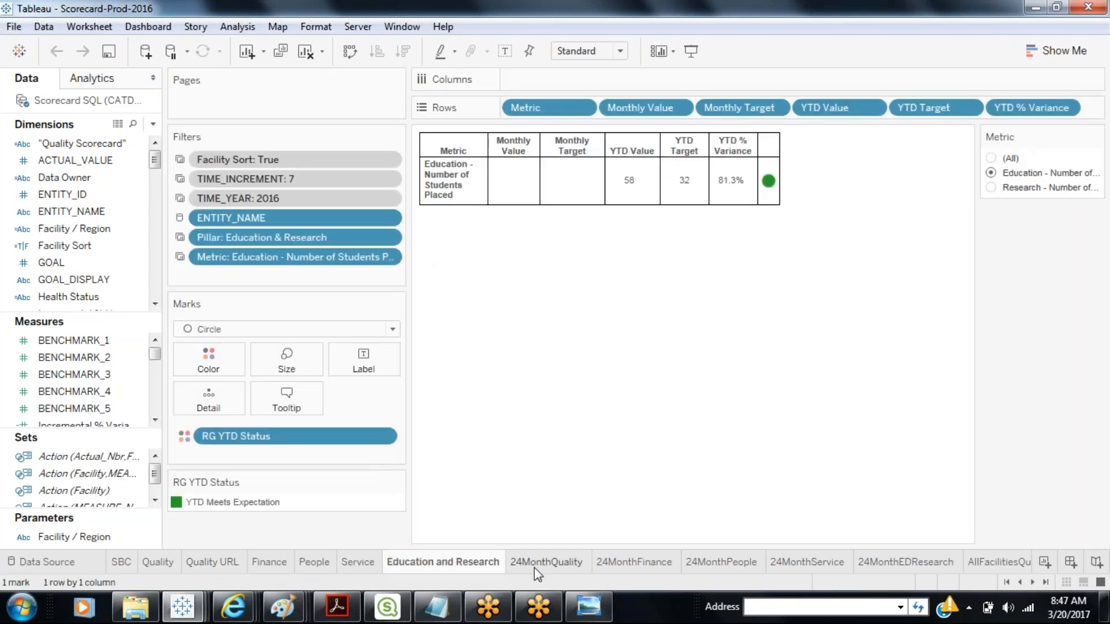
Examine the System Balanced Scorecard and Quality and Safety Pillar dashboards further along the workbook.
{"action": "left_click", "coordinate": [1032, 582]}
{"action": "left_click", "coordinate": [1033, 582]}
{"action": "left_click", "coordinate": [1032, 583]}
{"action": "left_click", "coordinate": [1032, 583]}
{"action": "left_click", "coordinate": [1032, 584]}
{"action": "left_click", "coordinate": [1032, 583]}
{"action": "left_click", "coordinate": [1032, 584]}
{"action": "left_click", "coordinate": [1033, 584]}
{"action": "left_click", "coordinate": [1032, 583]}
{"action": "left_click", "coordinate": [1032, 584]}
{"action": "left_click", "coordinate": [1033, 583]}
{"action": "left_click", "coordinate": [1033, 583]}
{"action": "left_click", "coordinate": [1032, 584]}
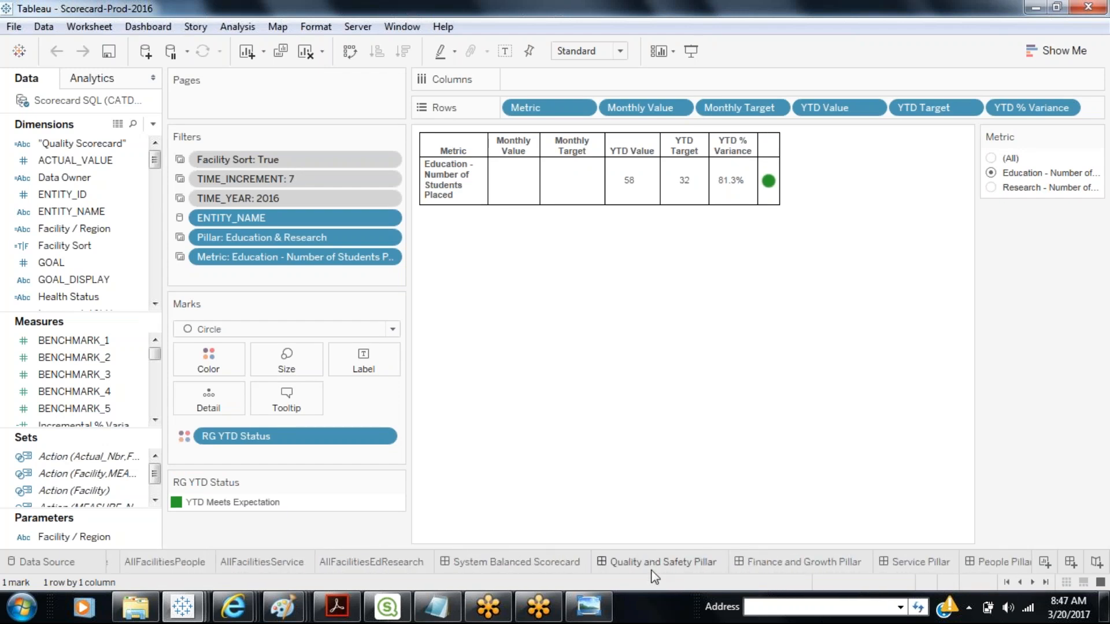
{"action": "left_click", "coordinate": [502, 562]}
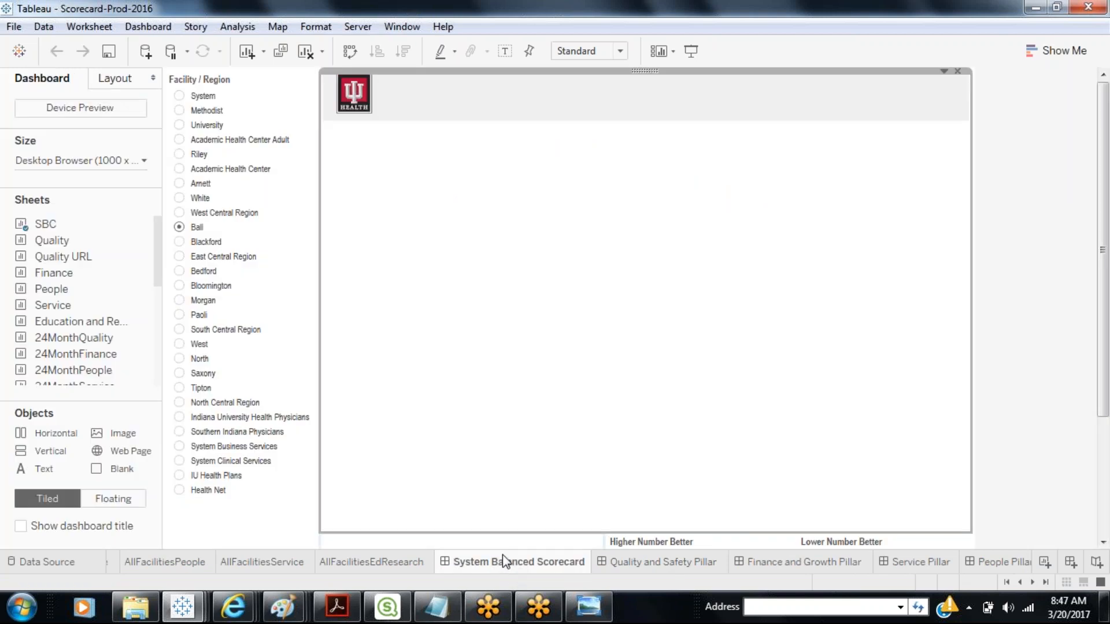
{"action": "left_click", "coordinate": [665, 564]}
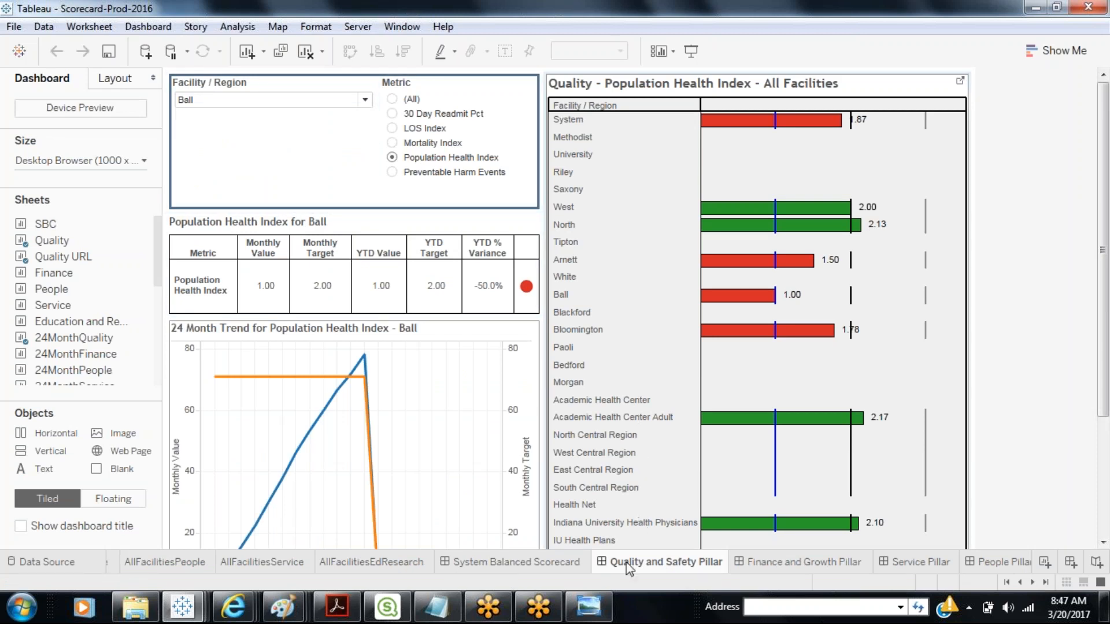
{"action": "mouse_move", "coordinate": [629, 569]}
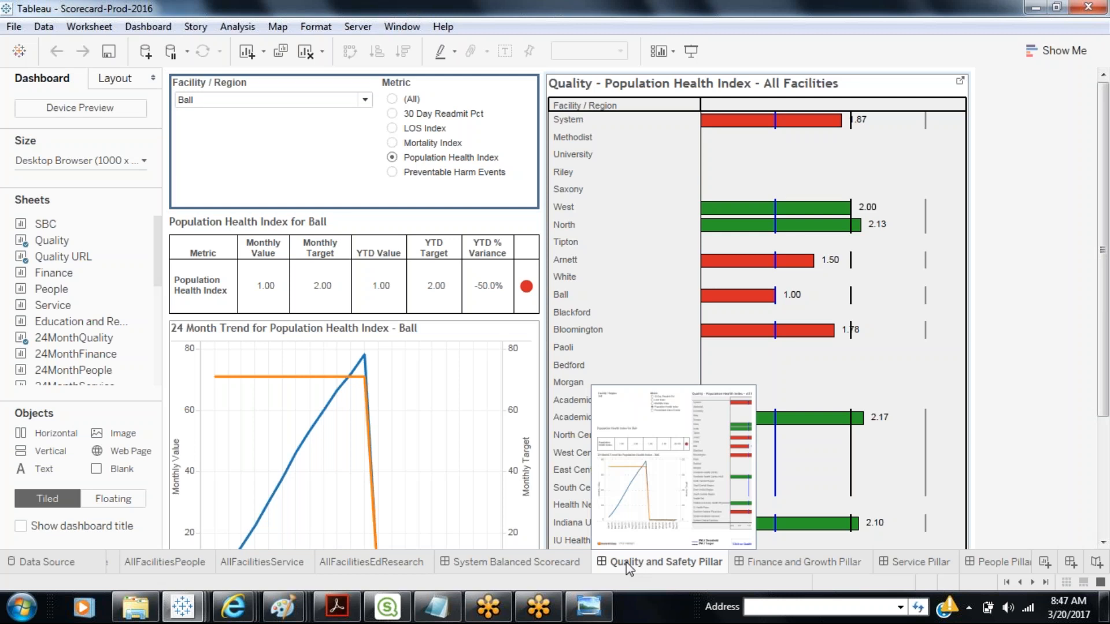
Examine the Finance and Growth, Service, People, and Education & Research Pillar dashboards, and return to File Explorer.
{"action": "left_click", "coordinate": [770, 565]}
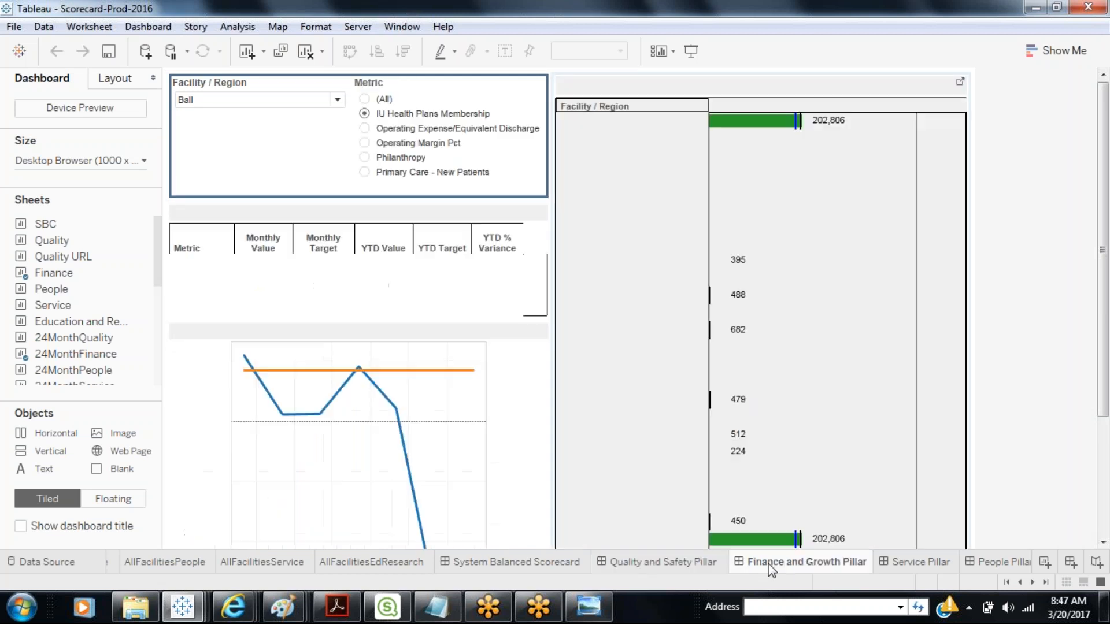
{"action": "left_click", "coordinate": [917, 566]}
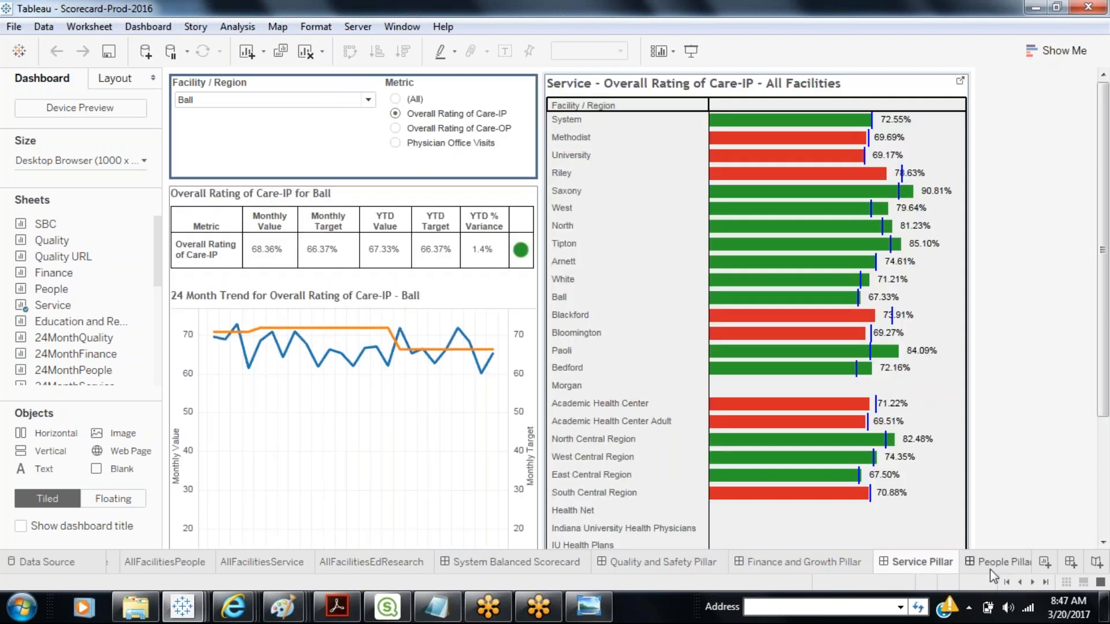
{"action": "left_click", "coordinate": [988, 568]}
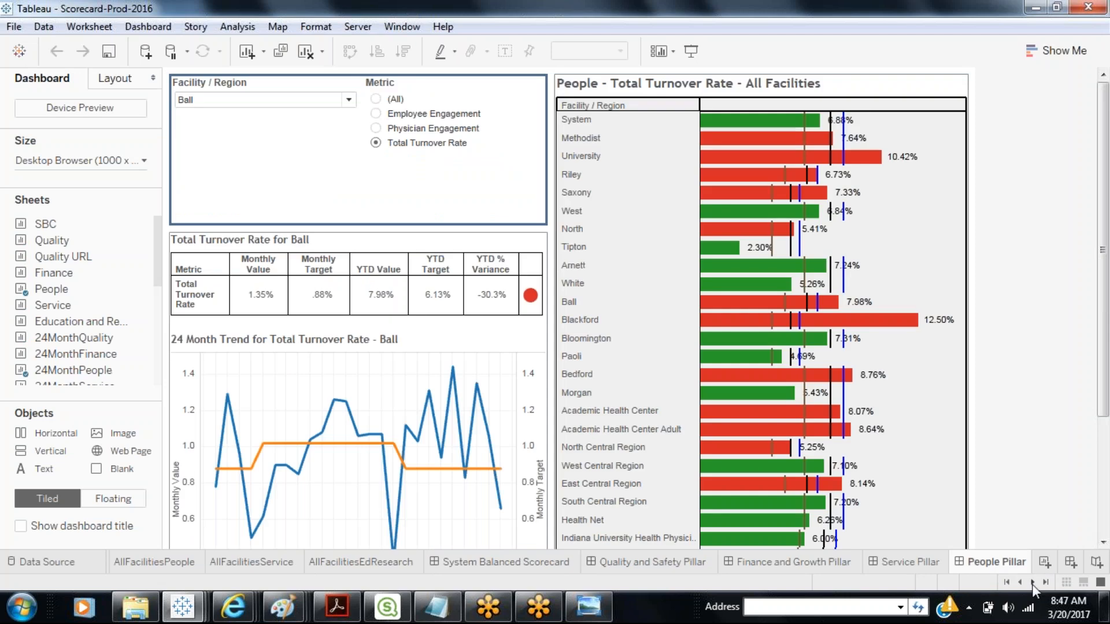
{"action": "left_click", "coordinate": [1031, 582]}
{"action": "left_click", "coordinate": [994, 565]}
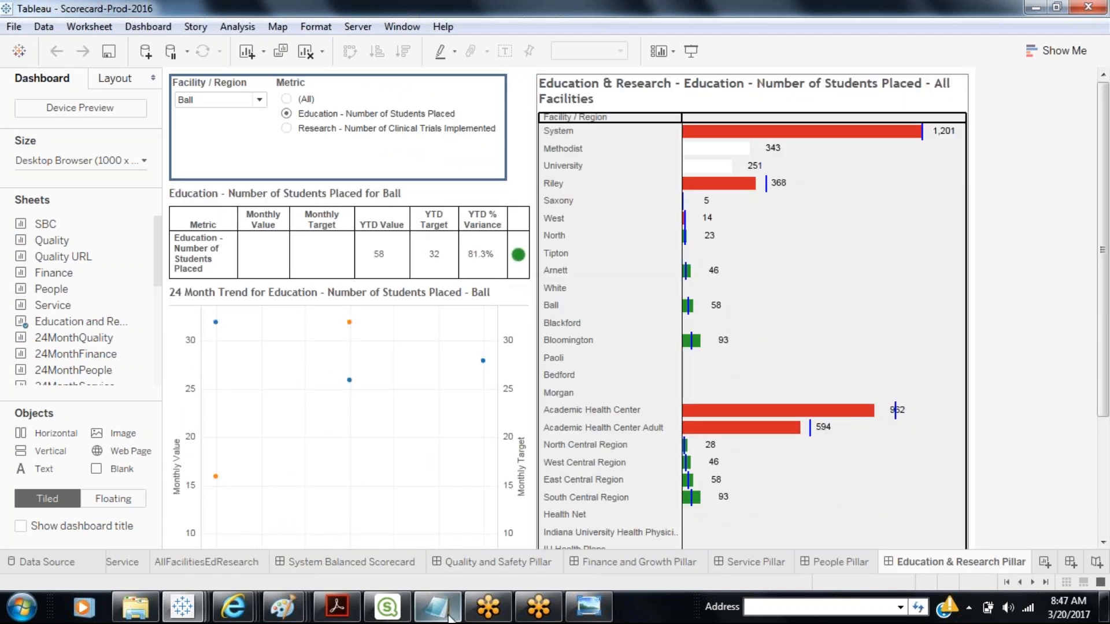
{"action": "left_click", "coordinate": [139, 604]}
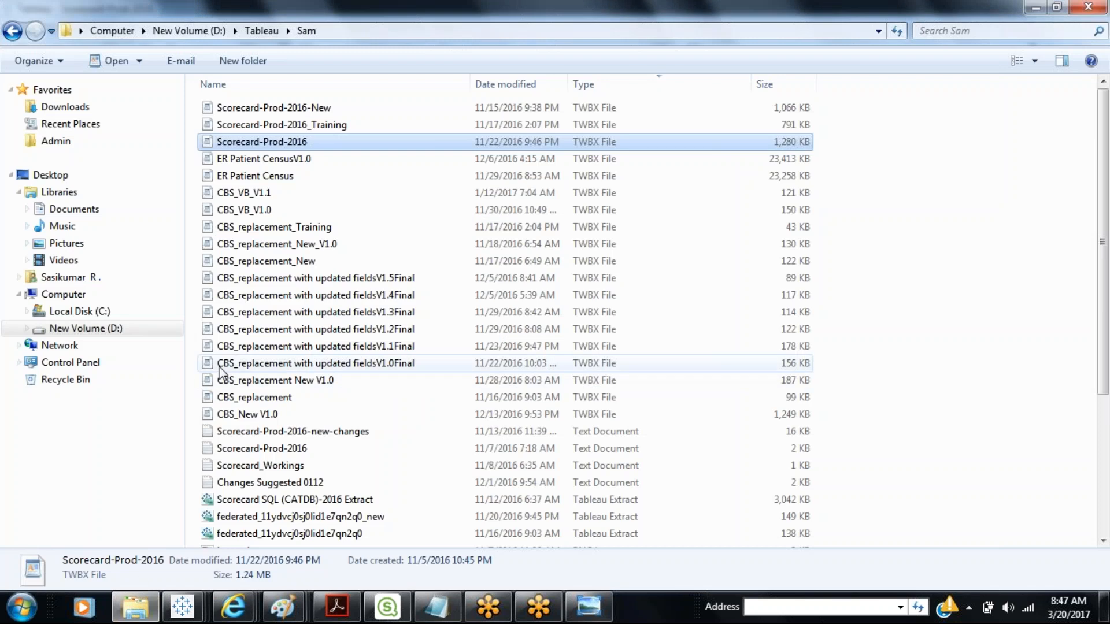
Open the packaged workbook "CBS_replacement with updated fieldsV1.5Final" with Tableau.
{"action": "right_click", "coordinate": [305, 279]}
{"action": "mouse_move", "coordinate": [370, 306]}
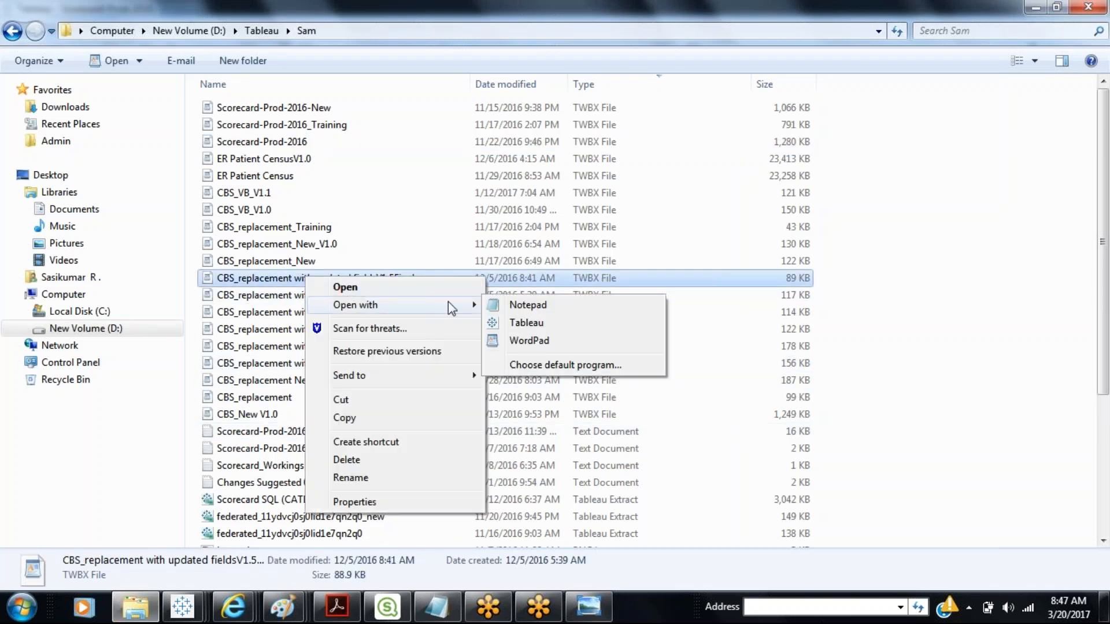
{"action": "left_click", "coordinate": [554, 325]}
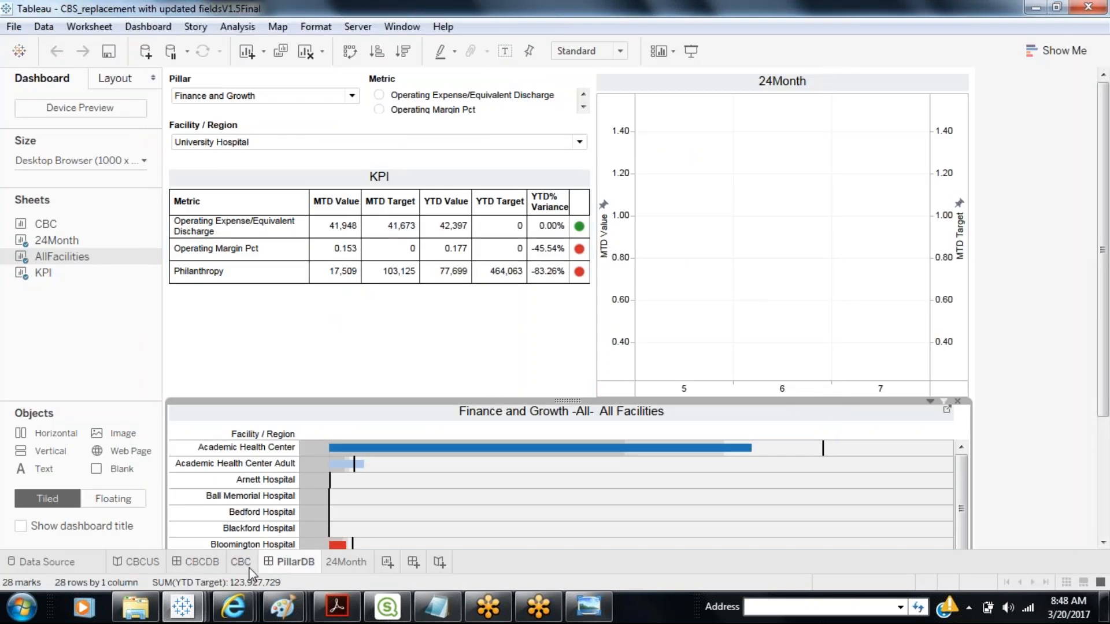
Locate the KPI and 24Month sheets within the PillarDB dashboard layout.
{"action": "mouse_move", "coordinate": [69, 242]}
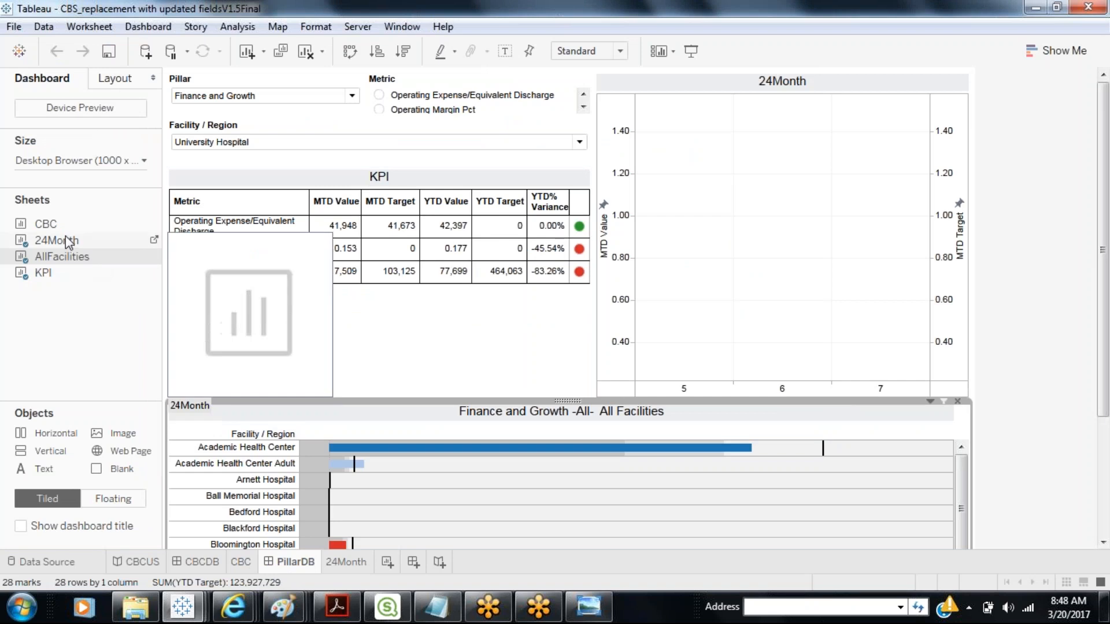
{"action": "left_click", "coordinate": [65, 273]}
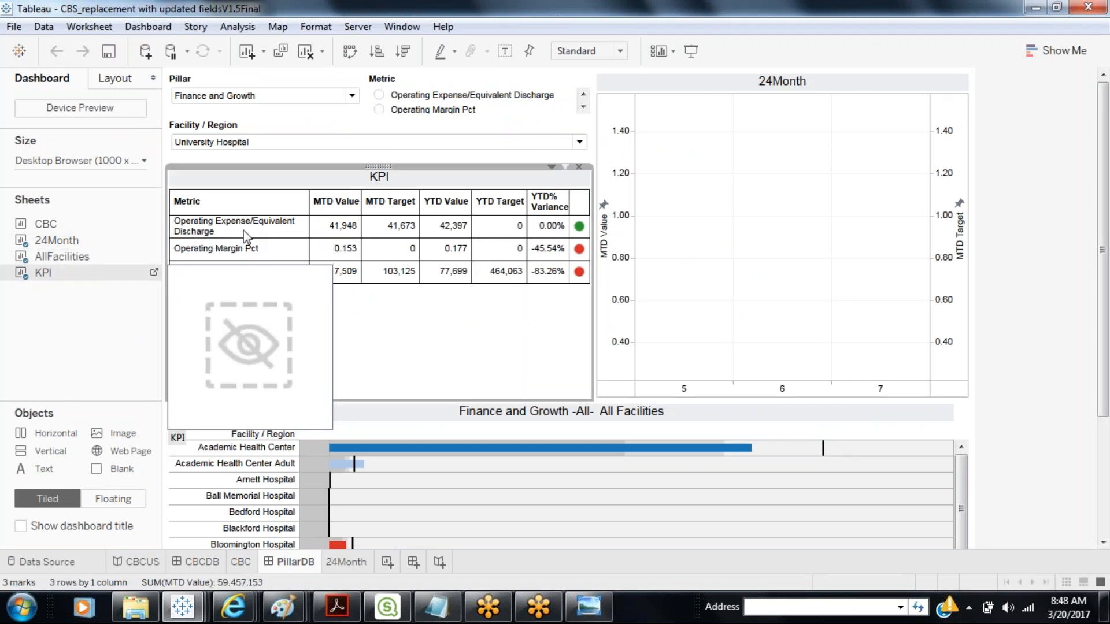
{"action": "left_click", "coordinate": [74, 241]}
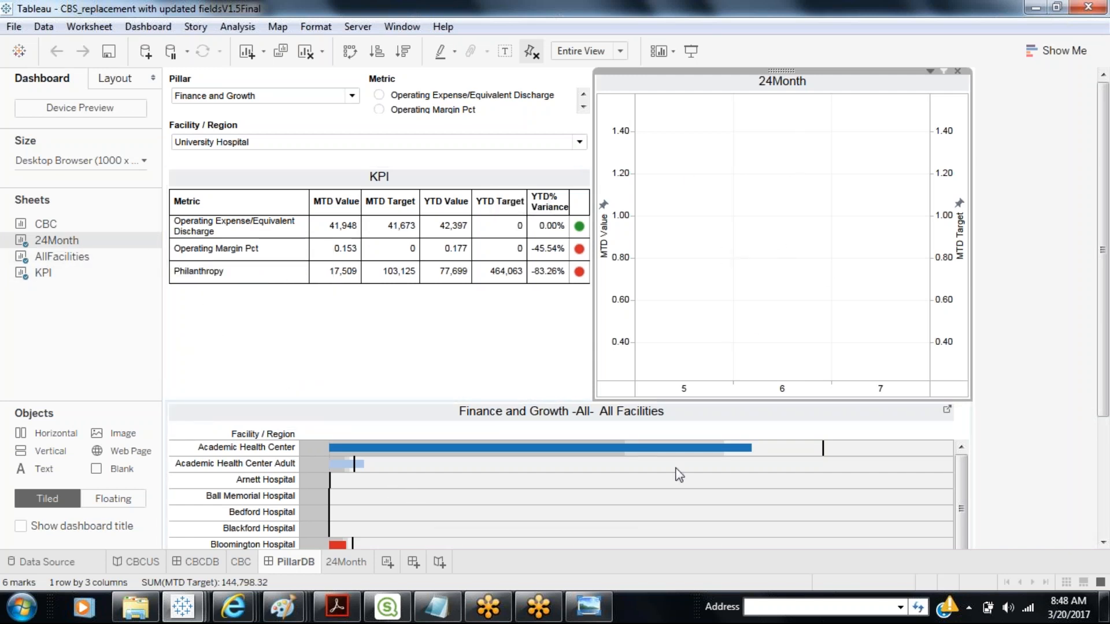
Switch the PillarDB dashboard's Pillar filter through Education and Research, People, and Quality and Safety, ending on Service.
{"action": "left_click", "coordinate": [353, 97]}
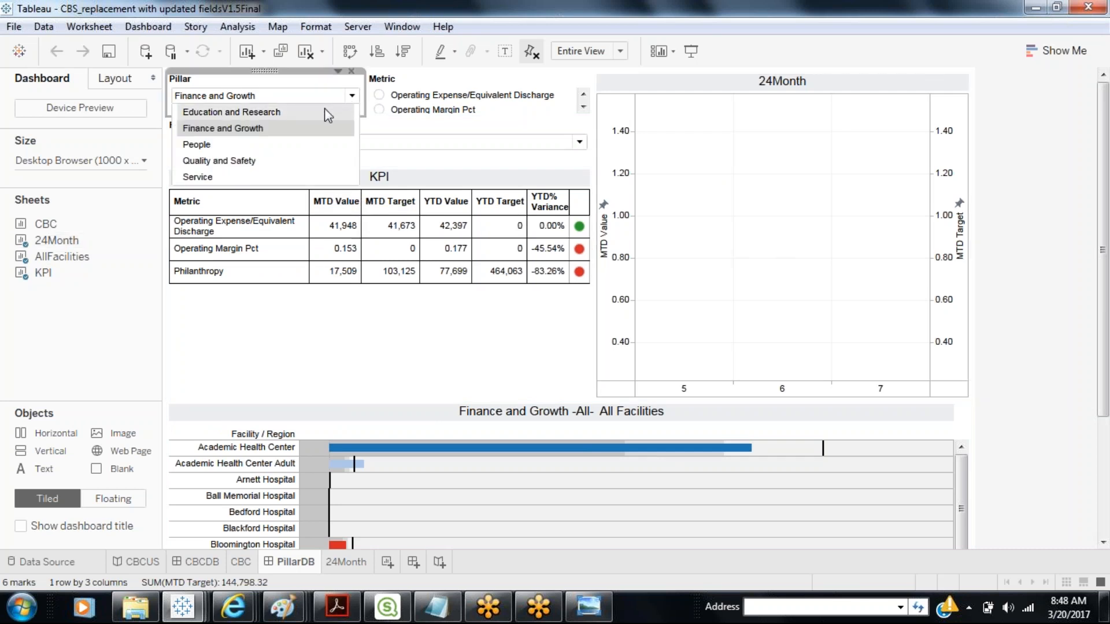
{"action": "left_click", "coordinate": [324, 110]}
{"action": "left_click", "coordinate": [349, 96]}
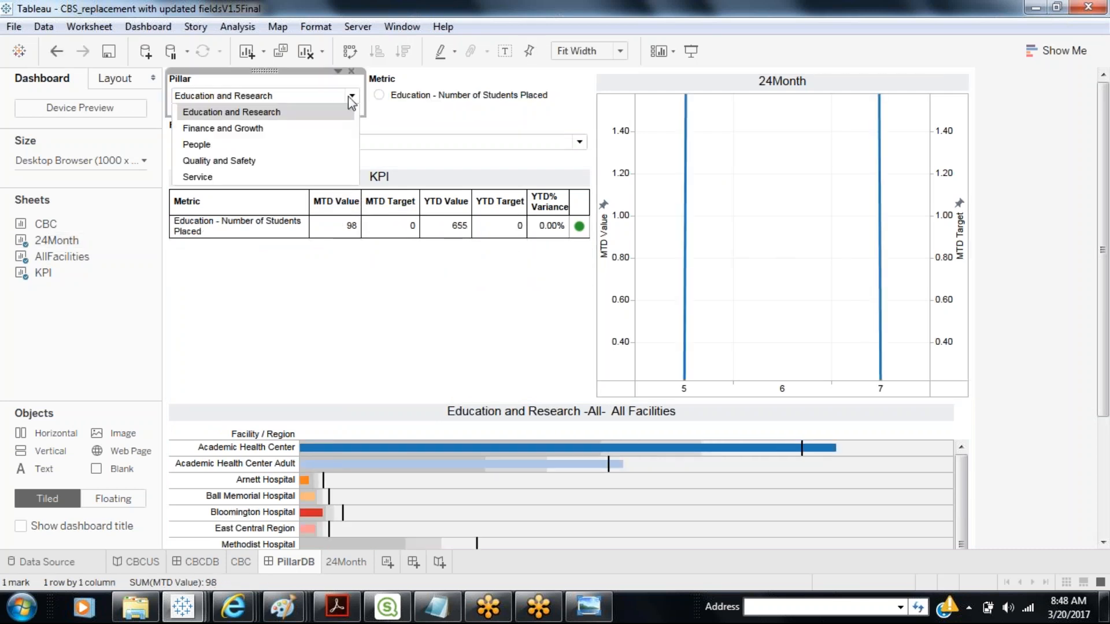
{"action": "left_click", "coordinate": [241, 150]}
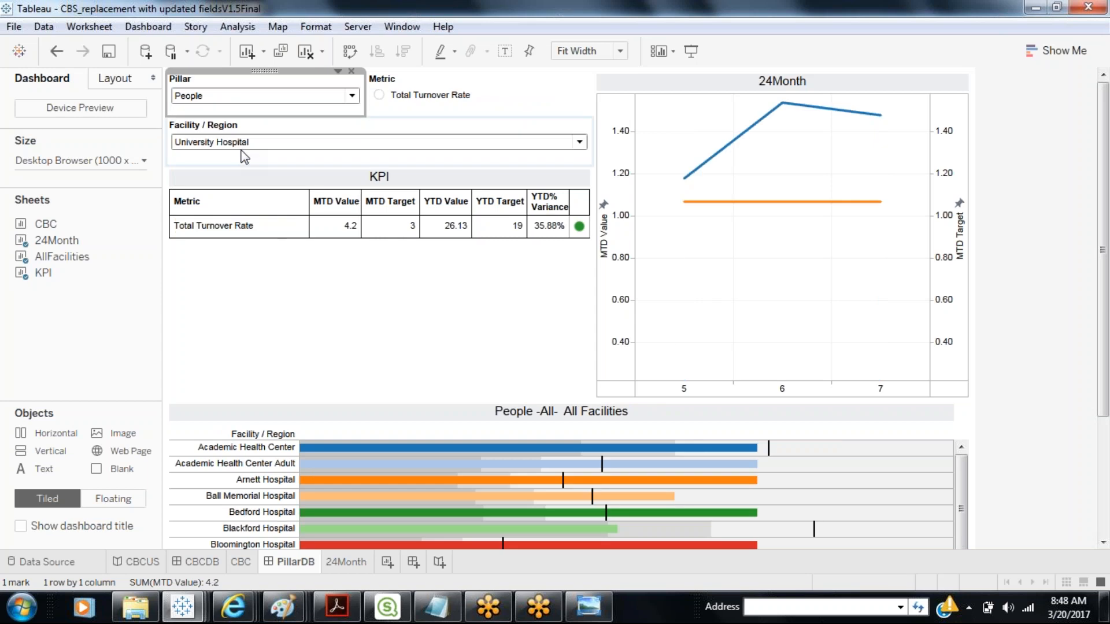
{"action": "left_click", "coordinate": [352, 96]}
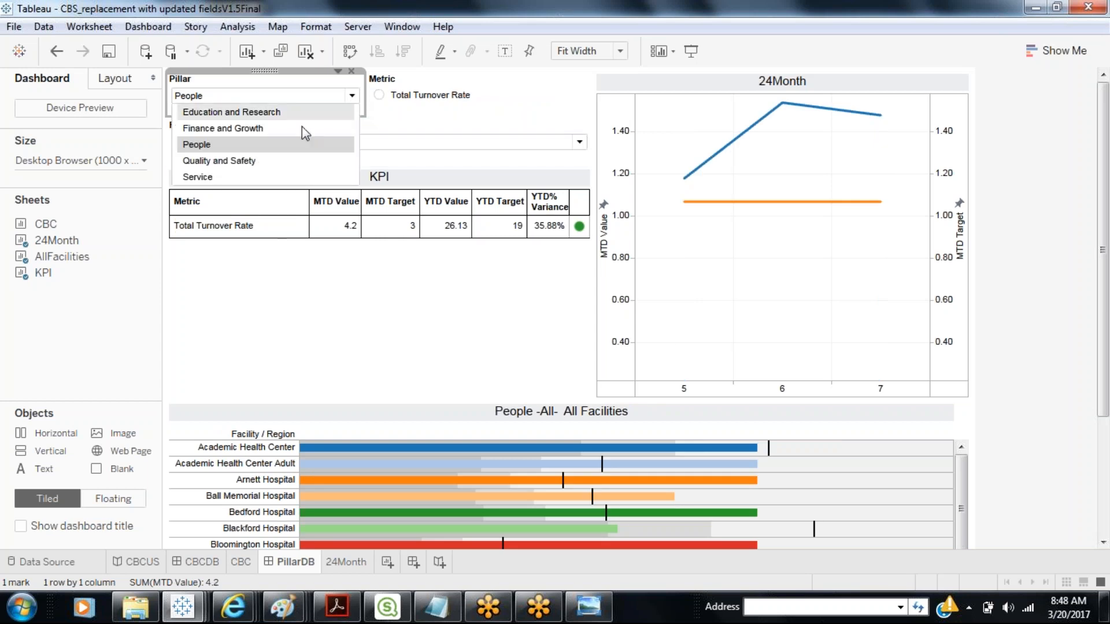
{"action": "left_click", "coordinate": [251, 160]}
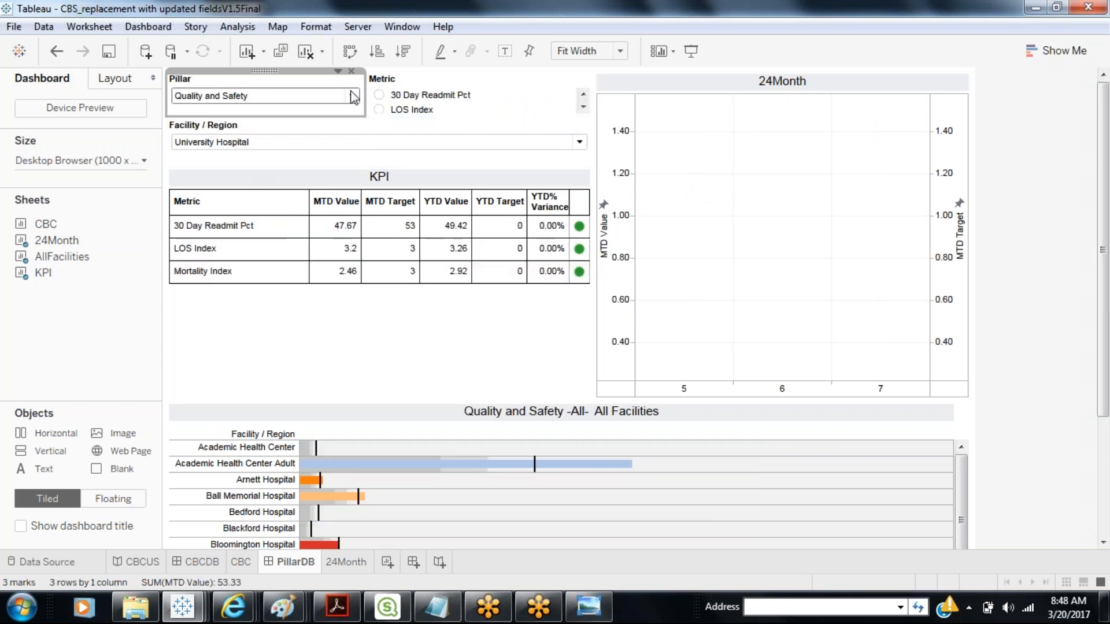
{"action": "left_click", "coordinate": [350, 95]}
{"action": "left_click", "coordinate": [257, 174]}
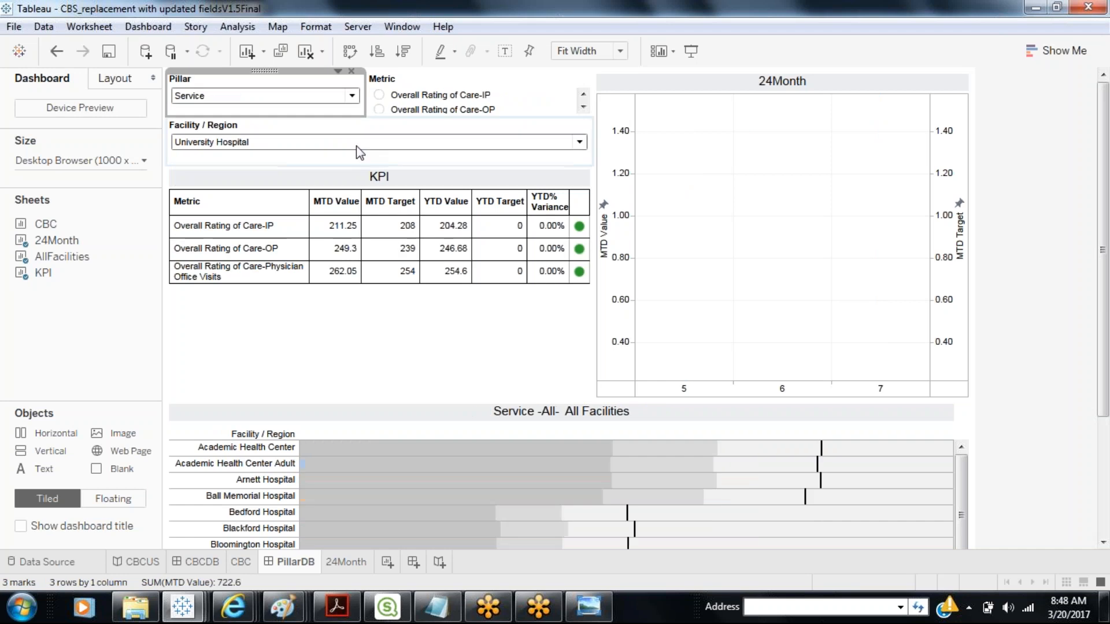
Filter the Service metrics to Overall Rating of Care-OP, and then to Overall Rating of Care-Physician Office Visits.
{"action": "left_click", "coordinate": [379, 109]}
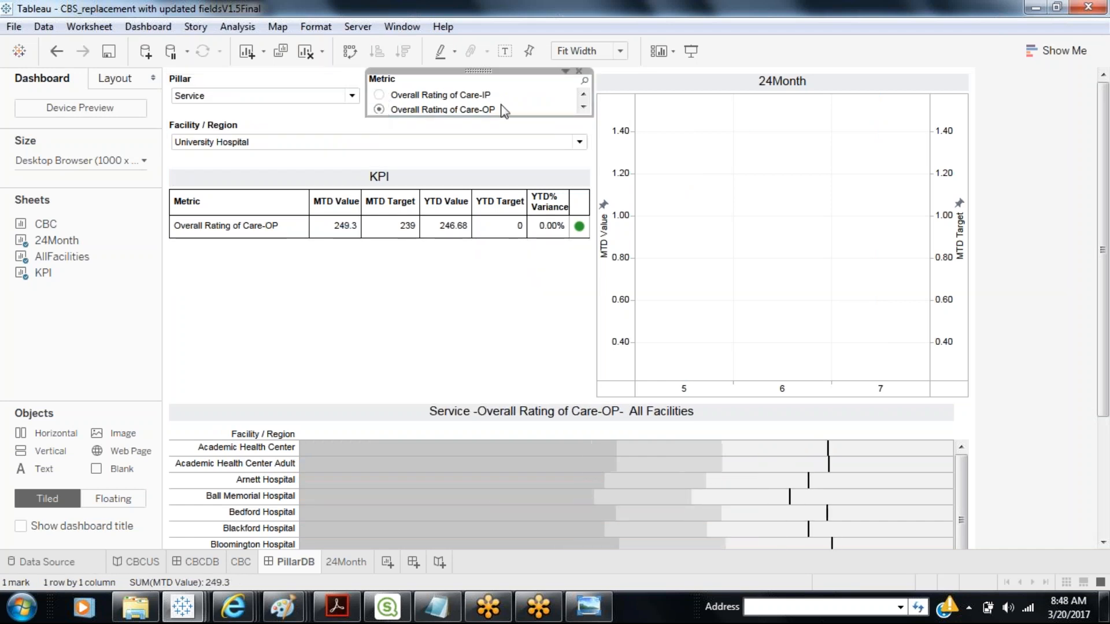
{"action": "left_click", "coordinate": [583, 107]}
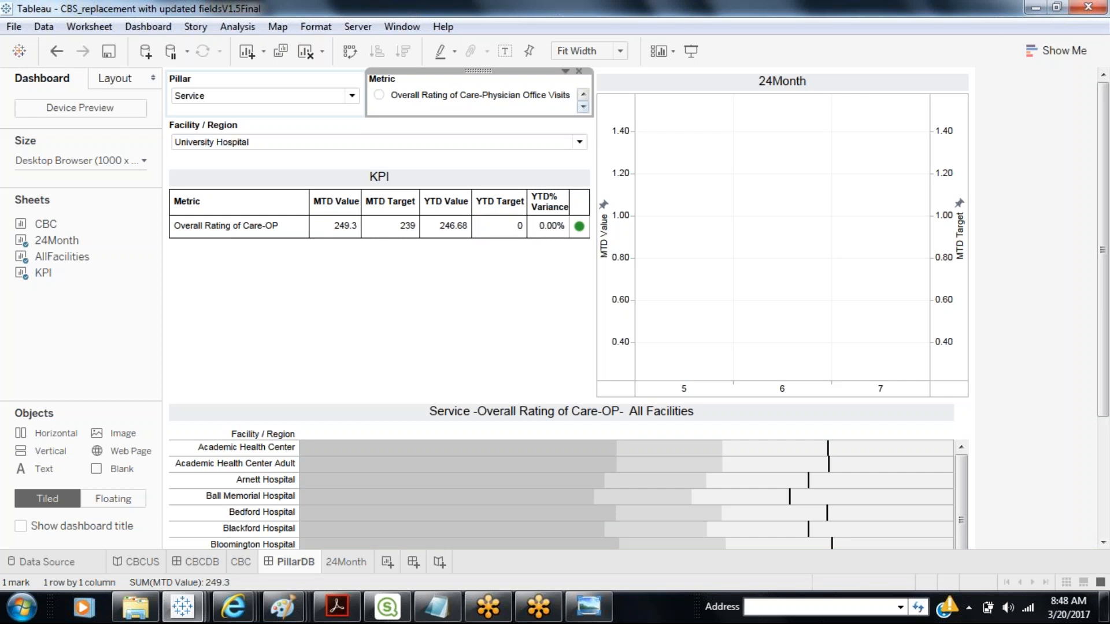
{"action": "left_click", "coordinate": [390, 103]}
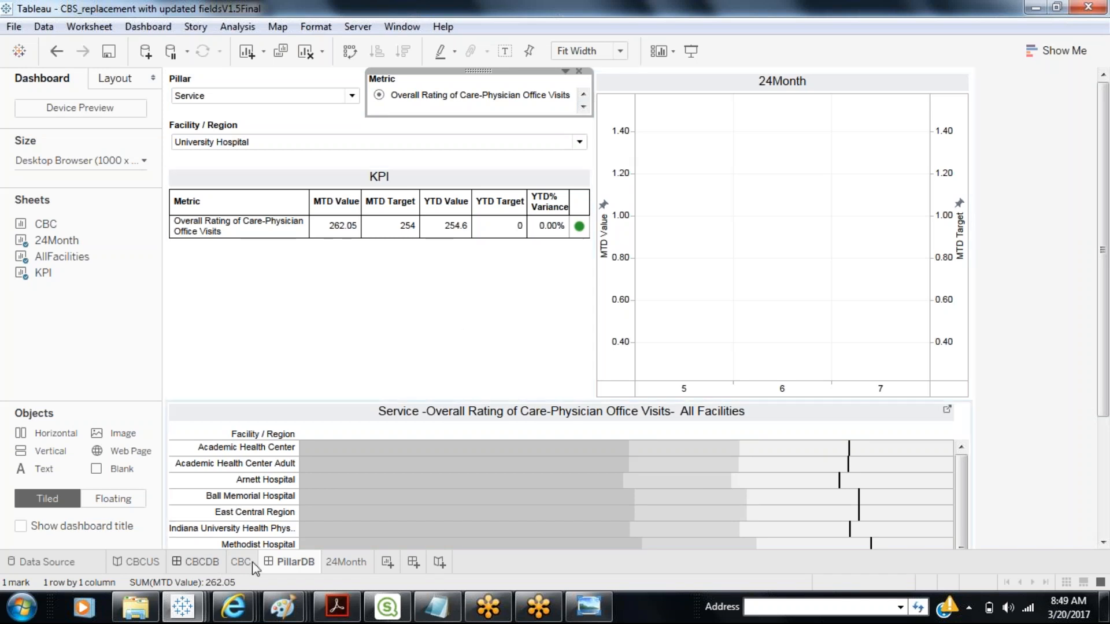
Open the PillarDB point of the CBCUS story and set its Pillar filter to Finance and Growth.
{"action": "left_click", "coordinate": [149, 570]}
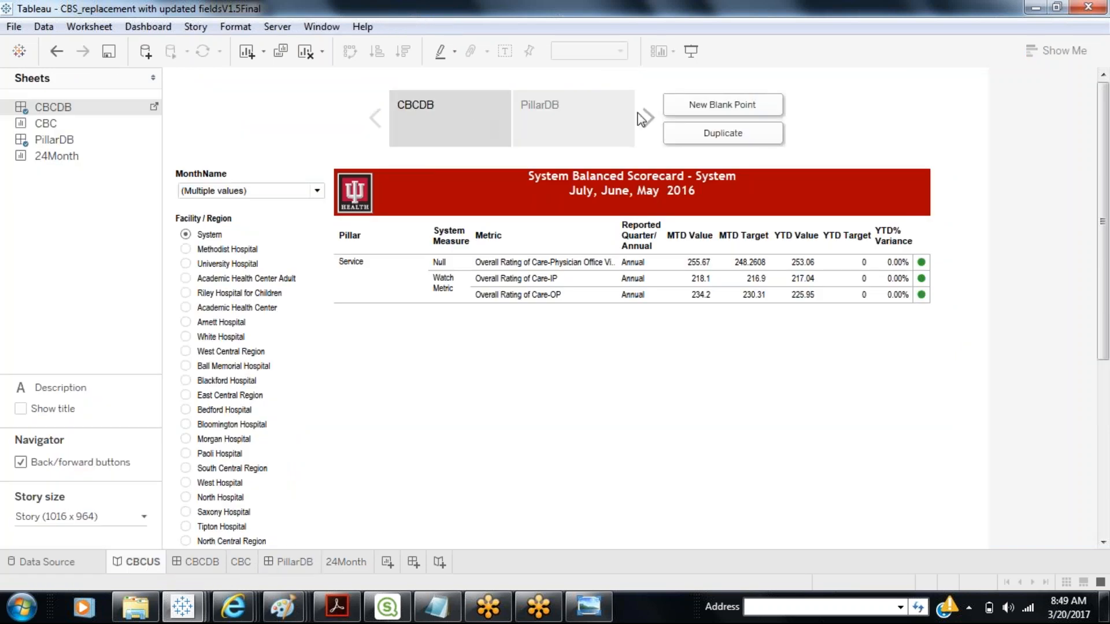
{"action": "left_click", "coordinate": [602, 112]}
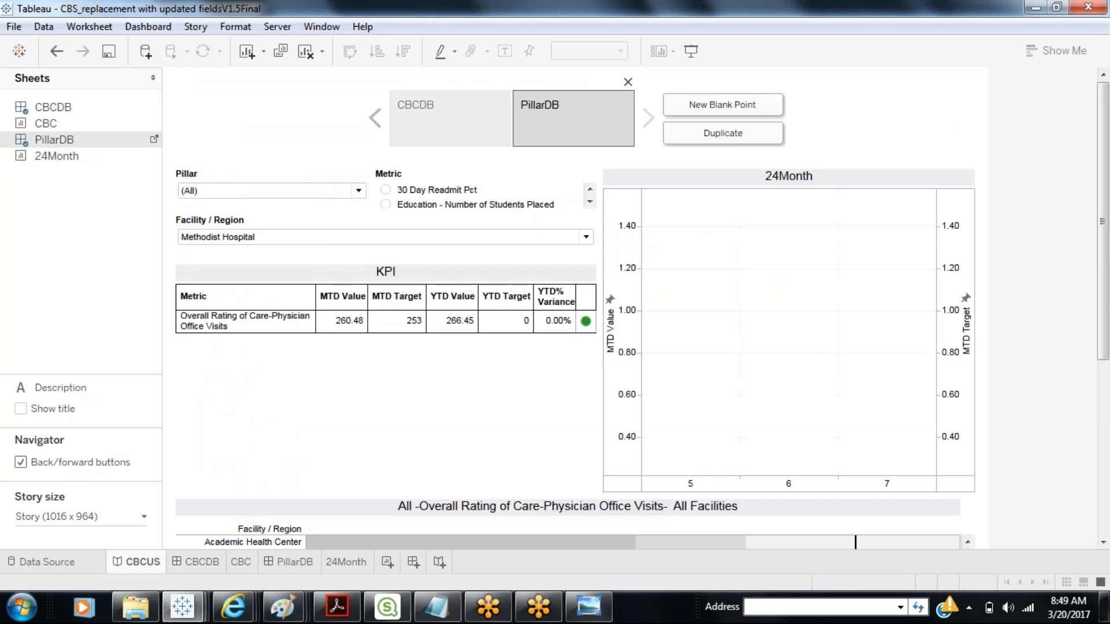
{"action": "left_click", "coordinate": [248, 197]}
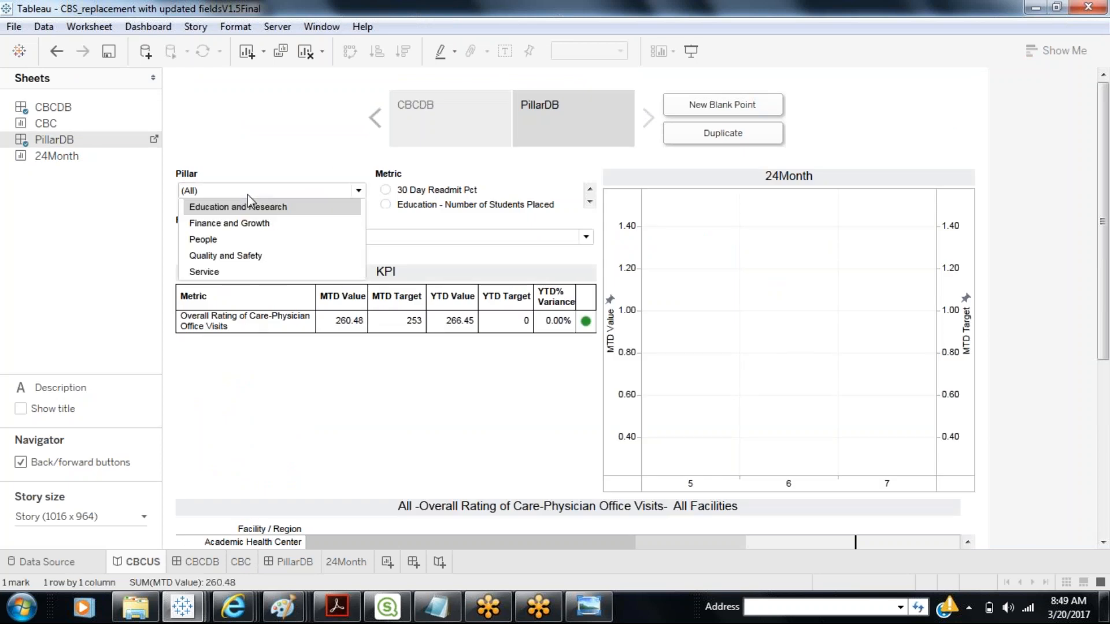
{"action": "left_click", "coordinate": [242, 226]}
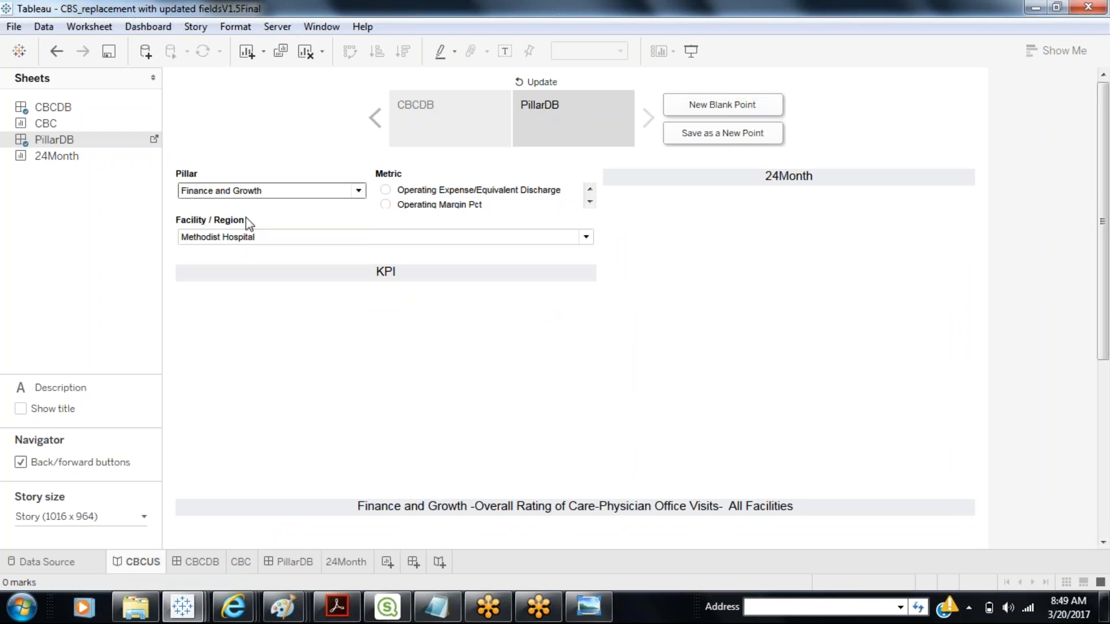
Set the story point's Facility / Region to Blackford Hospital and its Metric to Operating Expense/Equivalent Discharge.
{"action": "left_click", "coordinate": [386, 236]}
{"action": "left_click", "coordinate": [364, 268]}
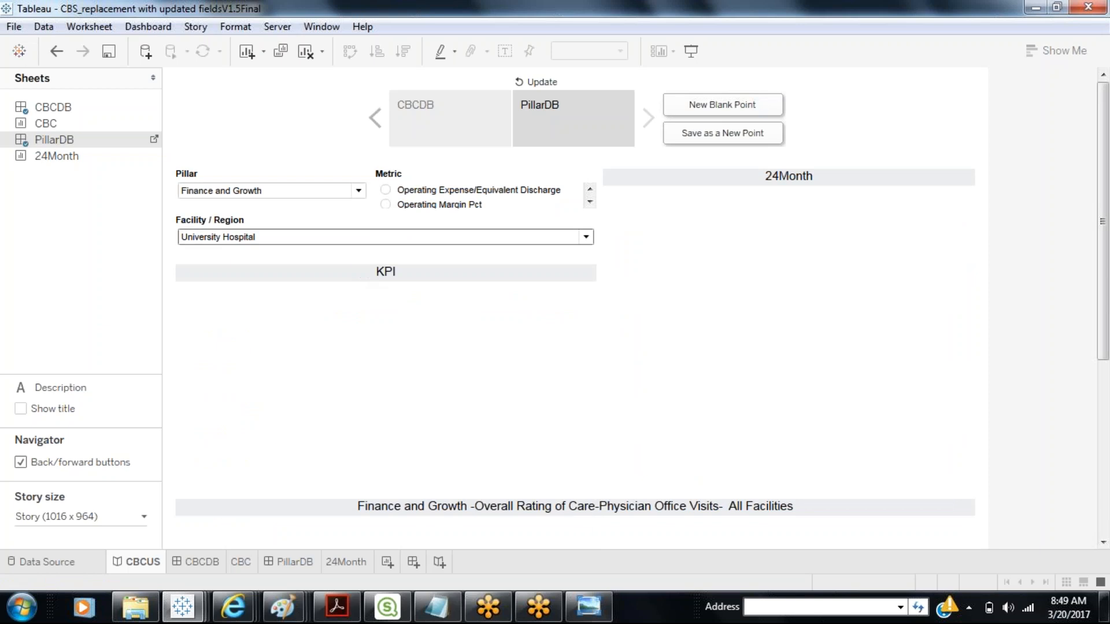
{"action": "left_click", "coordinate": [359, 243]}
{"action": "left_click", "coordinate": [322, 293]}
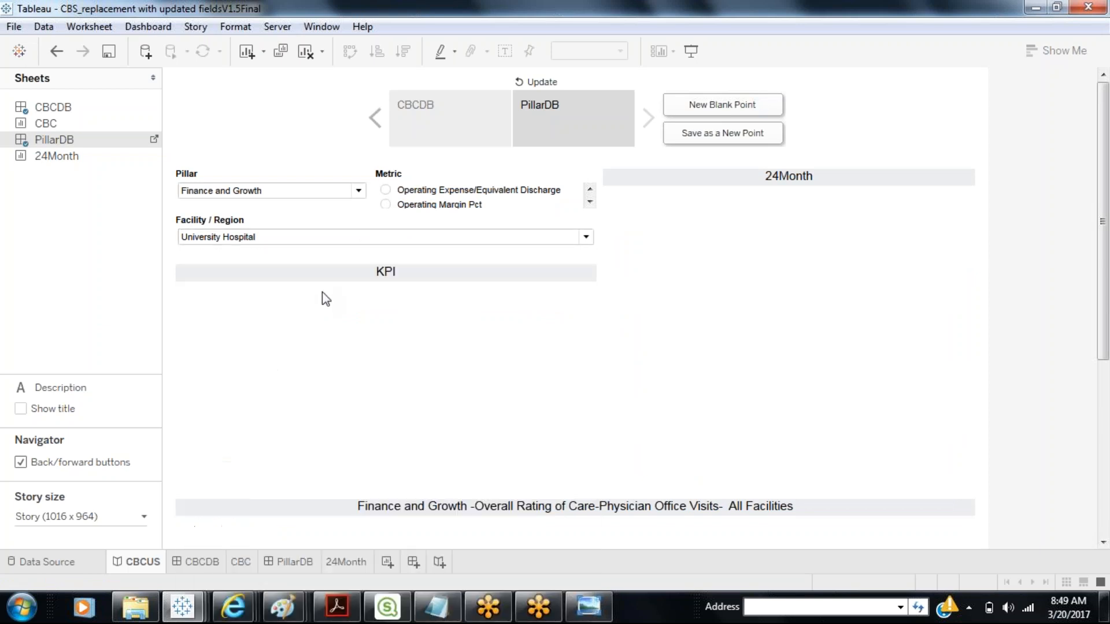
{"action": "left_click", "coordinate": [322, 236]}
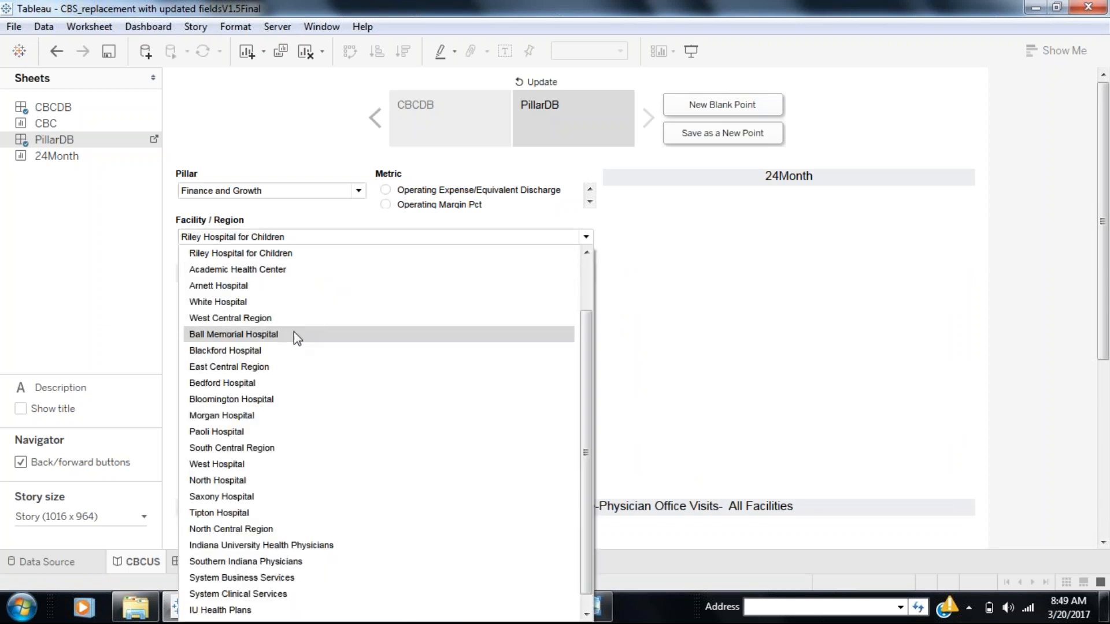
{"action": "left_click", "coordinate": [286, 350]}
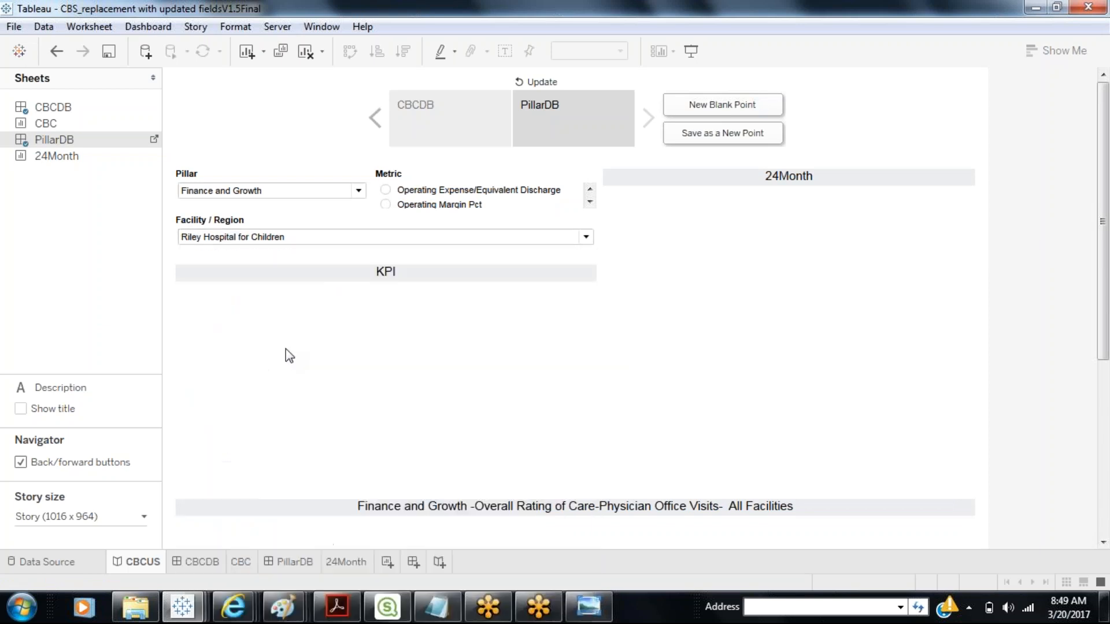
{"action": "left_click", "coordinate": [386, 189]}
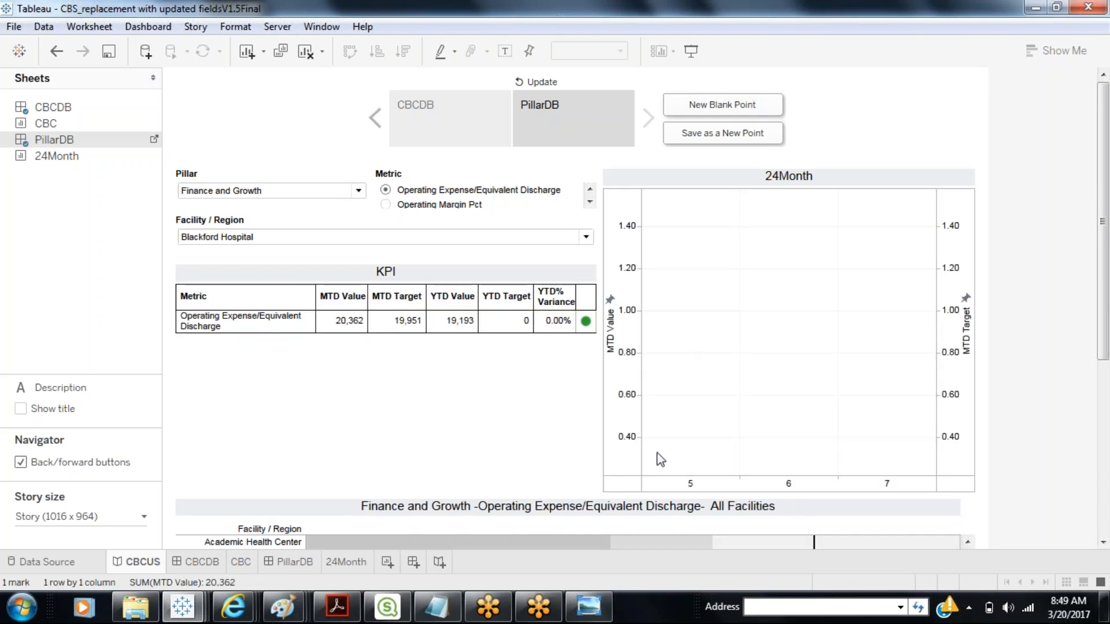
Save the filtered view as a new story point captioned "Finance & Growth".
{"action": "left_click_drag", "start_coordinate": [1102, 309], "coordinate": [997, 182]}
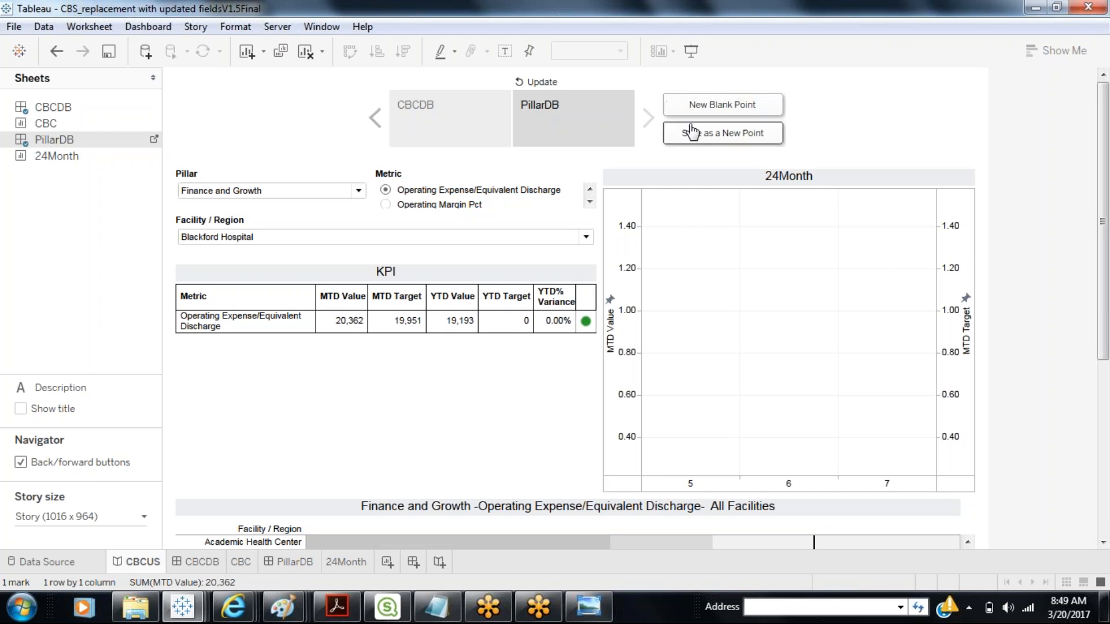
{"action": "left_click", "coordinate": [741, 141]}
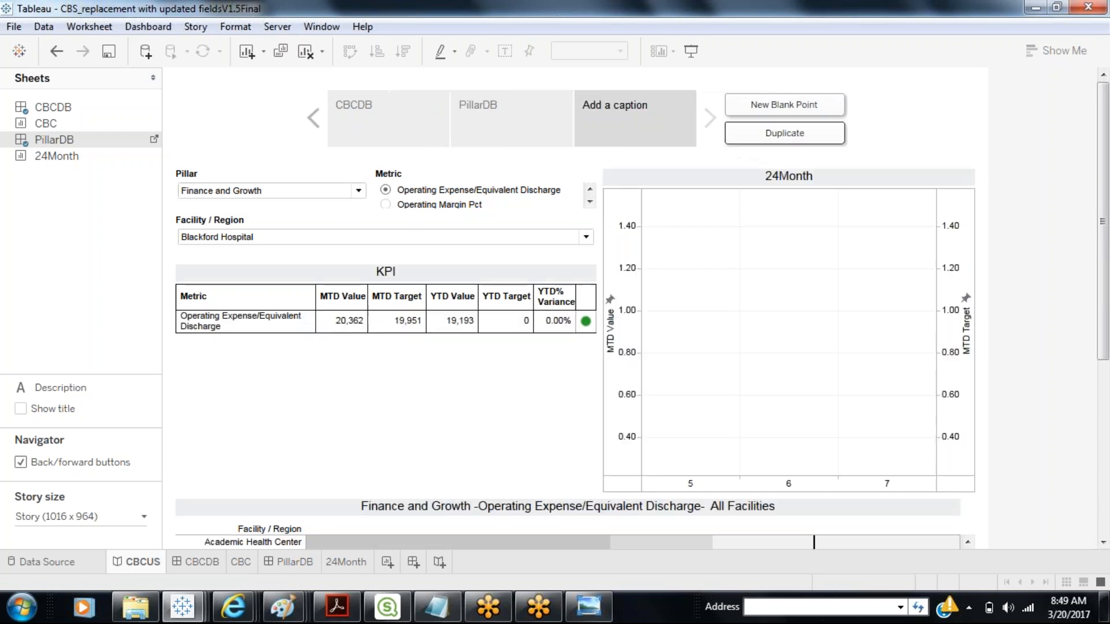
{"action": "left_click", "coordinate": [671, 121]}
{"action": "type", "text": "Finance & Growth"}
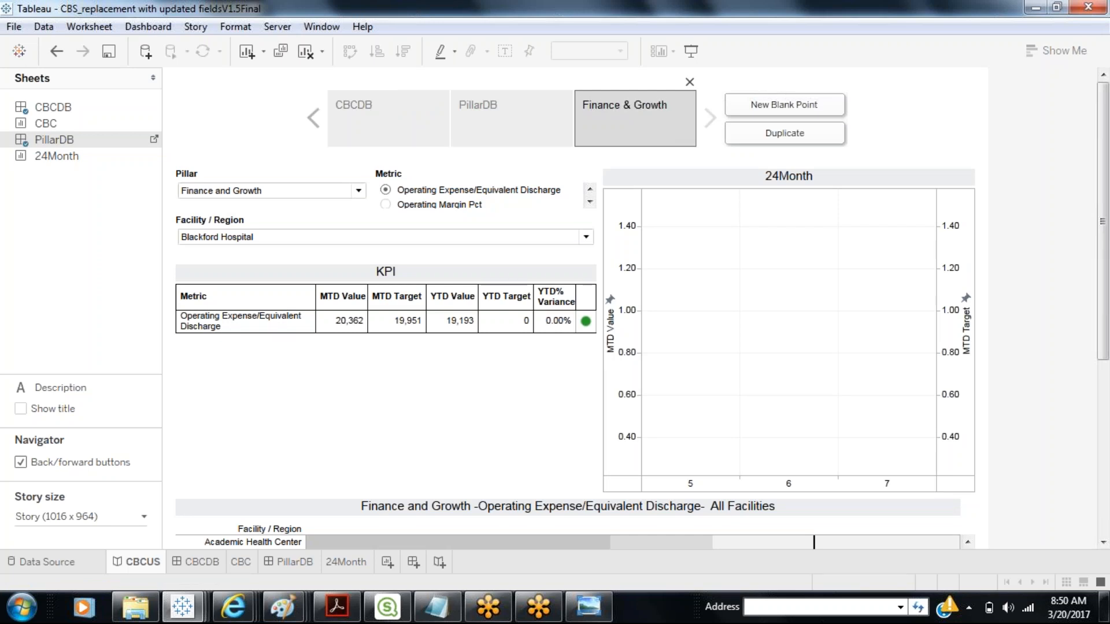
Compare the CBCDB, PillarDB, and Finance & Growth points of the story.
{"action": "left_click", "coordinate": [504, 139]}
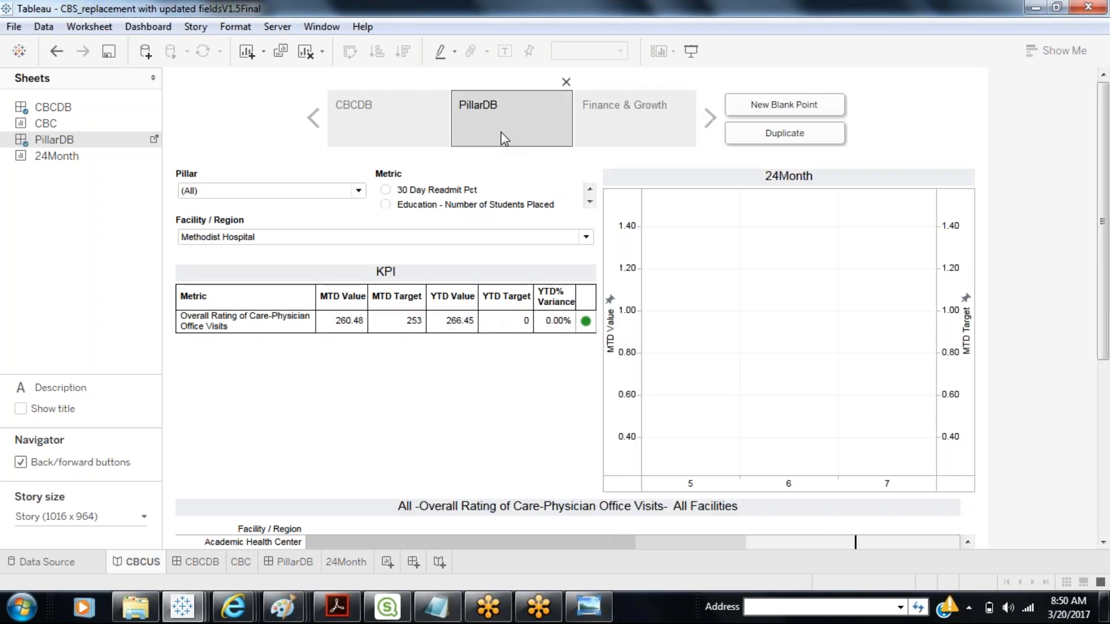
{"action": "left_click", "coordinate": [364, 147]}
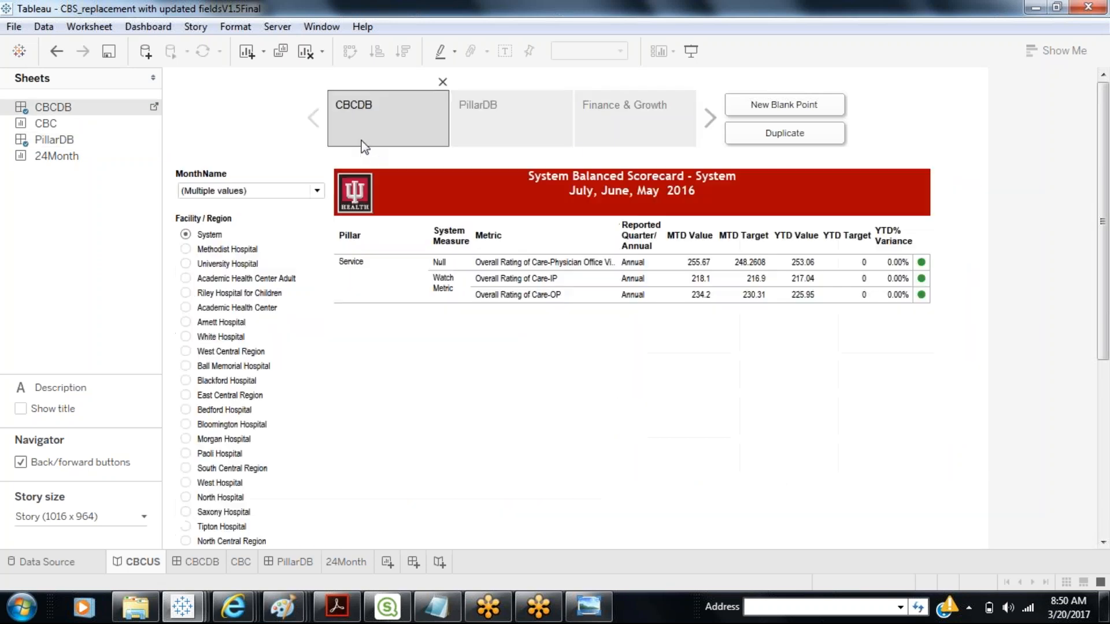
{"action": "left_click", "coordinate": [529, 111]}
{"action": "left_click", "coordinate": [648, 130]}
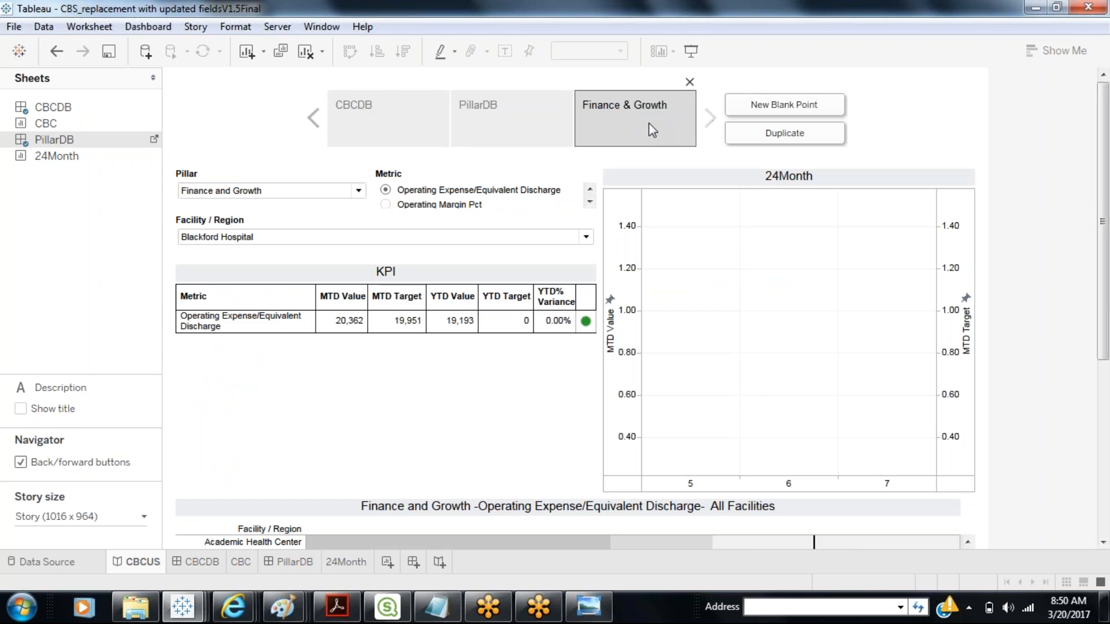
Filter the story's PillarDB point to the People pillar and the Total Turnover Rate metric.
{"action": "left_click", "coordinate": [530, 125]}
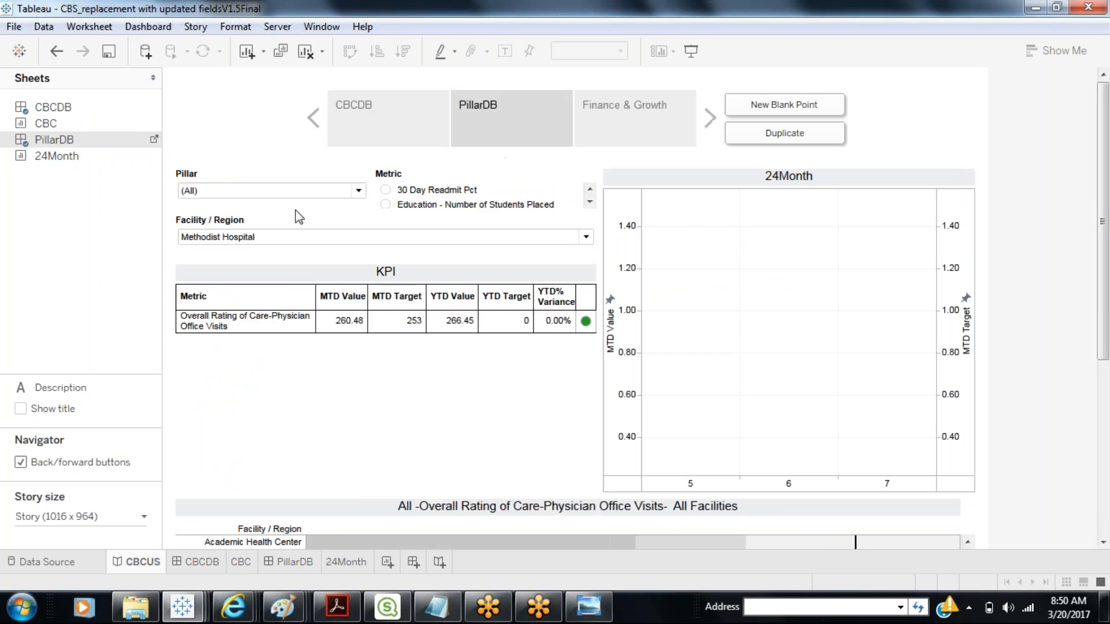
{"action": "left_click", "coordinate": [284, 195]}
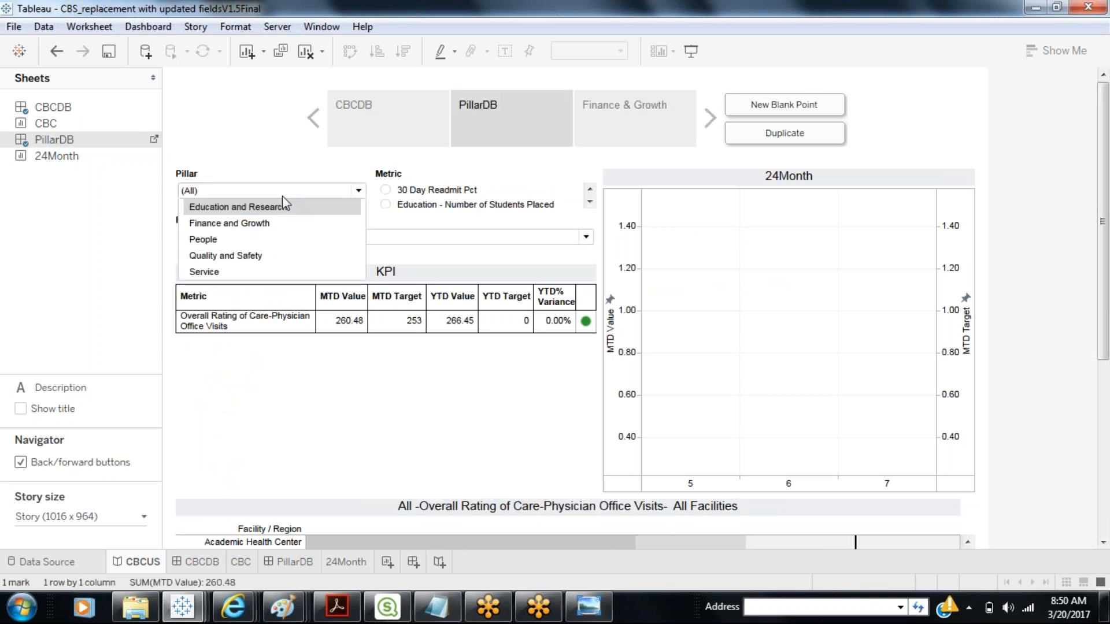
{"action": "left_click", "coordinate": [245, 238]}
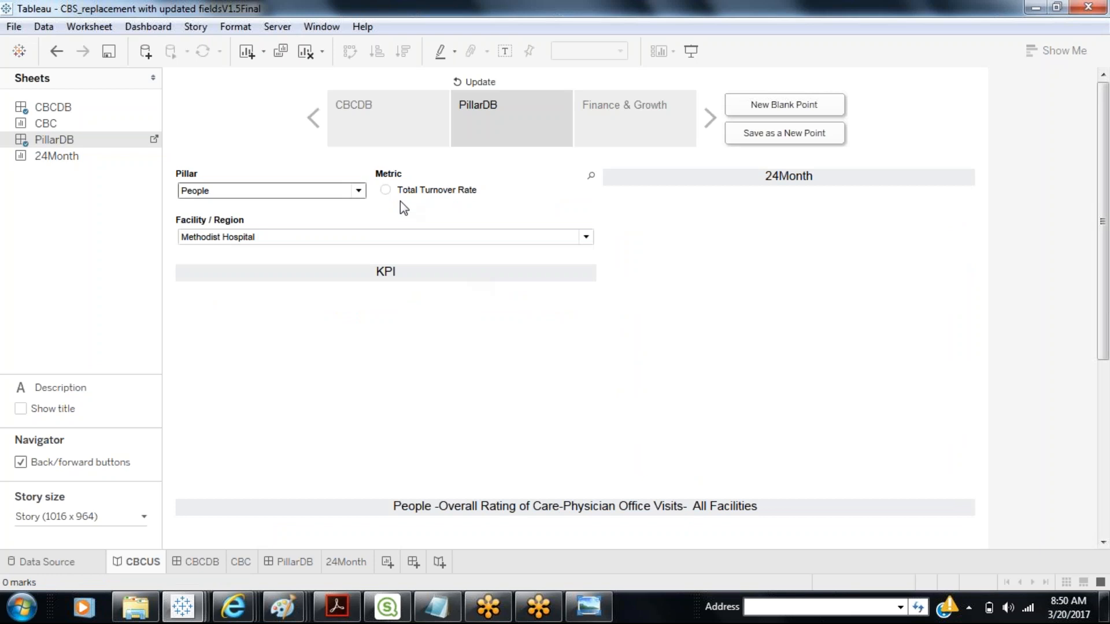
{"action": "left_click", "coordinate": [385, 191]}
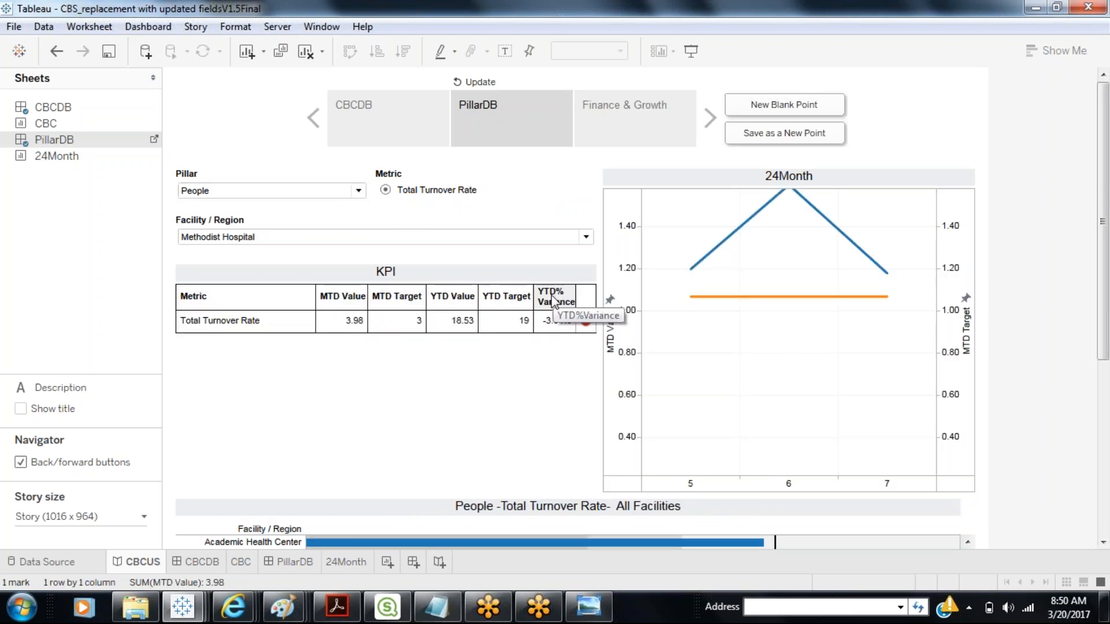
Save the People view as a new story point captioned "People".
{"action": "left_click", "coordinate": [753, 138]}
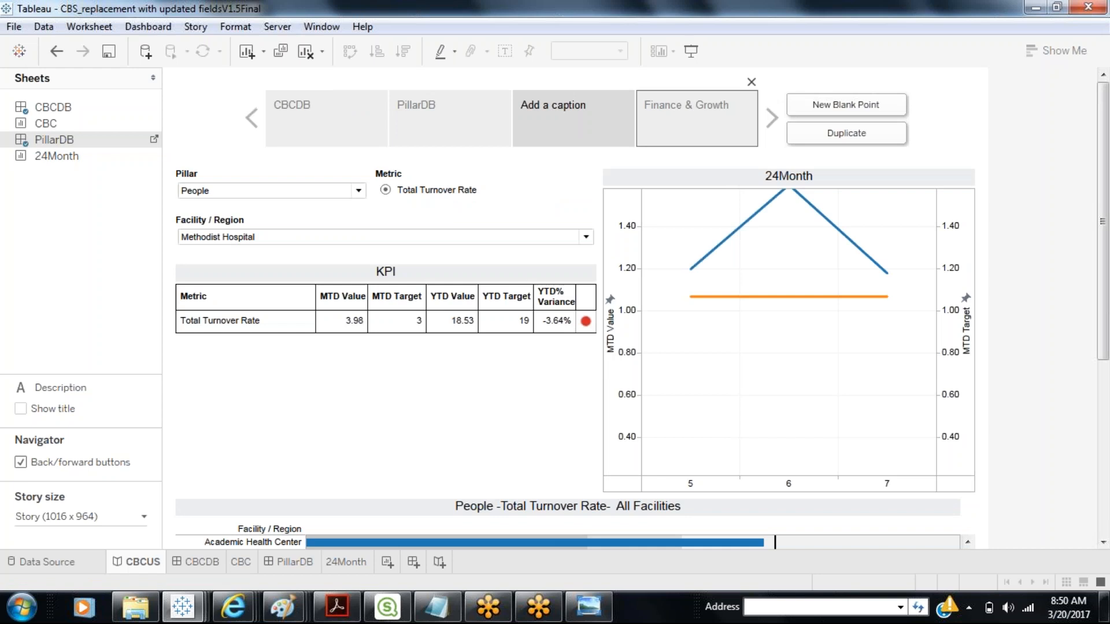
{"action": "left_click", "coordinate": [596, 125]}
{"action": "type", "text": "People"}
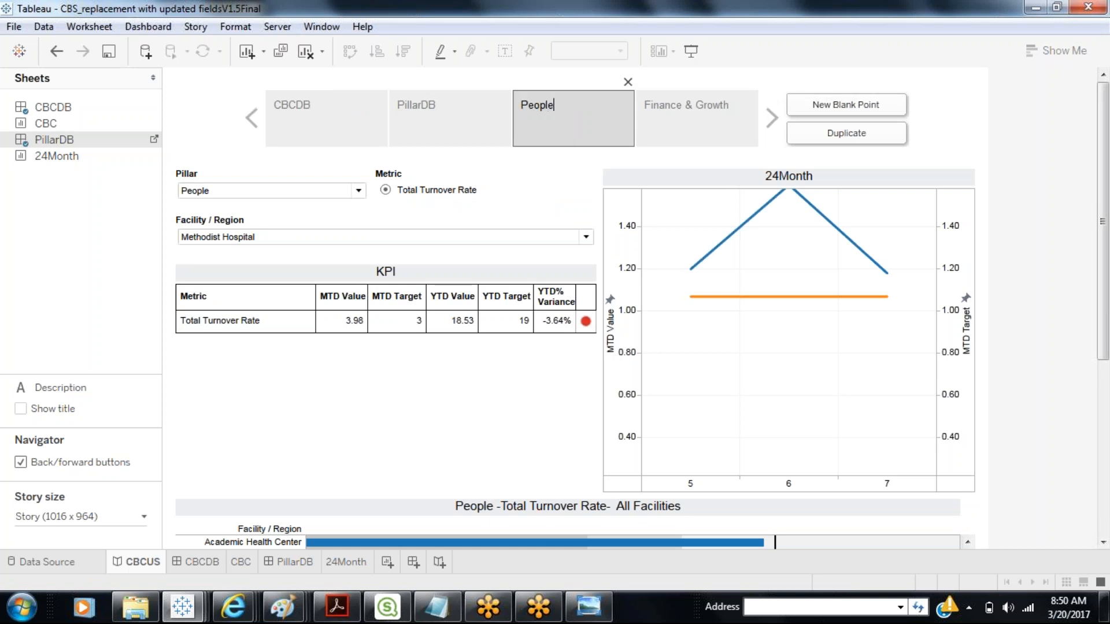
Compare the PillarDB, People, and Finance & Growth points of the story and the filters each one holds.
{"action": "key", "text": "Return"}
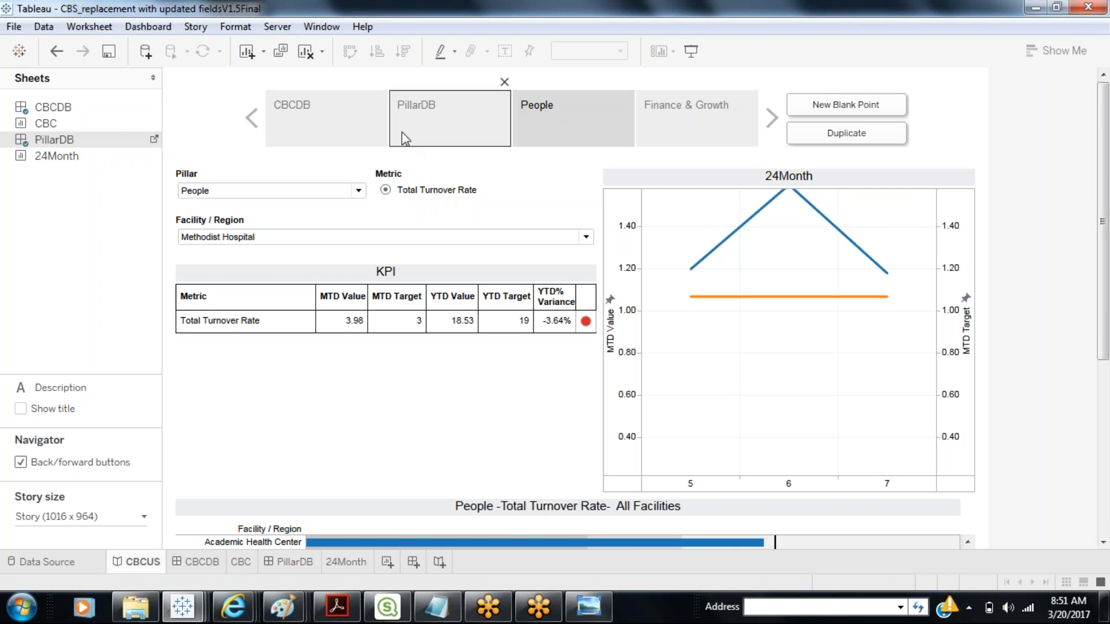
{"action": "left_click", "coordinate": [421, 98]}
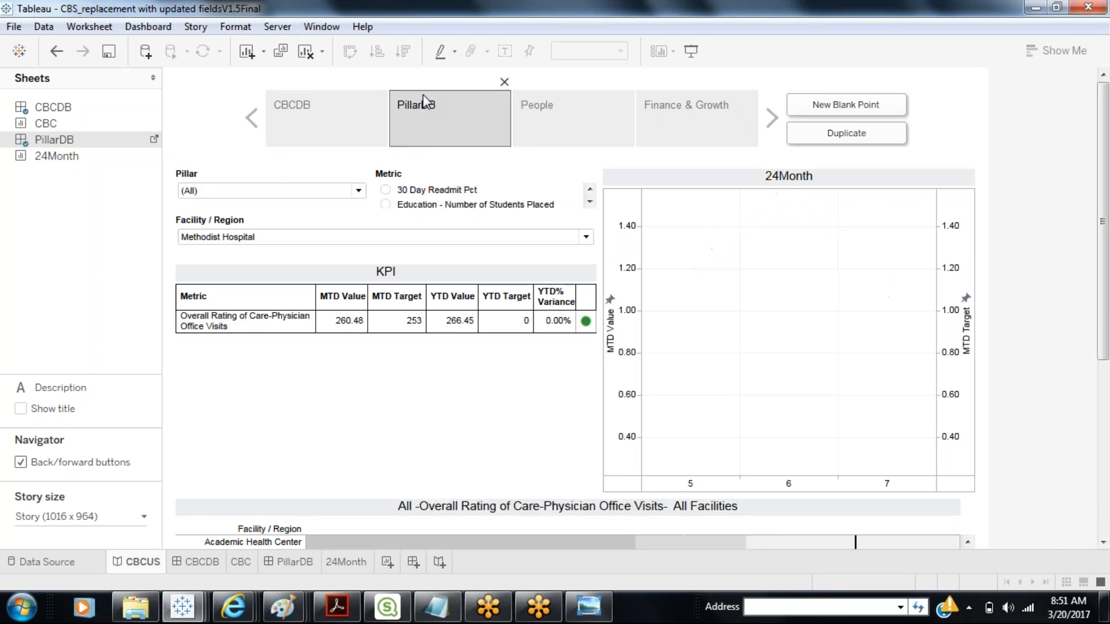
{"action": "left_click", "coordinate": [233, 192]}
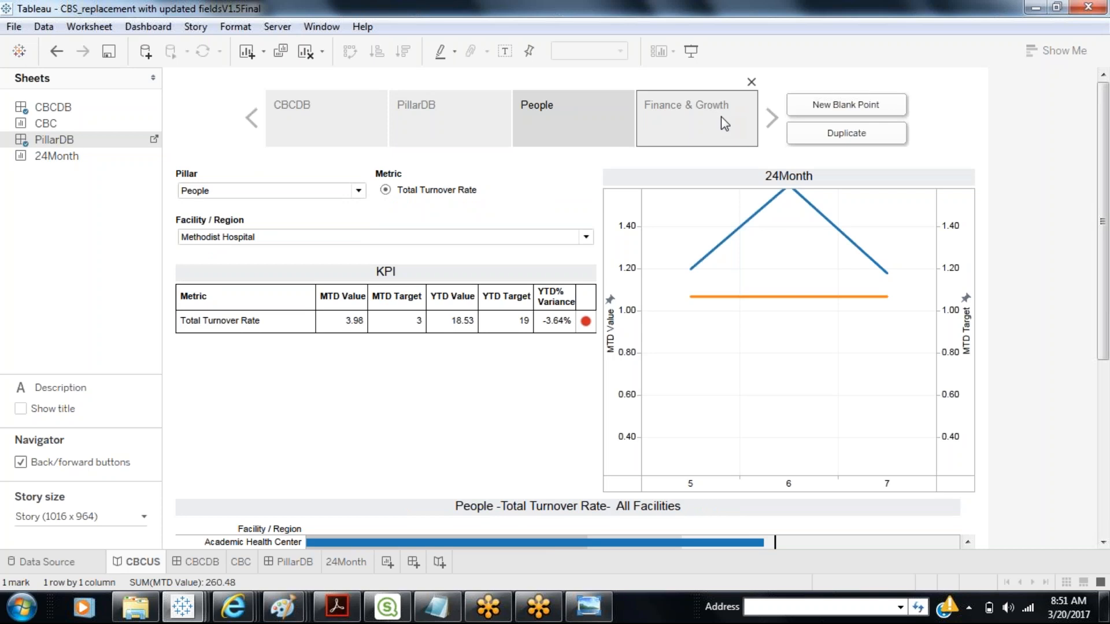
{"action": "left_click", "coordinate": [720, 118]}
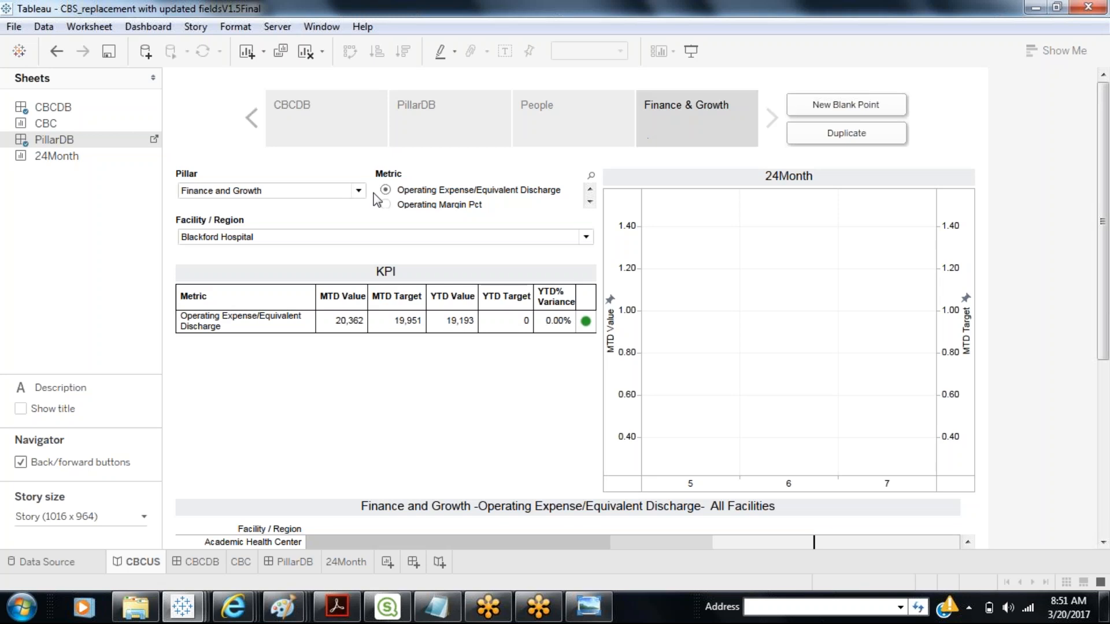
{"action": "left_click", "coordinate": [500, 127]}
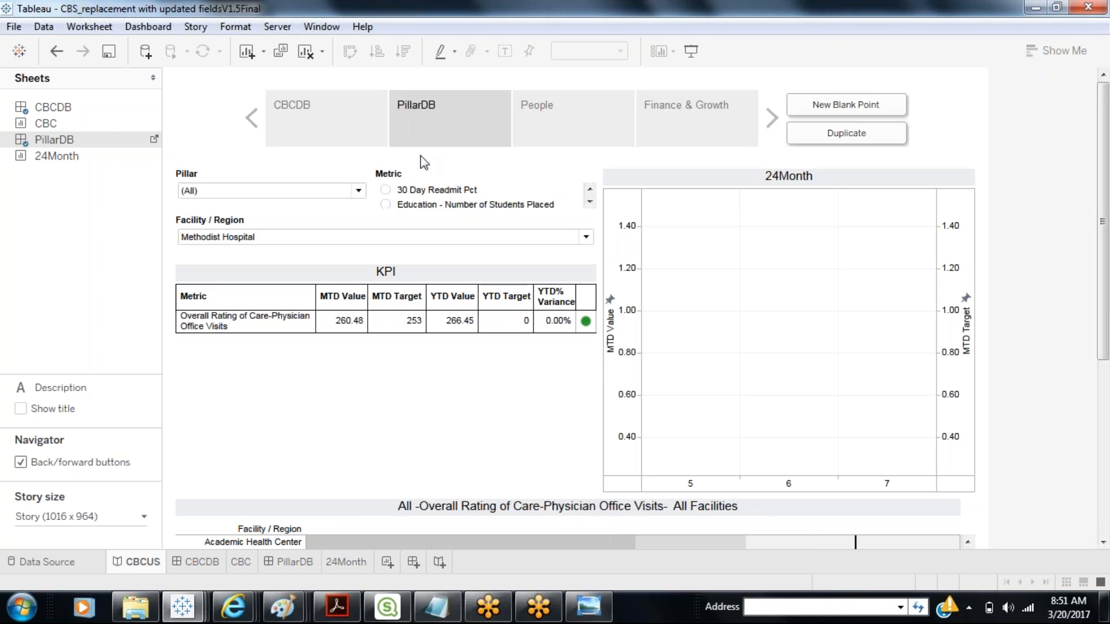
{"action": "left_click", "coordinate": [559, 132]}
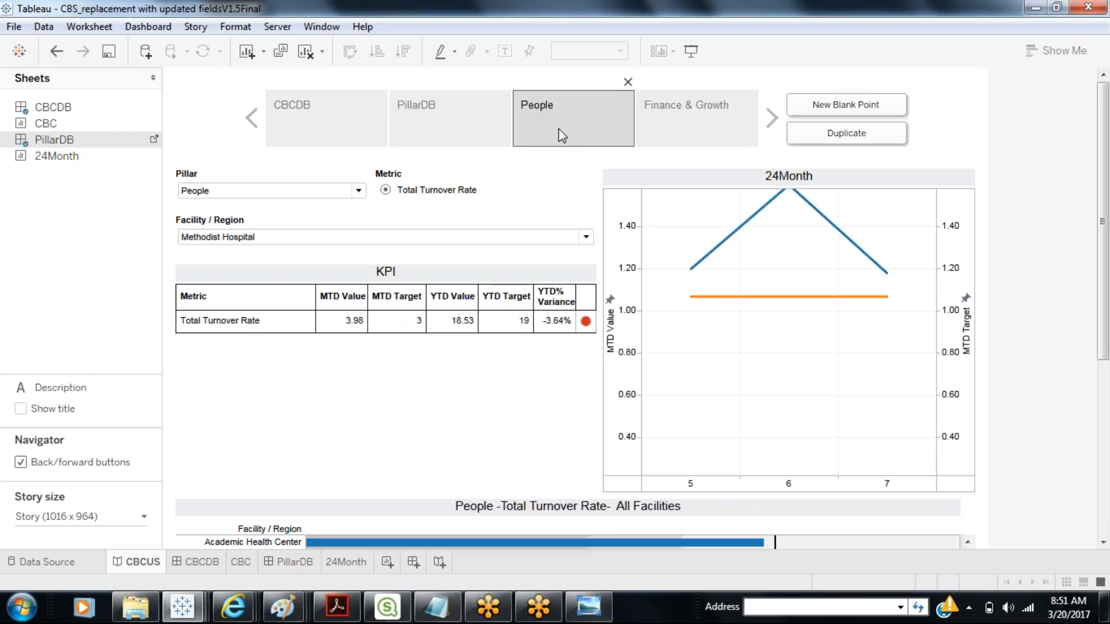
{"action": "left_click", "coordinate": [717, 127]}
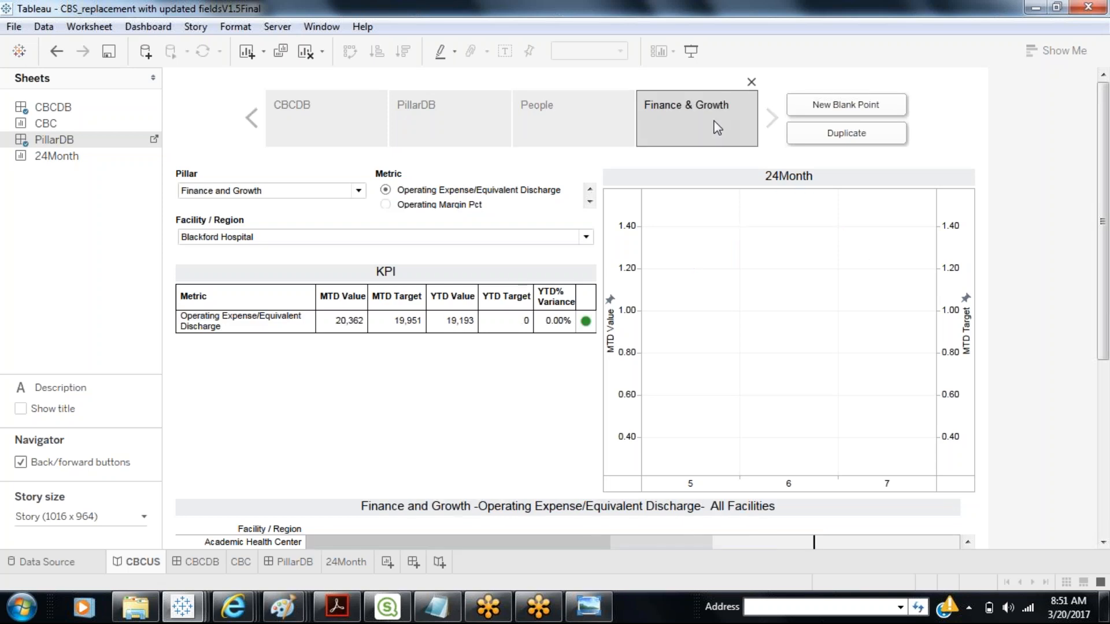
Present the story in full-screen mode and step backward from Finance & Growth to the CBCDB point.
{"action": "left_click", "coordinate": [692, 52]}
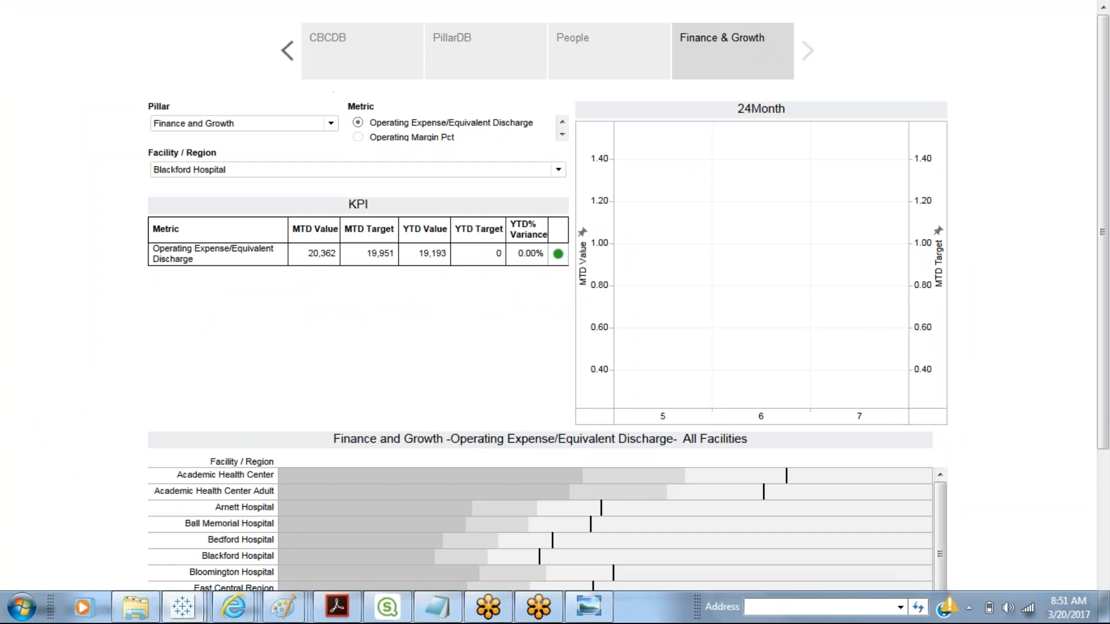
{"action": "left_click", "coordinate": [286, 53]}
{"action": "left_click", "coordinate": [286, 53]}
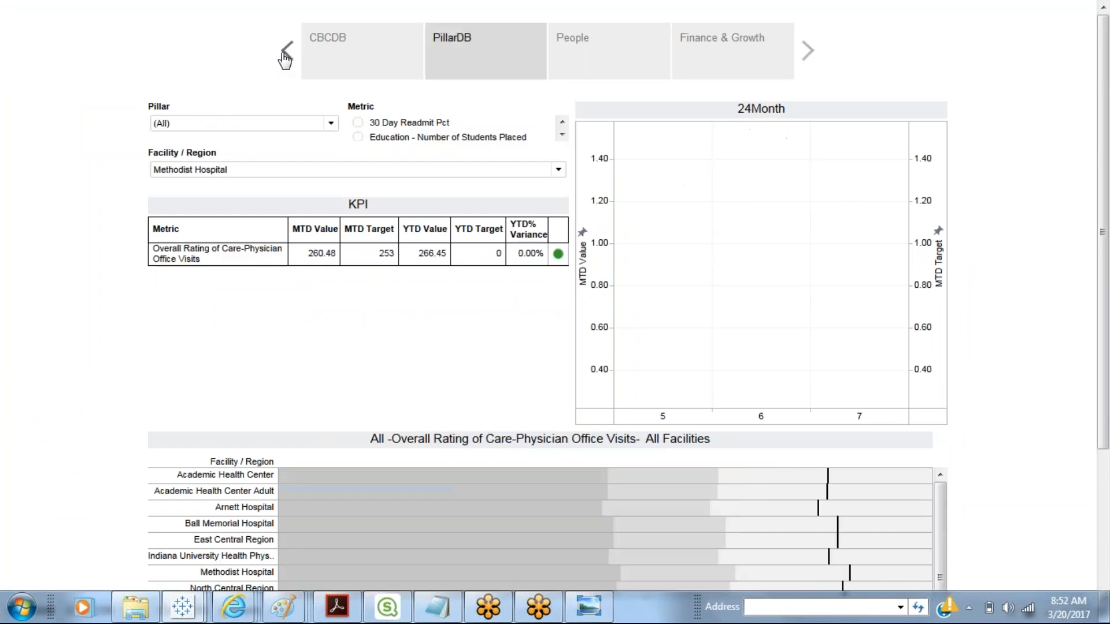
{"action": "left_click", "coordinate": [287, 51]}
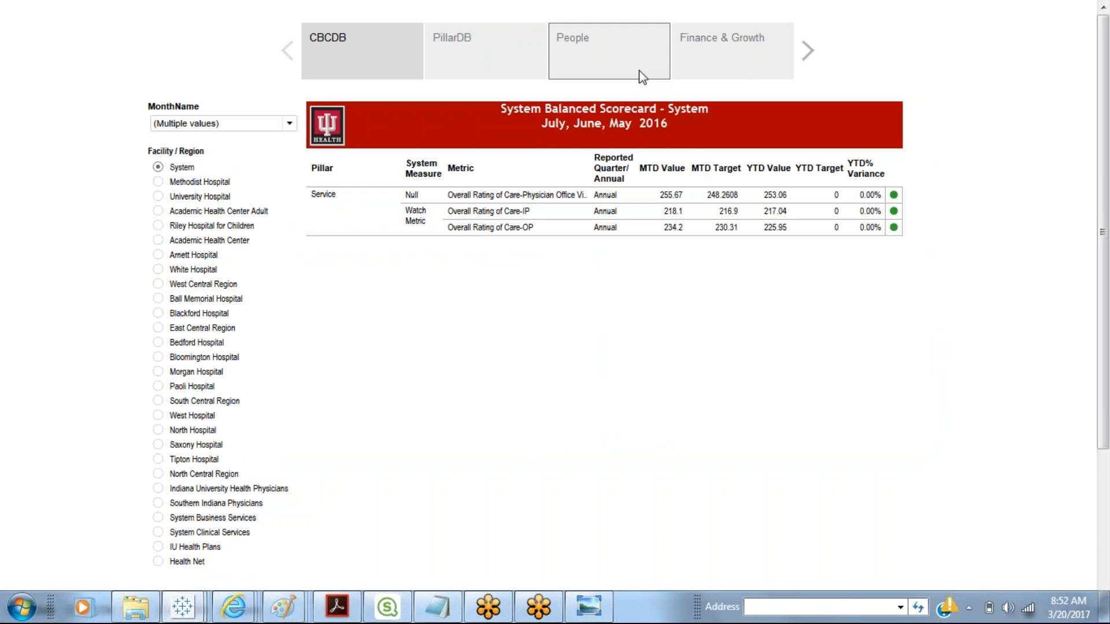
Filter the PillarDB point to the Quality and Safety pillar and the LOS Index metric, and leave presentation mode.
{"action": "left_click", "coordinate": [434, 68]}
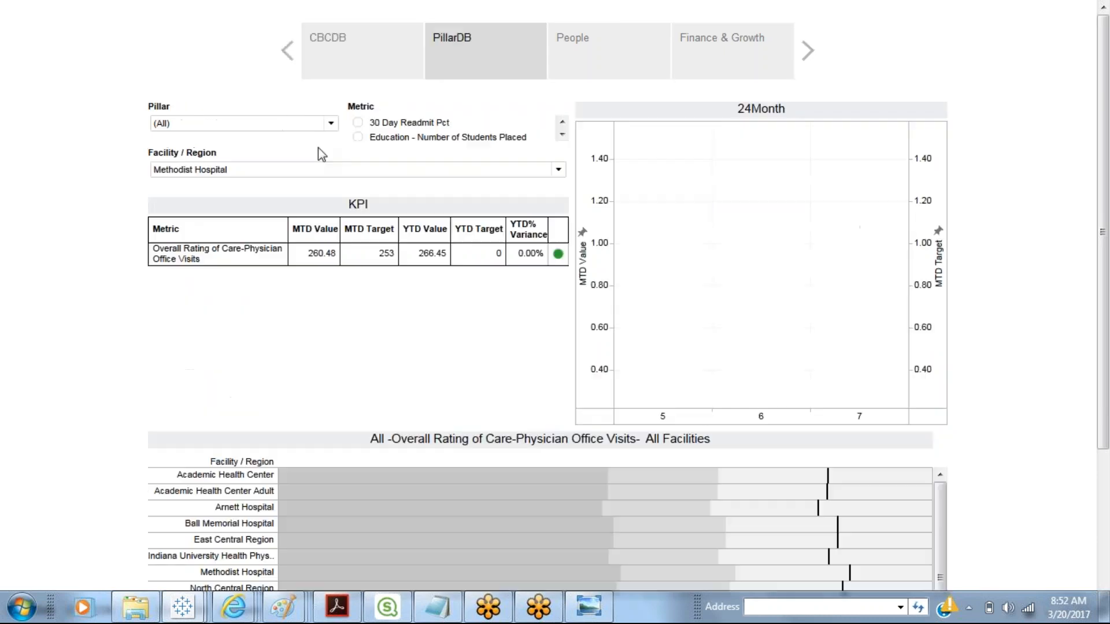
{"action": "left_click", "coordinate": [268, 126]}
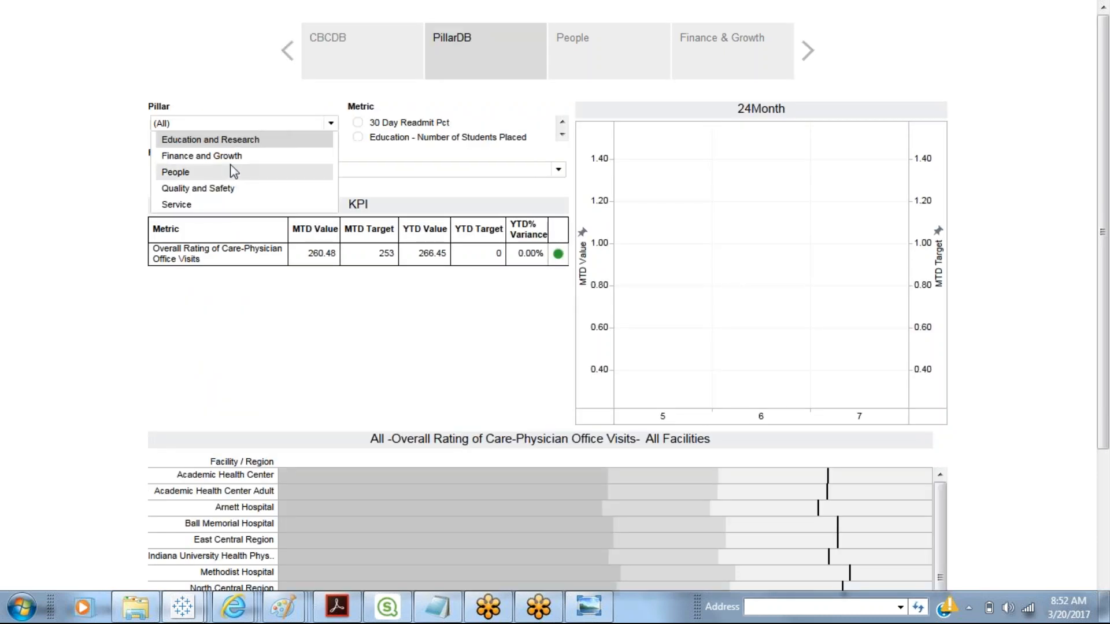
{"action": "left_click", "coordinate": [224, 189]}
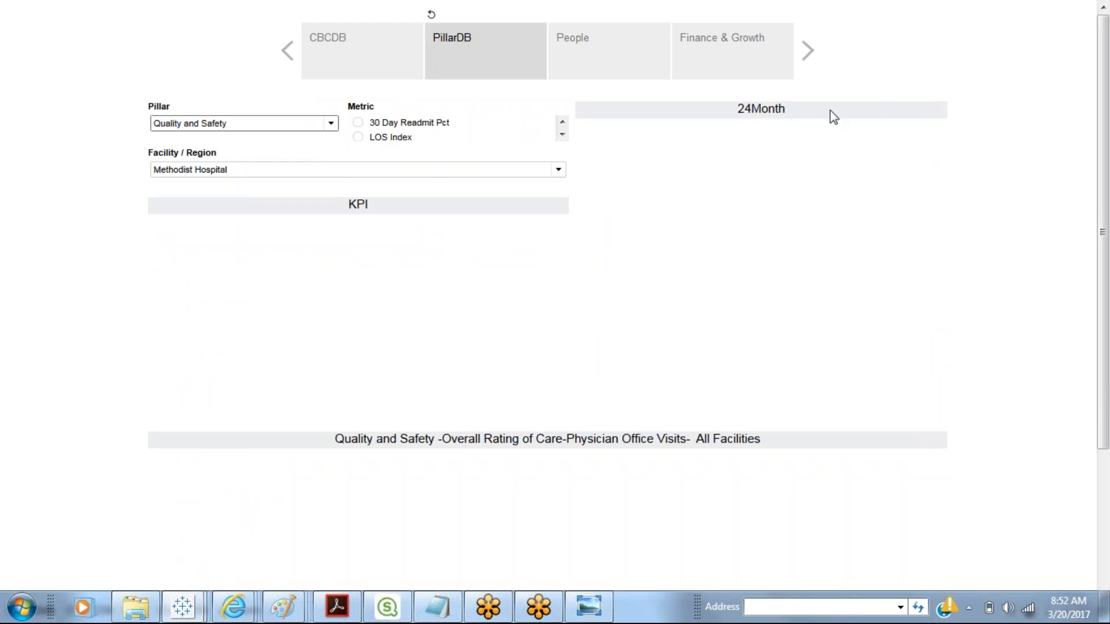
{"action": "left_click", "coordinate": [357, 124]}
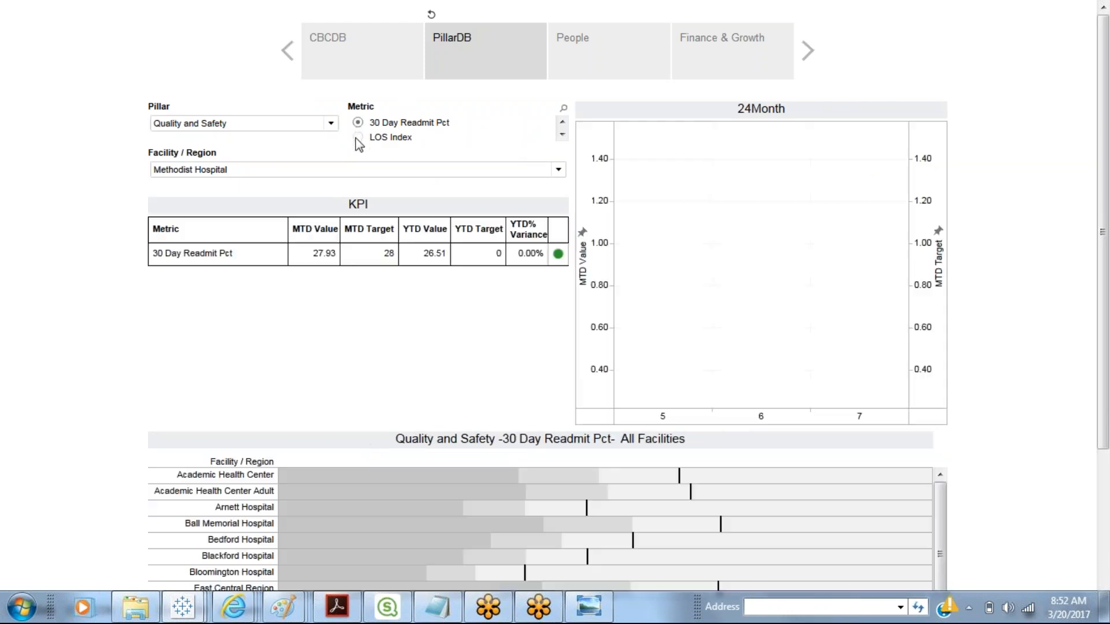
{"action": "left_click", "coordinate": [357, 138]}
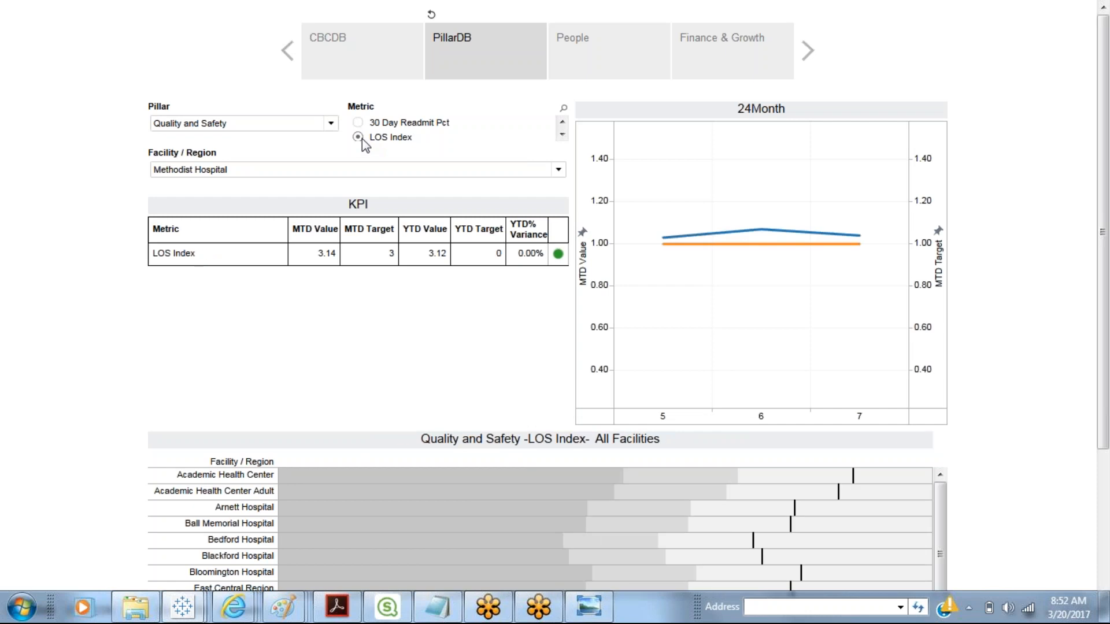
{"action": "key", "text": "Escape"}
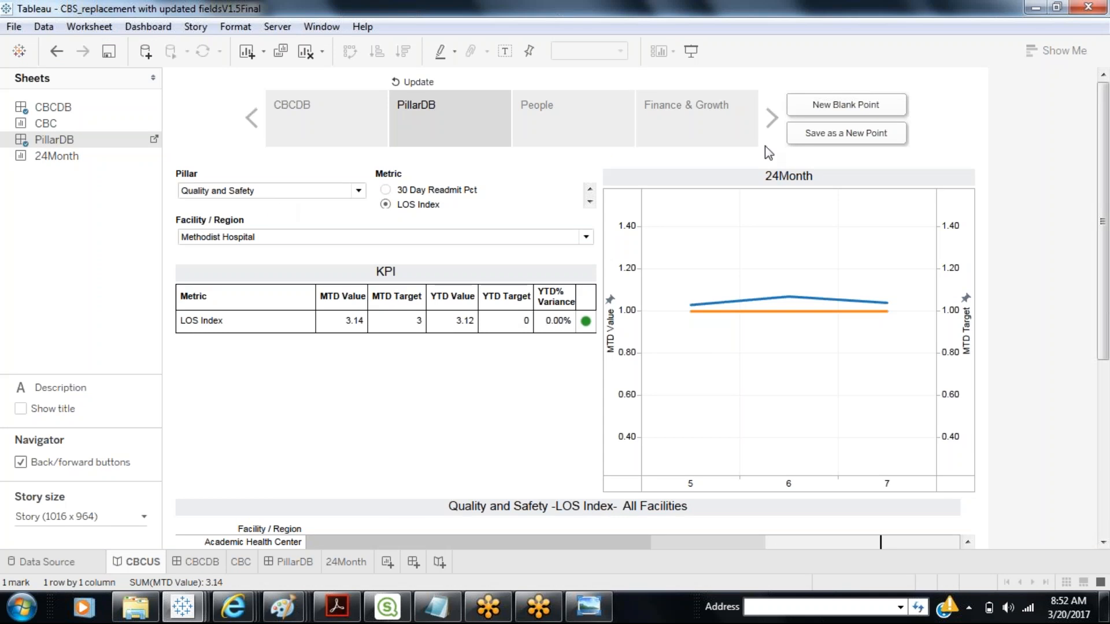
Save the filtered view as a new story point captioned "Quality & Safety".
{"action": "left_click", "coordinate": [836, 143]}
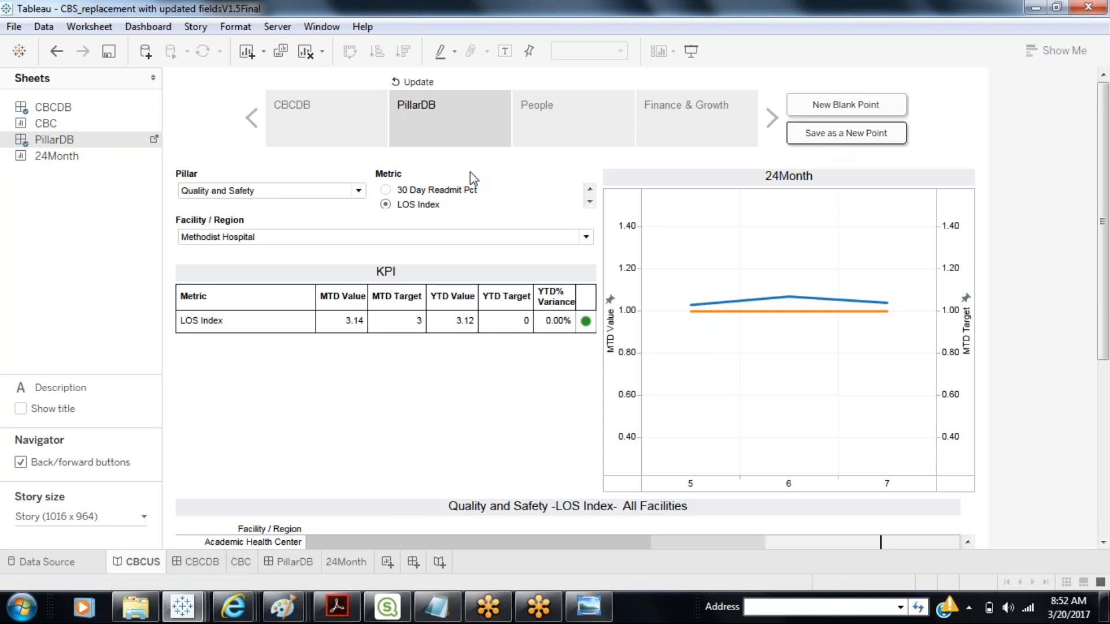
{"action": "double_click", "coordinate": [494, 105]}
{"action": "type", "text": "Q"}
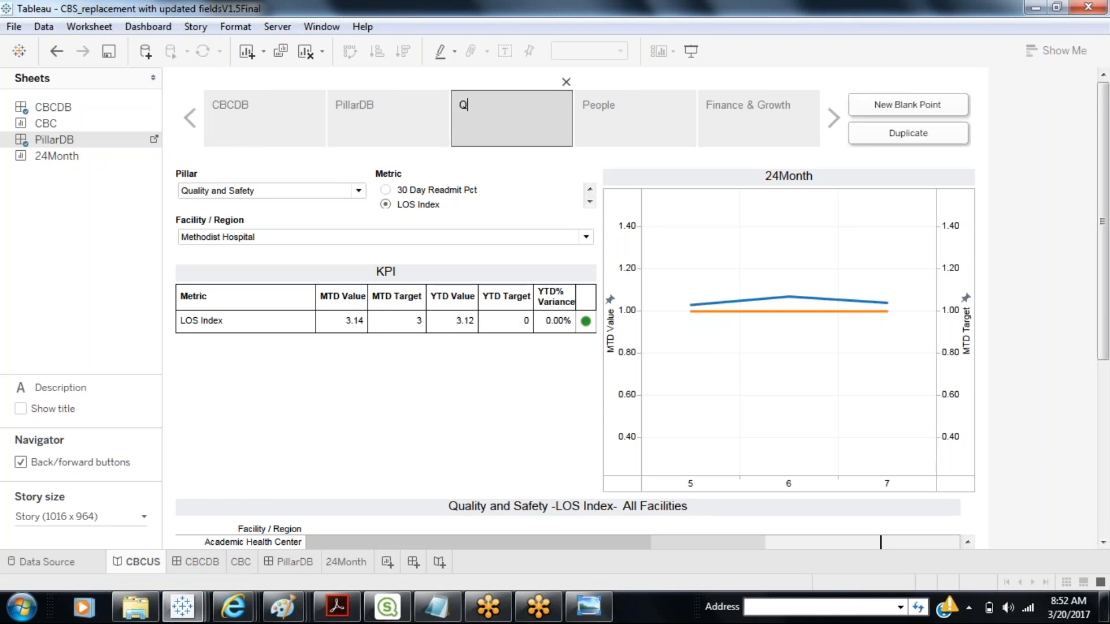
{"action": "type", "text": "uality & Safety"}
{"action": "key", "text": "Return"}
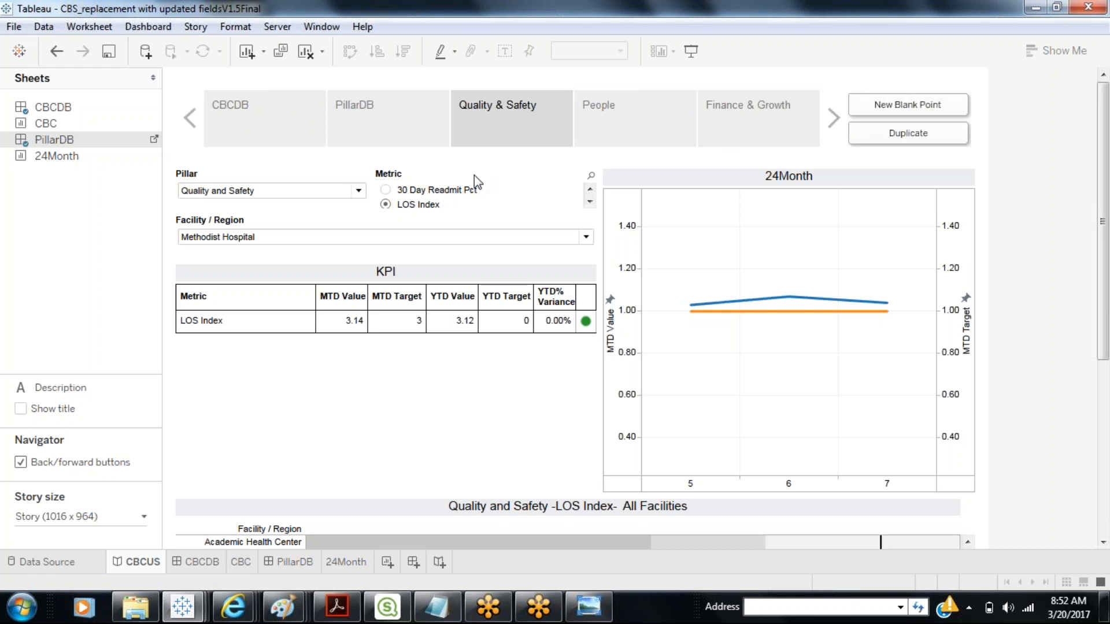
{"action": "left_click", "coordinate": [487, 115]}
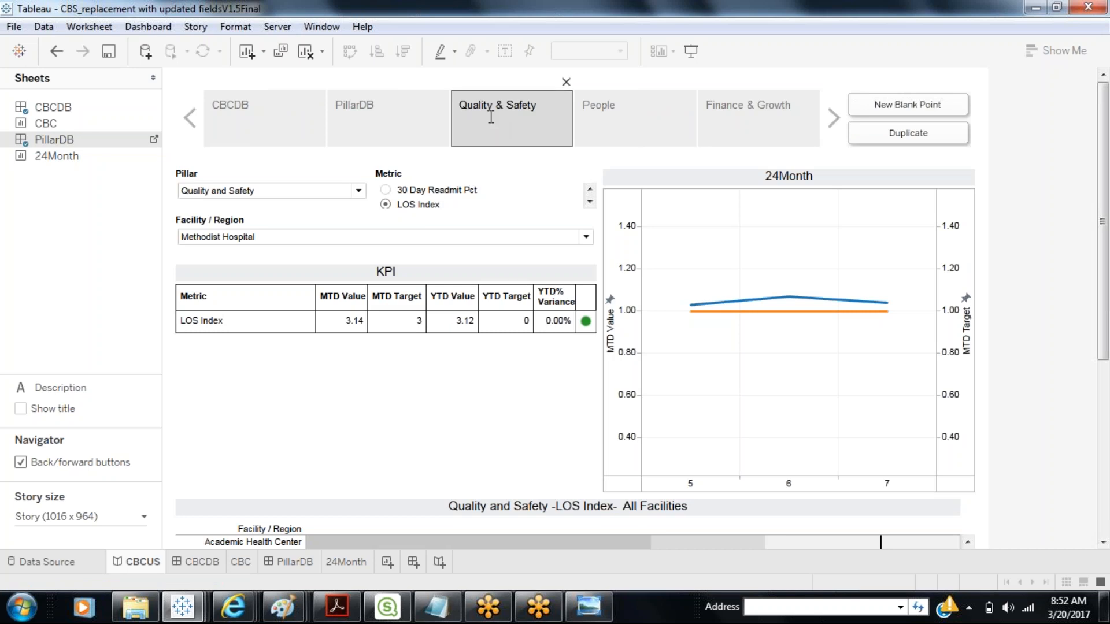
Reorder the story so the People and Finance & Growth points come before Quality & Safety.
{"action": "left_click", "coordinate": [678, 131]}
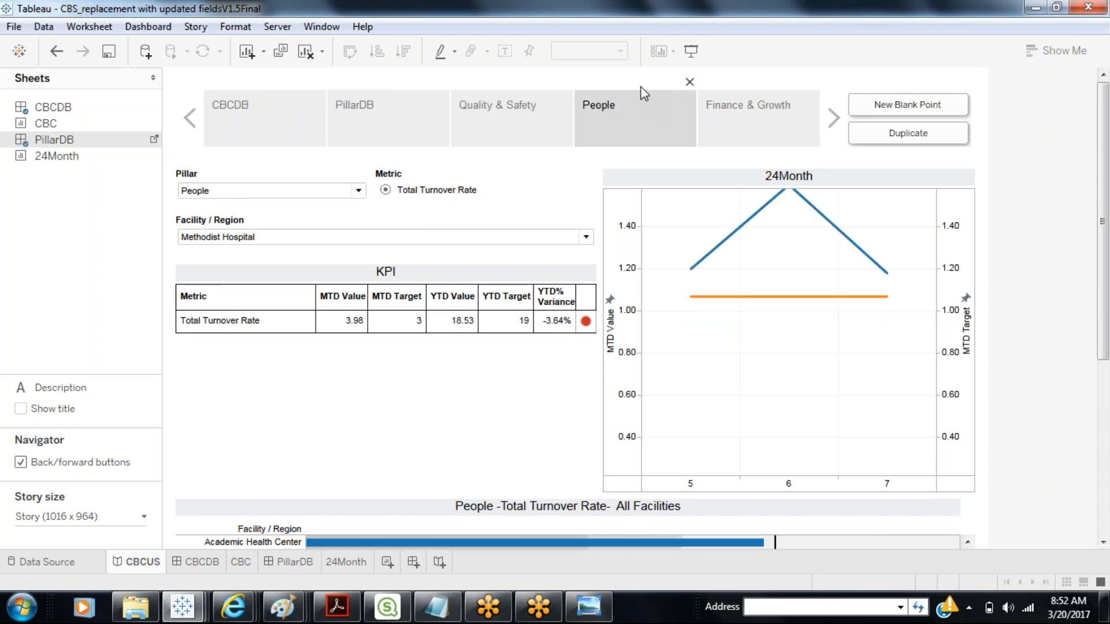
{"action": "mouse_move", "coordinate": [640, 91]}
{"action": "left_mouse_down"}
{"action": "mouse_move", "coordinate": [493, 113]}
{"action": "mouse_move", "coordinate": [496, 102]}
{"action": "left_mouse_up"}
{"action": "left_click_drag", "start_coordinate": [722, 115], "coordinate": [605, 116]}
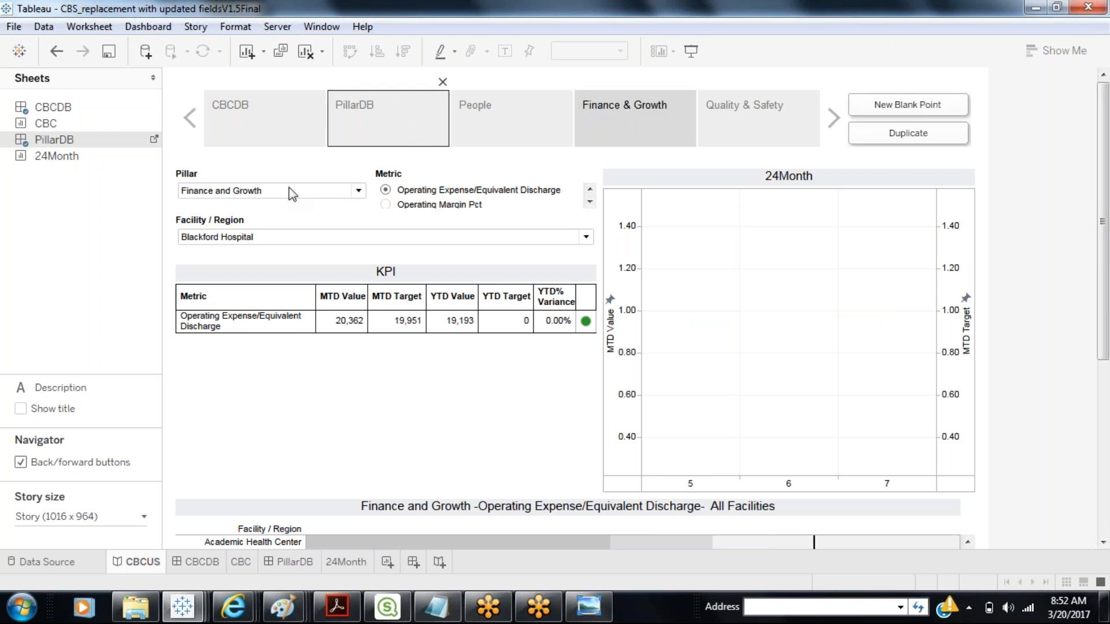
Filter the story's PillarDB point to the Service pillar and the Overall Rating of Care-IP metric.
{"action": "left_click", "coordinate": [388, 118]}
{"action": "left_click", "coordinate": [278, 191]}
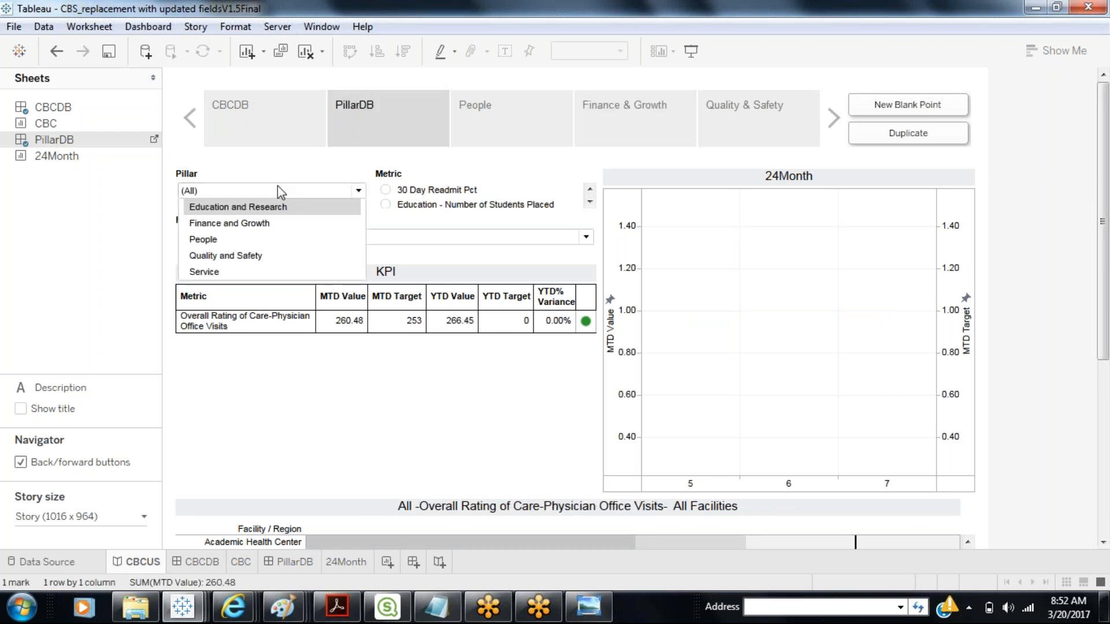
{"action": "left_click", "coordinate": [235, 276]}
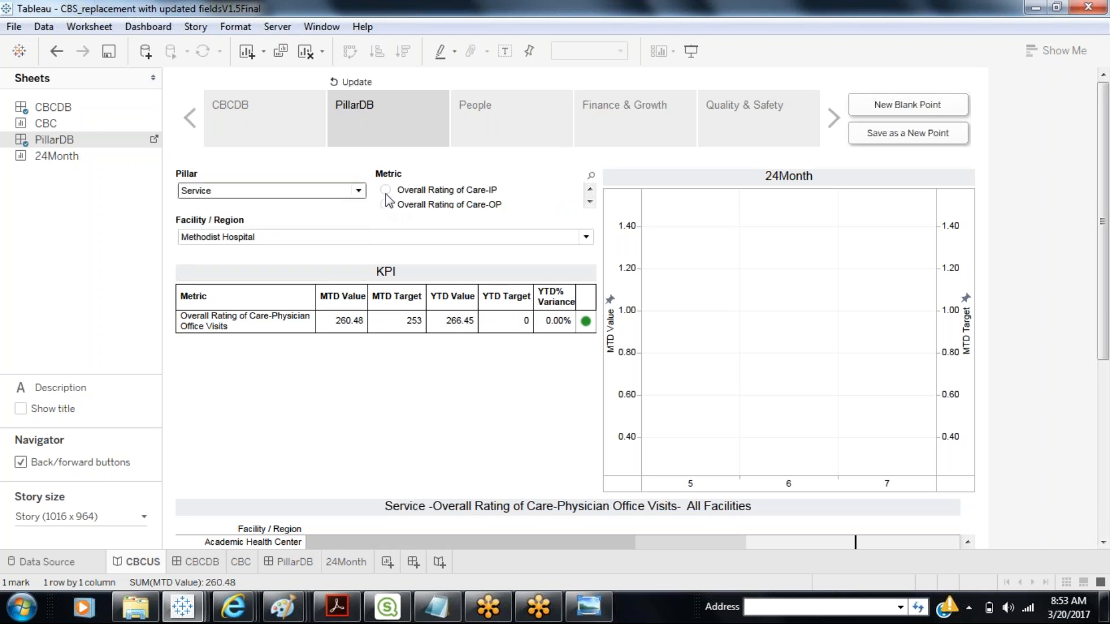
{"action": "left_click", "coordinate": [387, 191]}
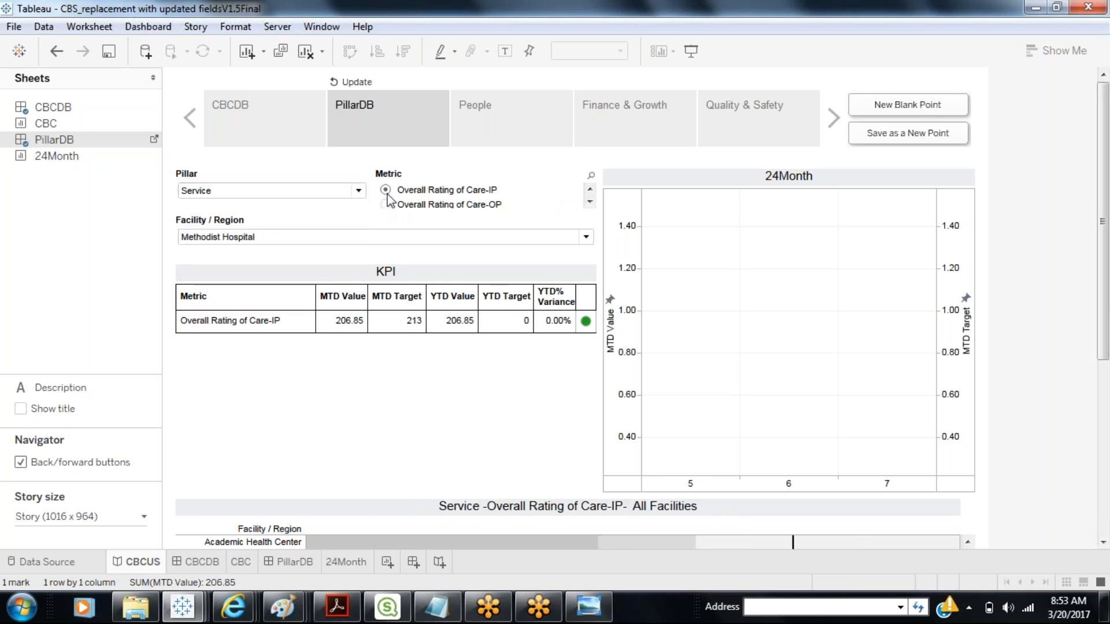
Save the Service view as a new story point captioned "Service" and move it to the end of the story.
{"action": "left_click", "coordinate": [919, 138]}
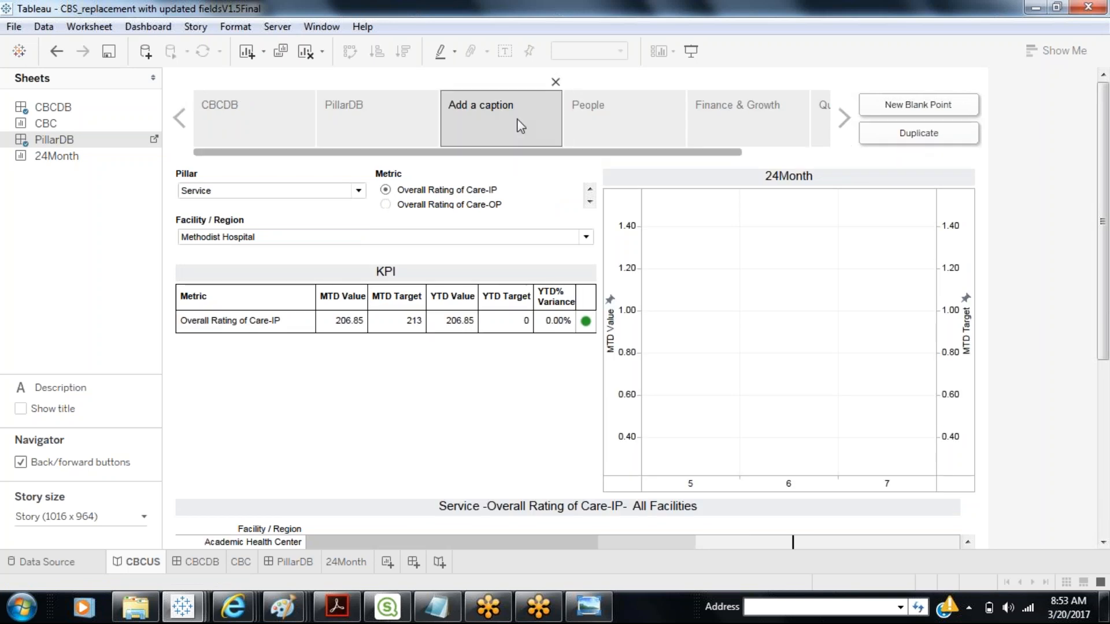
{"action": "left_click", "coordinate": [481, 107]}
{"action": "type", "text": "Service"}
{"action": "left_click", "coordinate": [587, 113]}
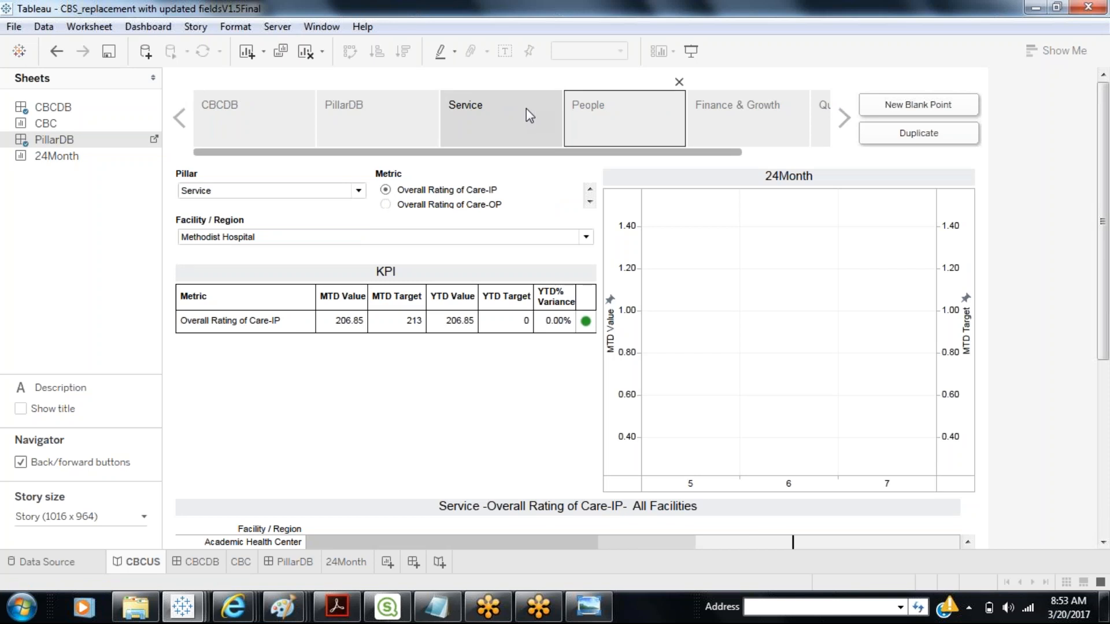
{"action": "mouse_move", "coordinate": [526, 107]}
{"action": "left_mouse_down"}
{"action": "mouse_move", "coordinate": [845, 107]}
{"action": "mouse_move", "coordinate": [833, 119]}
{"action": "left_mouse_up"}
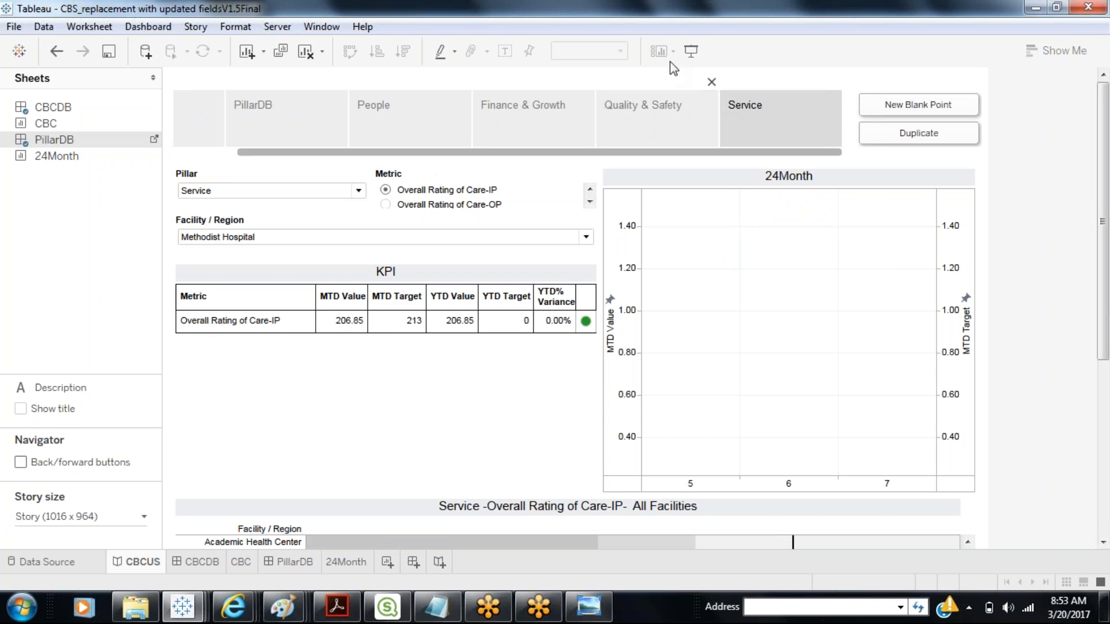
Present the story full screen and review its CBCDB, Finance & Growth, and Service points.
{"action": "left_click", "coordinate": [689, 52]}
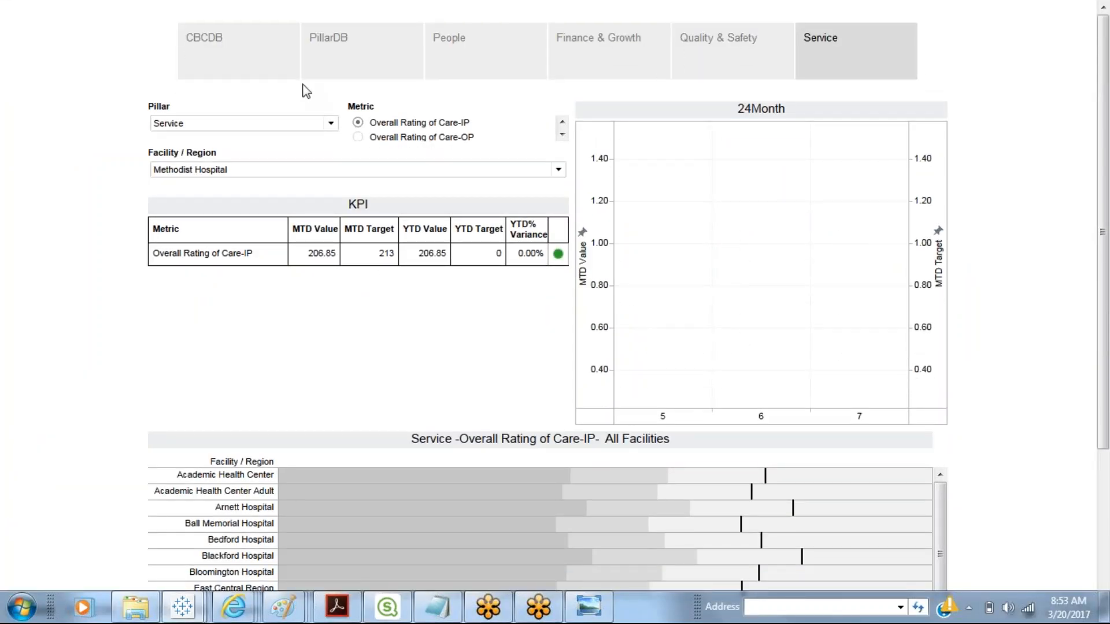
{"action": "left_click", "coordinate": [274, 67]}
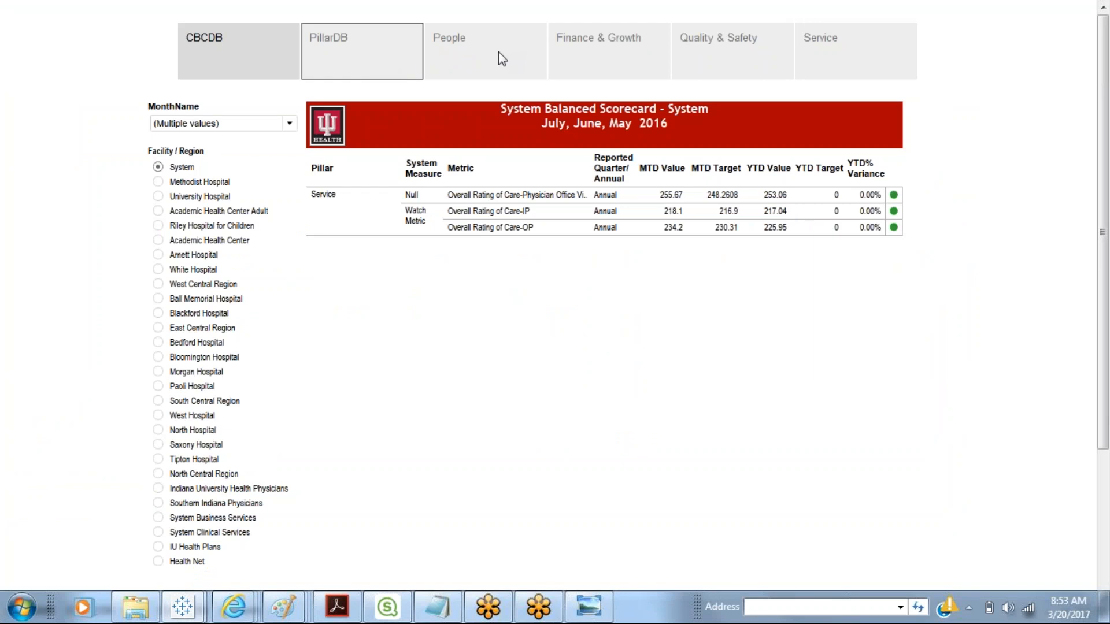
{"action": "left_click", "coordinate": [604, 57]}
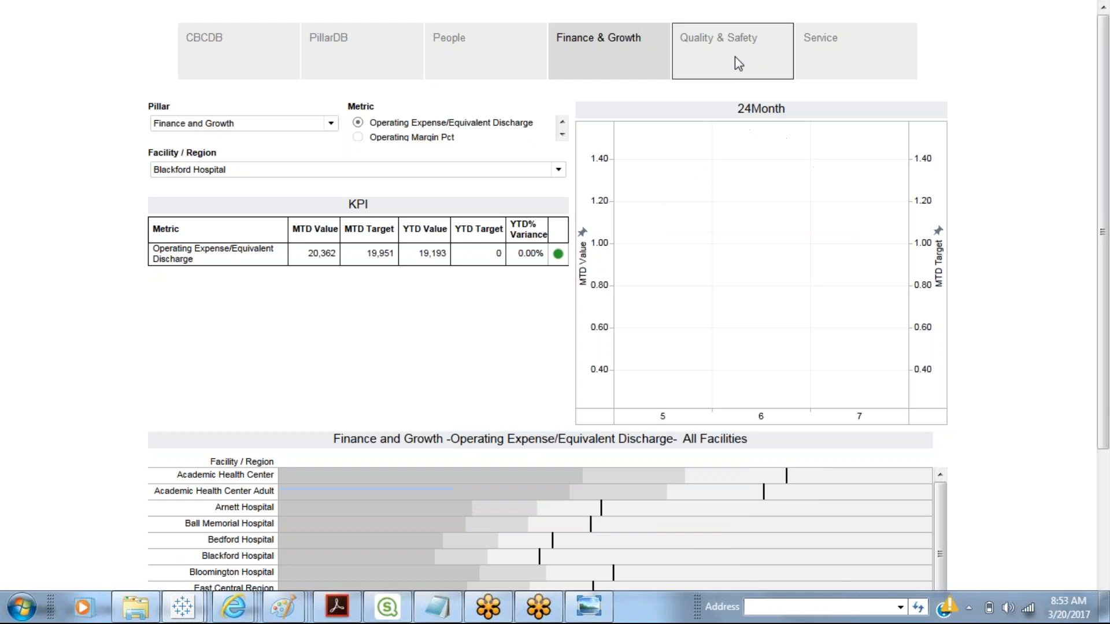
{"action": "left_click", "coordinate": [911, 74]}
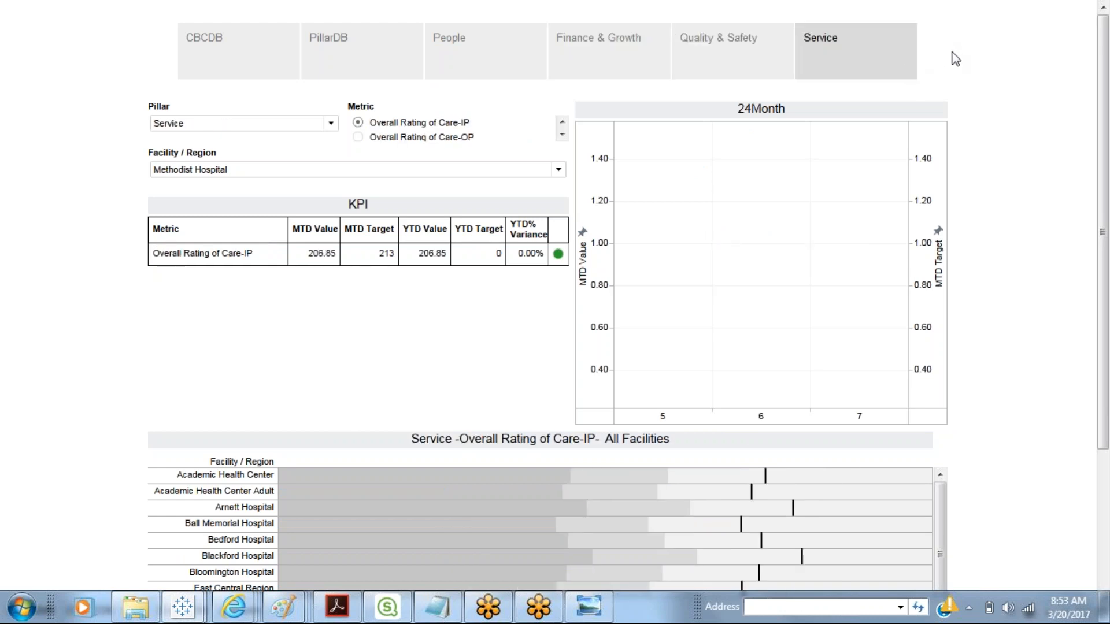
{"action": "key", "text": "Escape"}
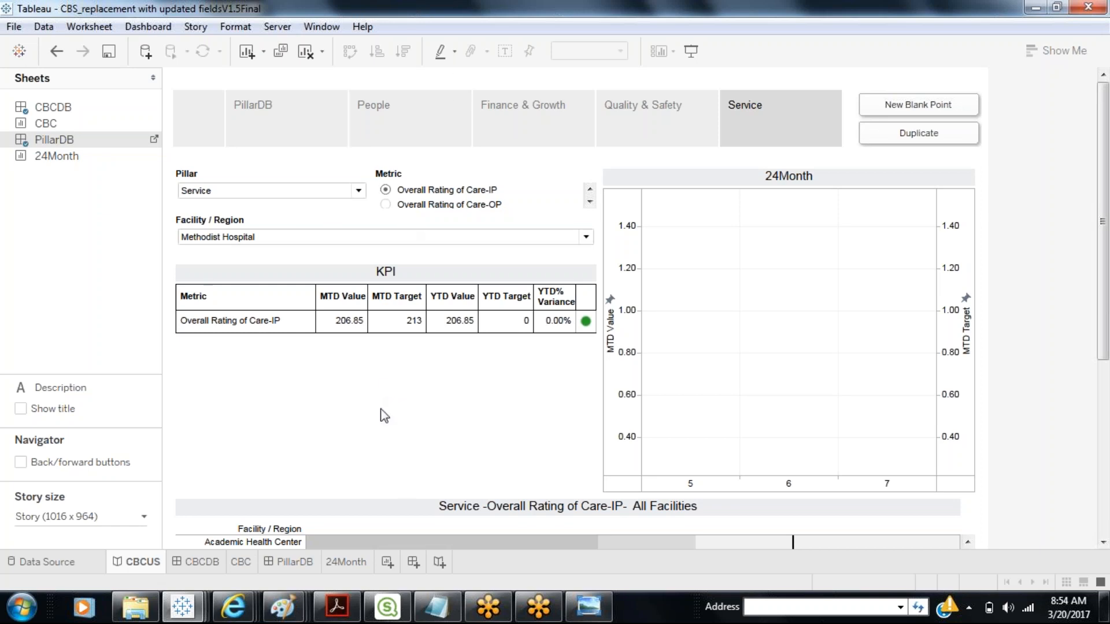
Switch to the open Scorecard-Prod-2016 workbook to view its Education & Research Pillar dashboard.
{"action": "left_click", "coordinate": [181, 607]}
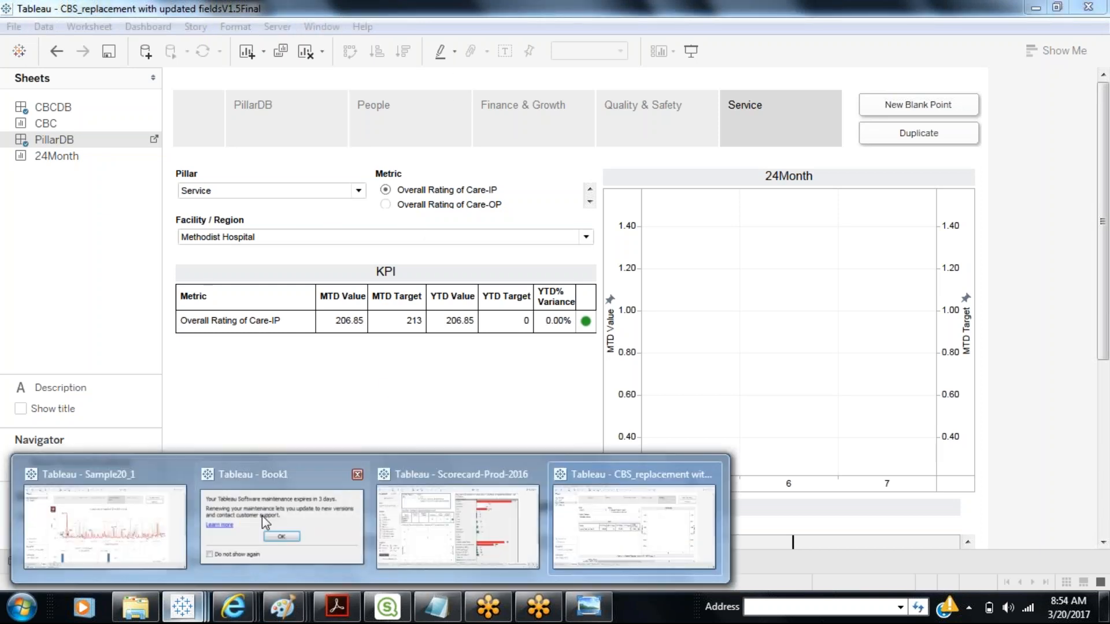
{"action": "left_click", "coordinate": [433, 560]}
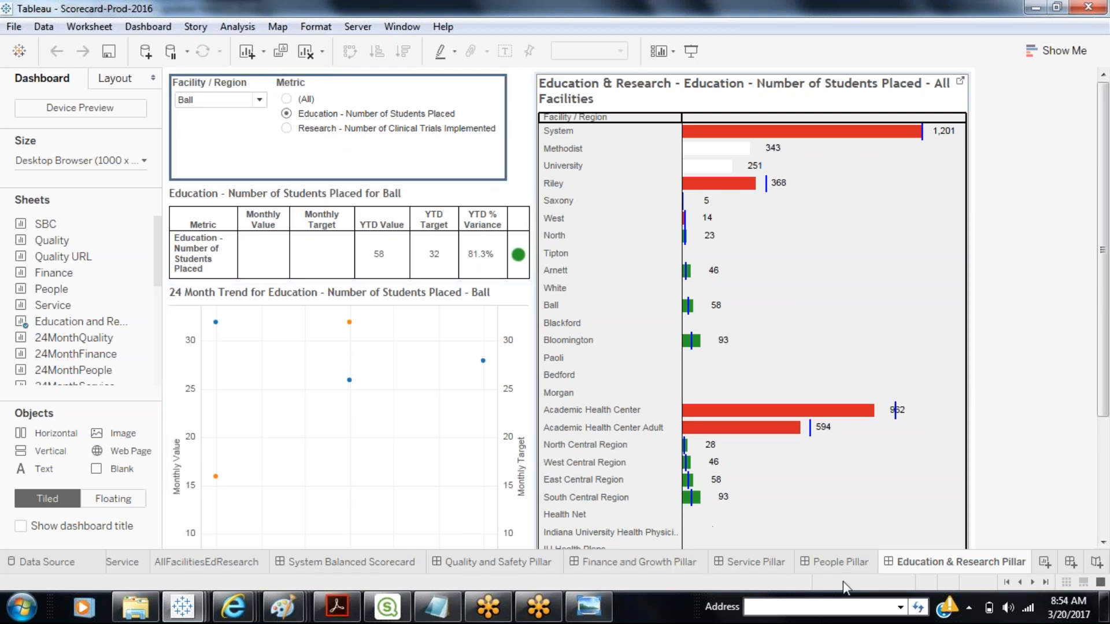
Review the People, Service, Finance and Growth, and Quality and Safety Pillar dashboards in the Scorecard-Prod-2016 workbook.
{"action": "left_click", "coordinate": [842, 563]}
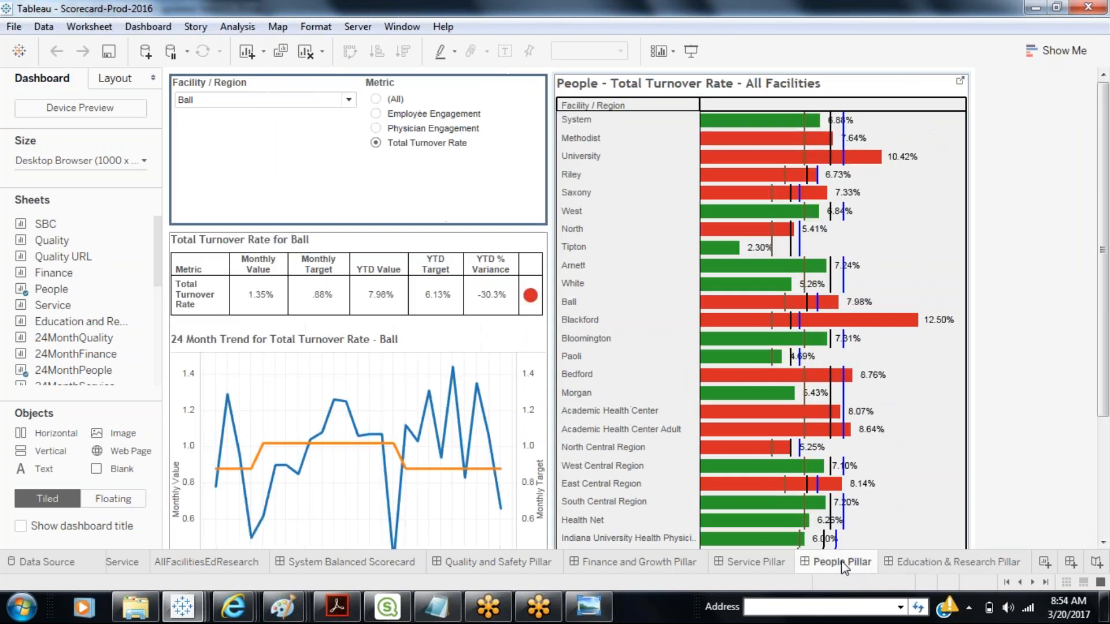
{"action": "left_click", "coordinate": [735, 568]}
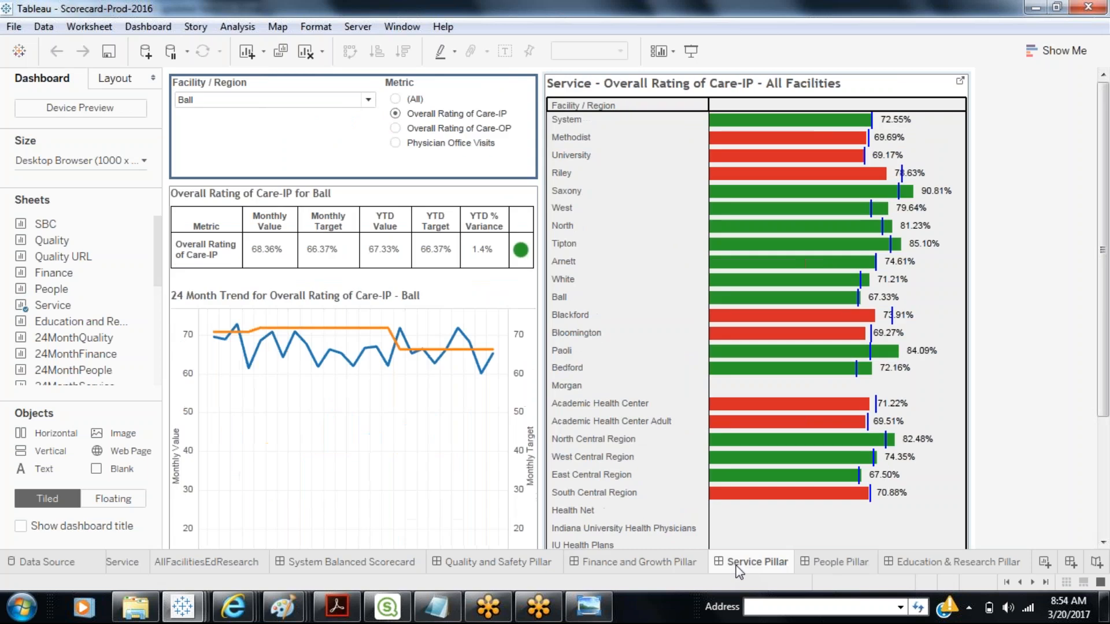
{"action": "left_click", "coordinate": [648, 565]}
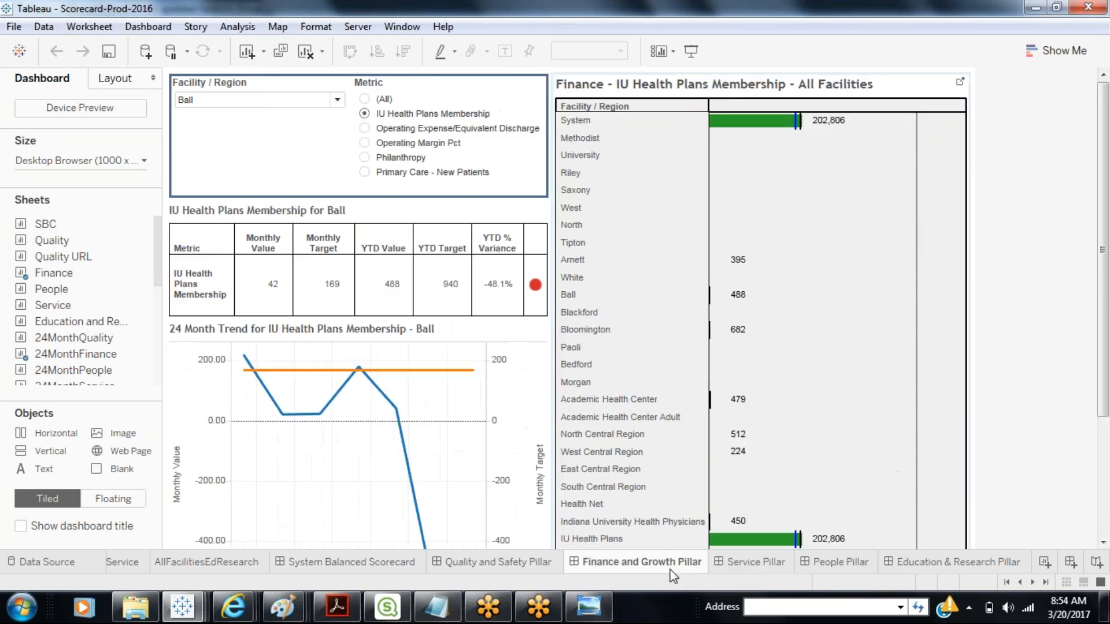
{"action": "left_click", "coordinate": [473, 569]}
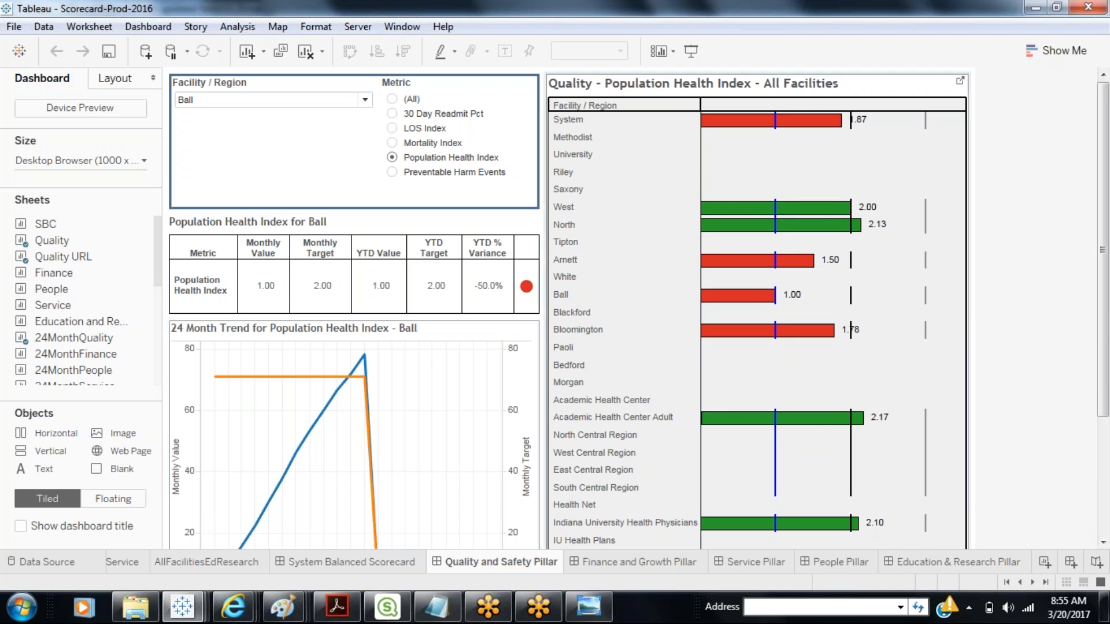
Look through the names of the workbook's further sheets beyond the pillar dashboards, as far as Sheet 24.
{"action": "left_click", "coordinate": [1036, 584]}
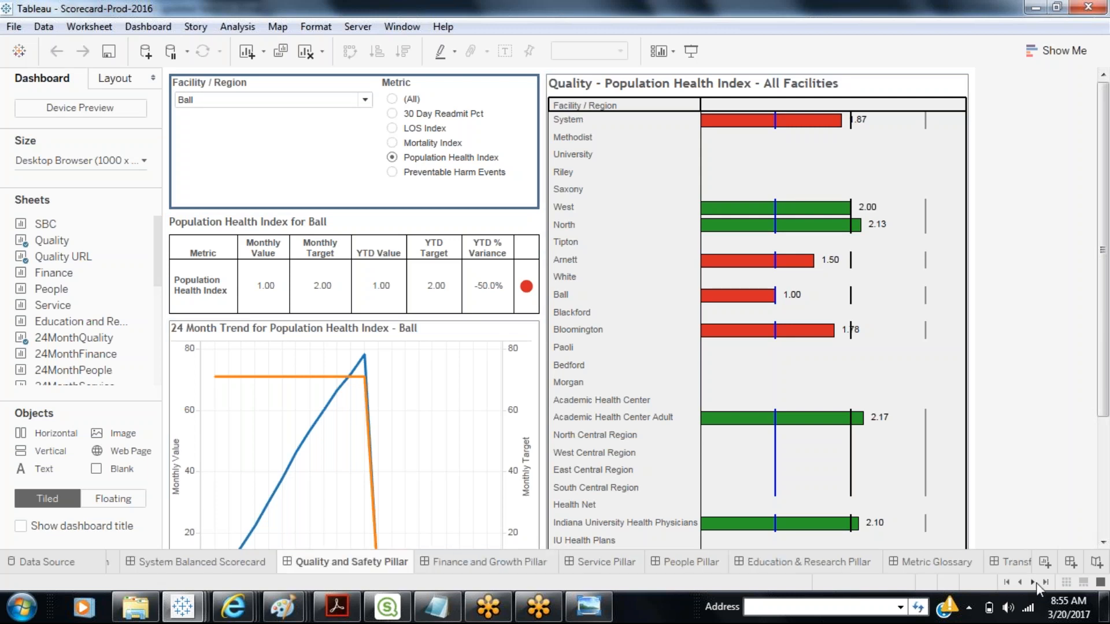
{"action": "left_click", "coordinate": [1036, 584]}
{"action": "left_click", "coordinate": [1036, 584]}
{"action": "left_click", "coordinate": [1036, 584]}
{"action": "left_click", "coordinate": [1036, 584]}
{"action": "left_click", "coordinate": [1036, 584]}
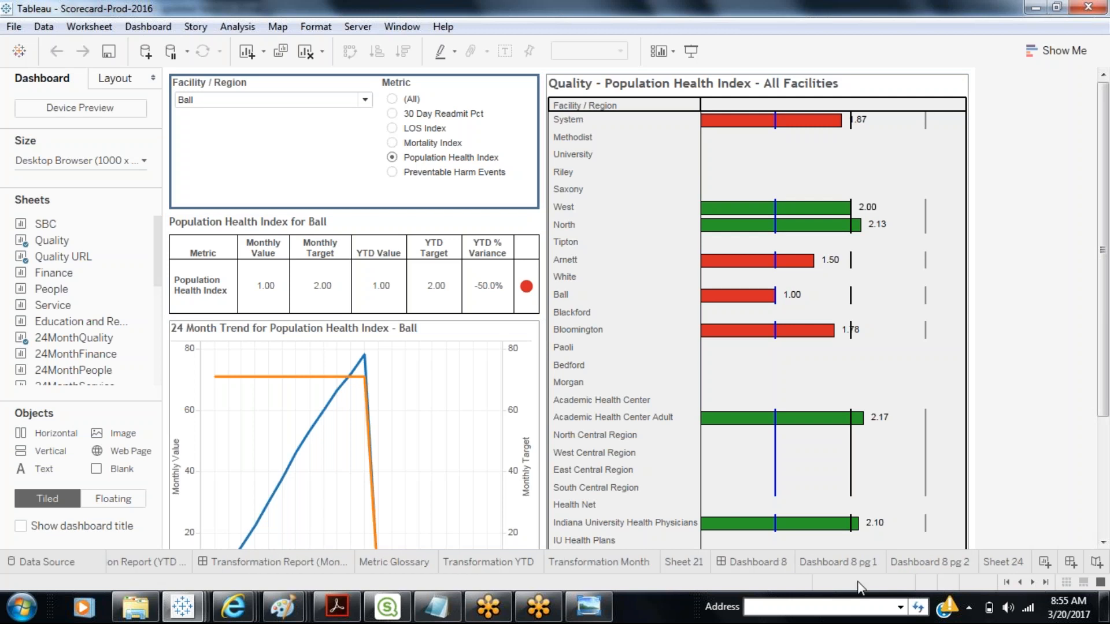
Switch back to the CBS_replacement with updated fieldsV1.5Final workbook and filter the CBCUS story's PillarDB point to the People pillar.
{"action": "left_click", "coordinate": [181, 607]}
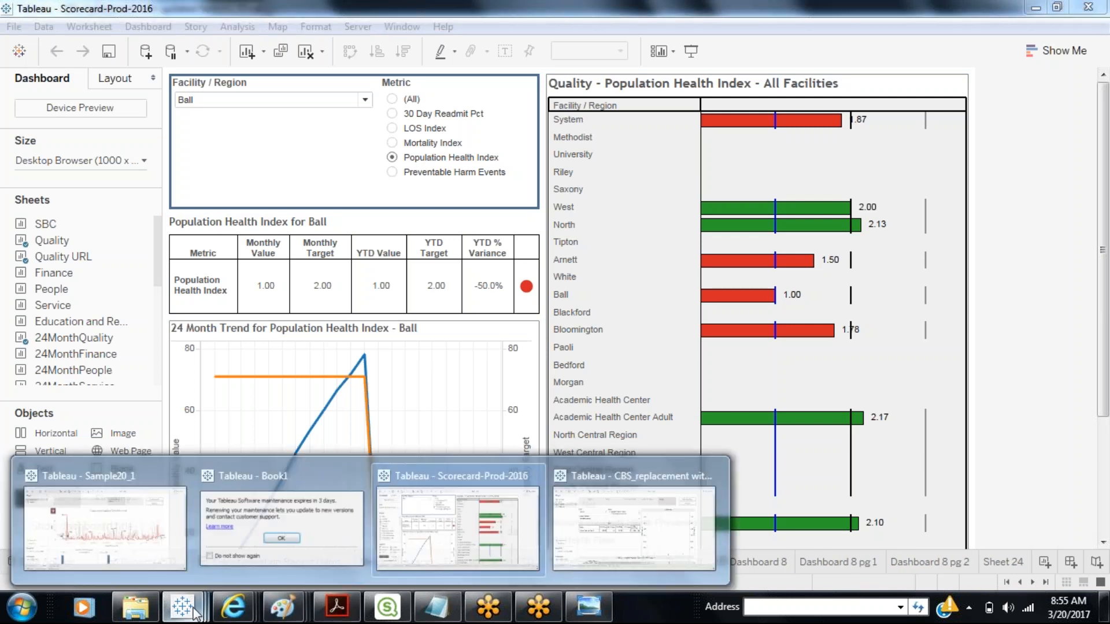
{"action": "left_click", "coordinate": [578, 514]}
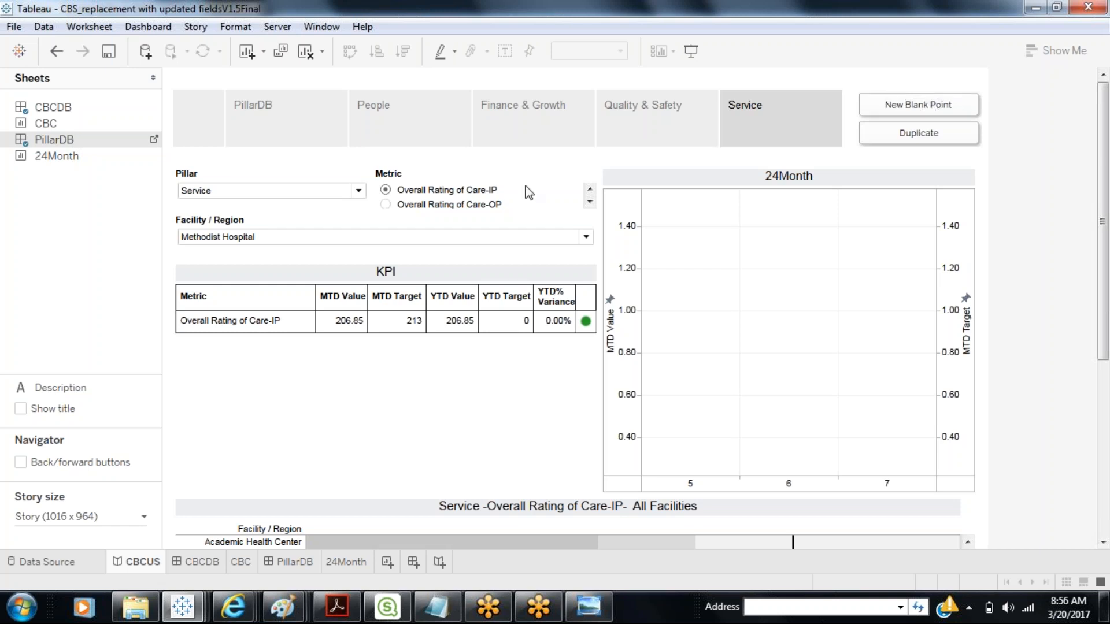
{"action": "left_click", "coordinate": [283, 138]}
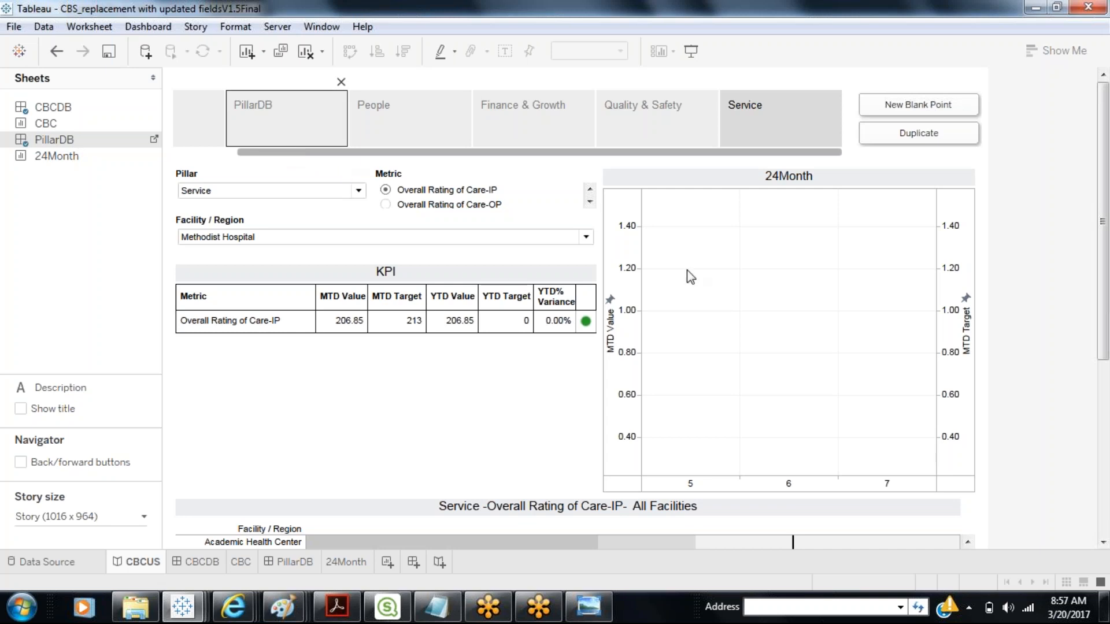
{"action": "left_click", "coordinate": [272, 191]}
{"action": "left_click", "coordinate": [244, 240]}
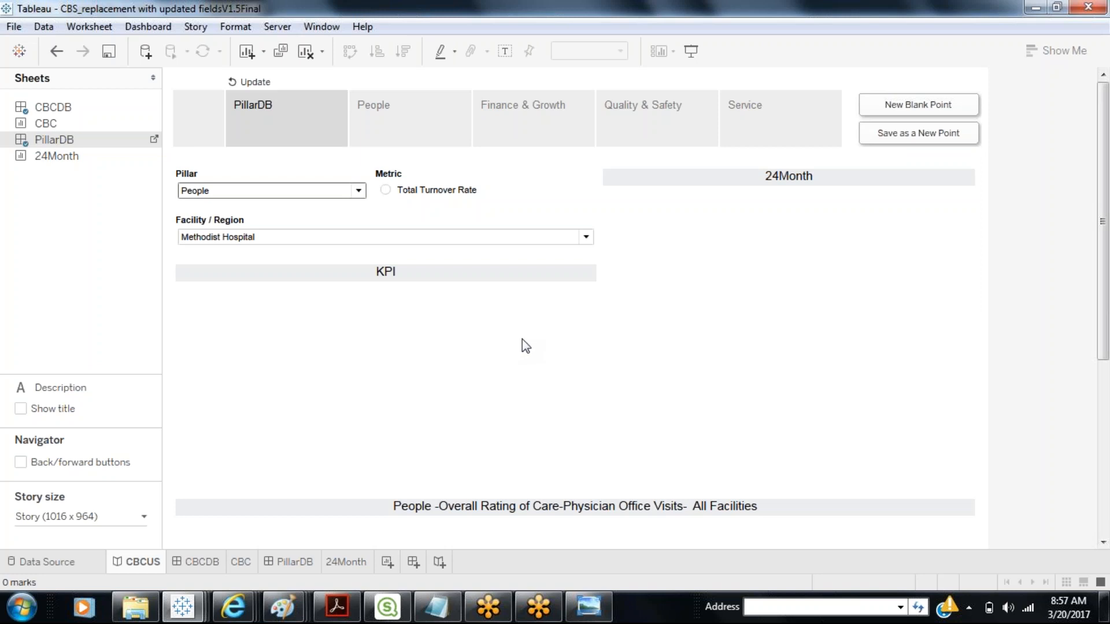
{"action": "mouse_move", "coordinate": [546, 611]}
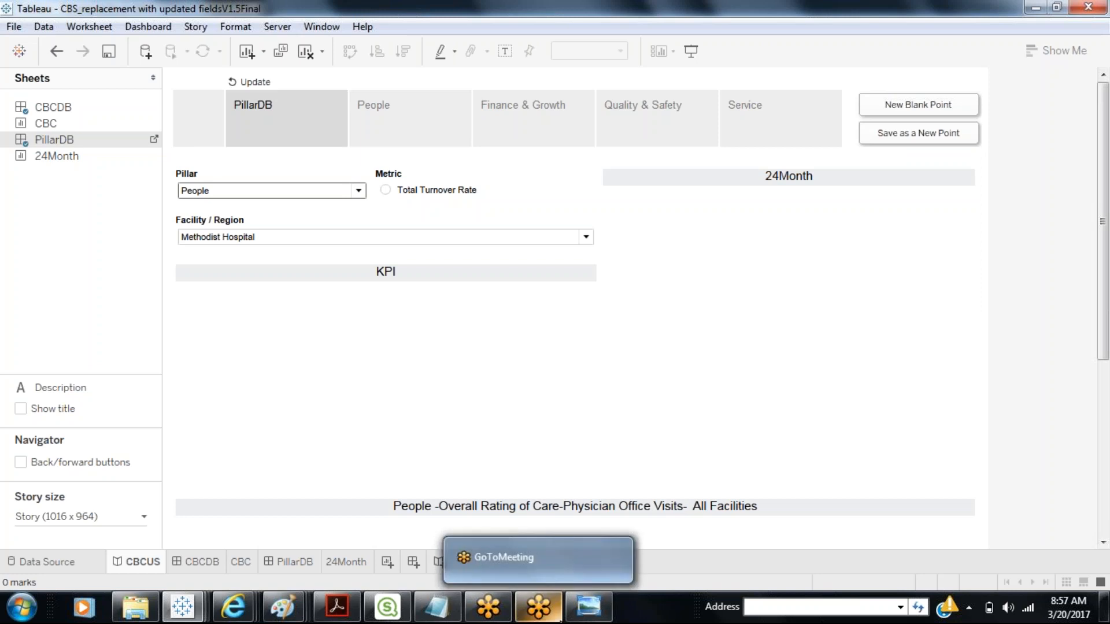